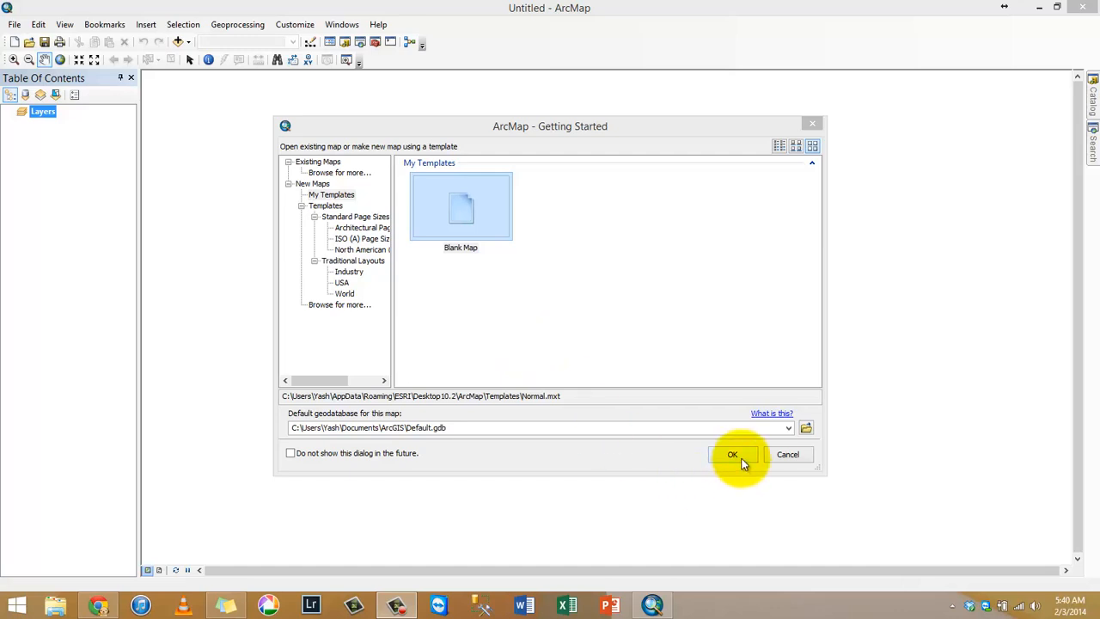
pyautogui.click(805, 427)
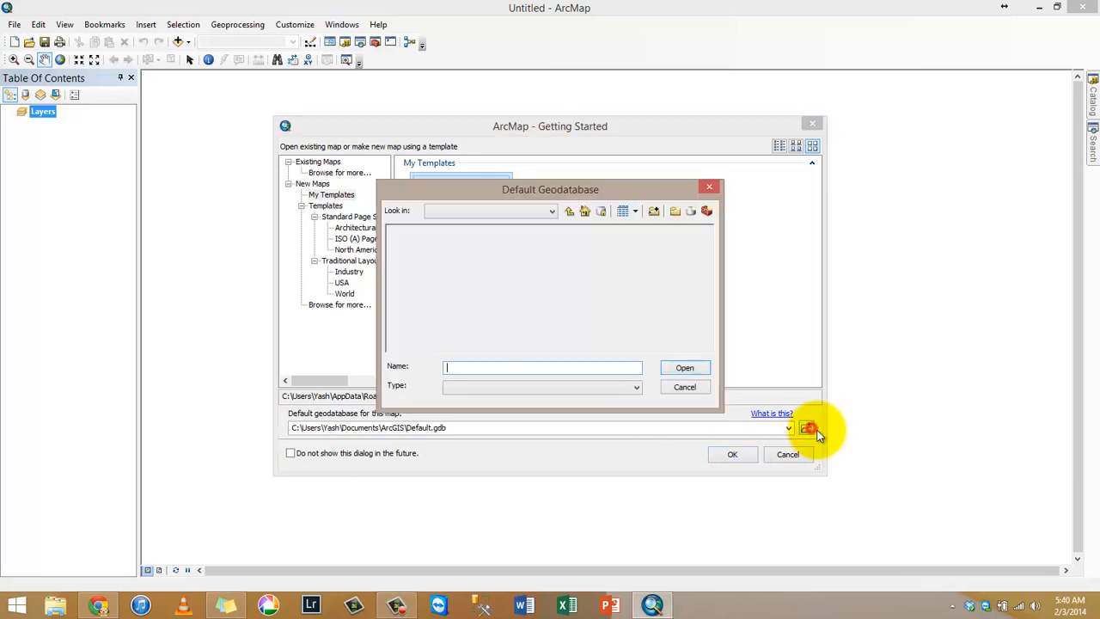
pyautogui.click(569, 211)
pyautogui.click(569, 212)
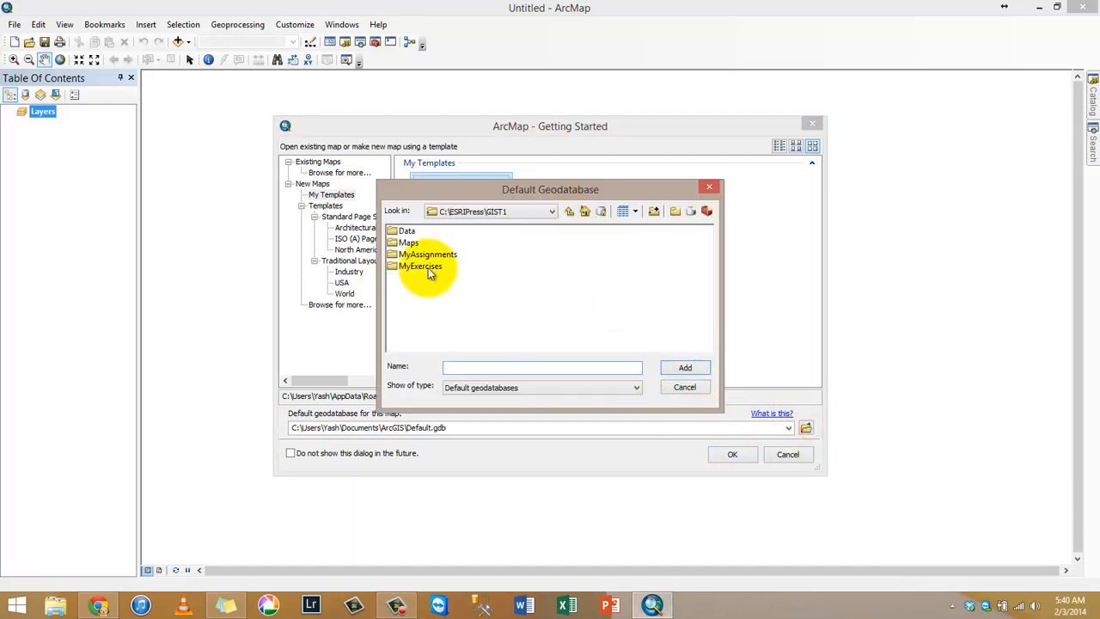
pyautogui.doubleClick(408, 244)
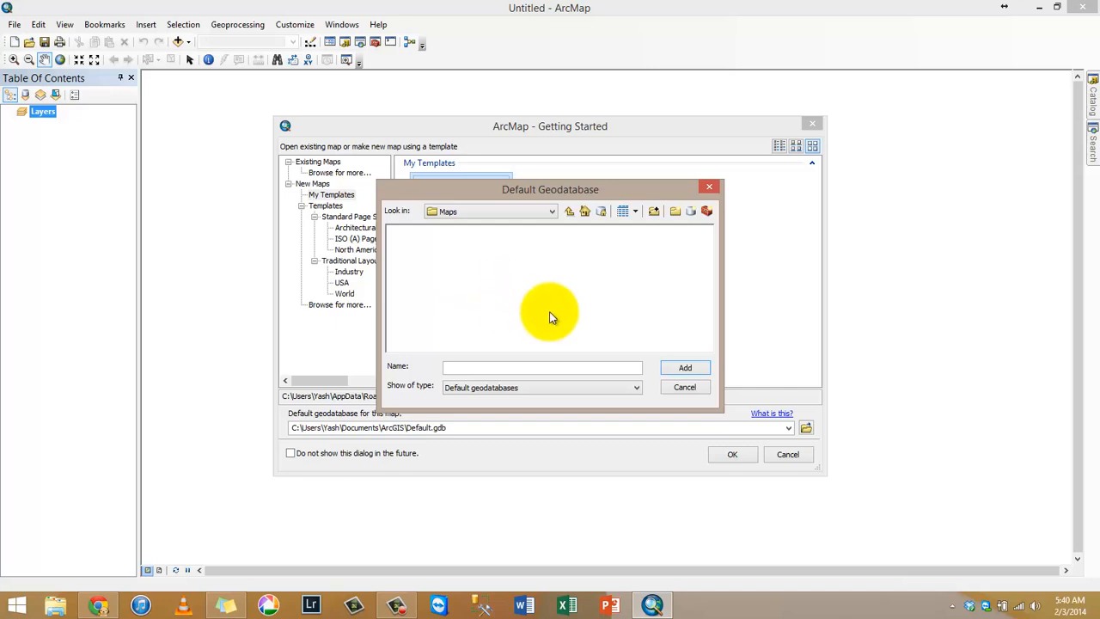
pyautogui.click(708, 186)
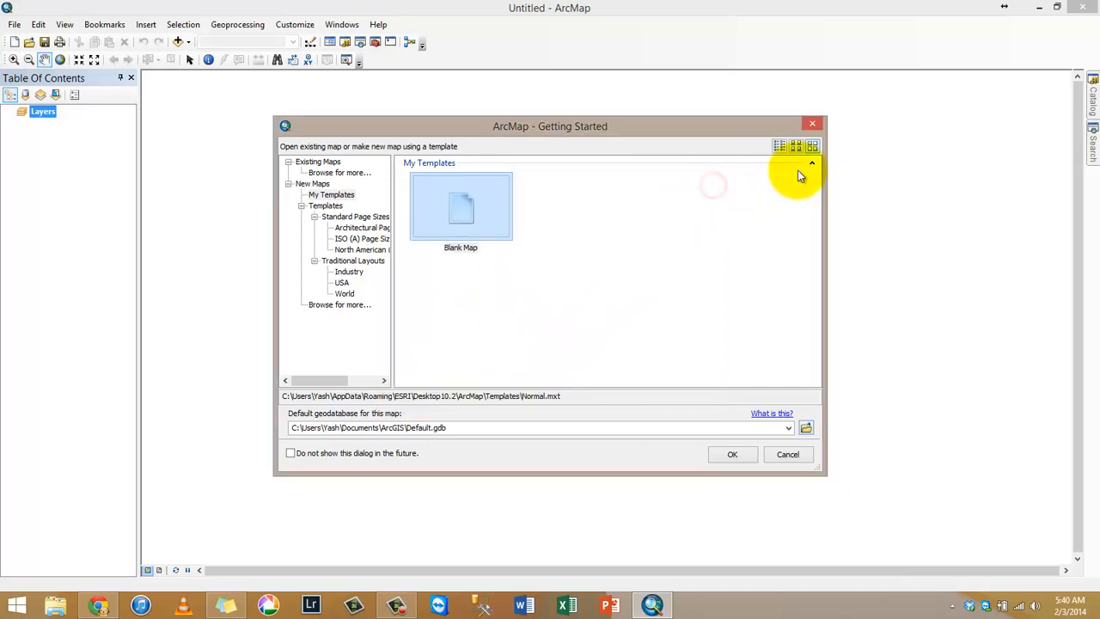
# - Dismiss the startup dialog and open the Tutorial5-1 map document from the Maps folder
pyautogui.click(812, 126)
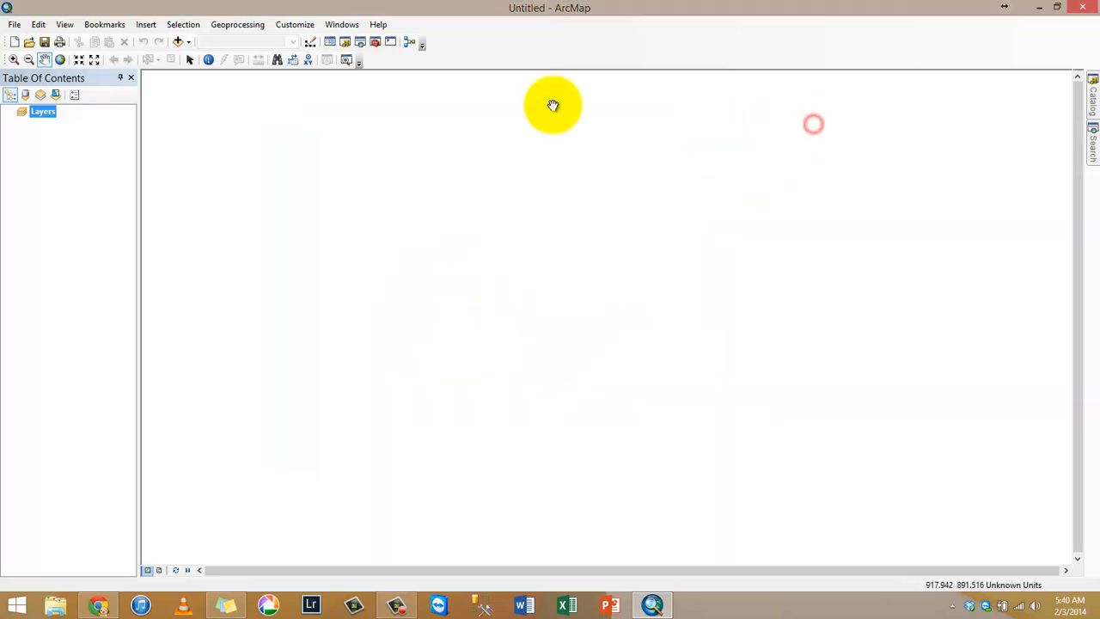
pyautogui.click(29, 43)
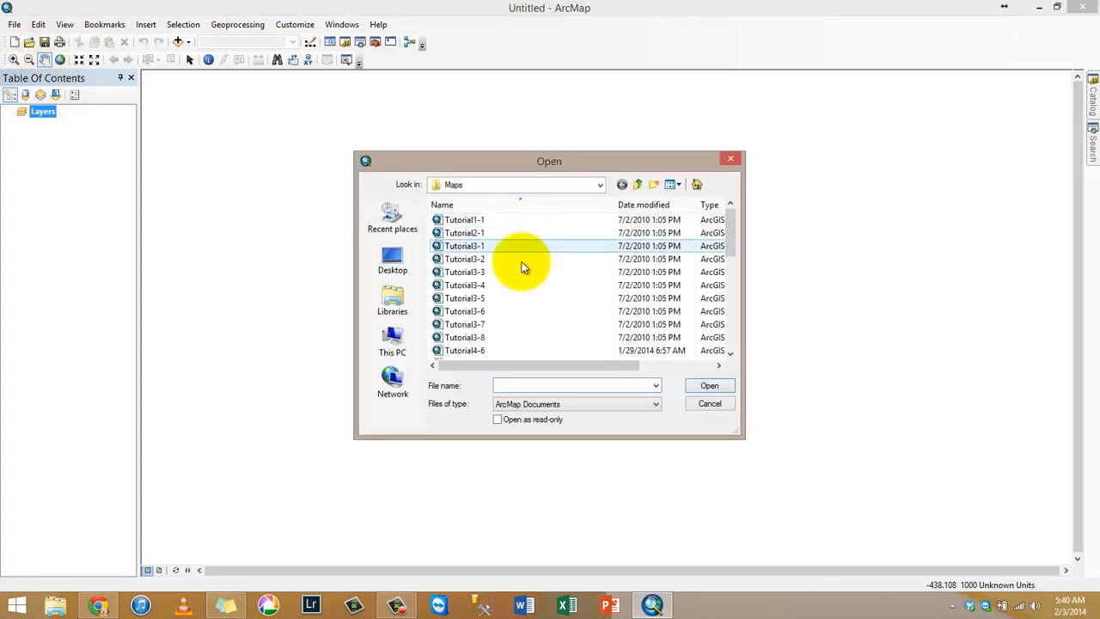
pyautogui.click(490, 324)
pyautogui.scroll(-1, 490, 323)
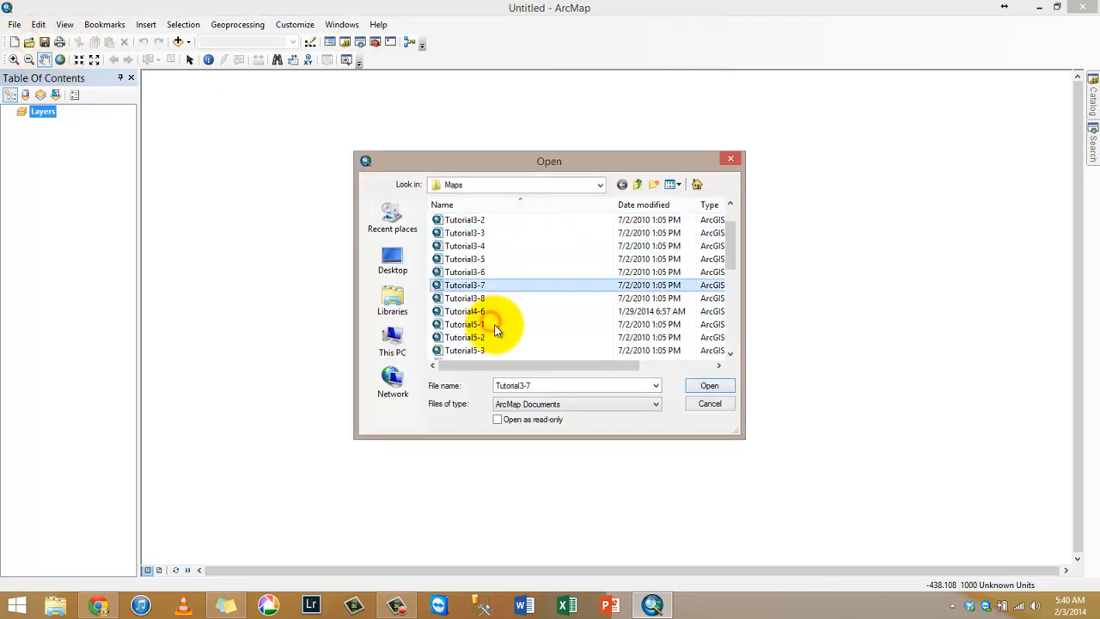
pyautogui.click(491, 323)
pyautogui.click(700, 385)
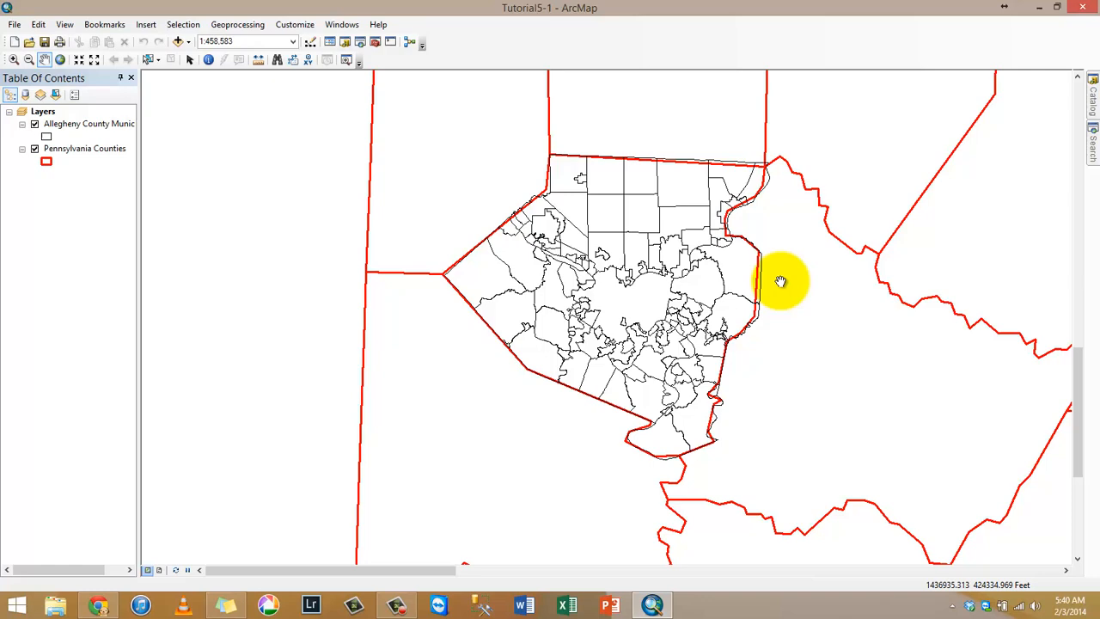
# - Widen the table of contents and examine how the county and municipal boundaries line up along Allegheny County's southeastern edge
pyautogui.click(101, 149)
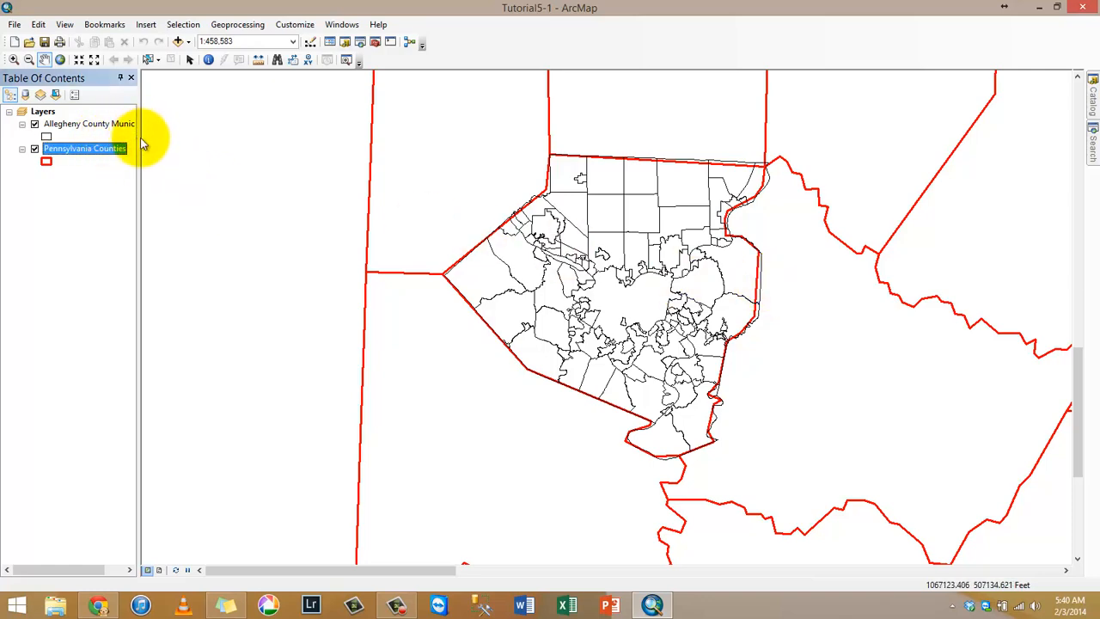
pyautogui.moveTo(138, 137); pyautogui.dragTo(210, 137)
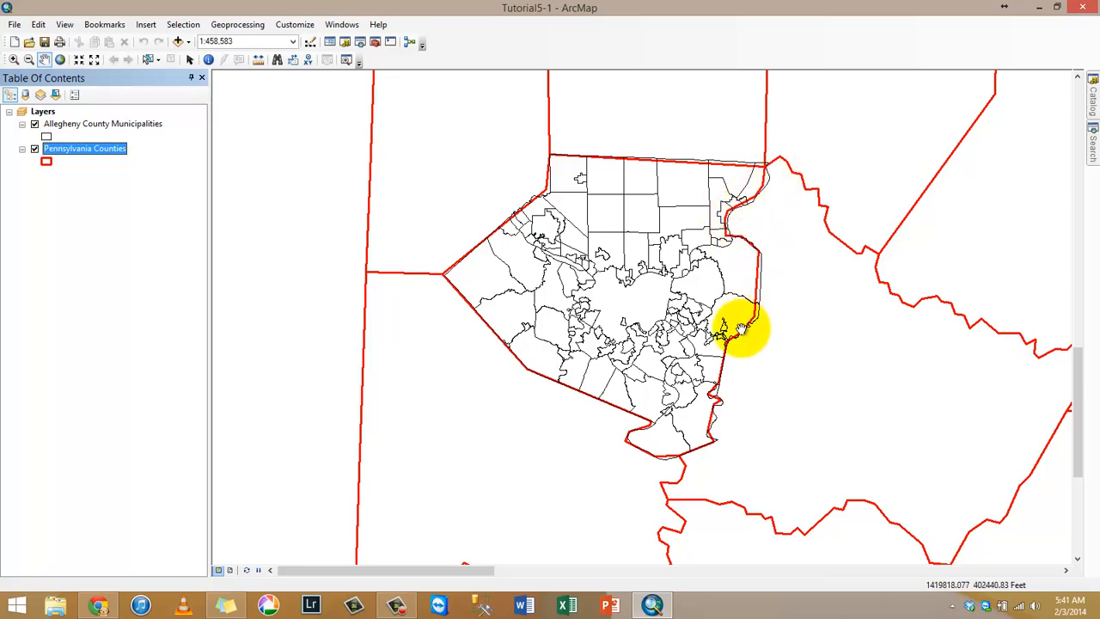
pyautogui.scroll(6, 718, 411)
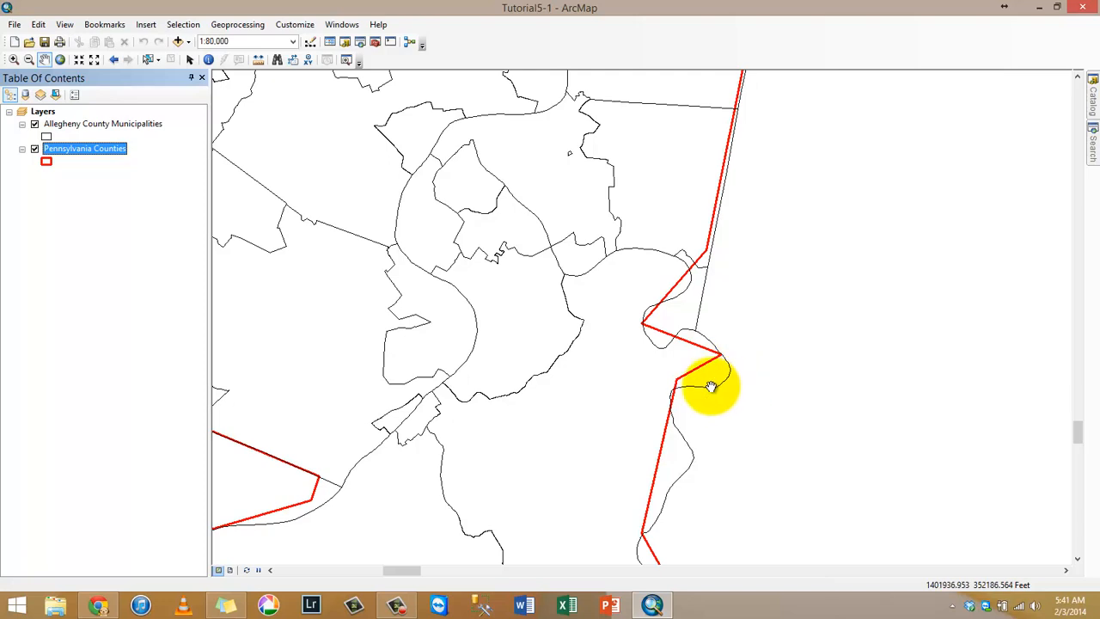
pyautogui.moveTo(712, 441); pyautogui.dragTo(736, 295)
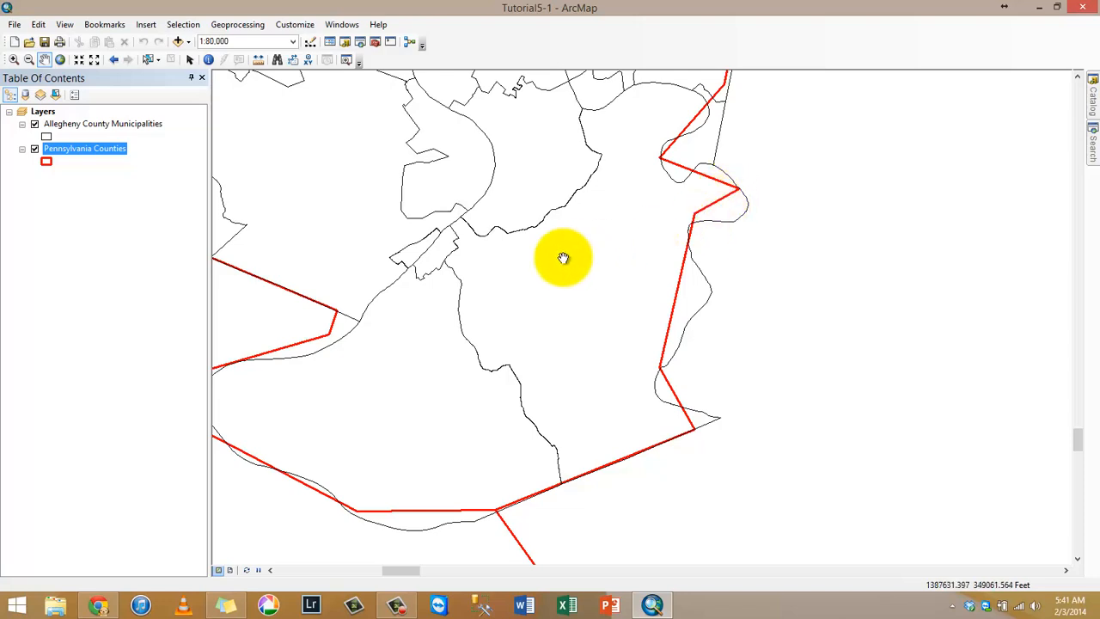
pyautogui.scroll(-3, 545, 270)
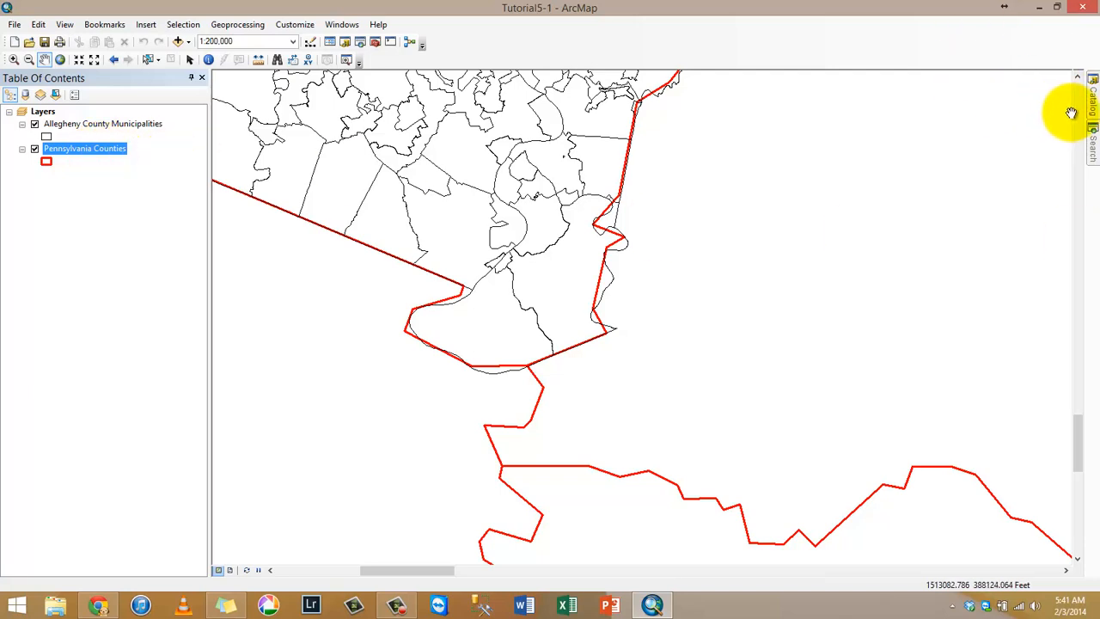
# - Browse the catalog's C:\ESRIPress\GIST1 connection down to the contents of the Pittsburgh folder inside Data
pyautogui.click(1092, 96)
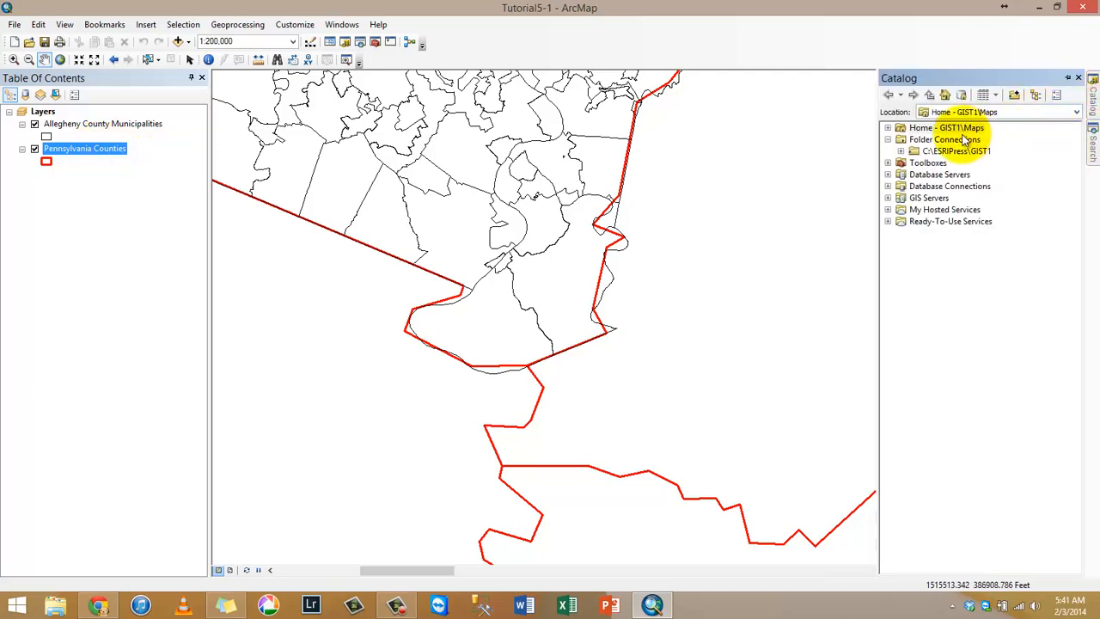
pyautogui.click(900, 150)
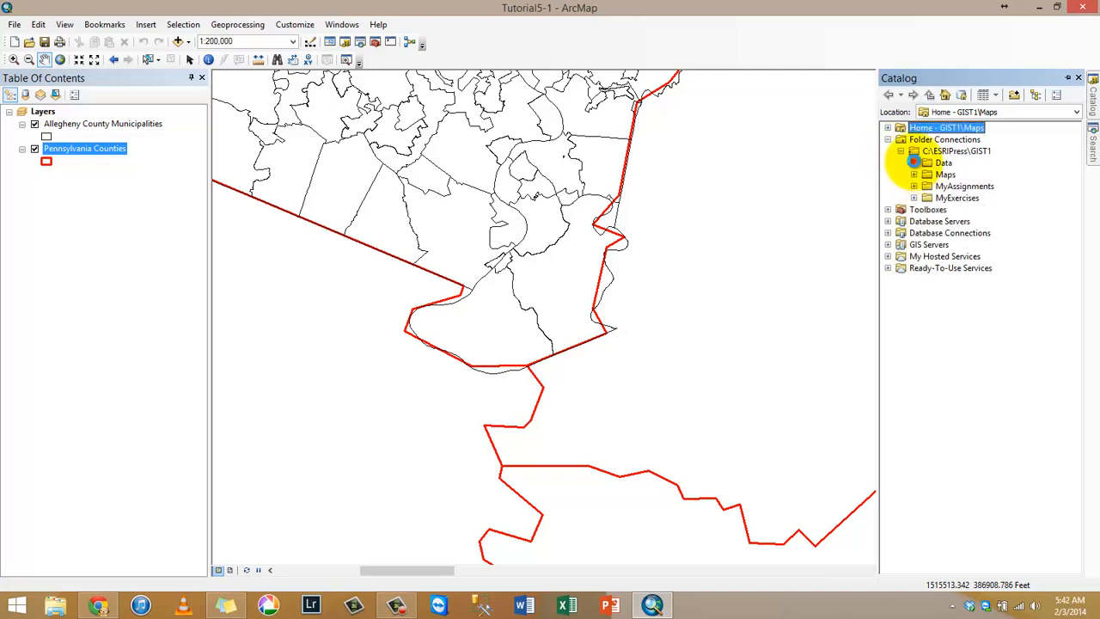
pyautogui.click(913, 164)
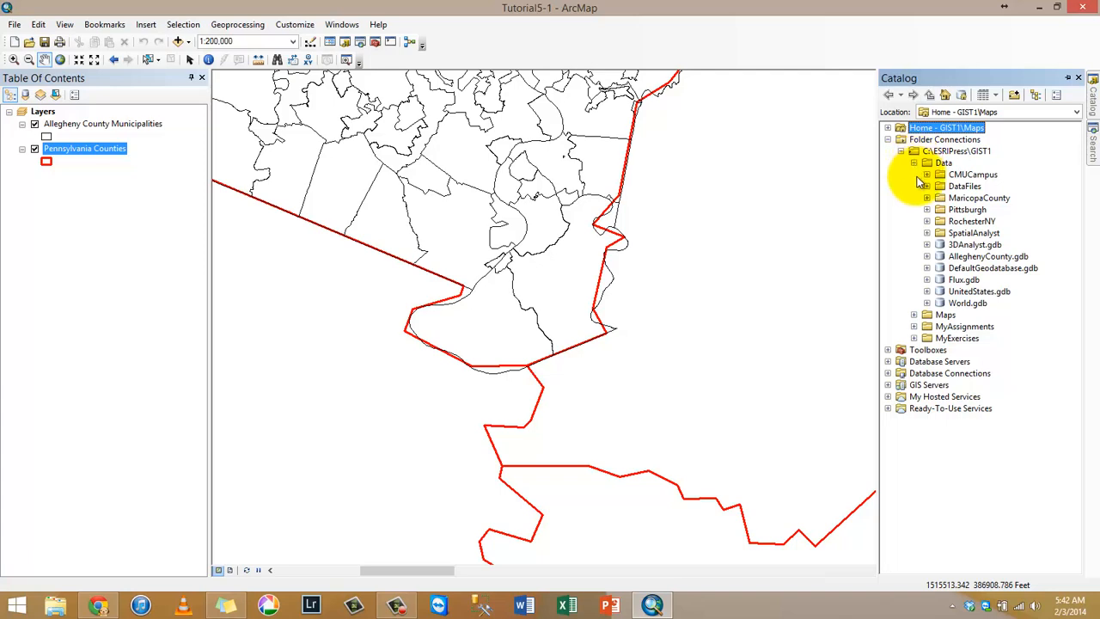
pyautogui.click(926, 210)
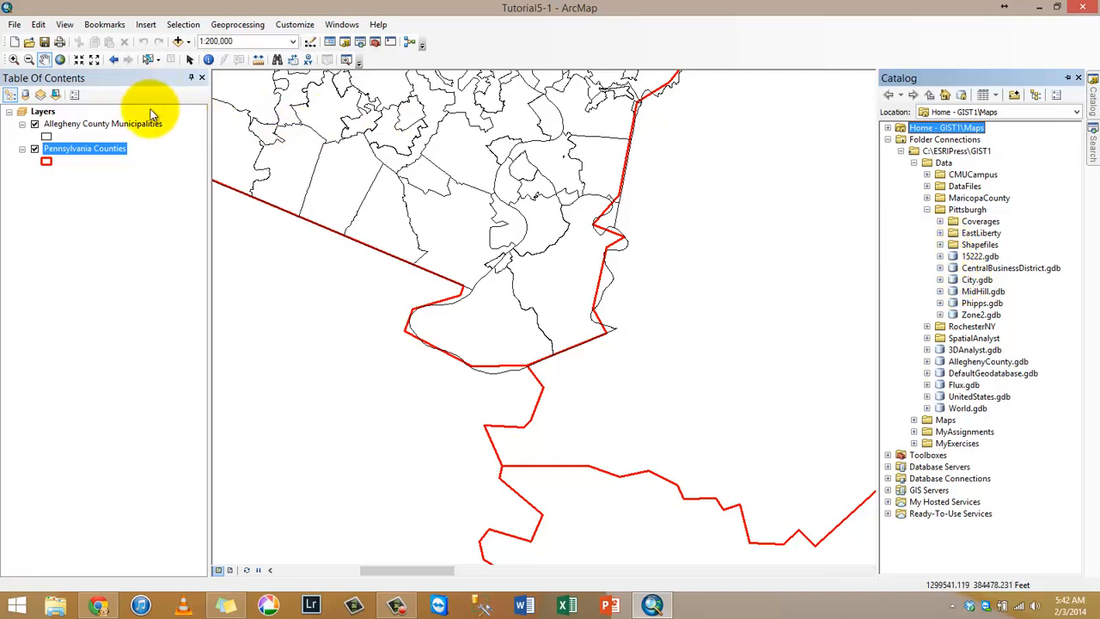
# - Check the source database and feature class of the Pennsylvania Counties layer in its properties, and leave without changes
pyautogui.rightClick(89, 157)
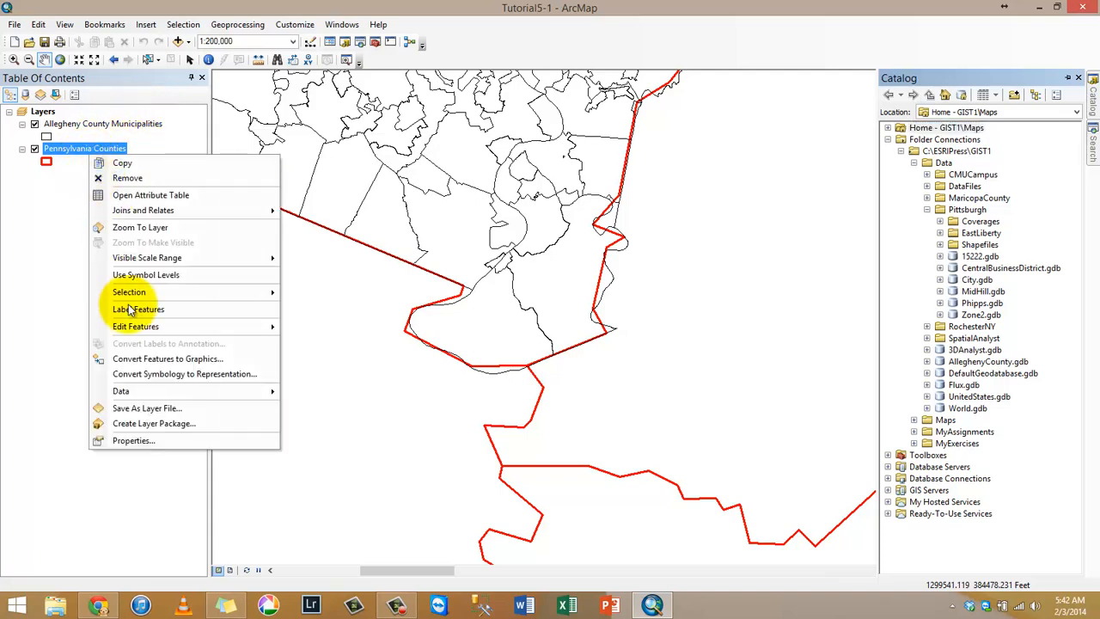
pyautogui.click(144, 438)
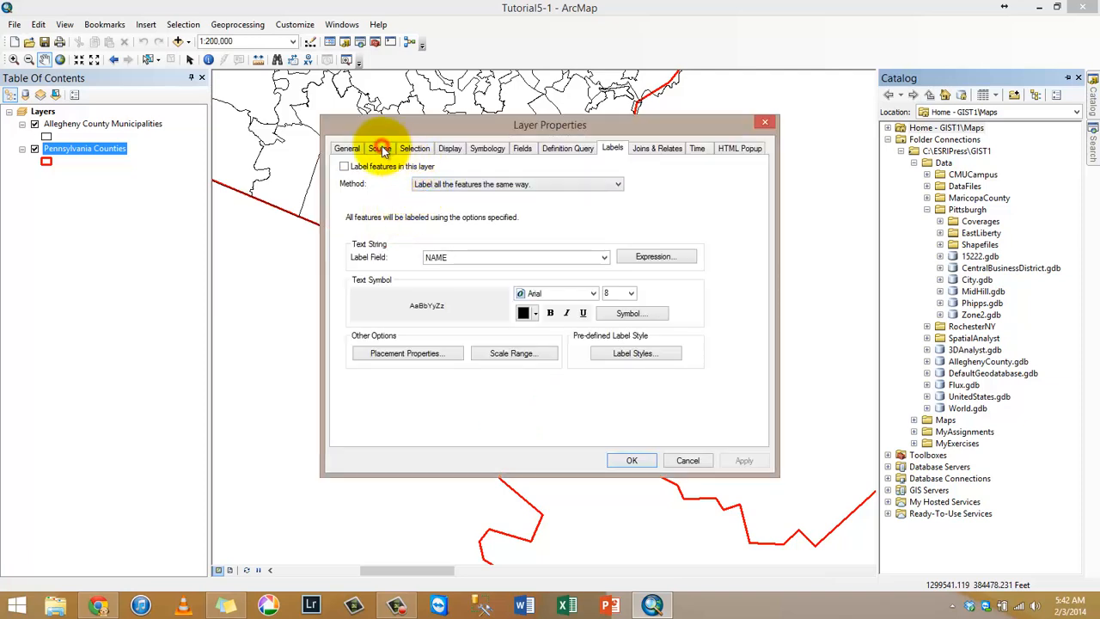
pyautogui.click(380, 147)
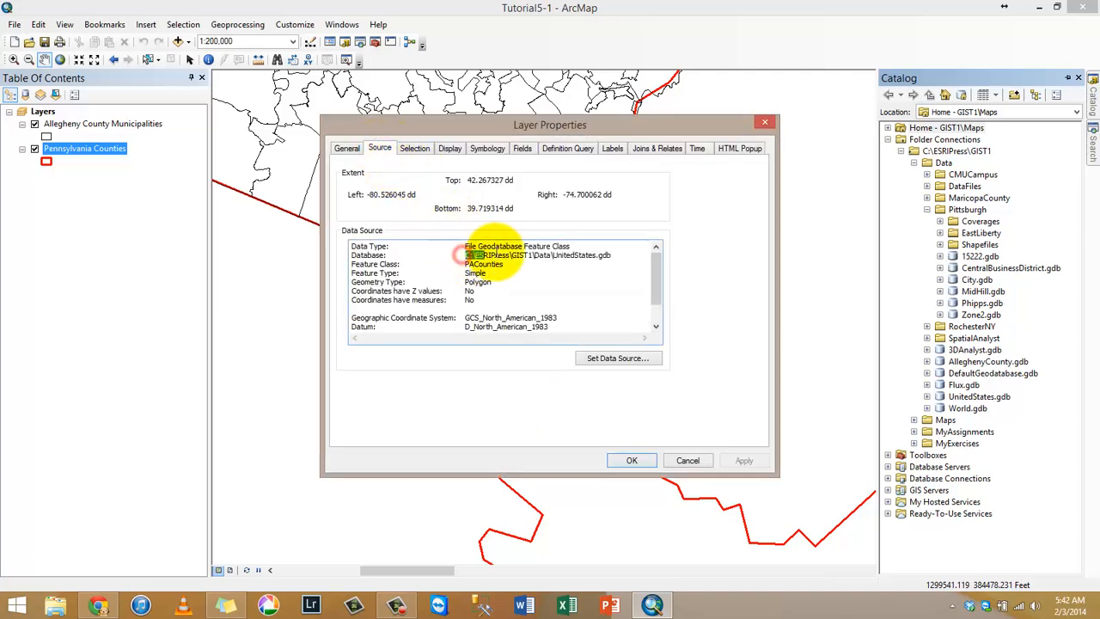
pyautogui.moveTo(431, 253); pyautogui.dragTo(611, 255)
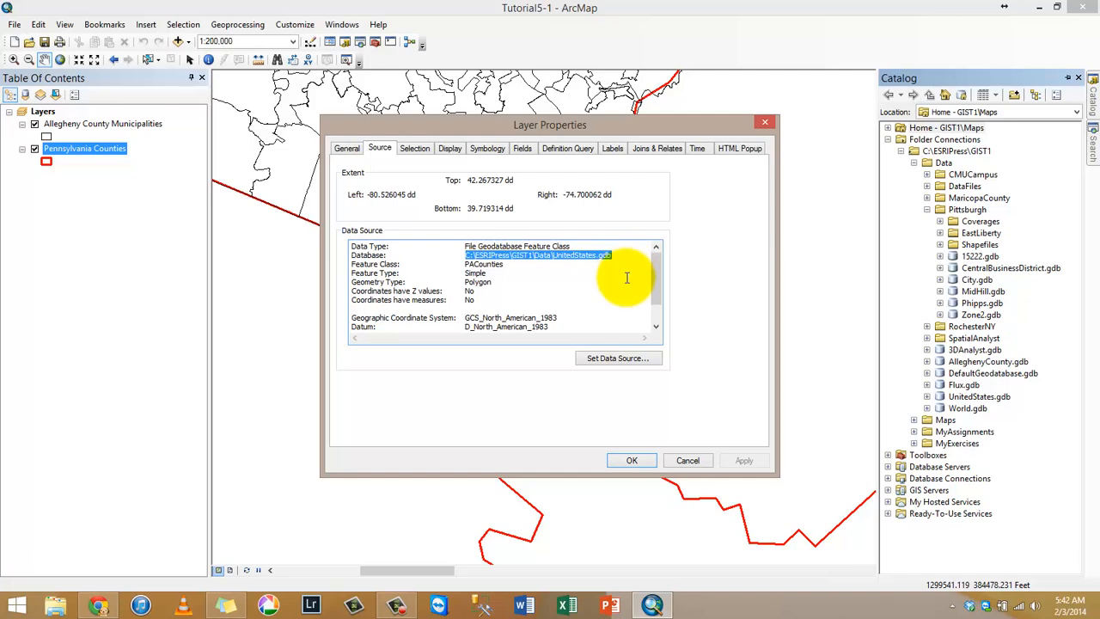
pyautogui.moveTo(612, 254); pyautogui.dragTo(559, 255)
pyautogui.click(518, 267)
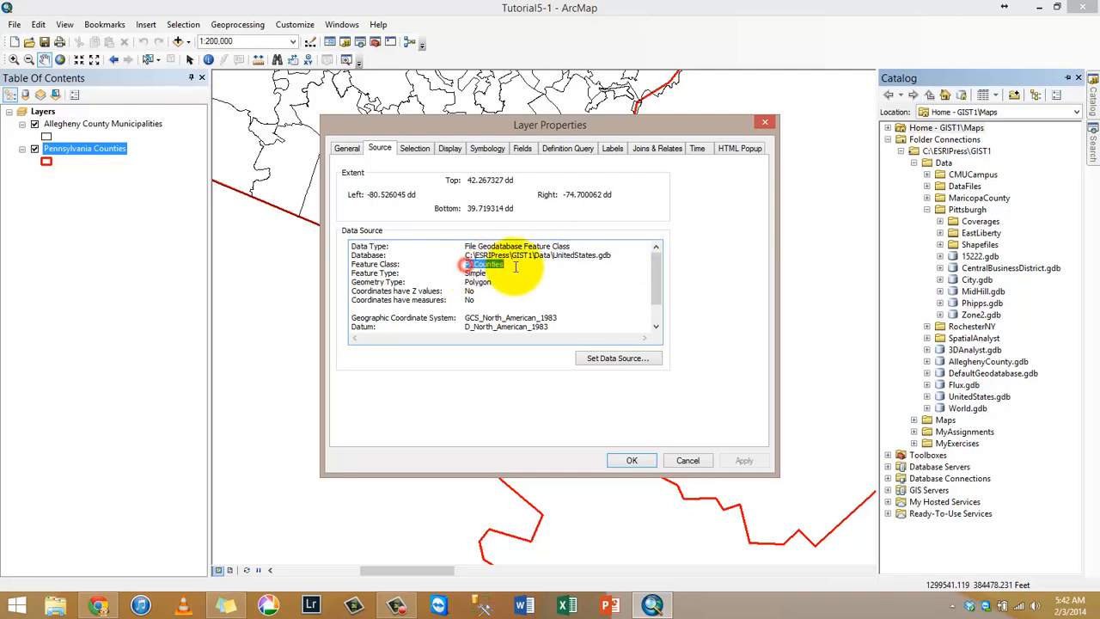
pyautogui.click(687, 460)
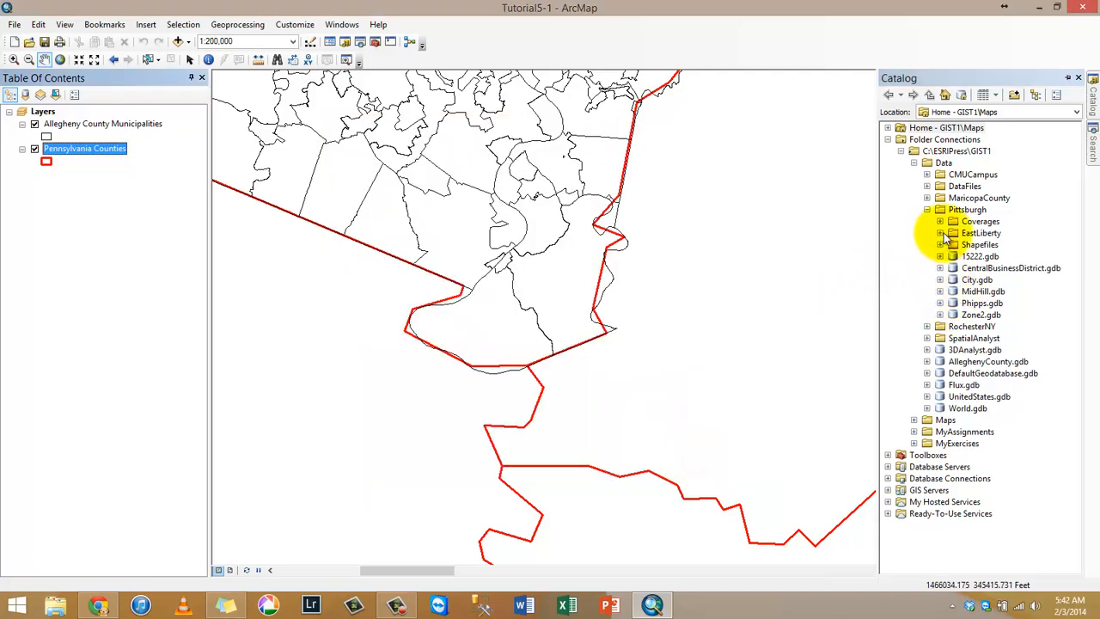
# - Try to view the item description of PACounties in UnitedStates.gdb, and decline to send the error report
pyautogui.click(928, 396)
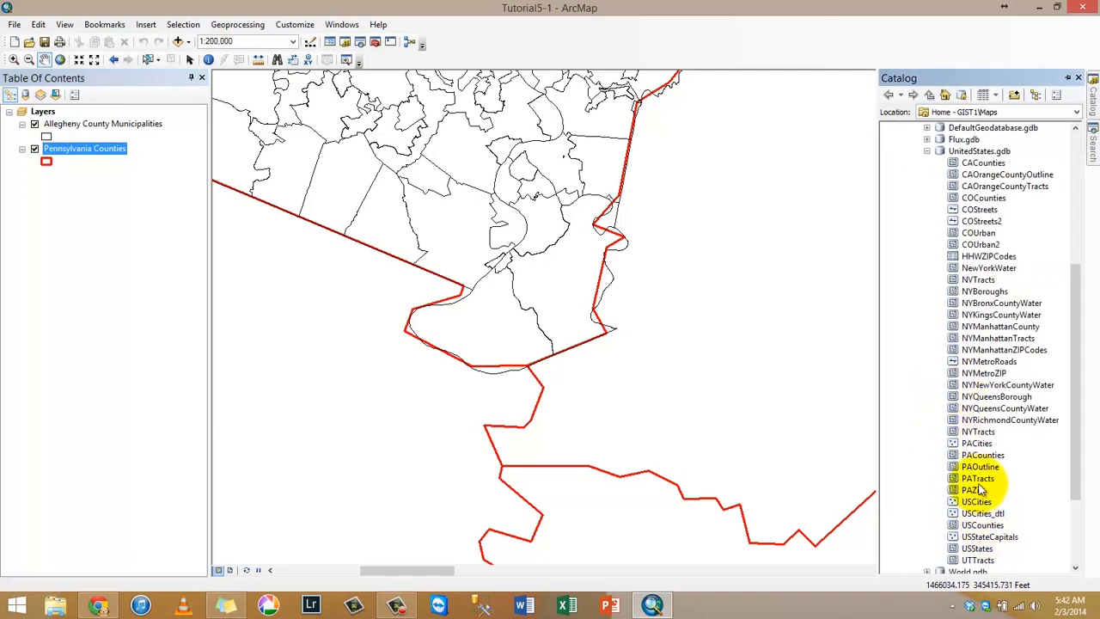
pyautogui.click(985, 455)
pyautogui.rightClick(986, 455)
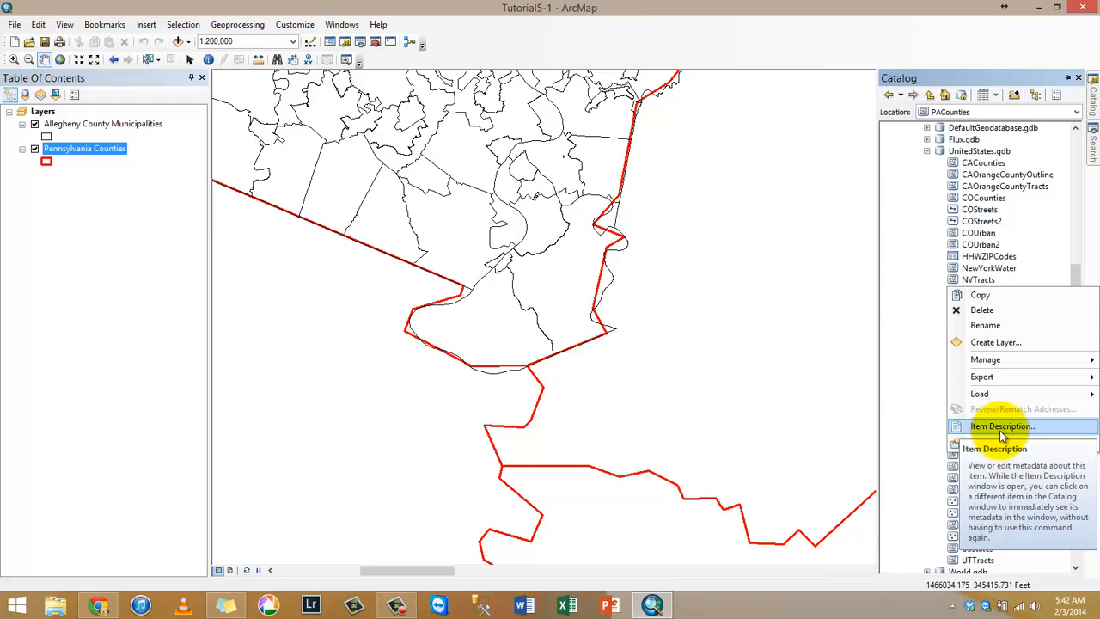
pyautogui.click(1005, 427)
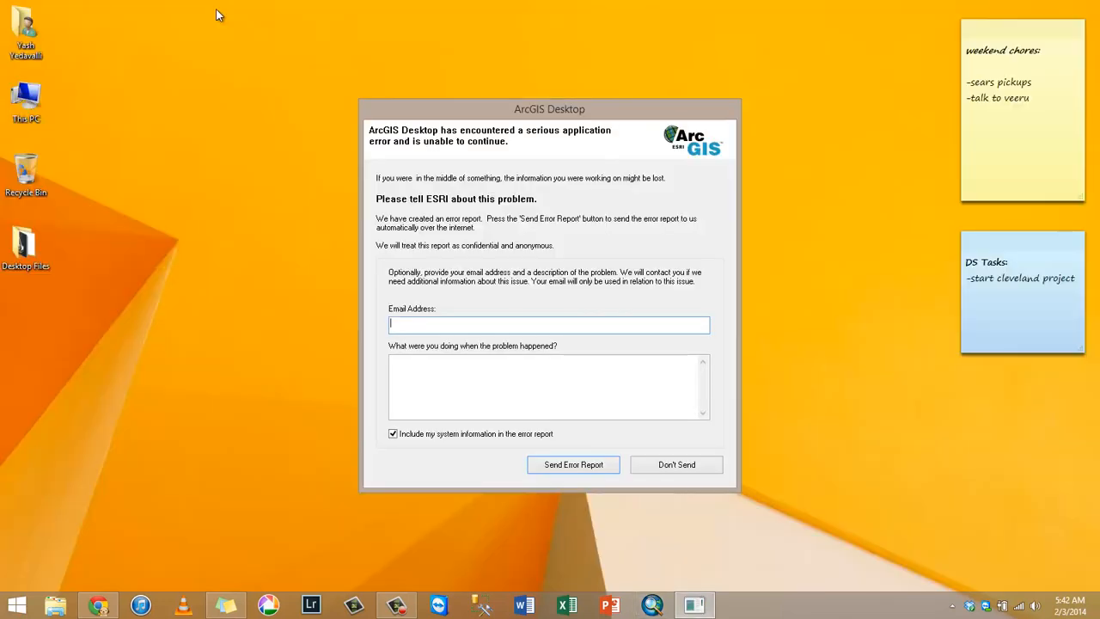
pyautogui.click(677, 465)
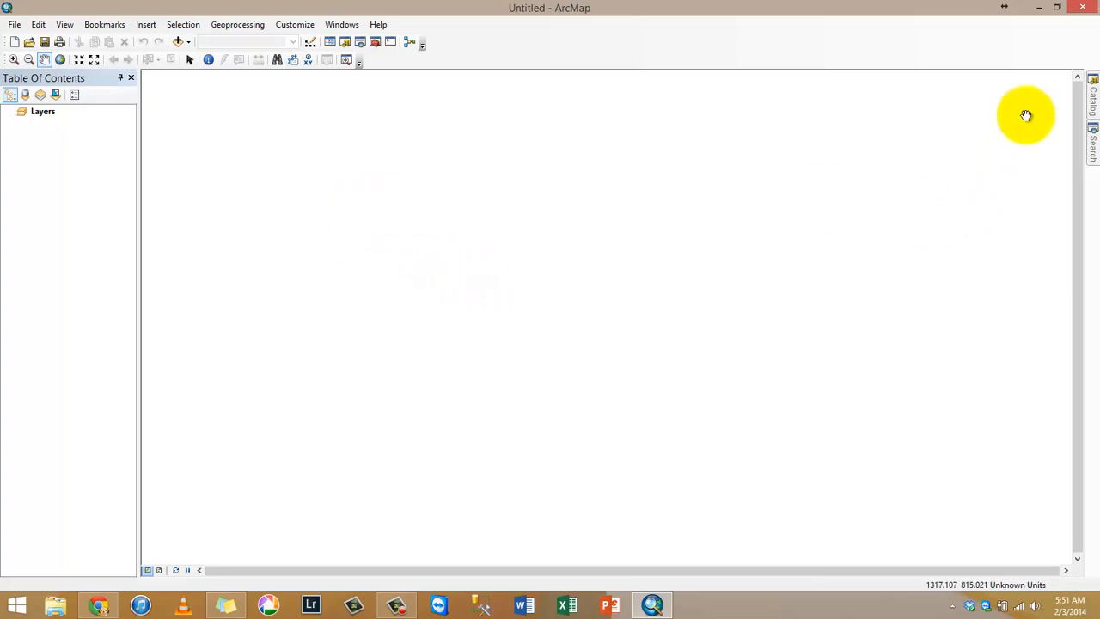
# - Search the computer for arccatalog 10.2 and launch ArcCatalog
pyautogui.moveTo(1080, 86)
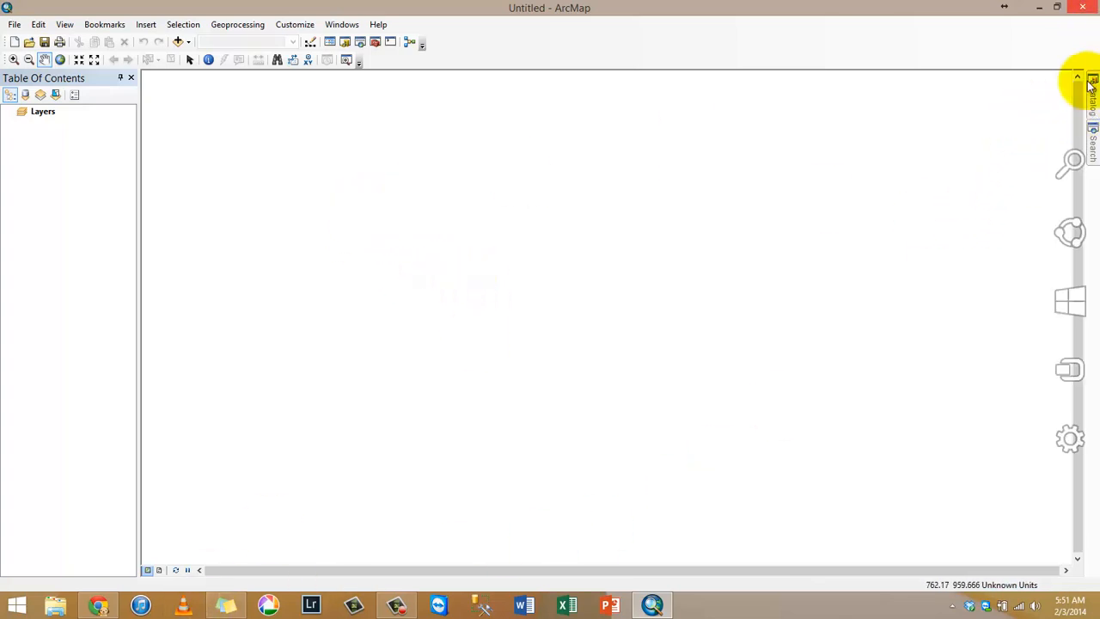
pyautogui.click(1069, 165)
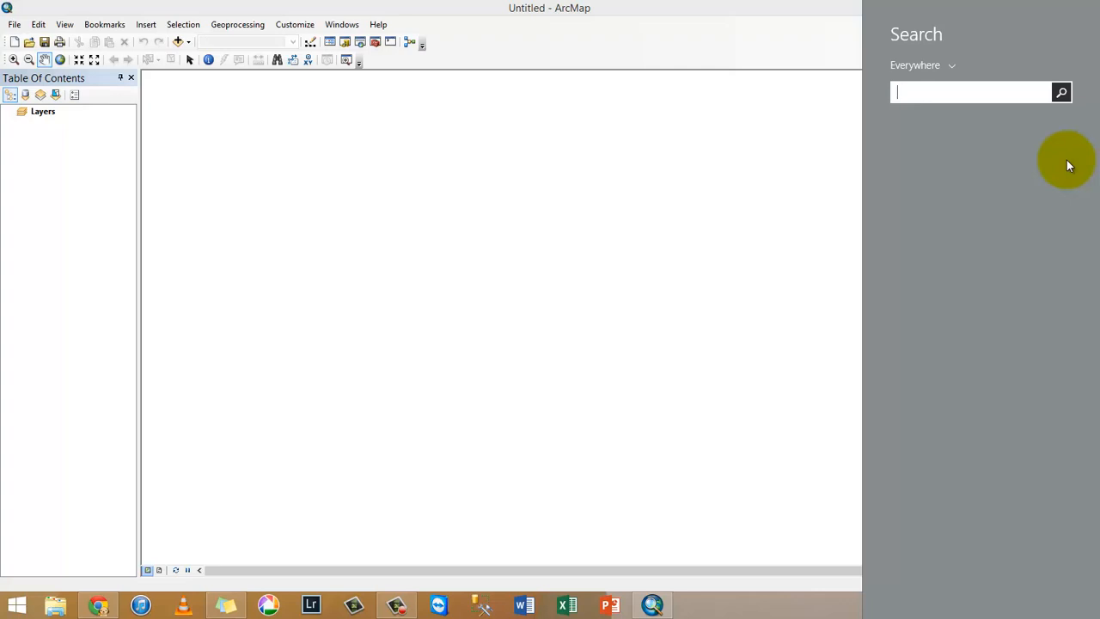
pyautogui.write('arccatalog 10.2')
pyautogui.click(1066, 160)
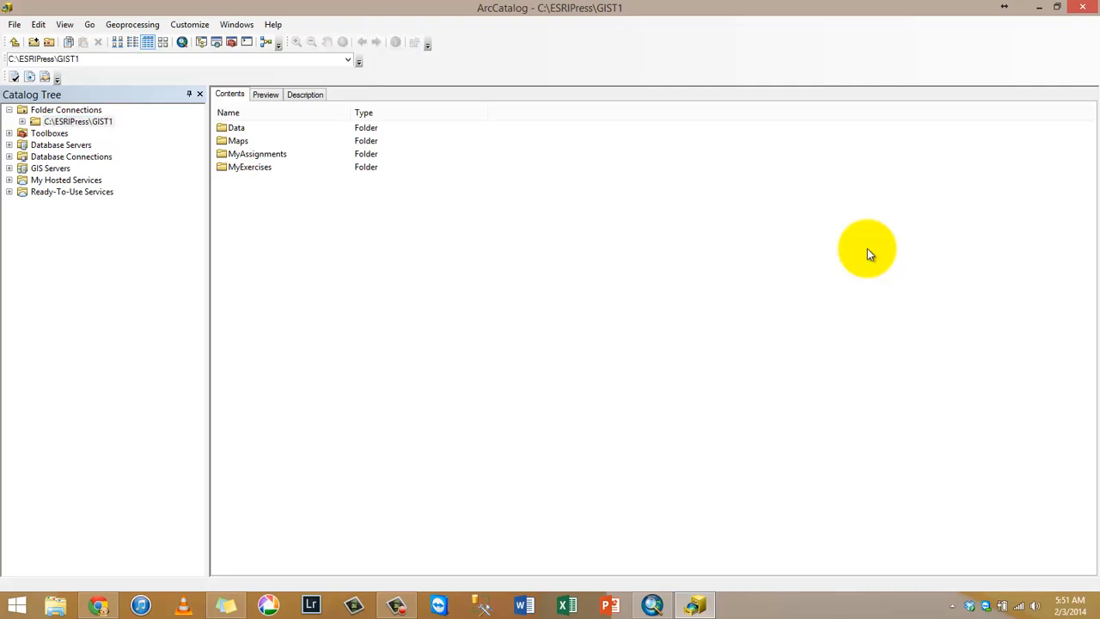
# - Browse to PACounties in UnitedStates.gdb within the GIST1 Data folder and view its description
pyautogui.doubleClick(76, 121)
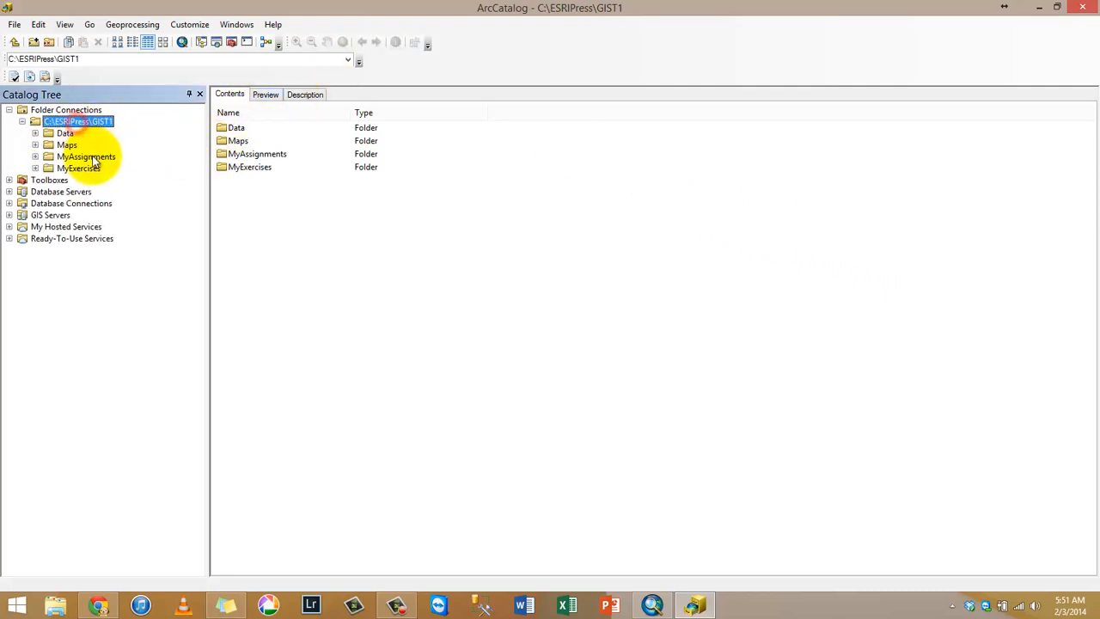
pyautogui.doubleClick(67, 134)
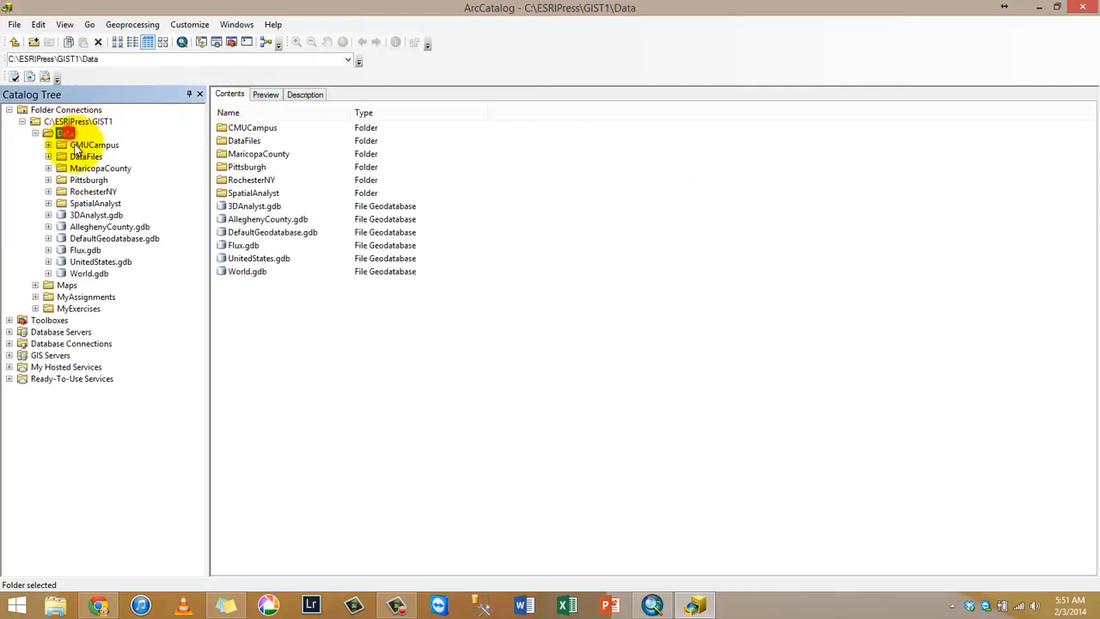
pyautogui.click(99, 262)
pyautogui.doubleClick(100, 262)
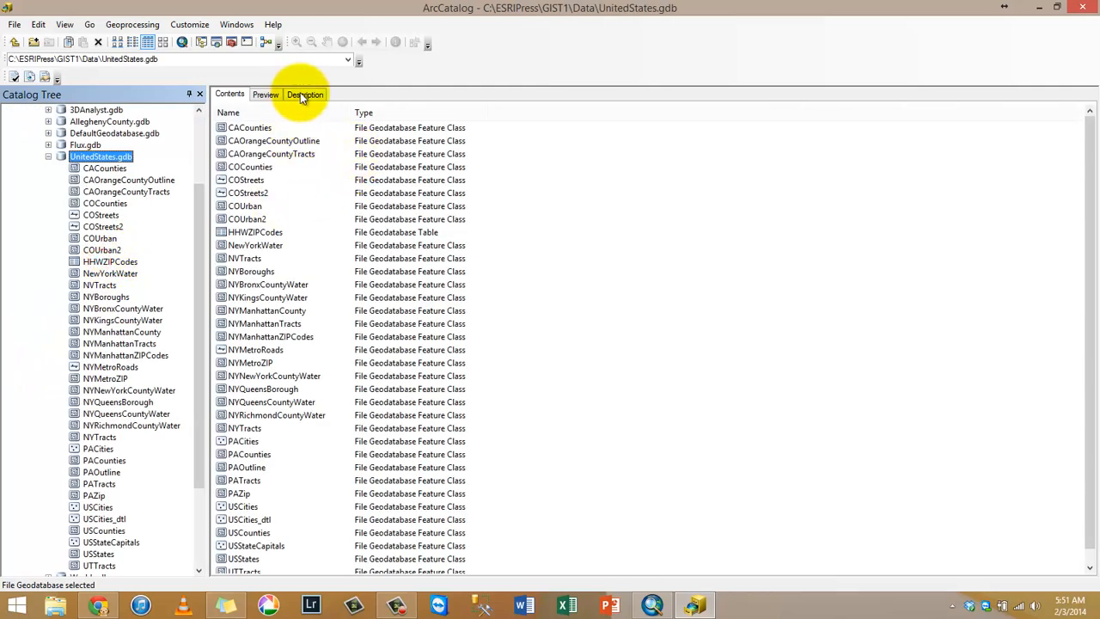
pyautogui.click(104, 460)
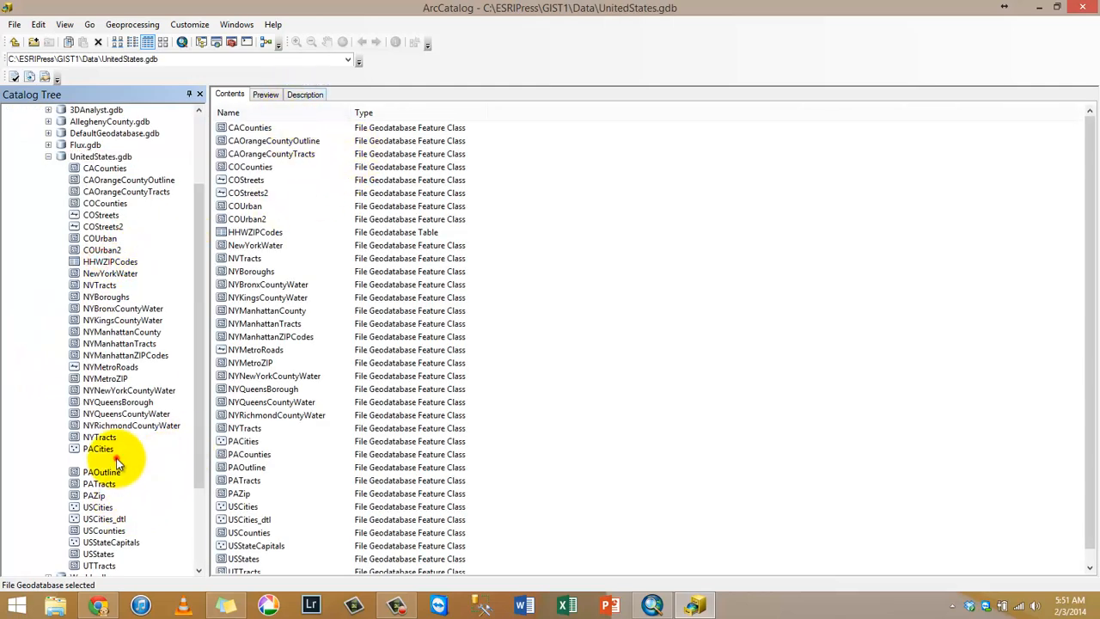
pyautogui.click(306, 96)
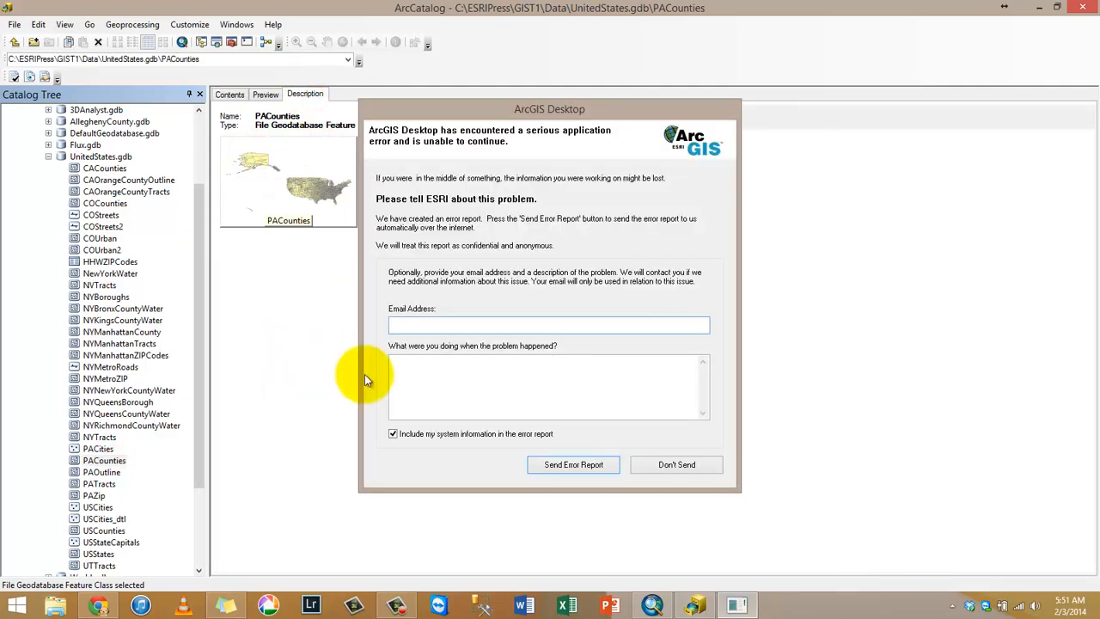
# - Decline to send the ArcGIS Desktop error reports for ArcCatalog and ArcMap
pyautogui.click(678, 465)
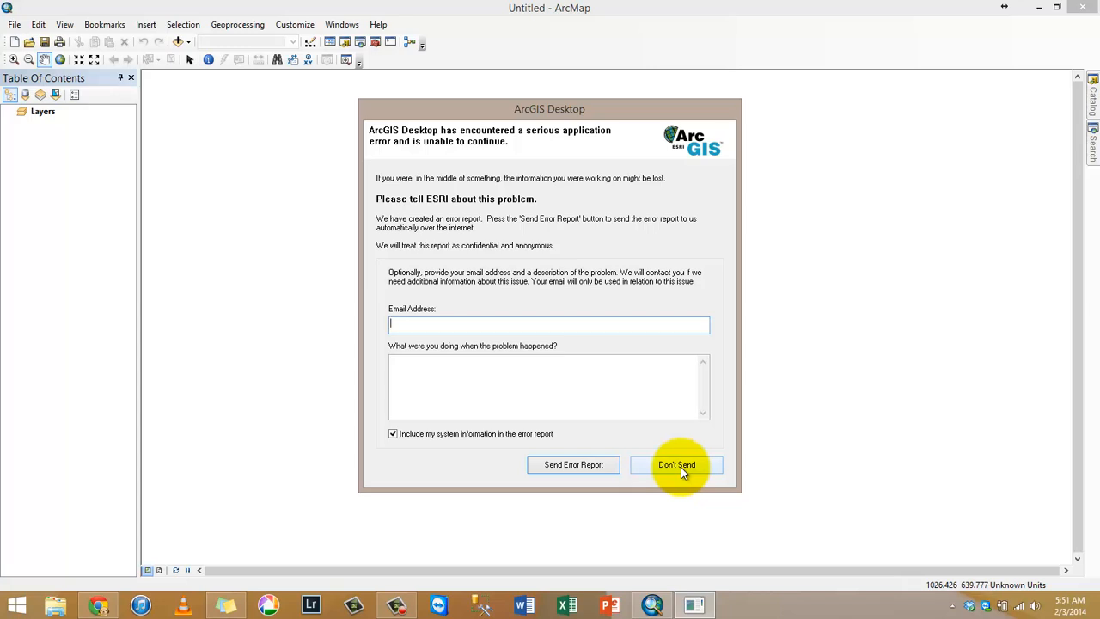
pyautogui.click(679, 465)
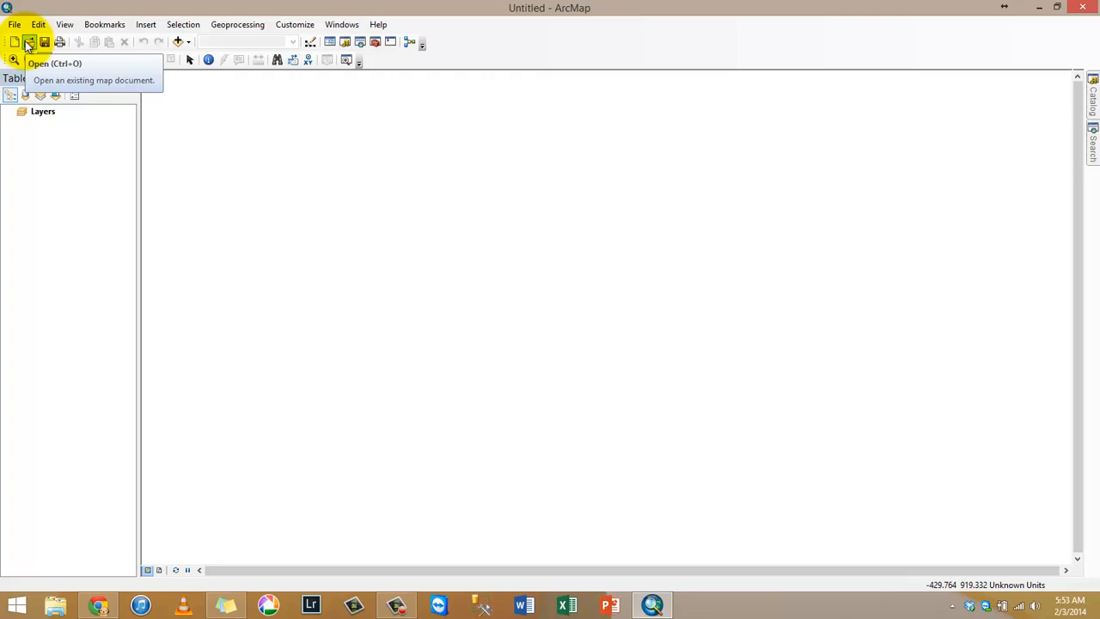
# - Switch to Chrome and review the Esri list of patches and service packs for ArcGIS for Desktop
pyautogui.click(90, 609)
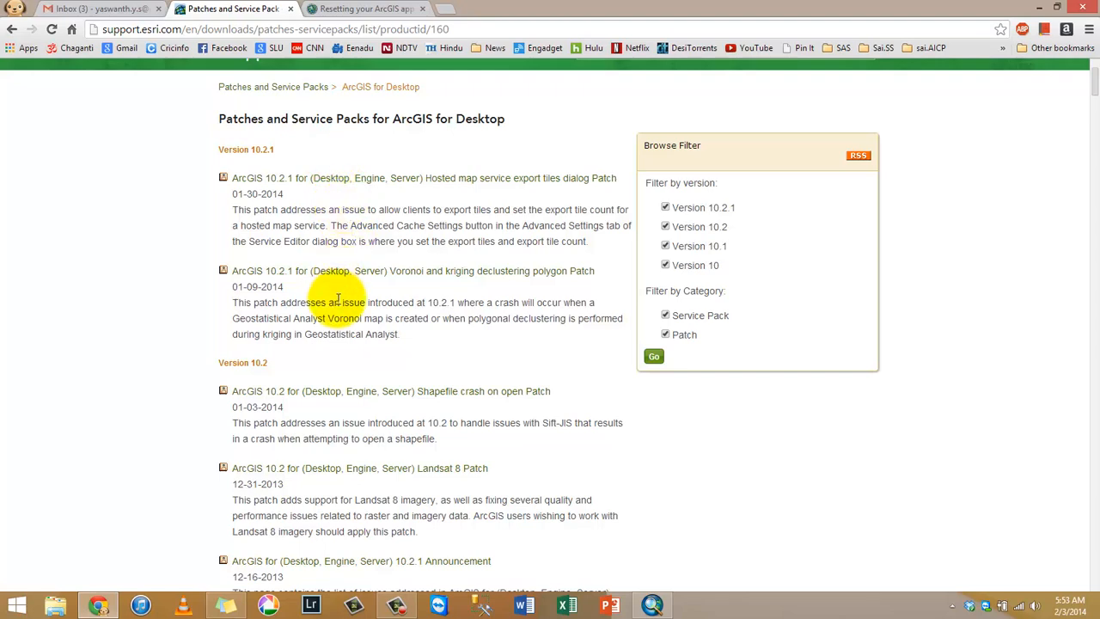
pyautogui.tripleClick(313, 410)
pyautogui.click(326, 433)
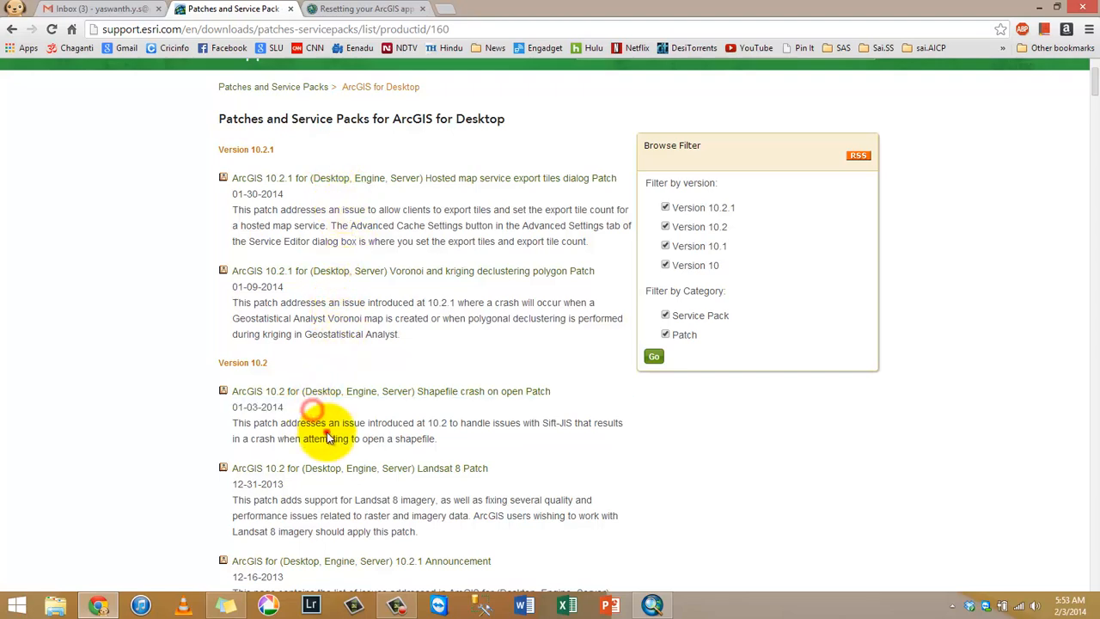
pyautogui.tripleClick(326, 434)
pyautogui.click(367, 425)
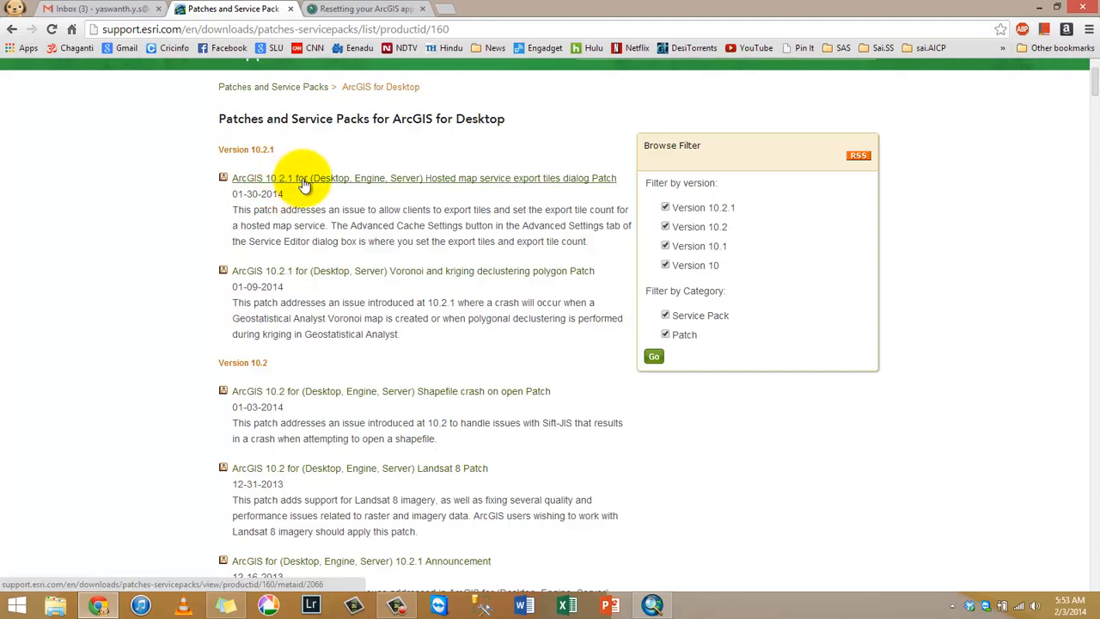
# - Read through the page of the ArcGIS 10.2.1 Hosted map service export tiles dialog Patch and return to the patch list
pyautogui.click(382, 180)
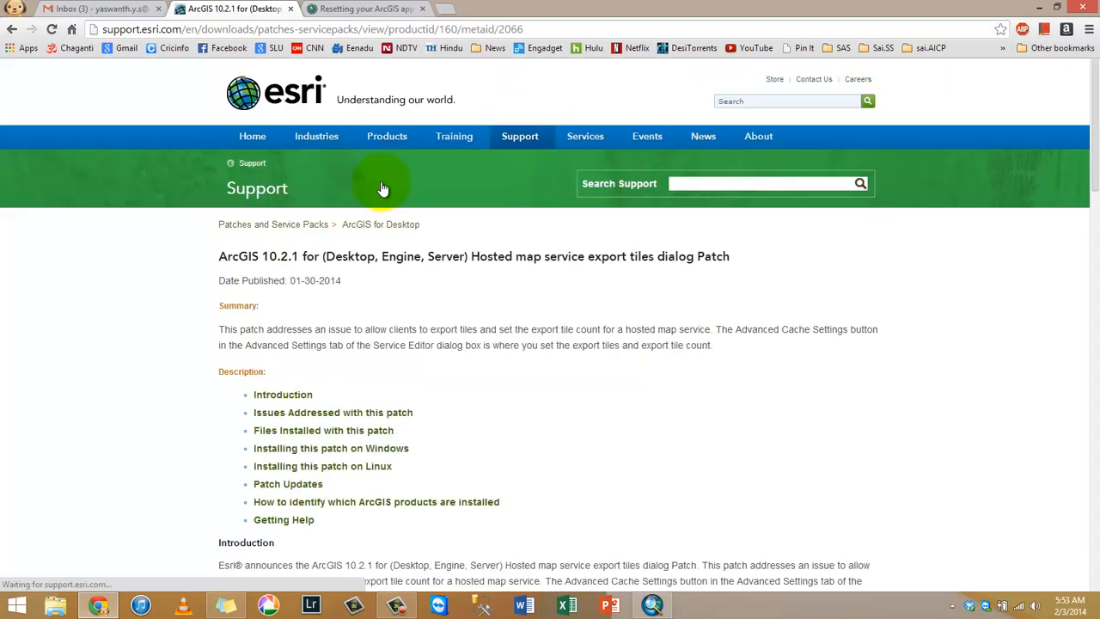
pyautogui.click(392, 327)
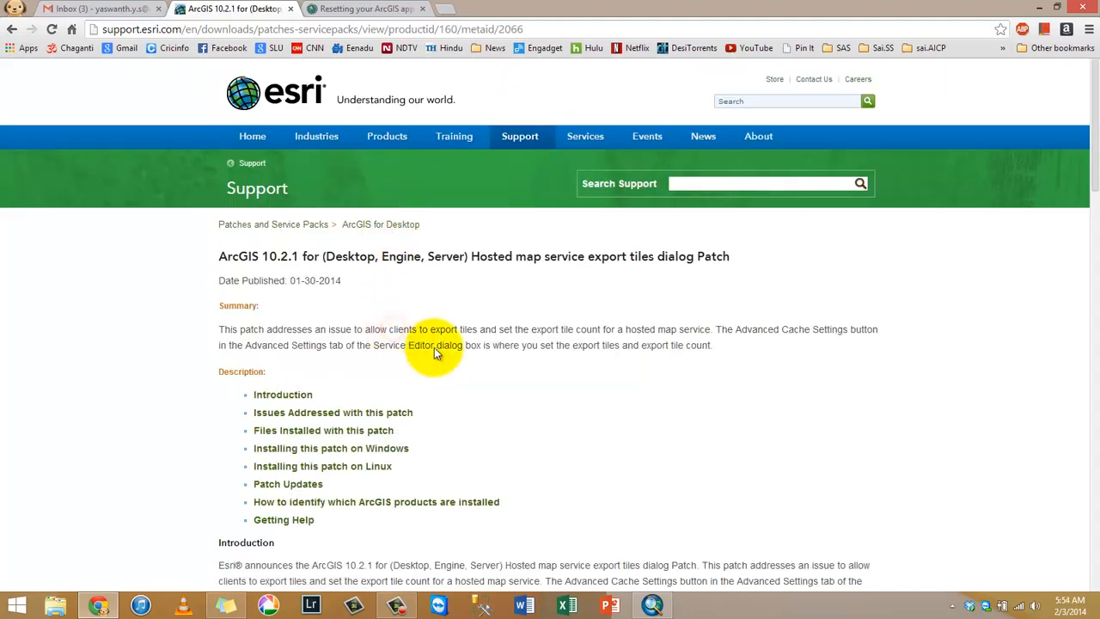
pyautogui.scroll(-8, 472, 366)
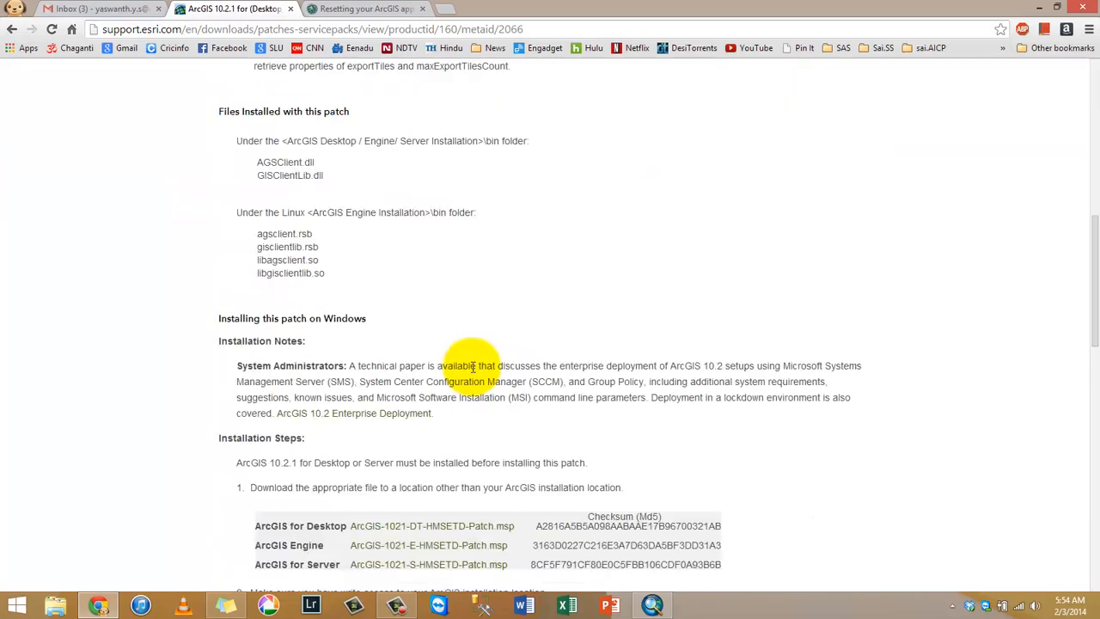
pyautogui.hotkey('alt', 'Left')
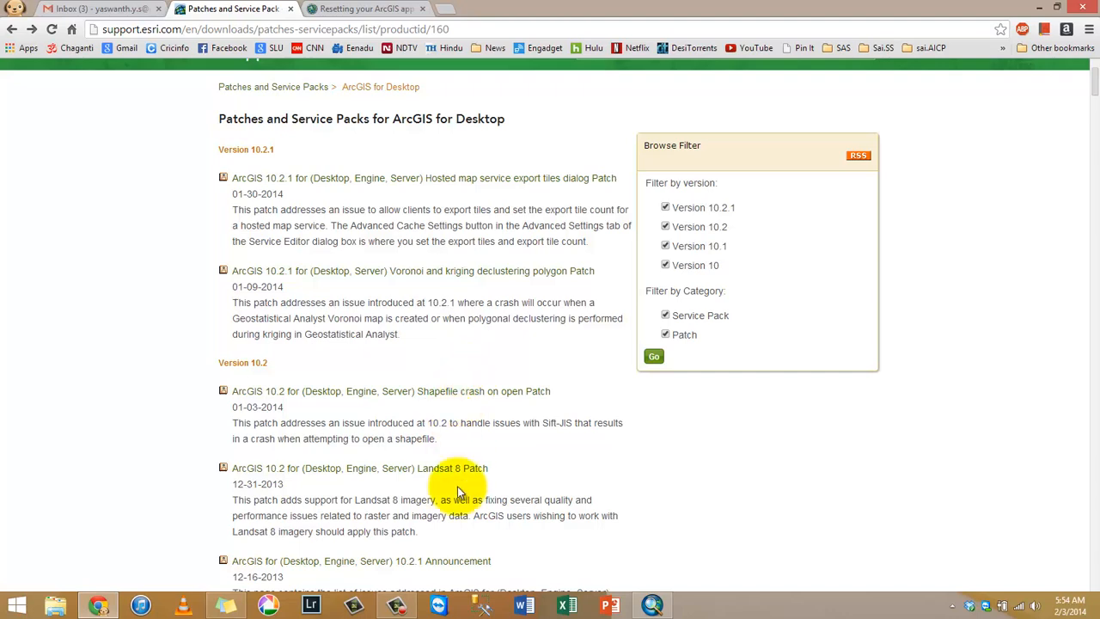
# - Switch back to ArcMap and open the Tutorial5-2 map document from the Maps folder
pyautogui.click(652, 605)
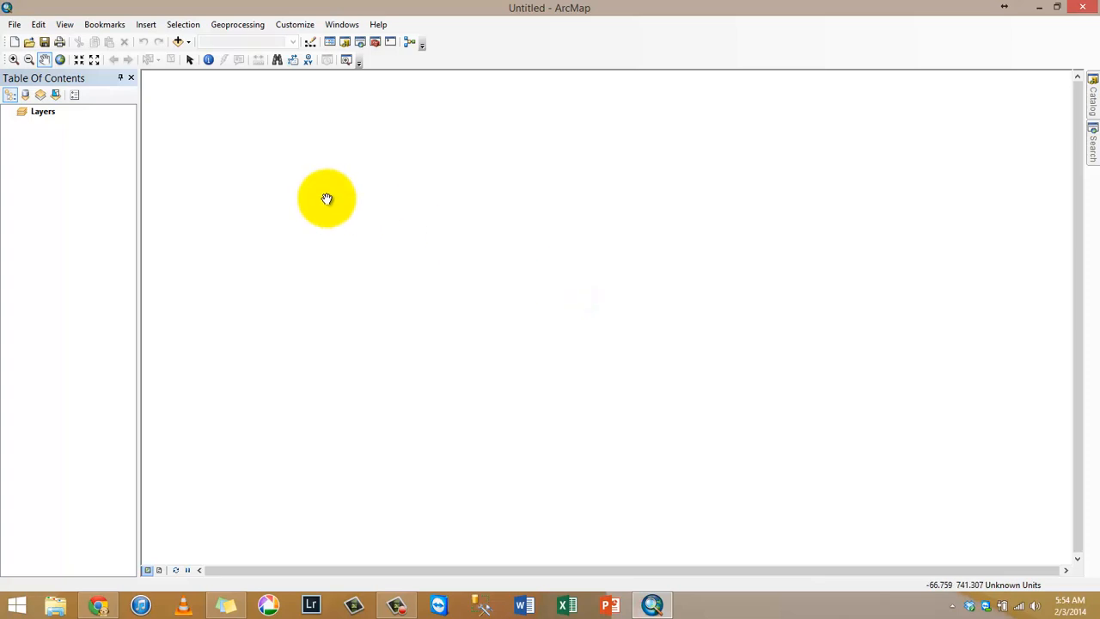
pyautogui.click(29, 41)
pyautogui.click(481, 337)
pyautogui.scroll(-2, 485, 322)
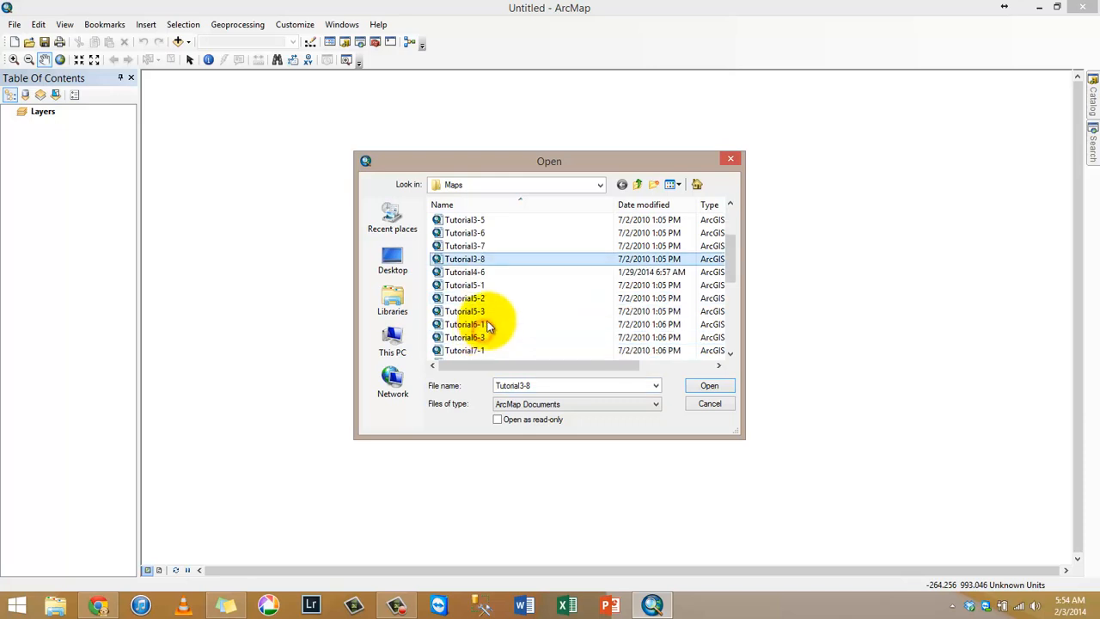
pyautogui.doubleClick(481, 298)
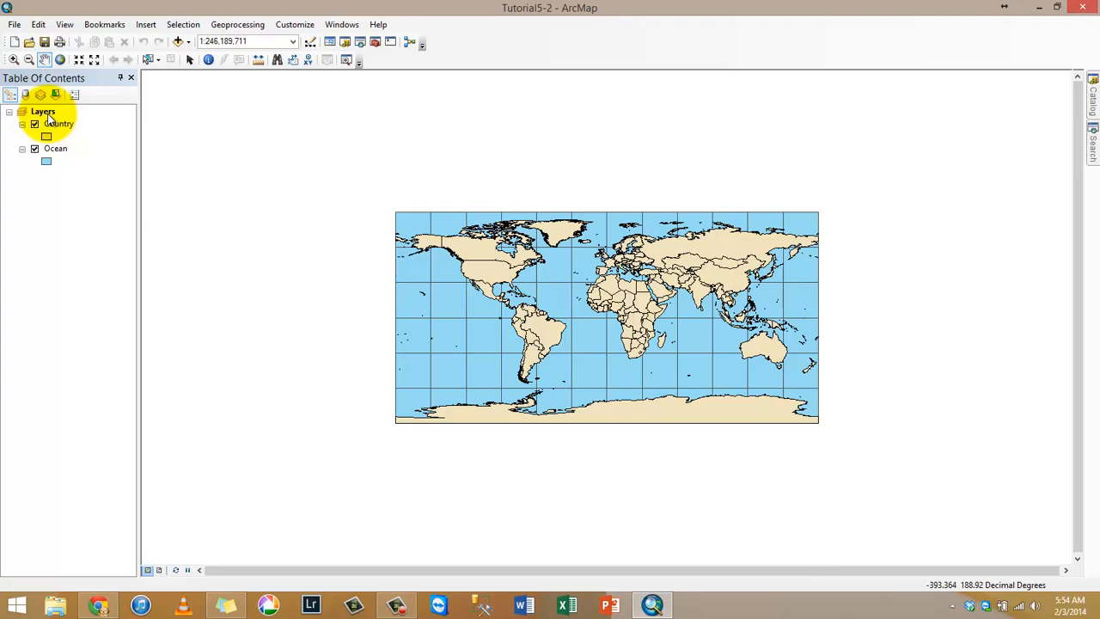
# - Open the coordinate system settings in the properties of the Layers data frame
pyautogui.scroll(-1, 591, 305)
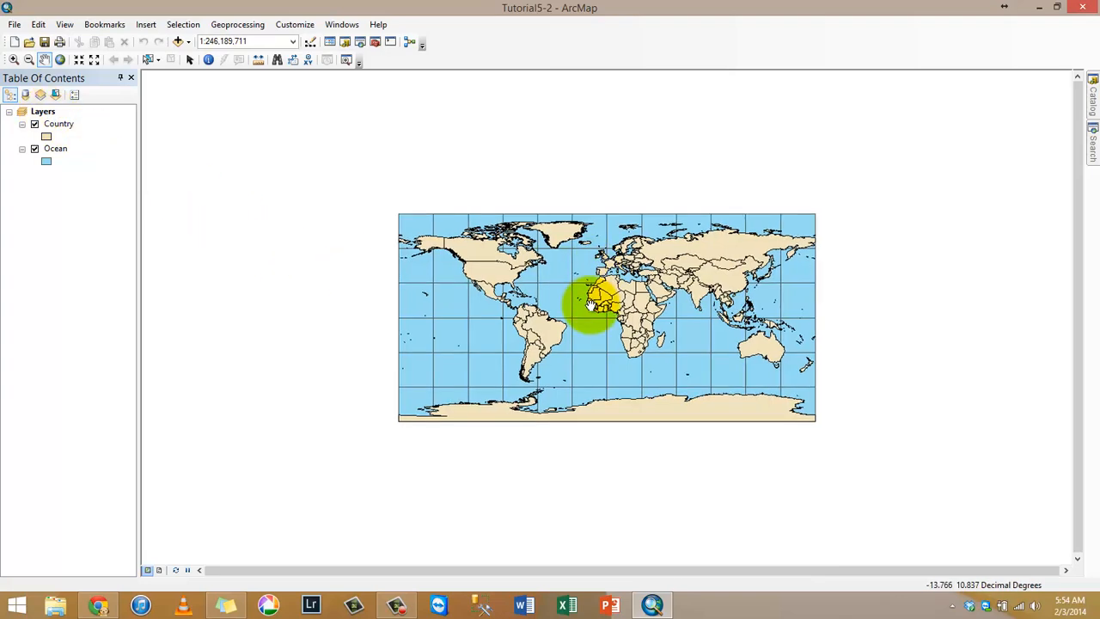
pyautogui.scroll(3, 591, 305)
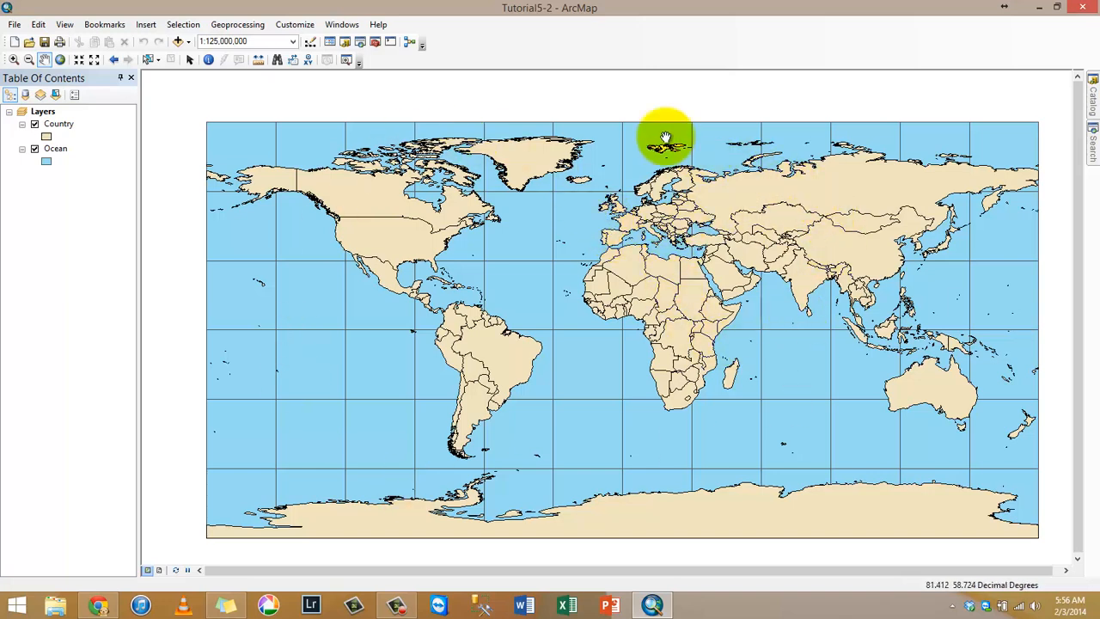
pyautogui.rightClick(44, 113)
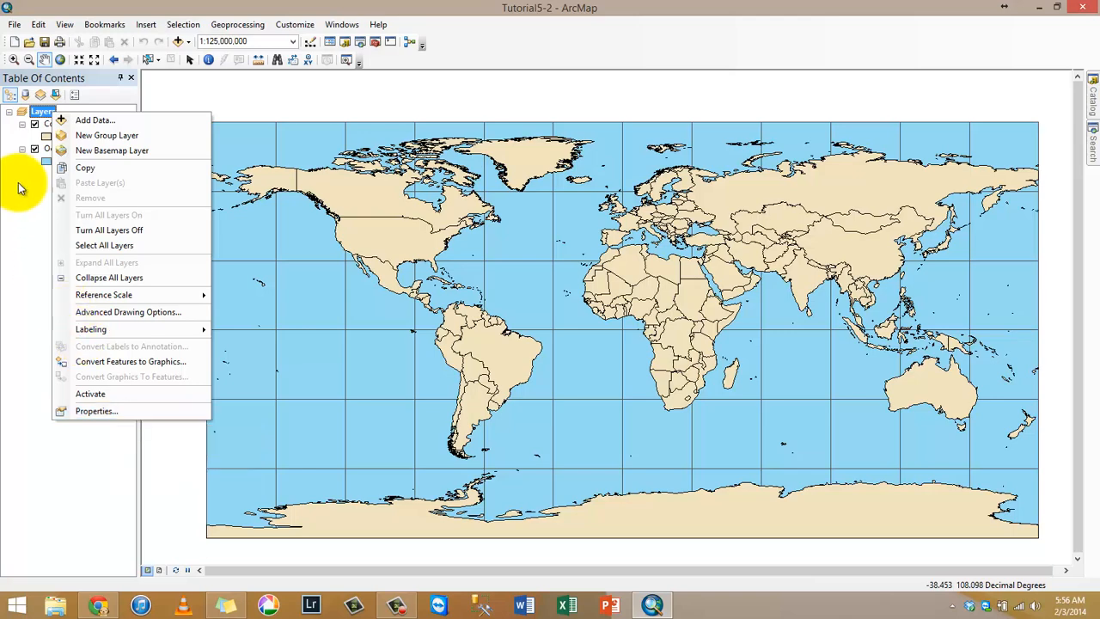
pyautogui.click(36, 117)
pyautogui.rightClick(36, 117)
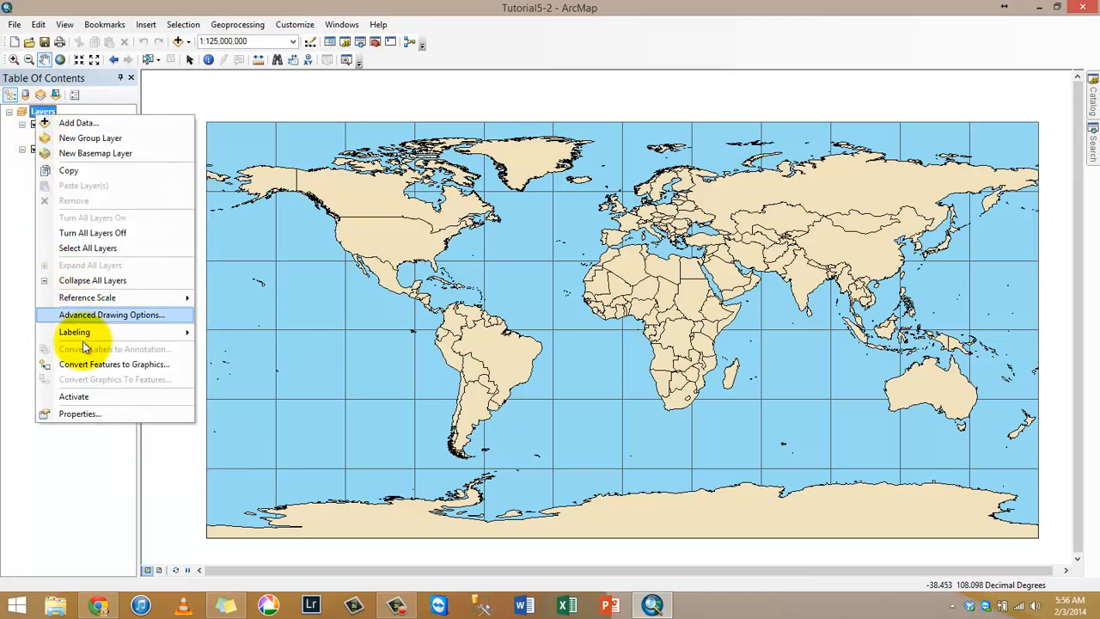
pyautogui.click(78, 412)
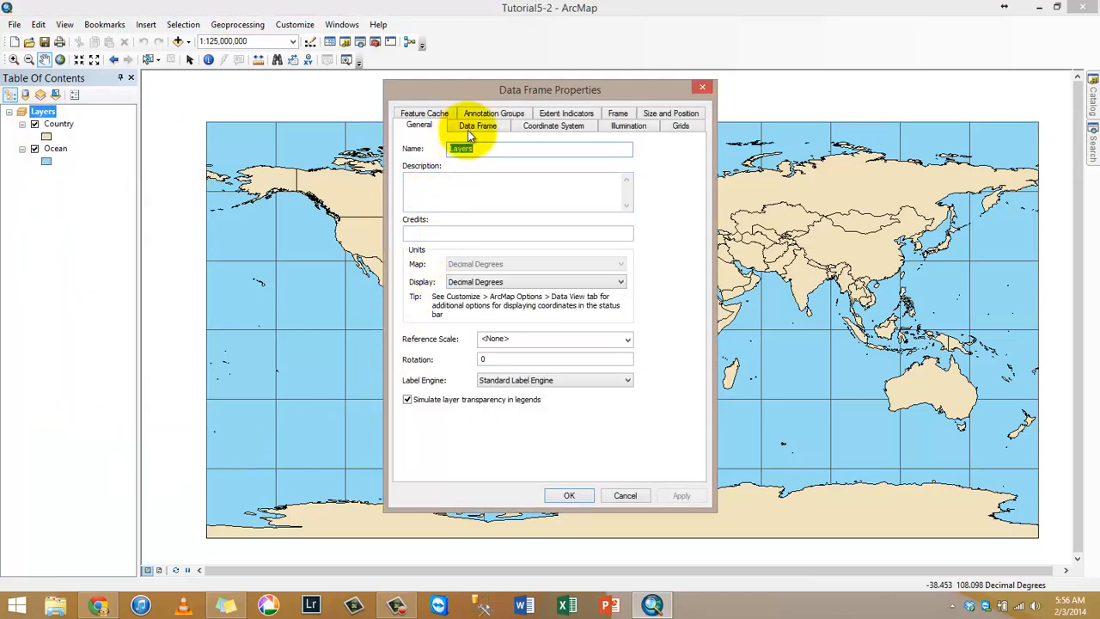
pyautogui.click(532, 127)
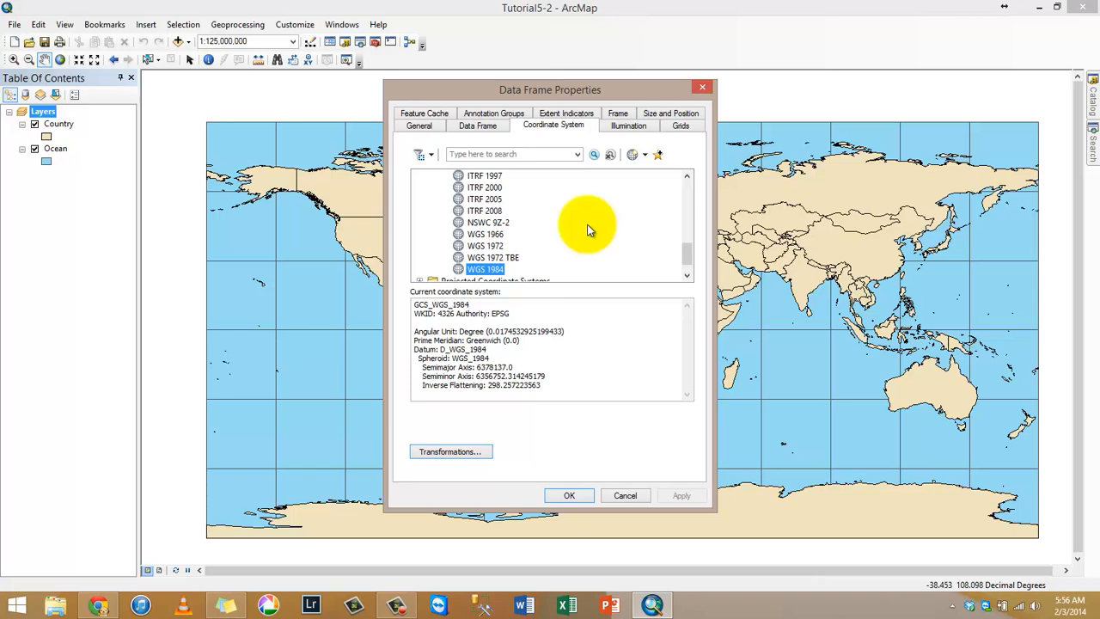
# - Look through the World group of geographic coordinate systems down to the projected coordinate systems
pyautogui.scroll(7, 589, 229)
pyautogui.scroll(-2, 589, 229)
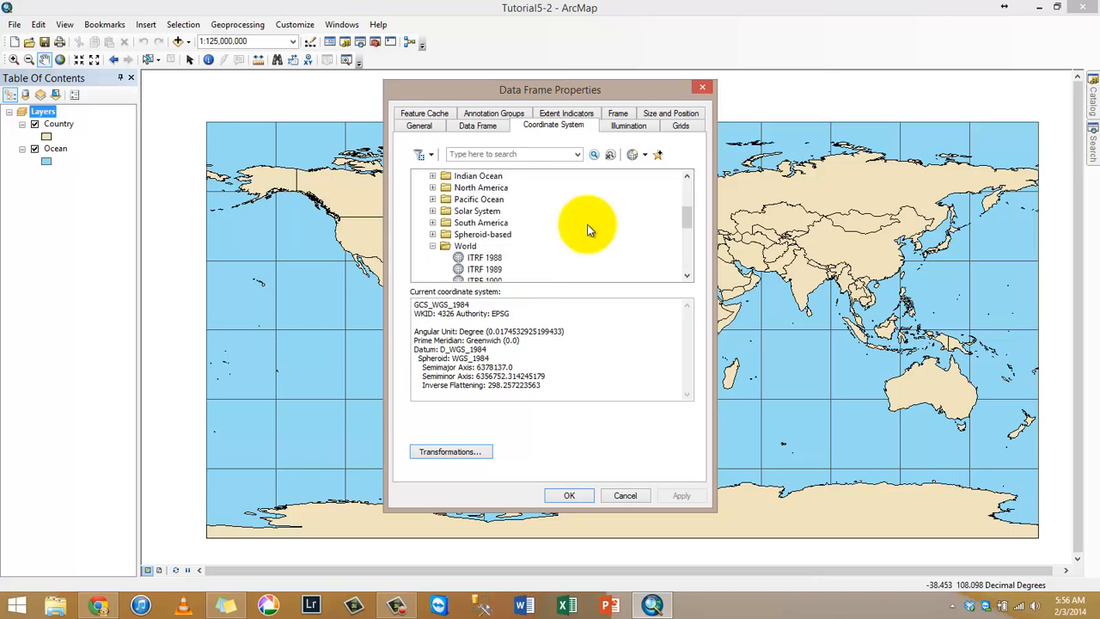
pyautogui.scroll(-1, 588, 229)
pyautogui.click(467, 210)
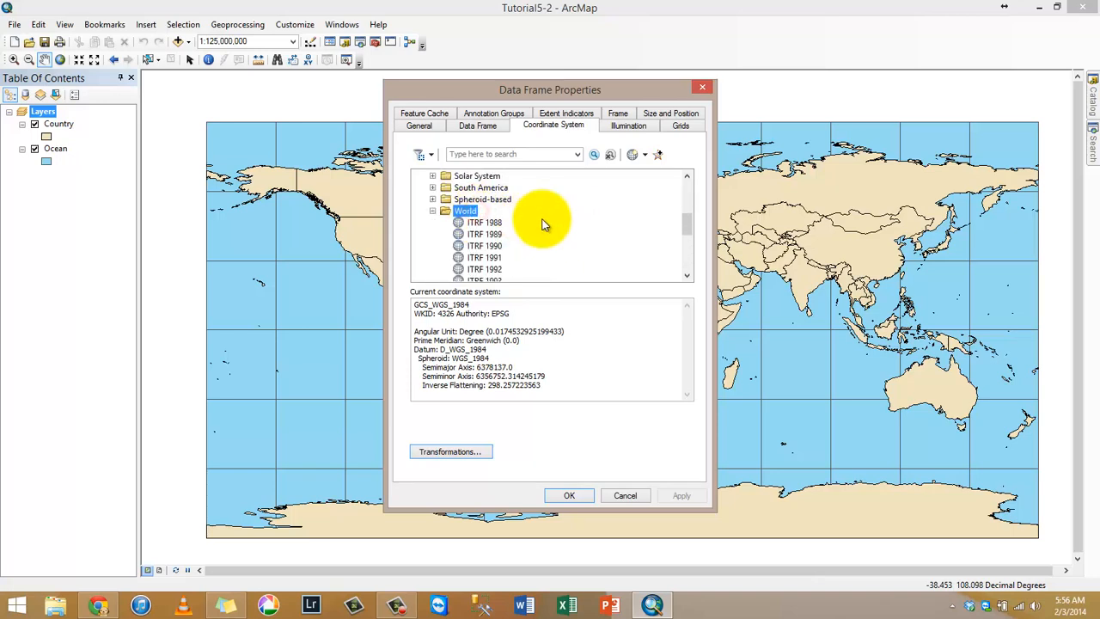
pyautogui.scroll(-5, 570, 238)
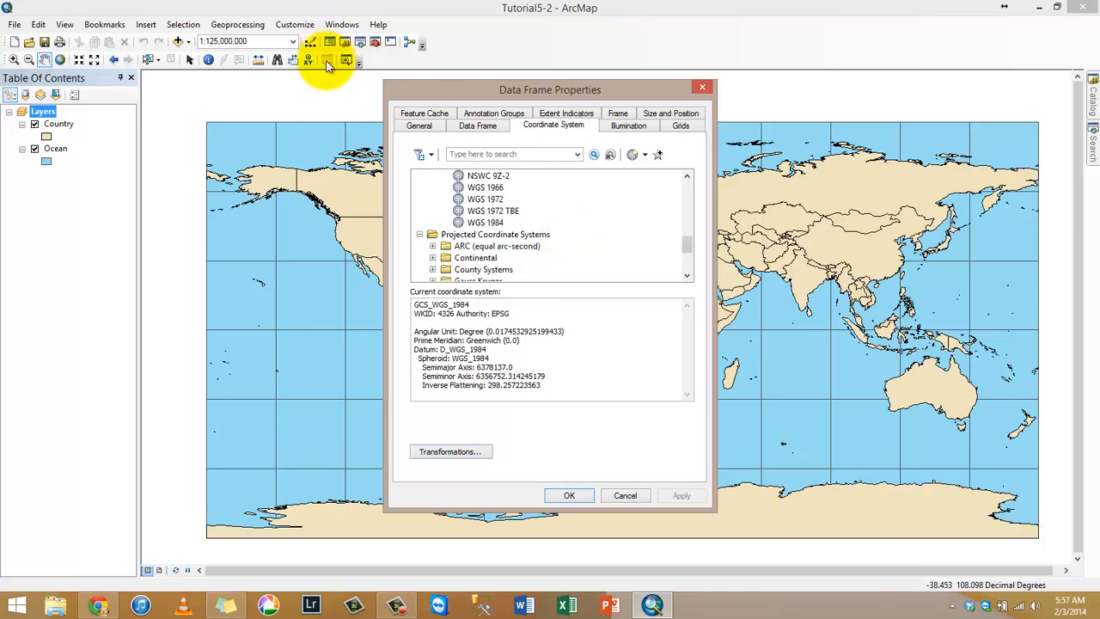
# - Set the data frame's projection to Mercator (world) from the World group of projected coordinate systems and apply it
pyautogui.click(591, 203)
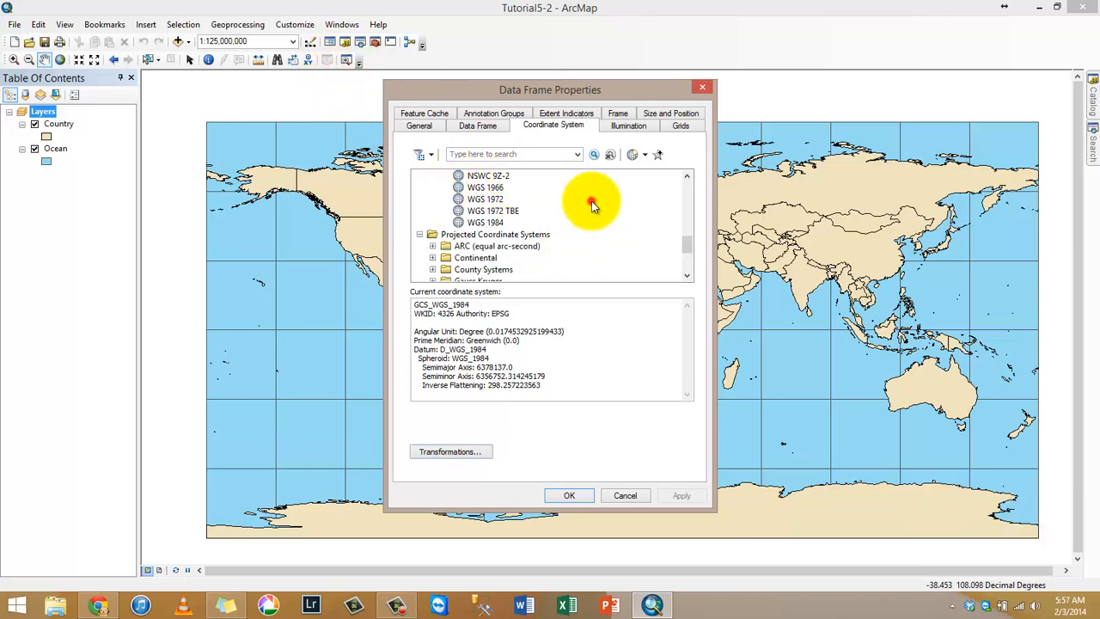
pyautogui.click(542, 233)
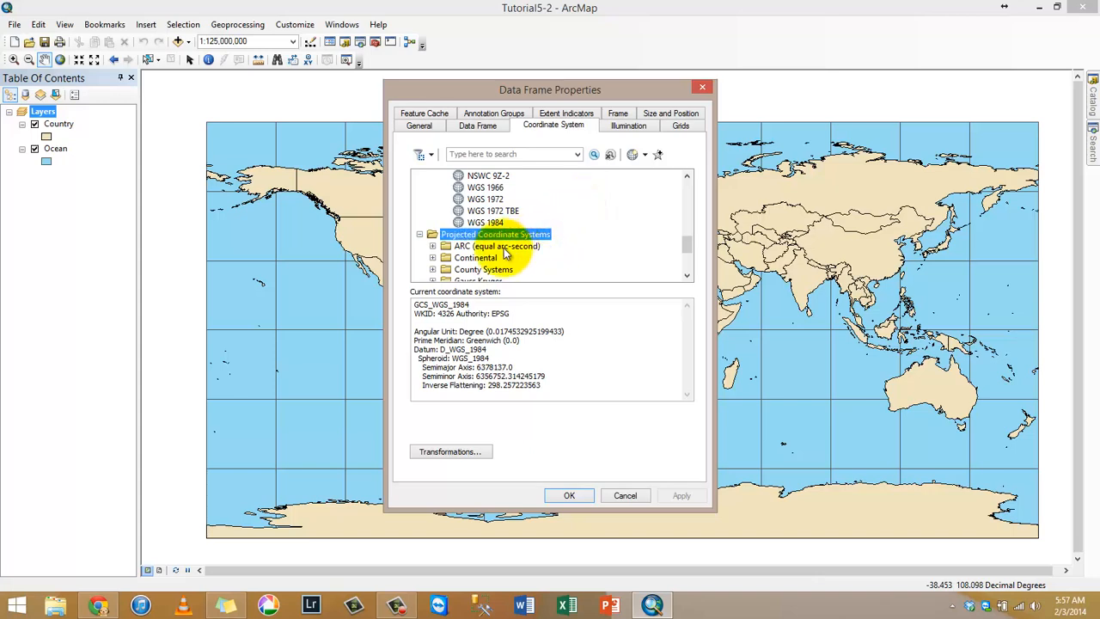
pyautogui.scroll(-2, 488, 247)
pyautogui.scroll(-1, 464, 266)
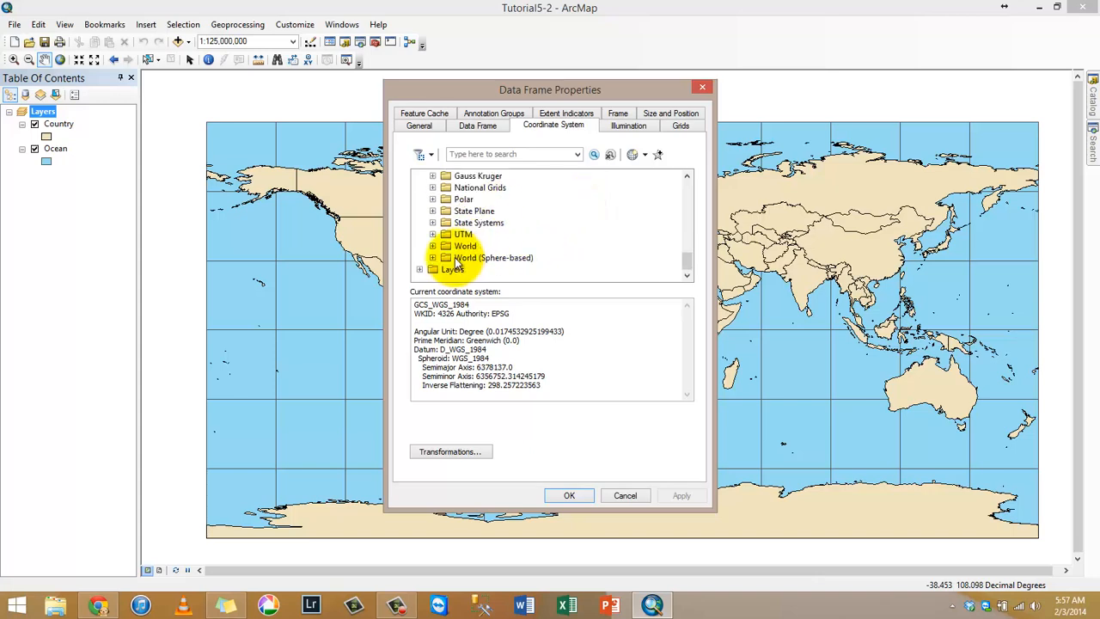
pyautogui.click(432, 246)
pyautogui.scroll(-7, 533, 236)
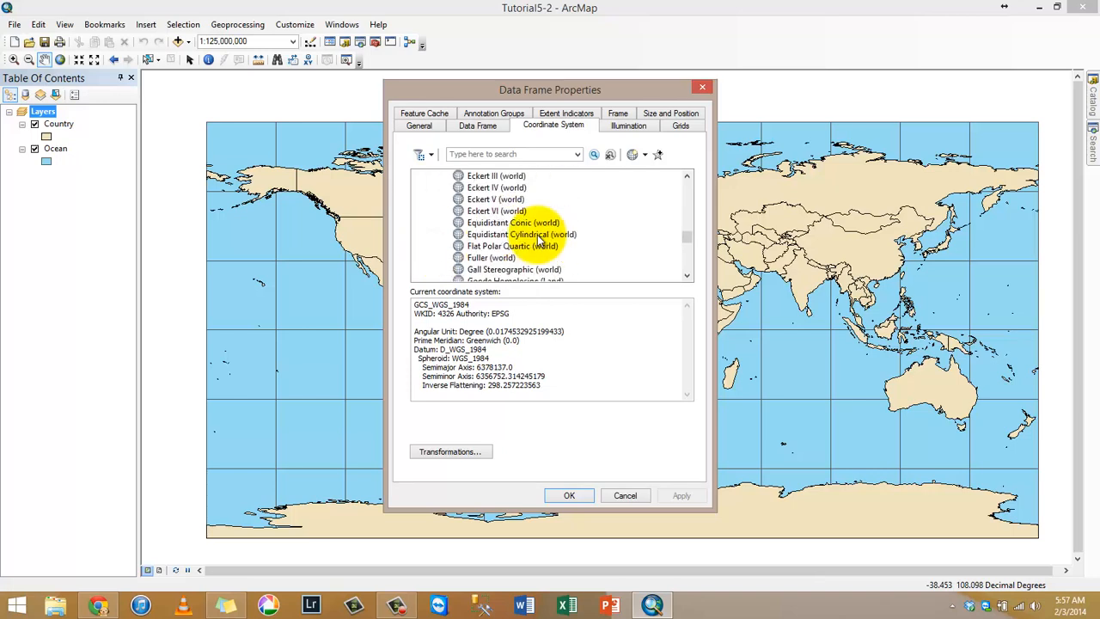
pyautogui.scroll(-1, 518, 247)
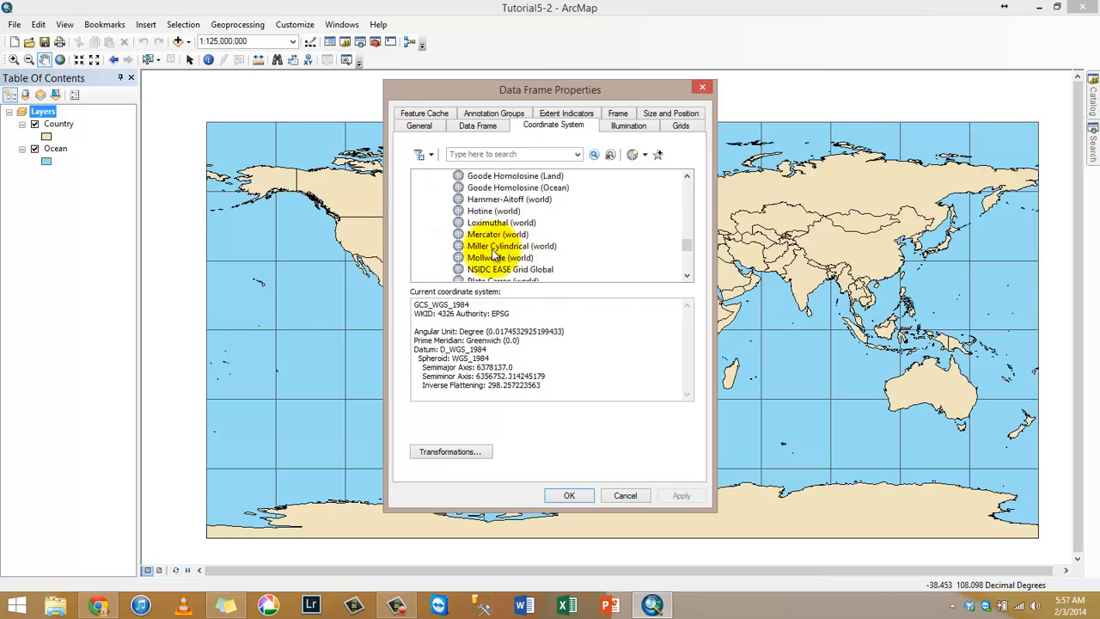
pyautogui.click(488, 233)
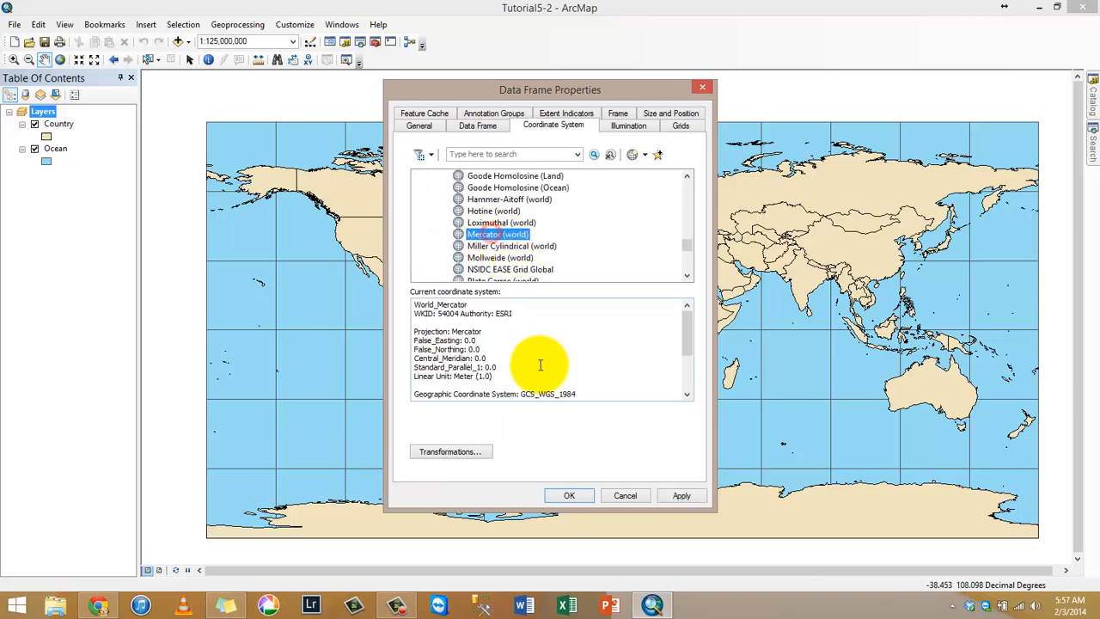
pyautogui.click(680, 495)
pyautogui.click(569, 495)
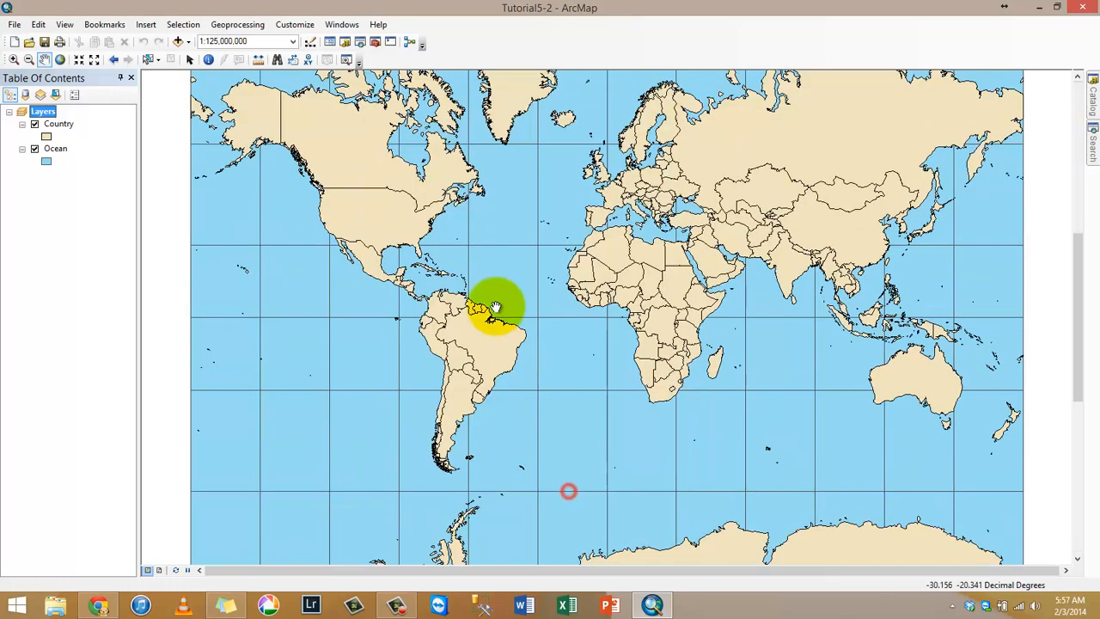
# - Inspect the Mercator world map at different scales, and return to the full extent
pyautogui.scroll(1, 535, 309)
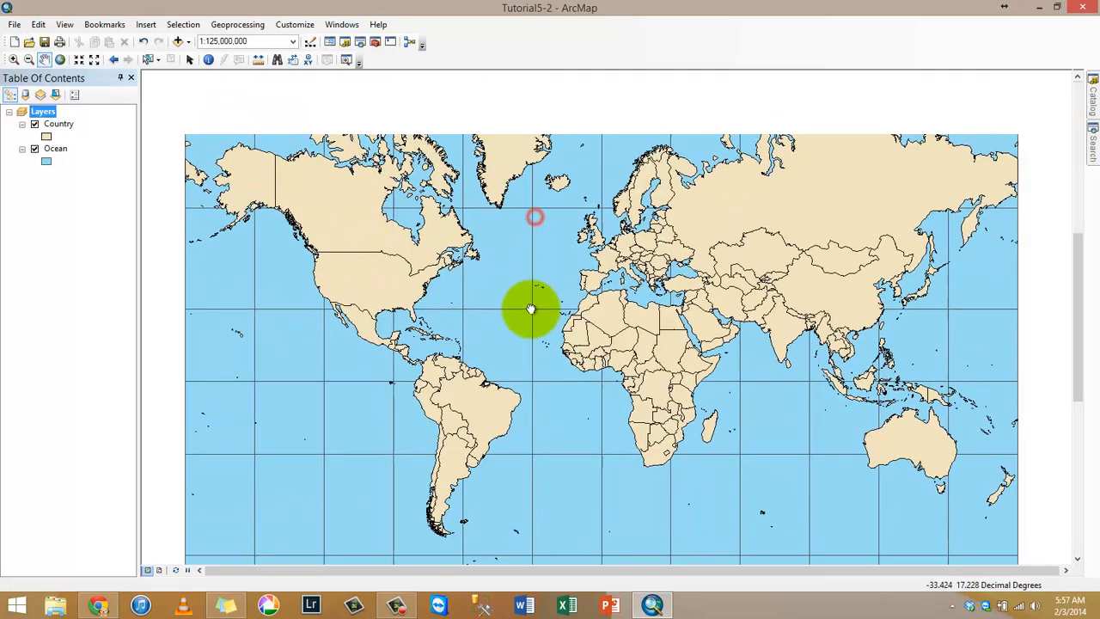
pyautogui.scroll(2, 534, 318)
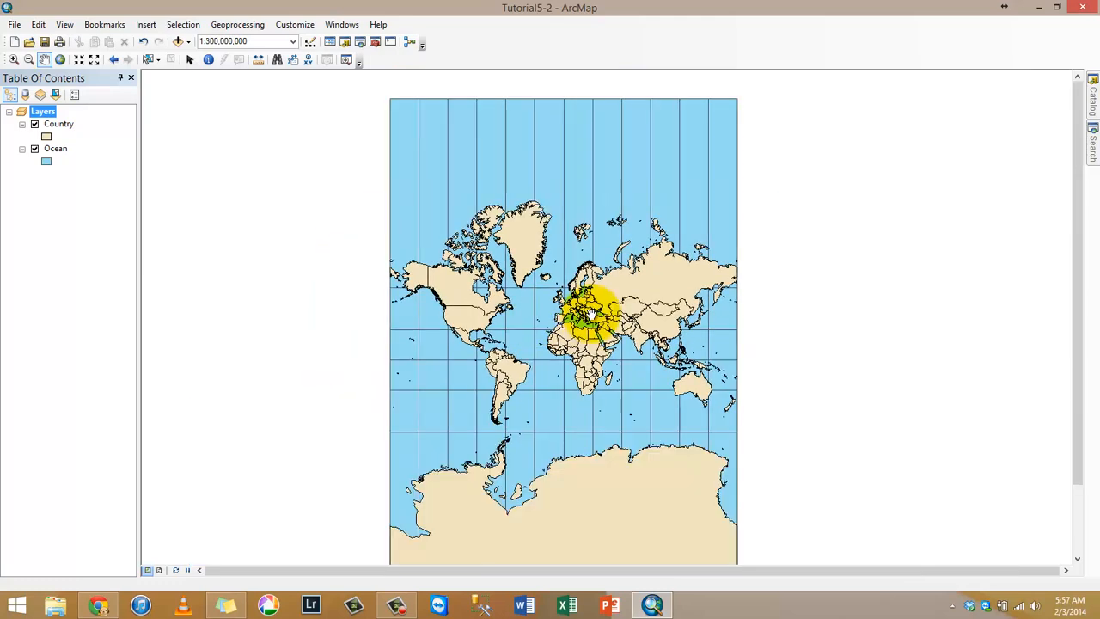
pyautogui.moveTo(549, 336); pyautogui.dragTo(567, 314)
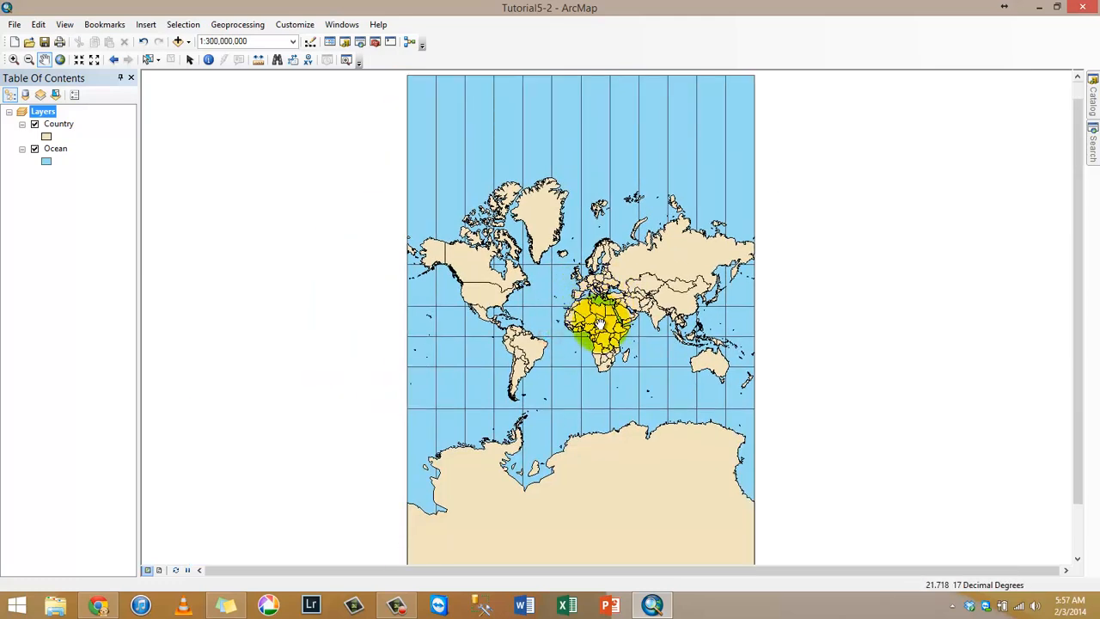
pyautogui.scroll(-1, 571, 332)
pyautogui.scroll(-3, 571, 332)
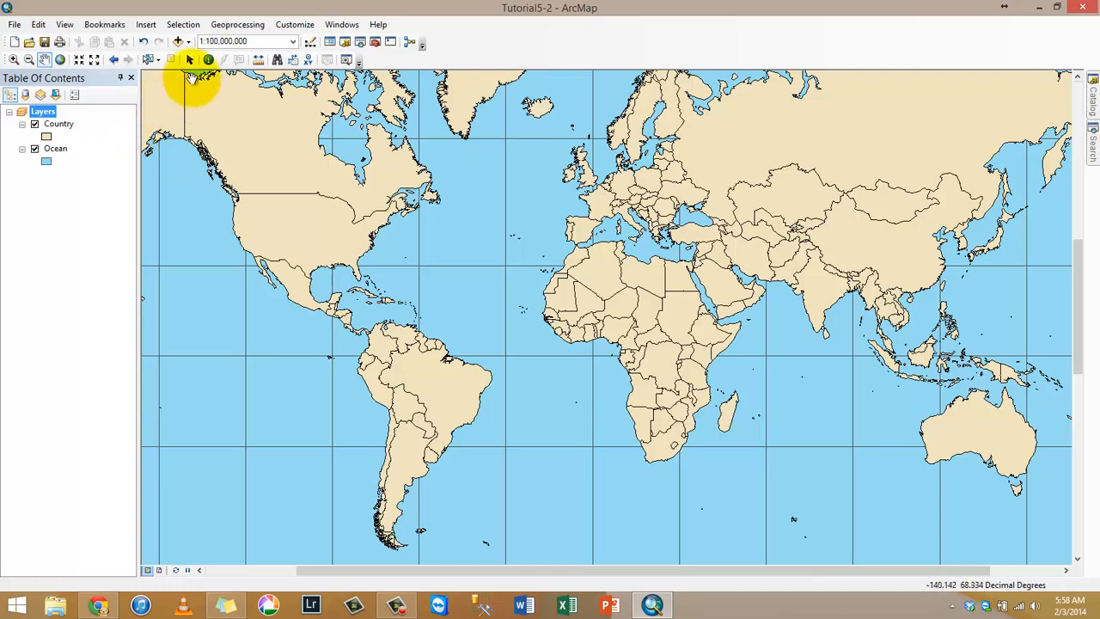
pyautogui.click(60, 60)
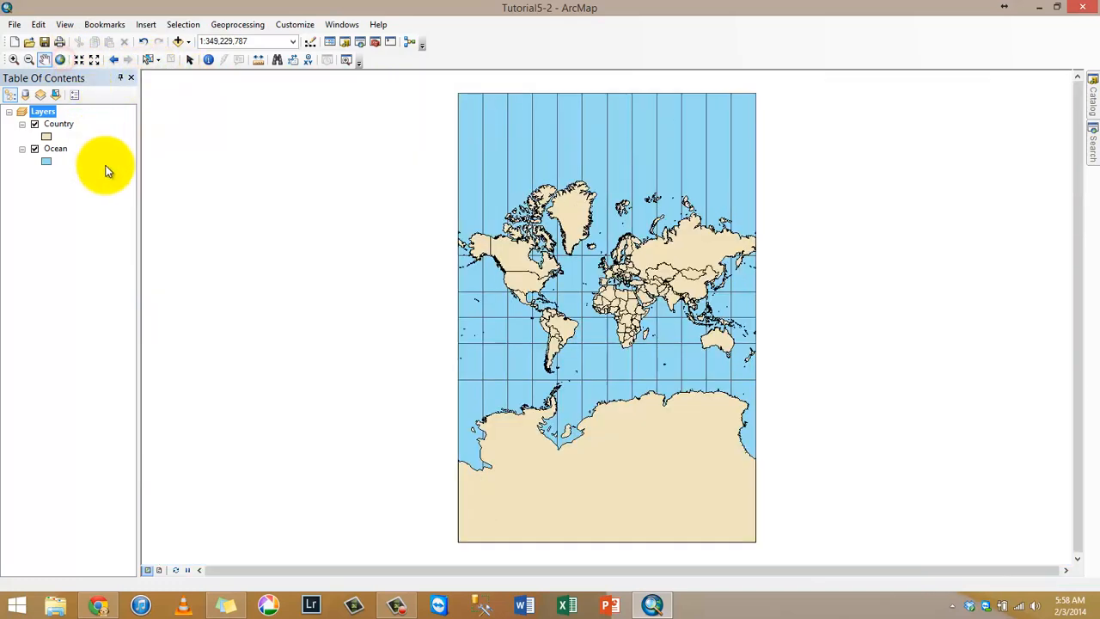
# - Set the Layers data frame's projection to Hammer-Aitoff (world), found by searching the coordinate systems for "hammer", and view the reprojected map
pyautogui.rightClick(49, 116)
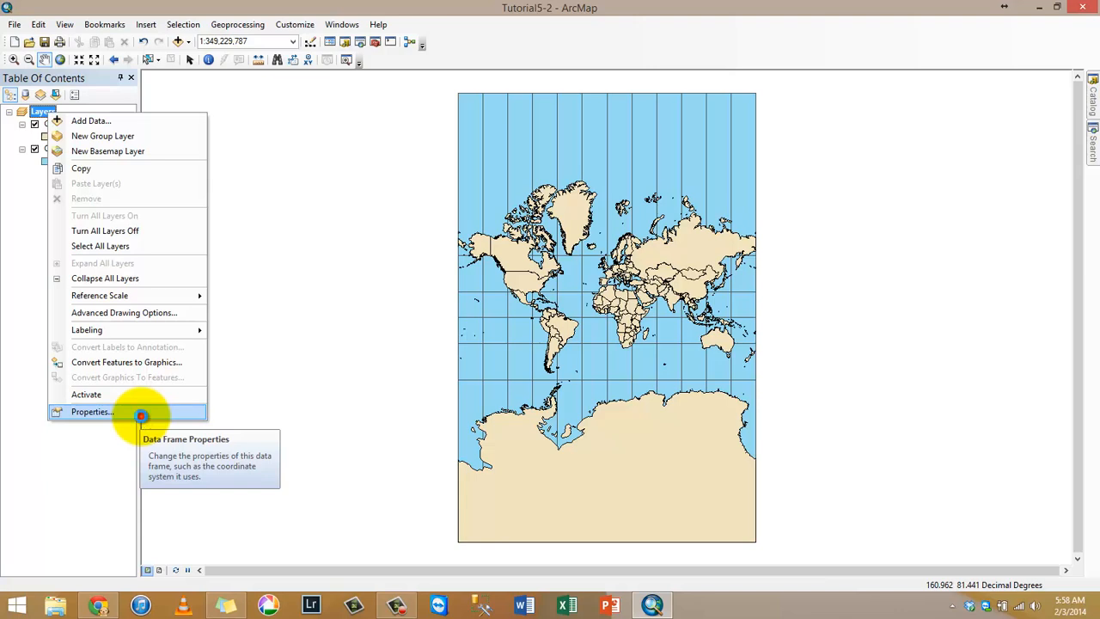
pyautogui.click(142, 416)
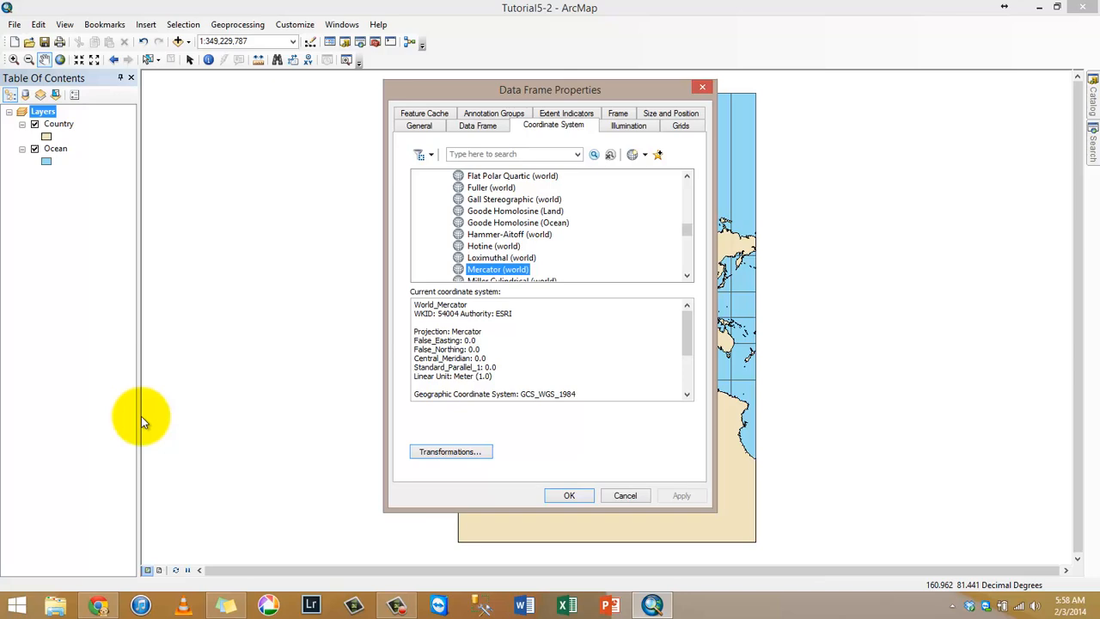
pyautogui.click(638, 238)
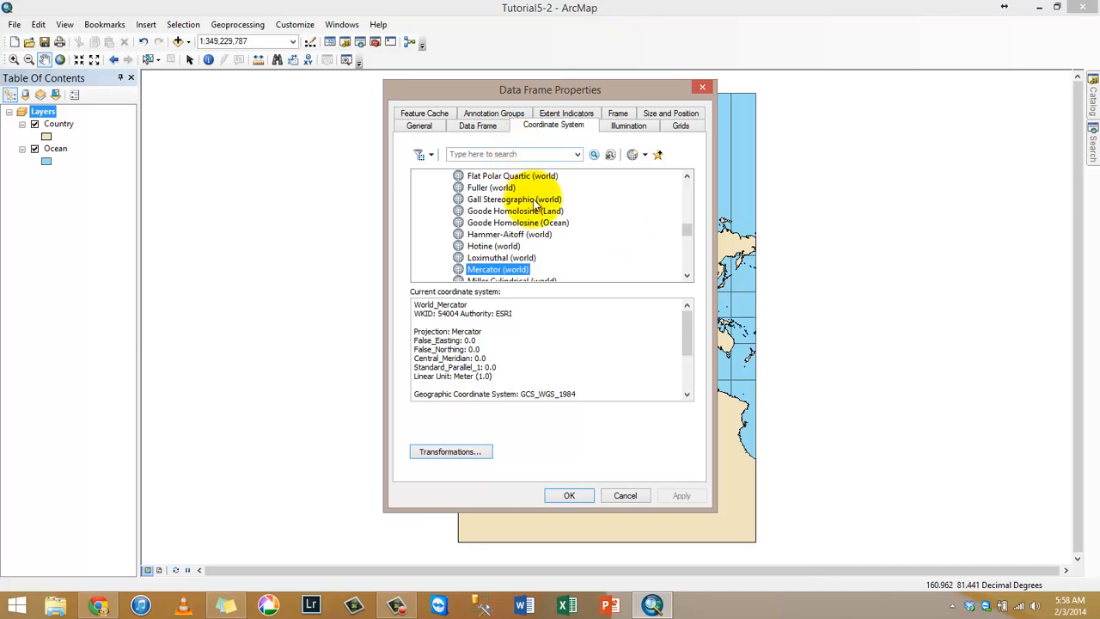
pyautogui.scroll(-2, 582, 248)
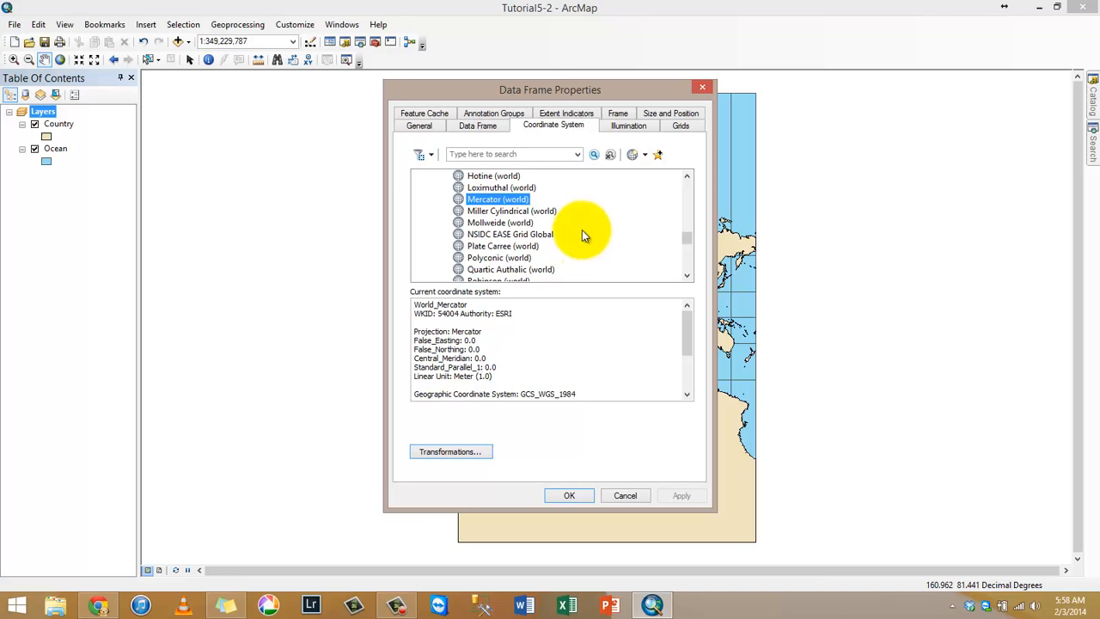
pyautogui.click(518, 154)
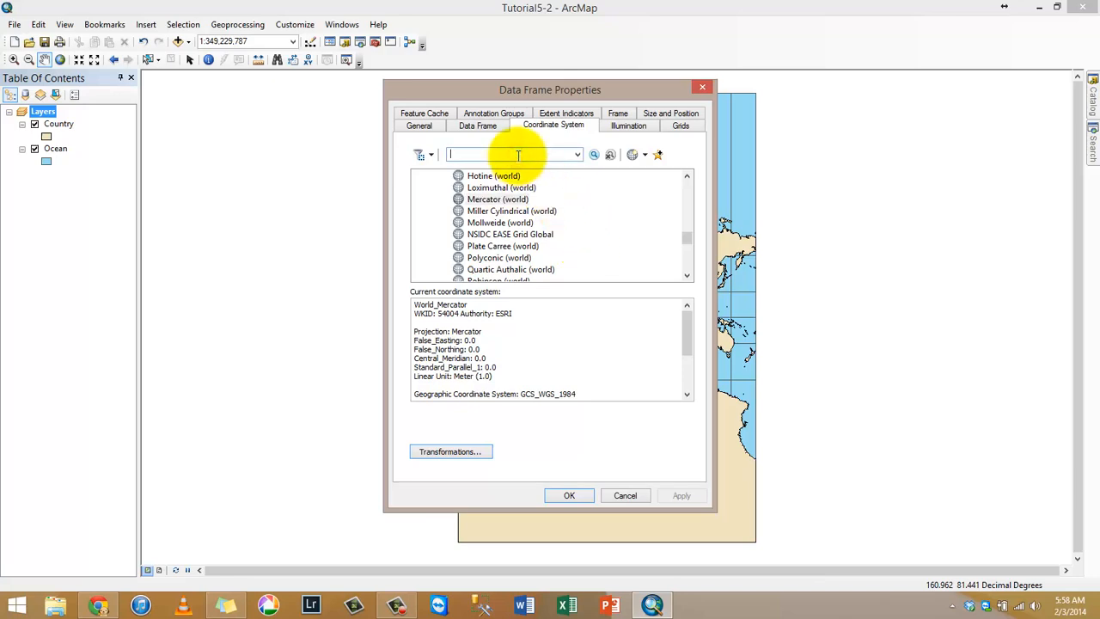
pyautogui.write('hammer')
pyautogui.press('Return')
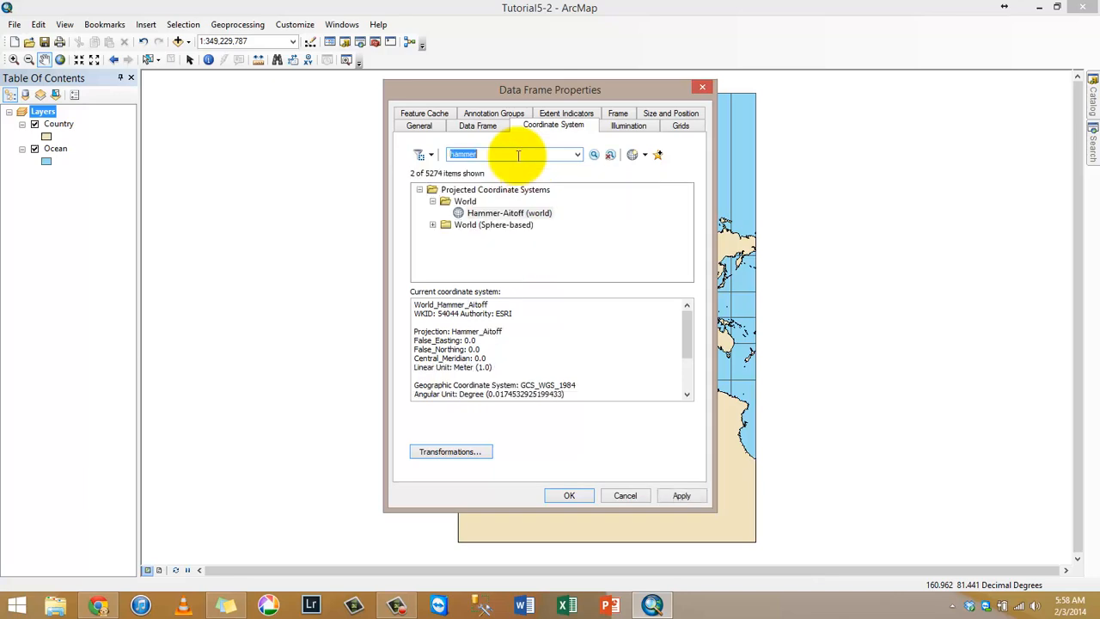
pyautogui.click(522, 217)
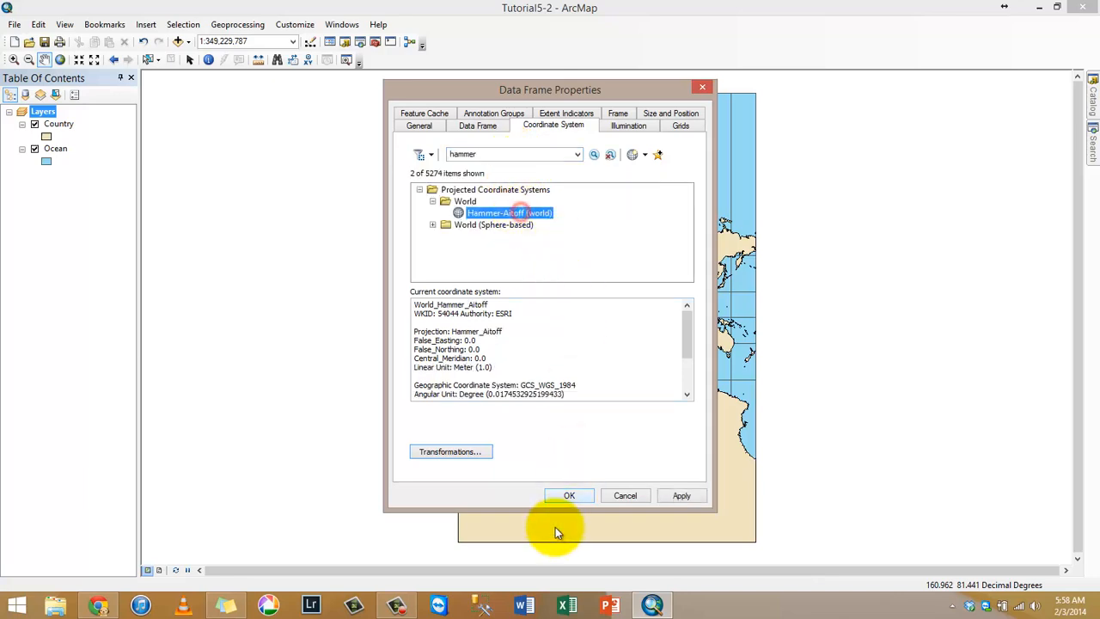
pyautogui.click(570, 495)
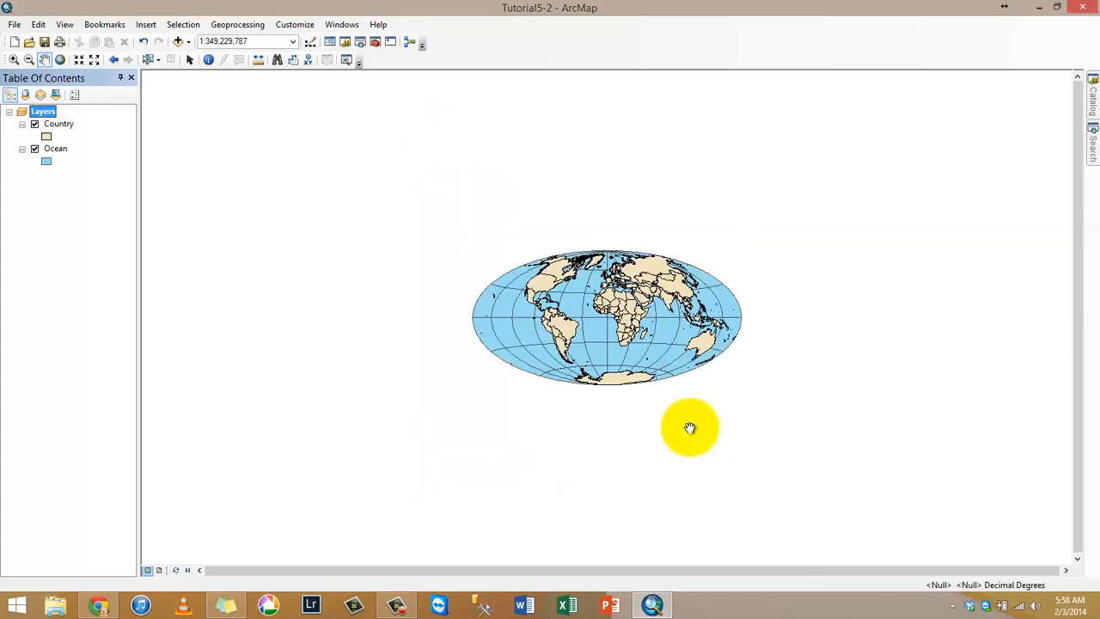
pyautogui.scroll(-2, 636, 378)
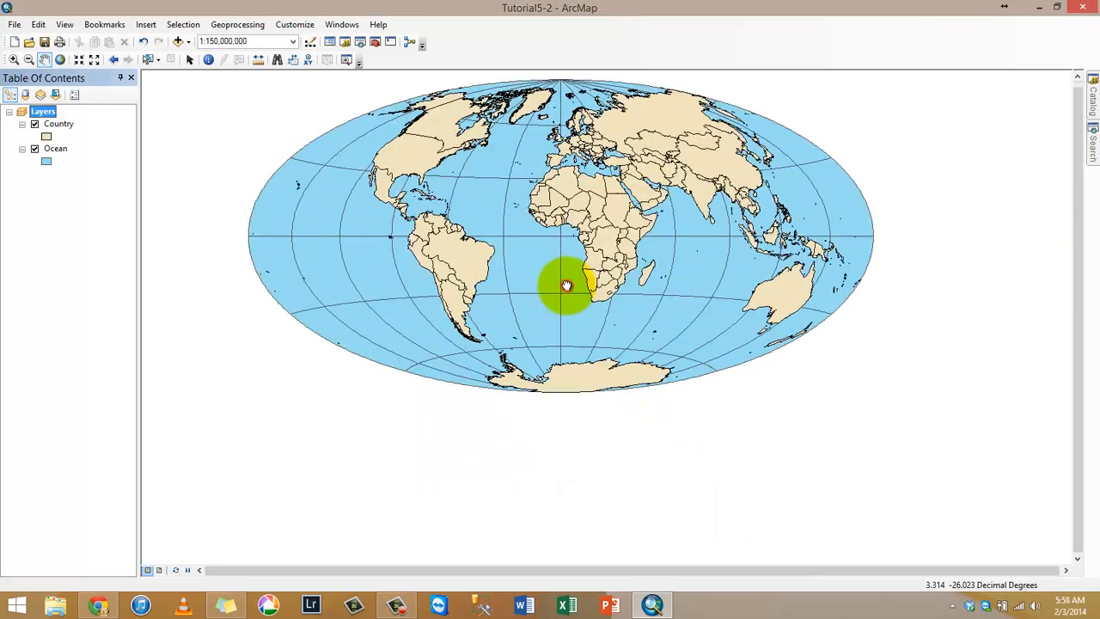
pyautogui.moveTo(568, 288); pyautogui.dragTo(639, 368)
pyautogui.scroll(-1, 640, 368)
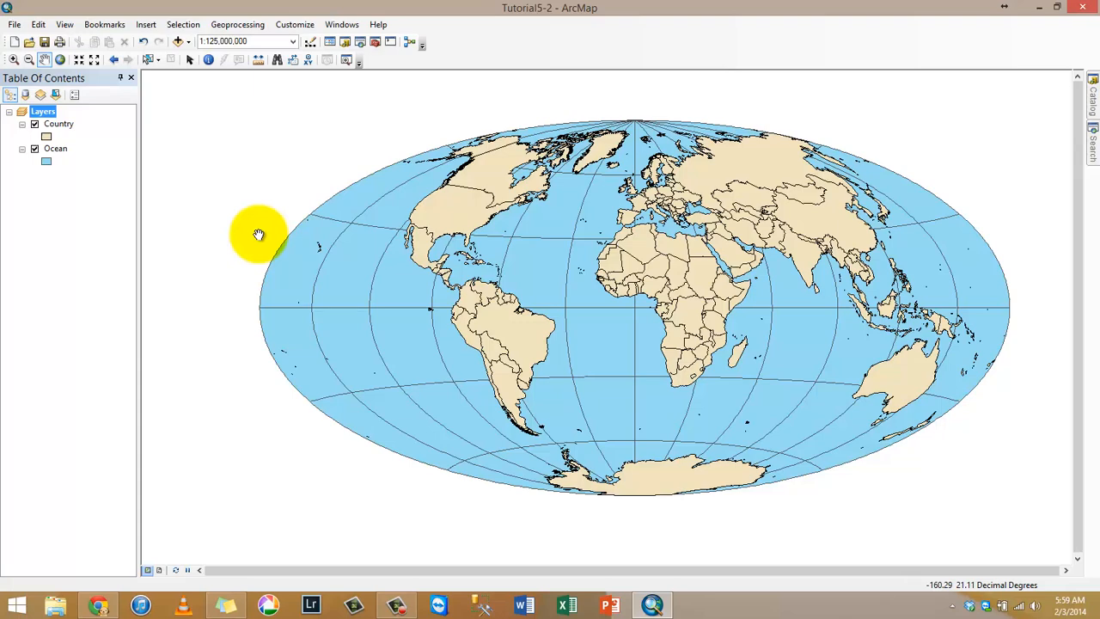
# - Search the data frame's coordinate systems for "robin" and set the projection to Robinson (world)
pyautogui.rightClick(50, 112)
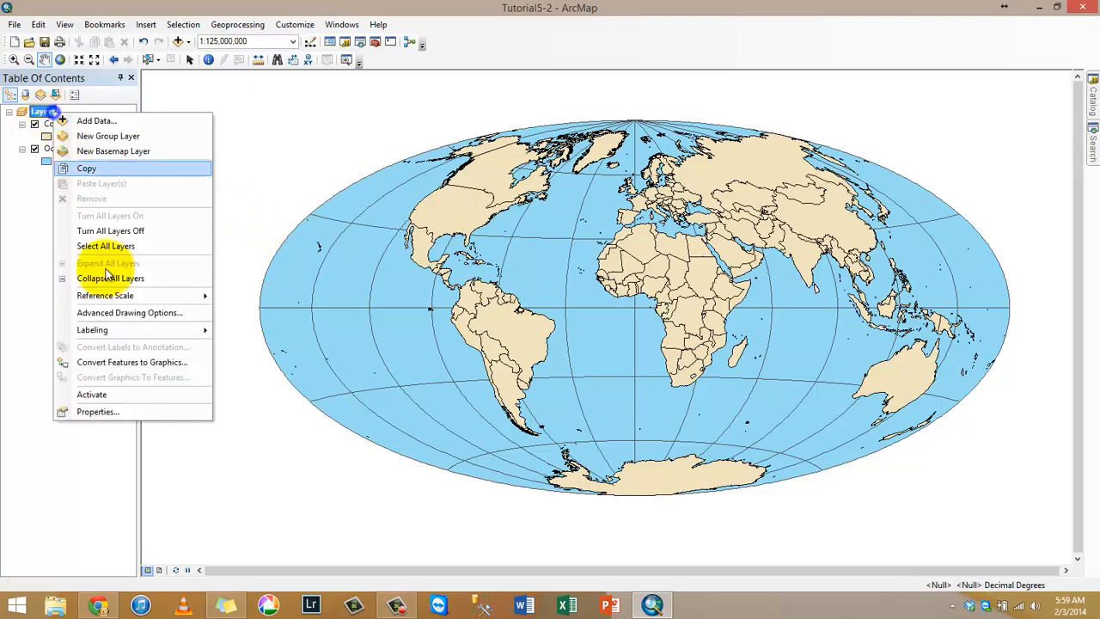
pyautogui.click(131, 410)
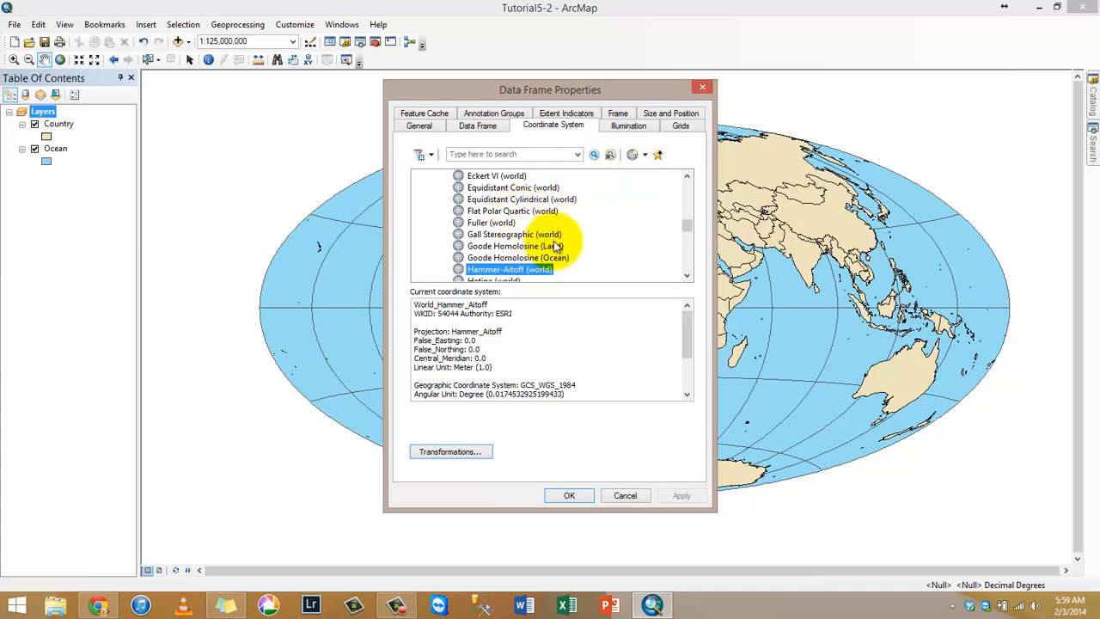
pyautogui.click(539, 154)
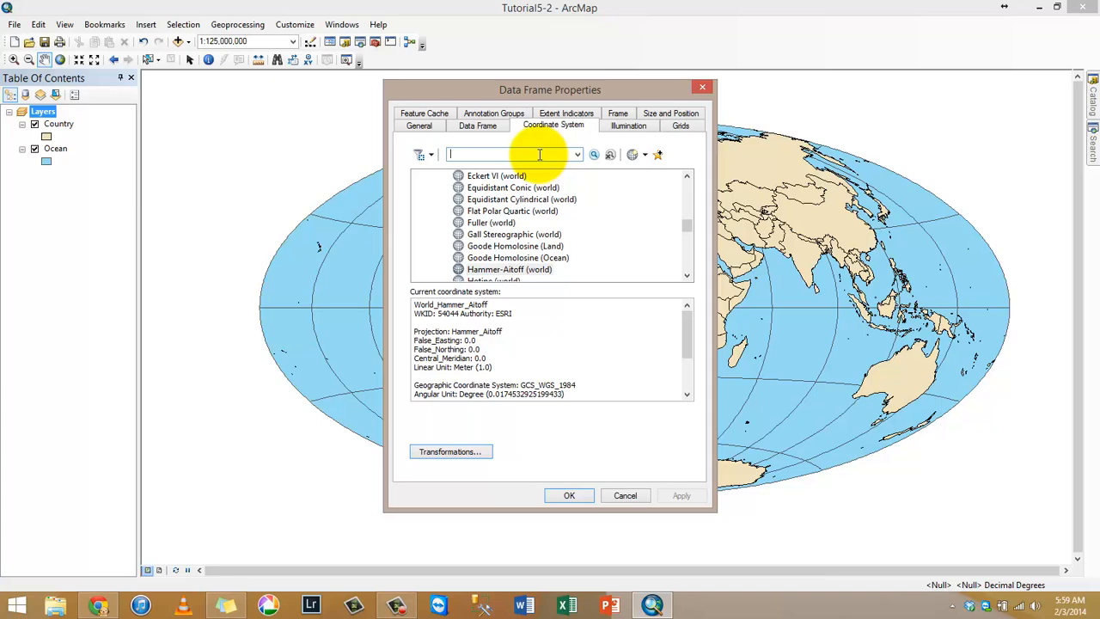
pyautogui.write('robin')
pyautogui.press('Return')
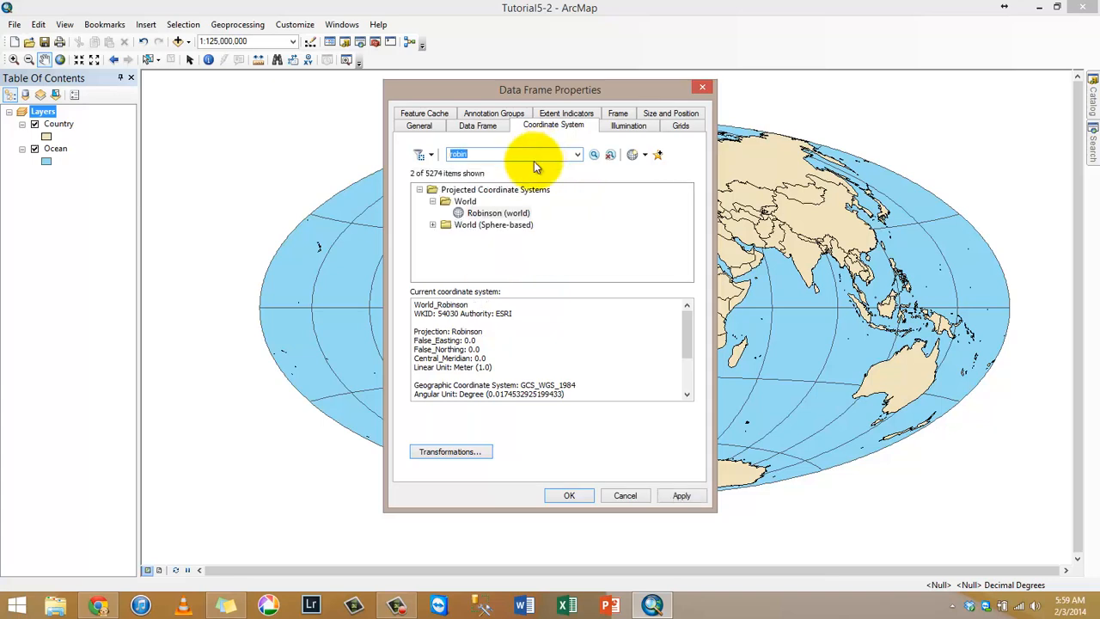
pyautogui.click(494, 213)
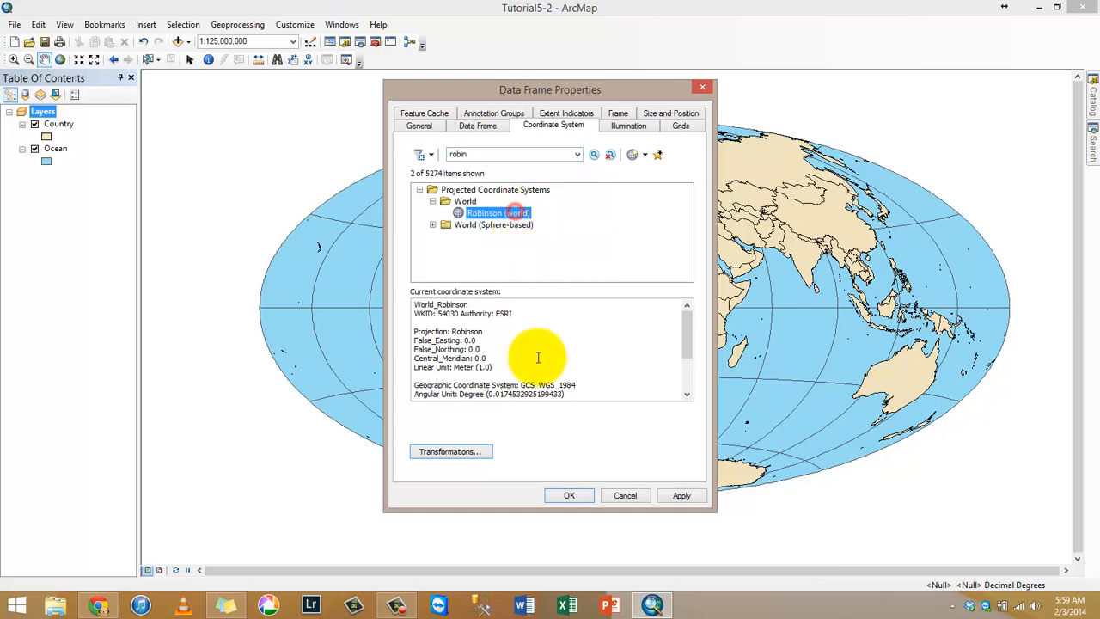
pyautogui.click(568, 495)
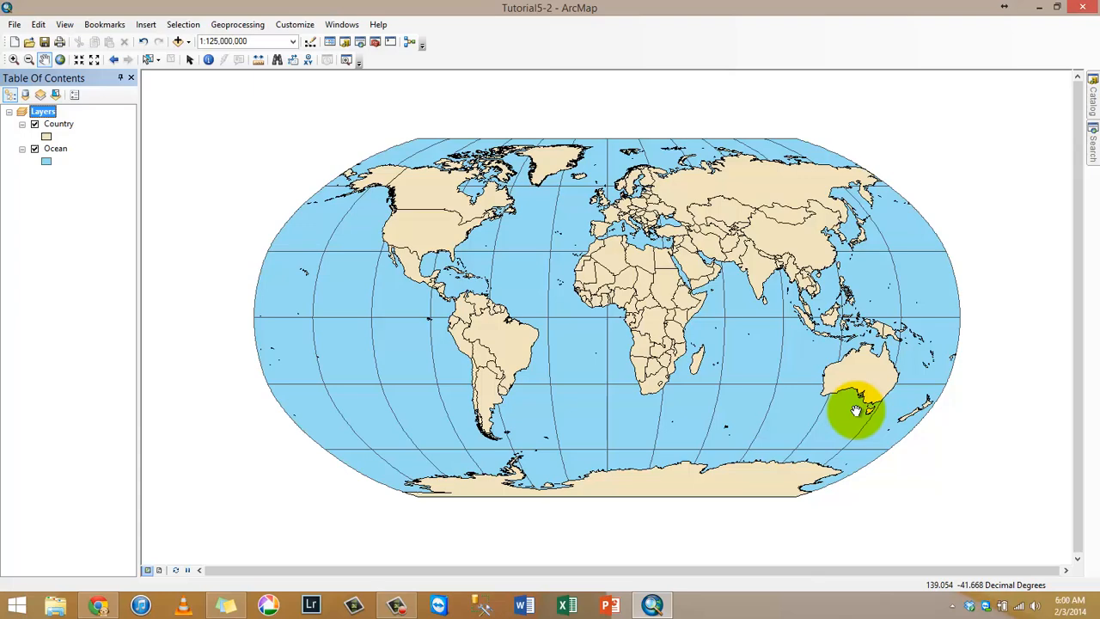
# - Open the Tutorial5-3 map document from the Maps folder without saving the changes to Tutorial5-2
pyautogui.click(30, 43)
pyautogui.click(479, 338)
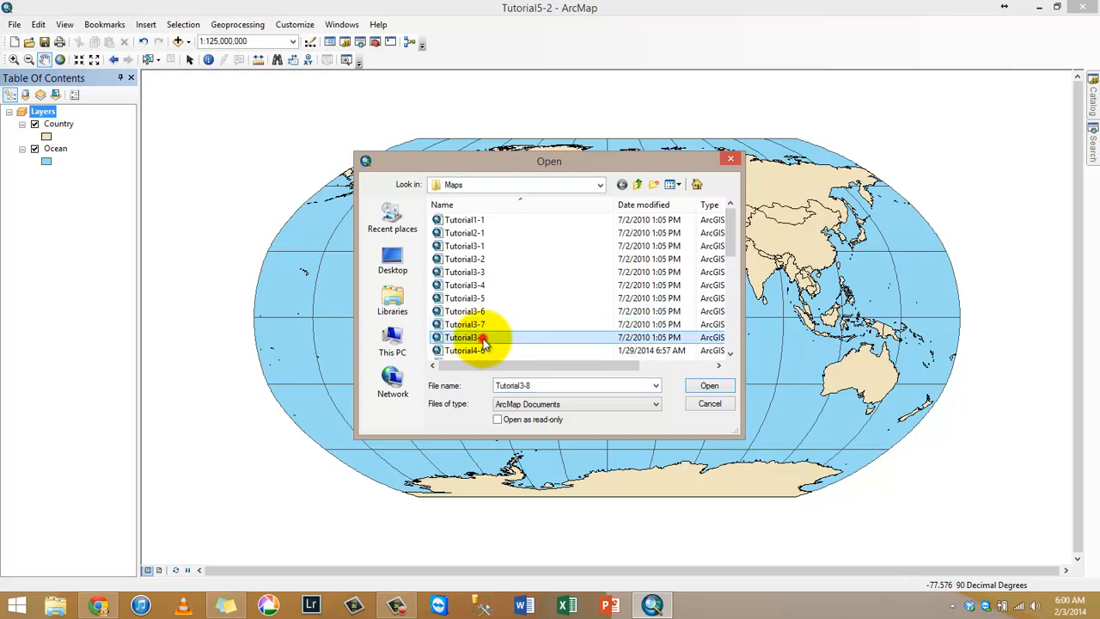
pyautogui.scroll(-2, 483, 338)
pyautogui.click(484, 313)
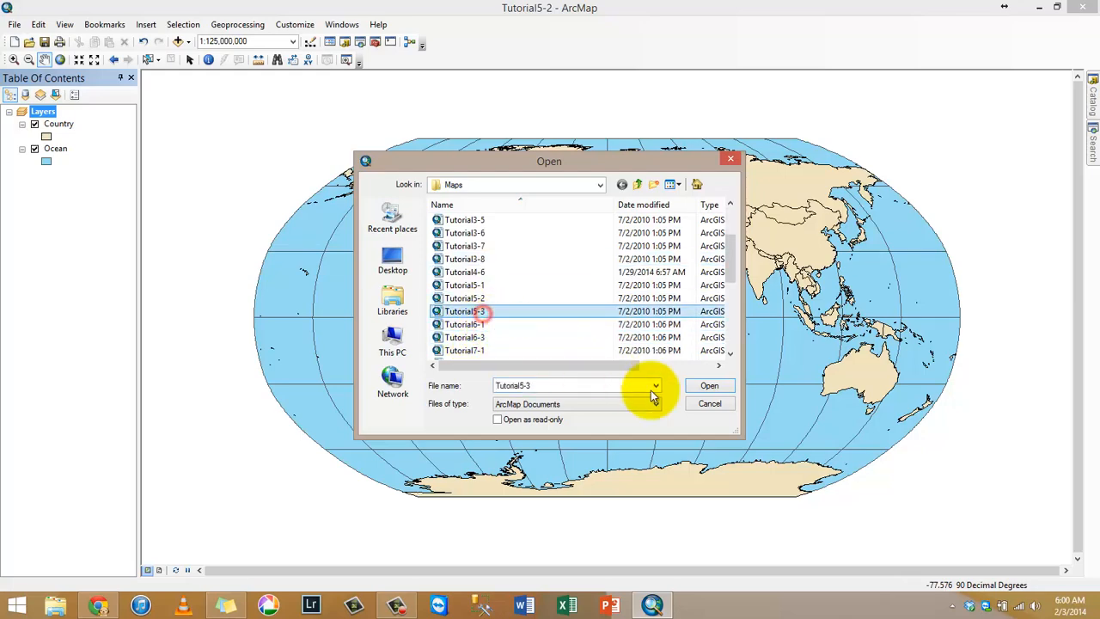
pyautogui.click(709, 385)
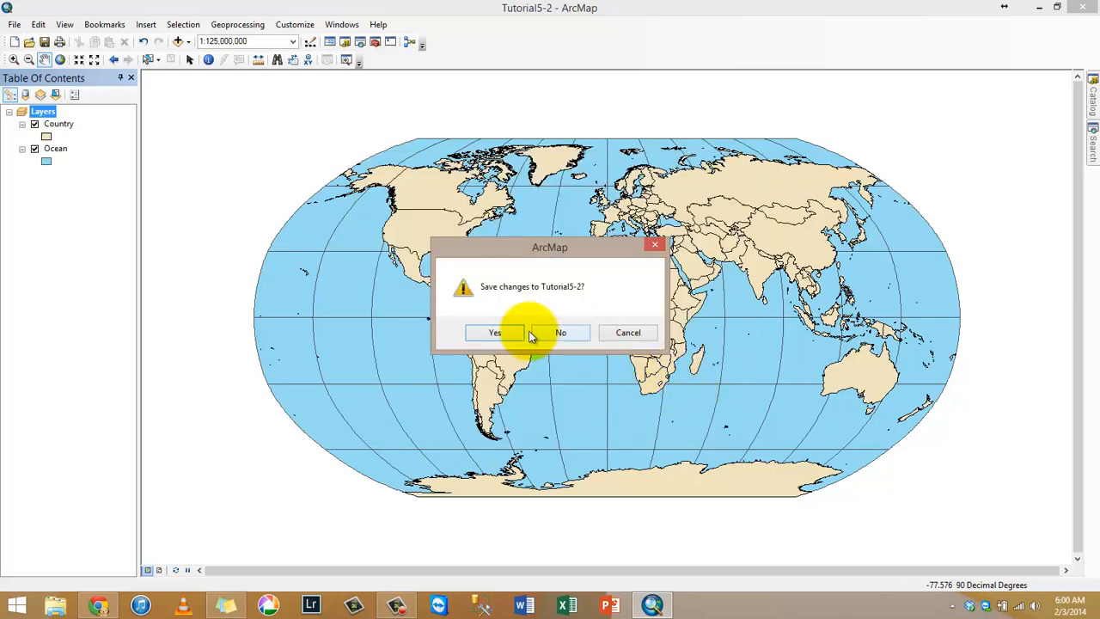
pyautogui.click(553, 338)
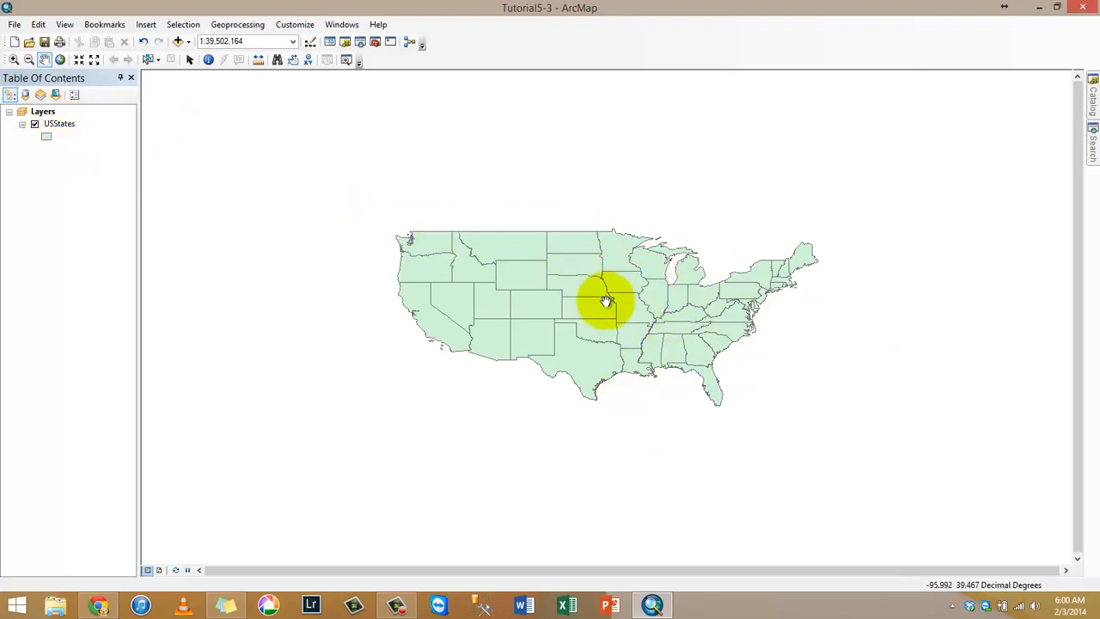
# - Open the coordinate system settings of the US states map's data frame and look through its North America geographic coordinate systems
pyautogui.scroll(-2, 604, 300)
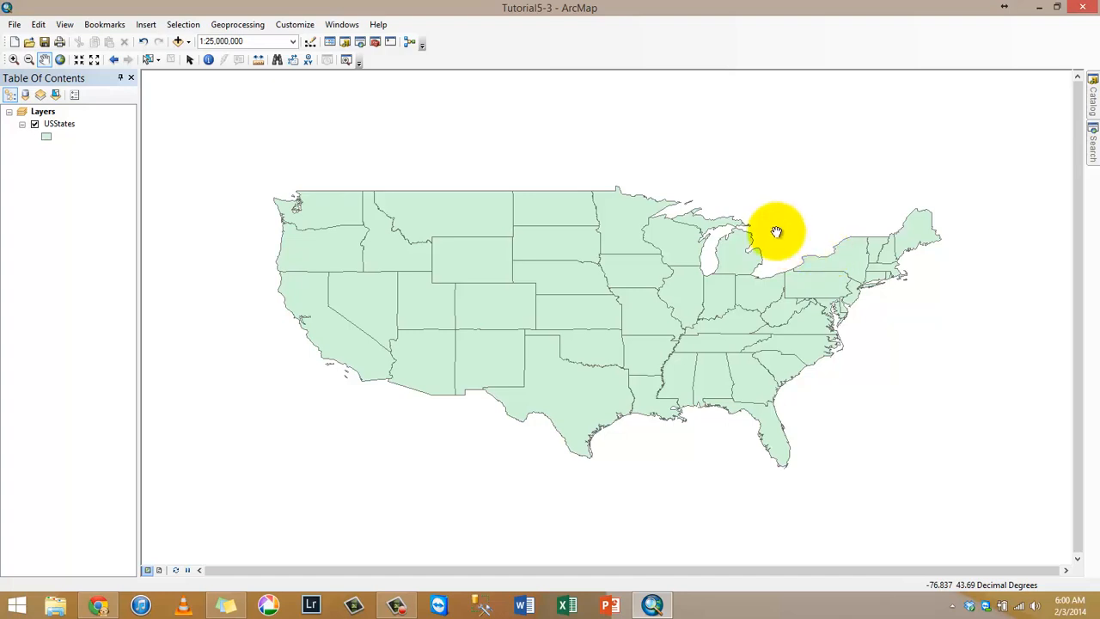
pyautogui.rightClick(47, 115)
pyautogui.click(97, 409)
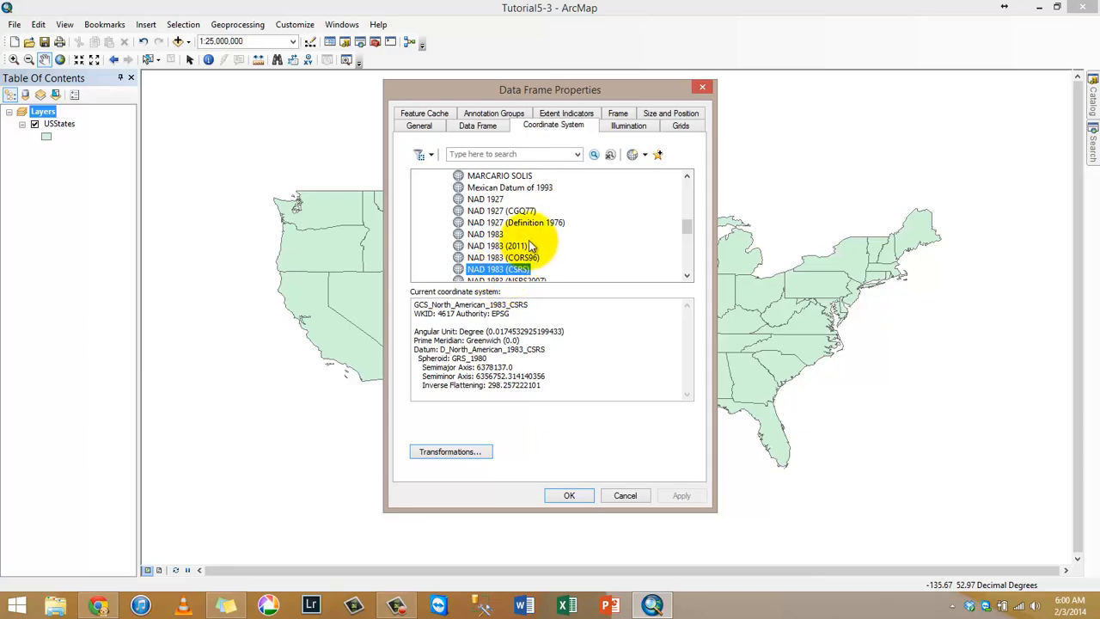
pyautogui.scroll(6, 530, 245)
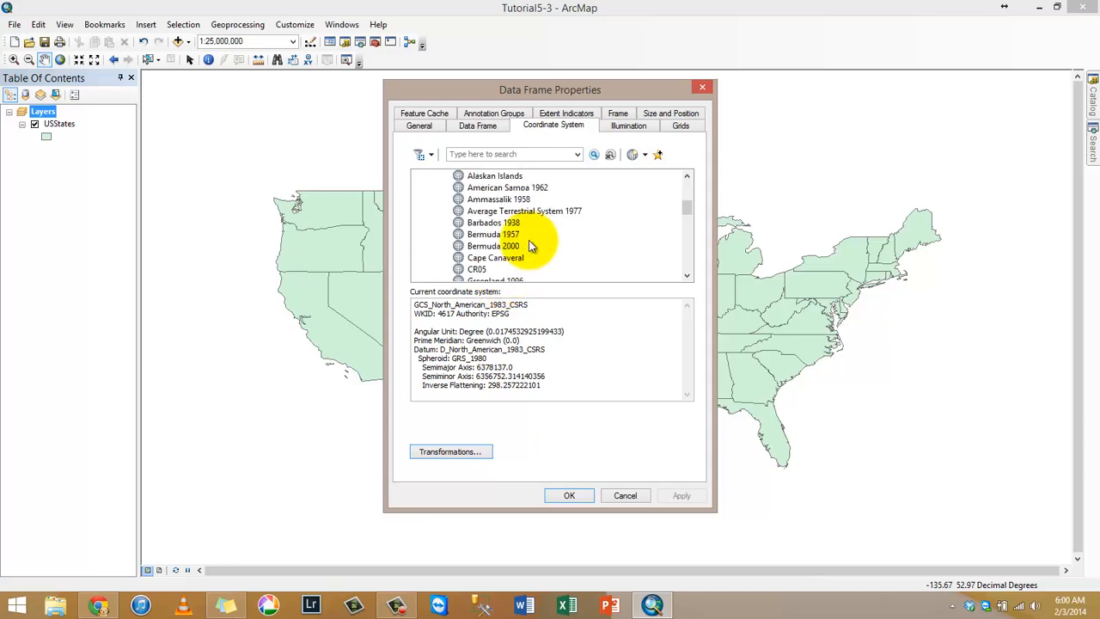
pyautogui.scroll(1, 528, 245)
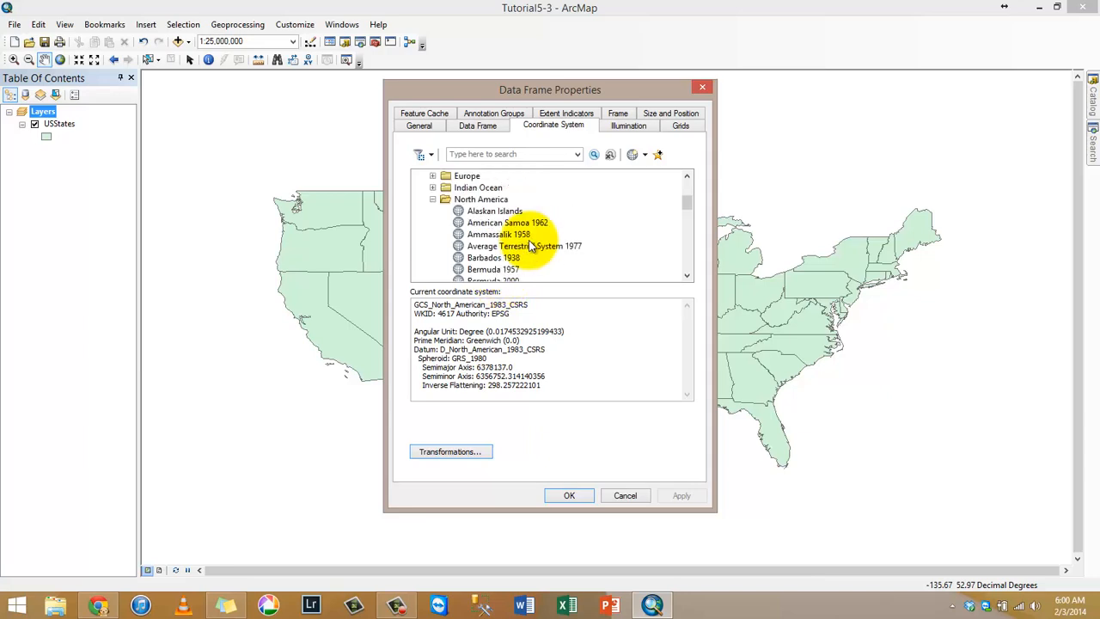
pyautogui.click(499, 156)
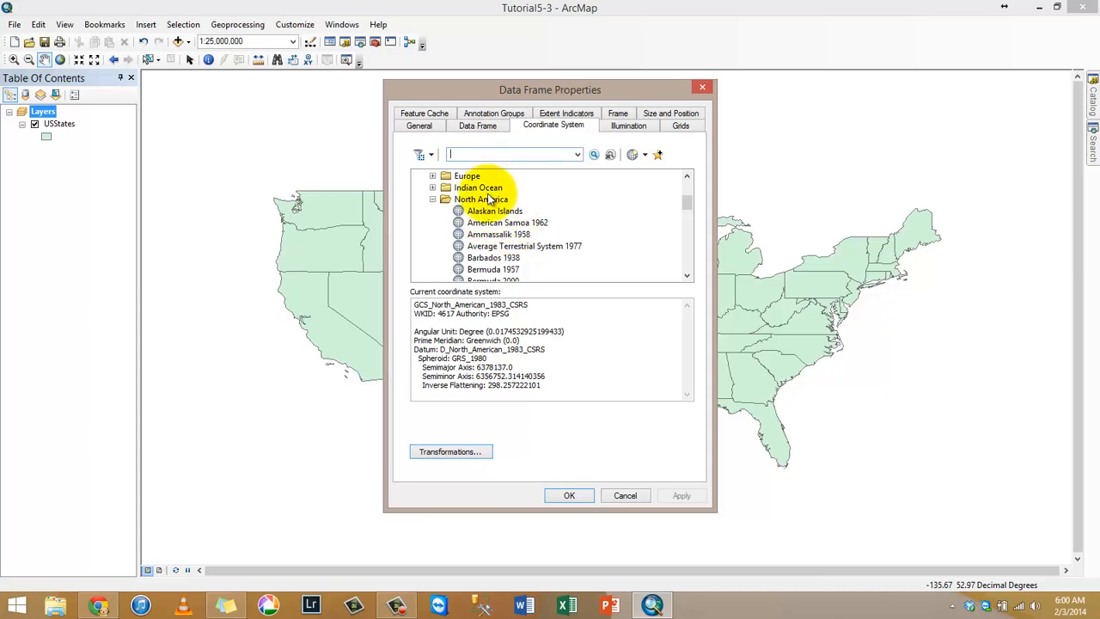
# - Collapse the geographic coordinate systems and expand the Continental North America group within the projected coordinate systems
pyautogui.click(432, 198)
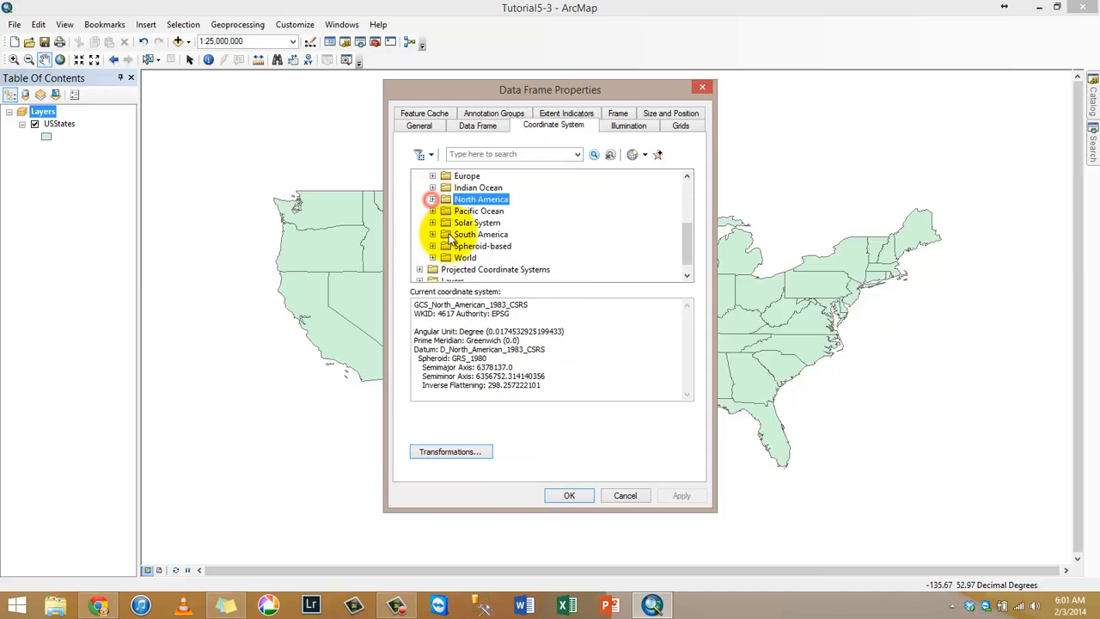
pyautogui.scroll(3, 448, 239)
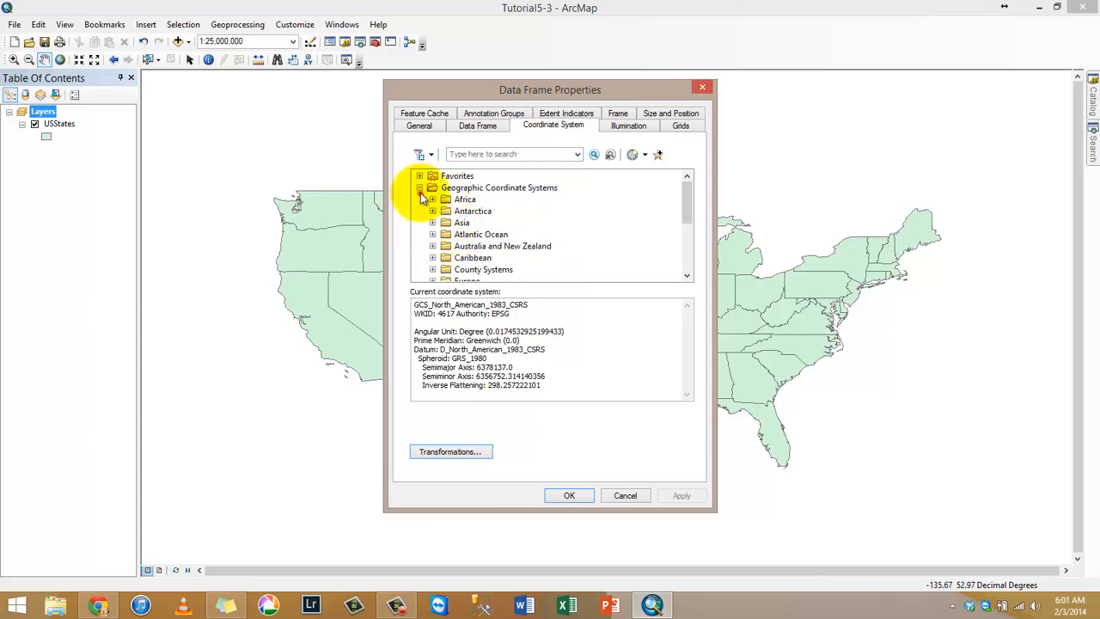
pyautogui.click(420, 187)
pyautogui.click(420, 199)
pyautogui.scroll(-1, 470, 224)
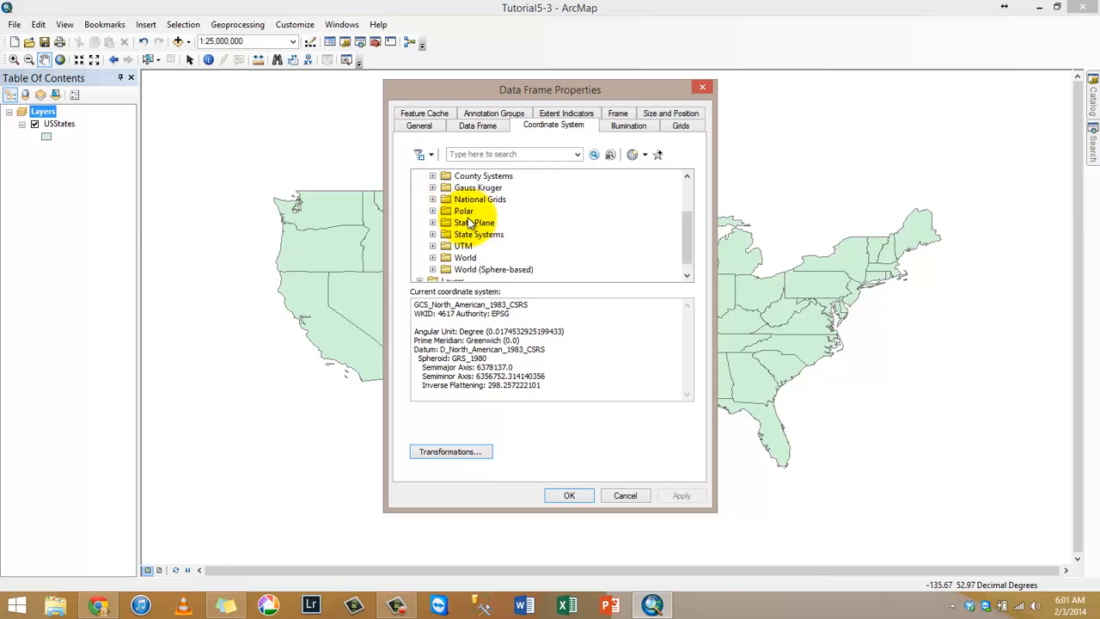
pyautogui.scroll(1, 447, 200)
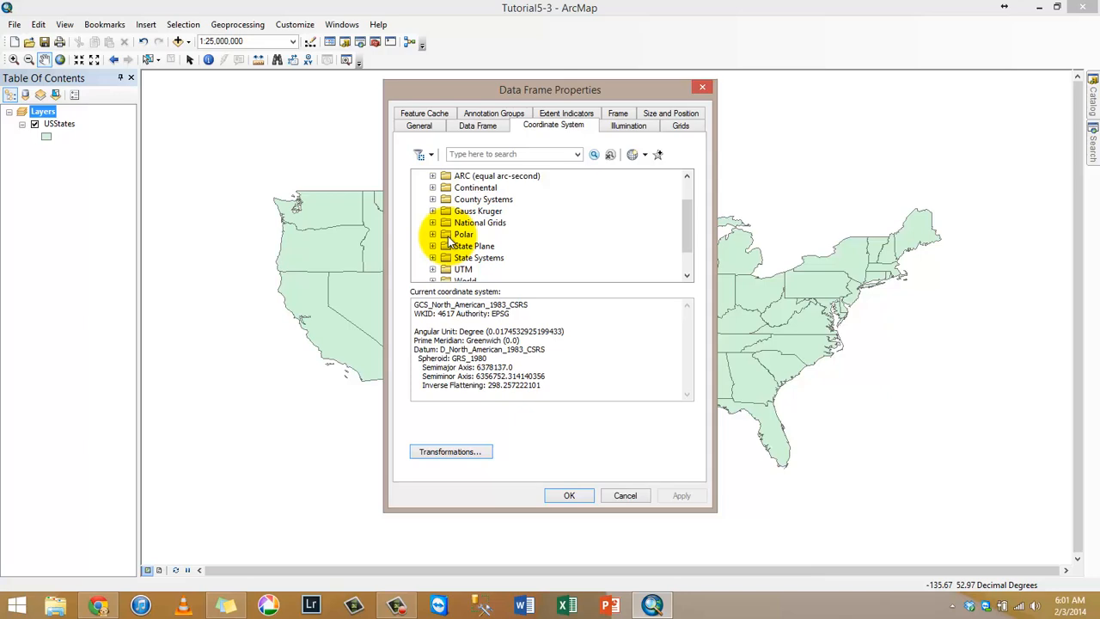
pyautogui.click(433, 187)
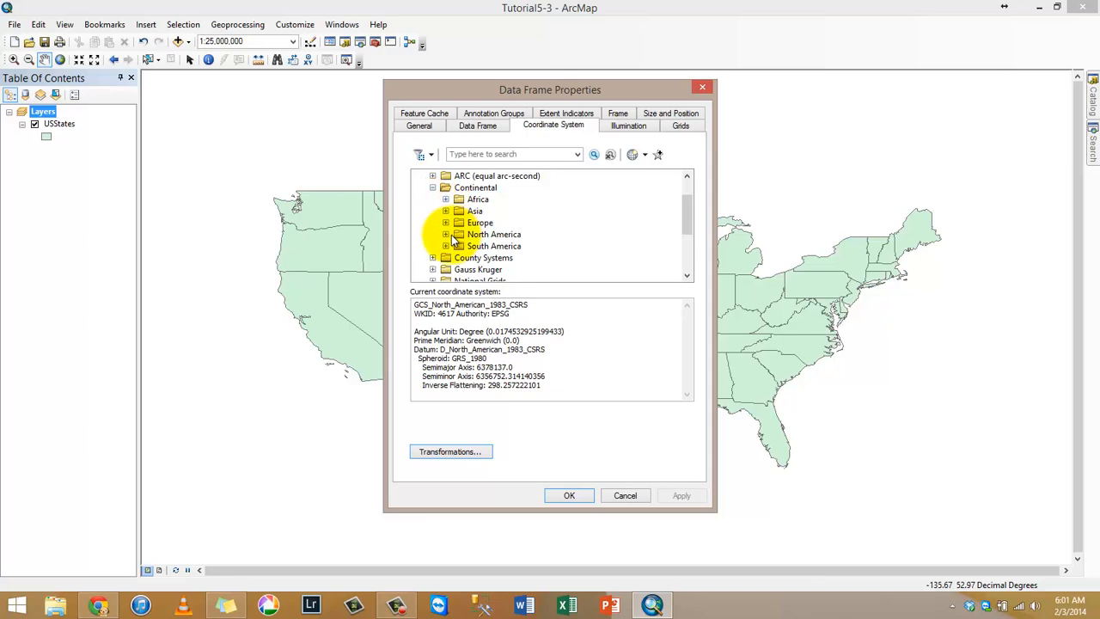
pyautogui.click(446, 234)
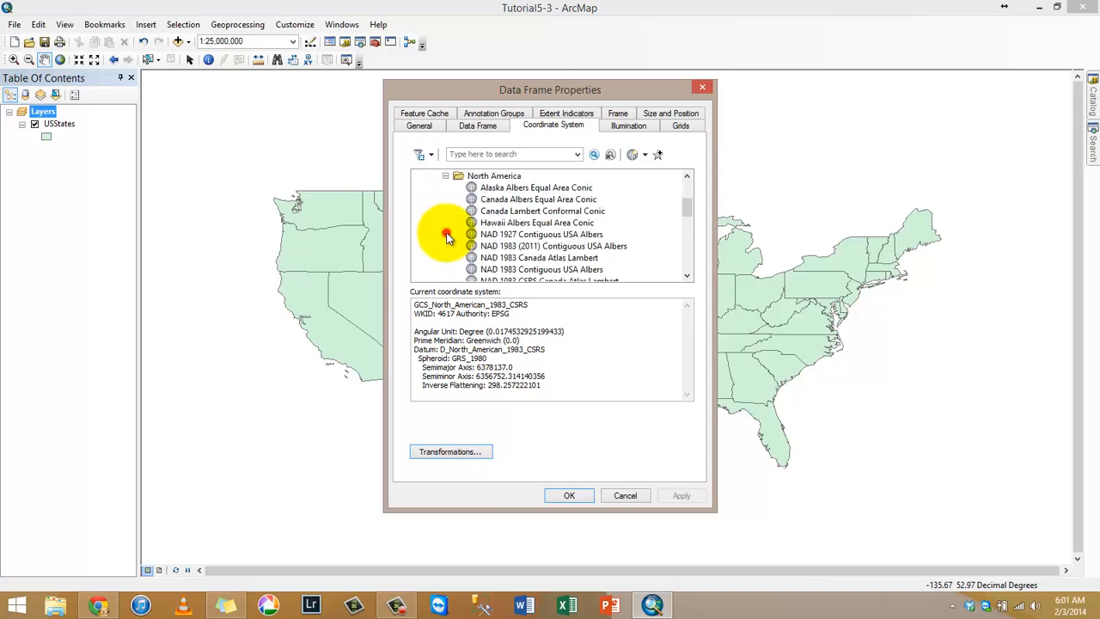
# - Set the data frame's projection to North America Albers Equal Area Conic and apply it to the US states map
pyautogui.click(514, 188)
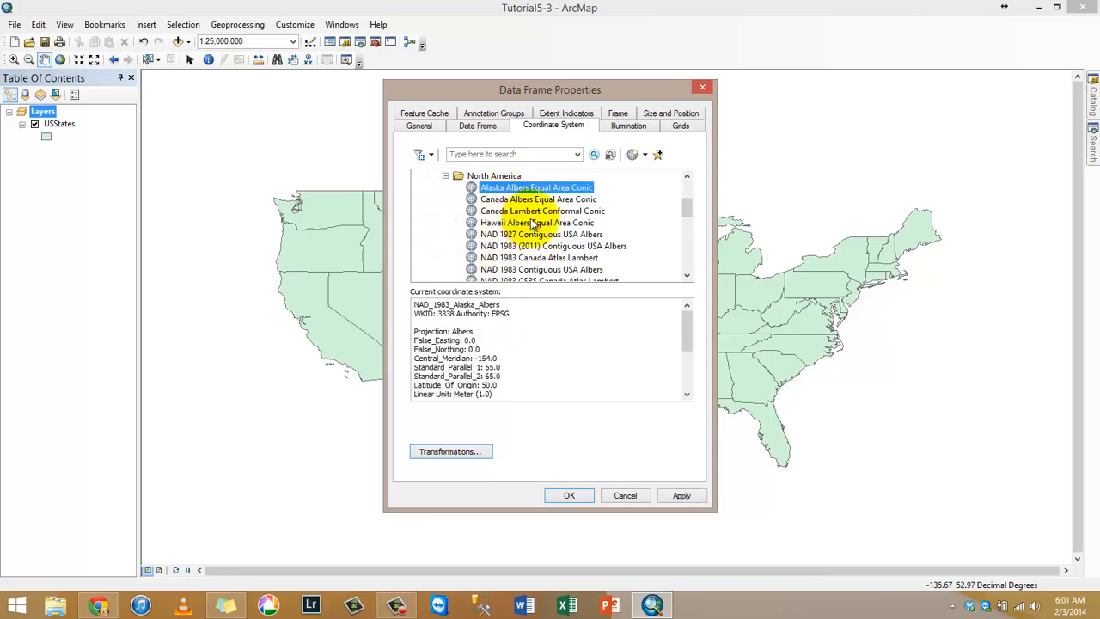
pyautogui.scroll(-1, 532, 224)
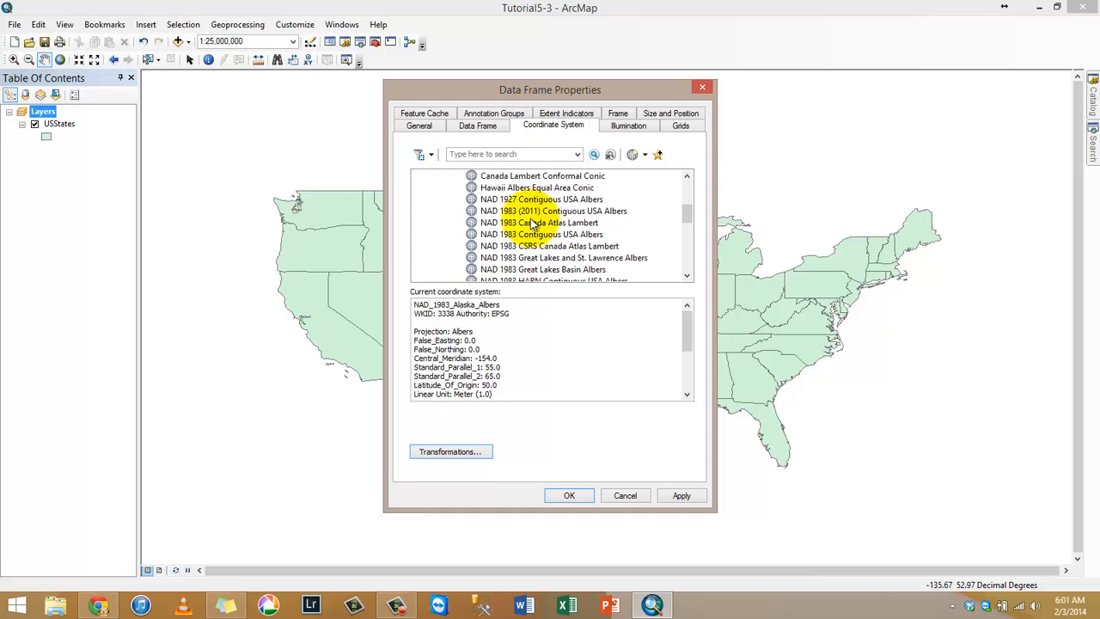
pyautogui.scroll(-1, 533, 223)
pyautogui.scroll(-1, 558, 244)
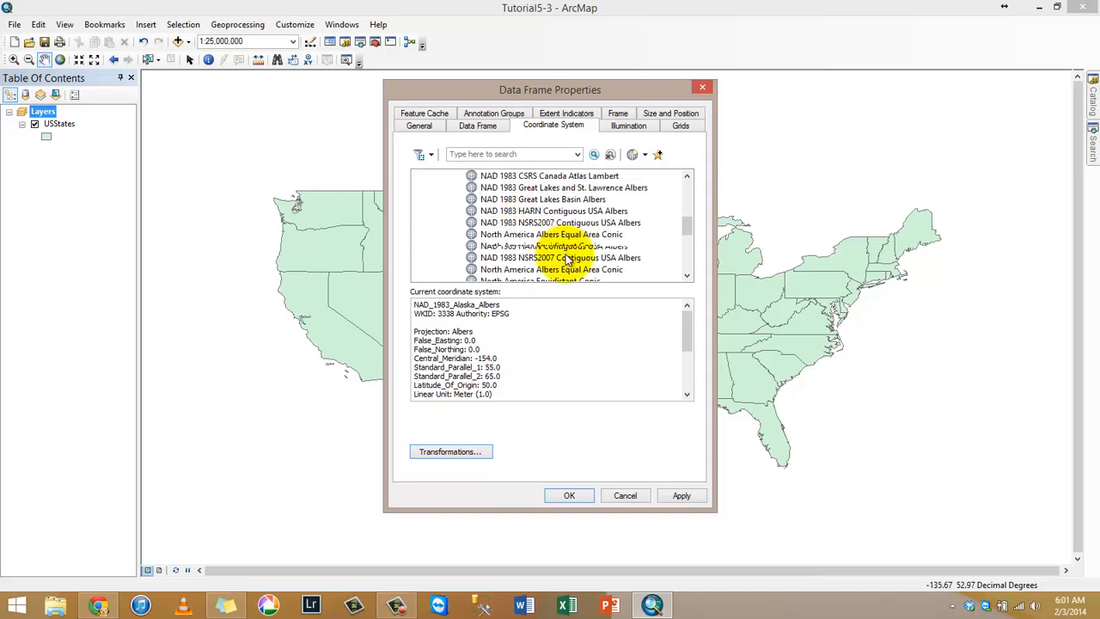
pyautogui.click(591, 233)
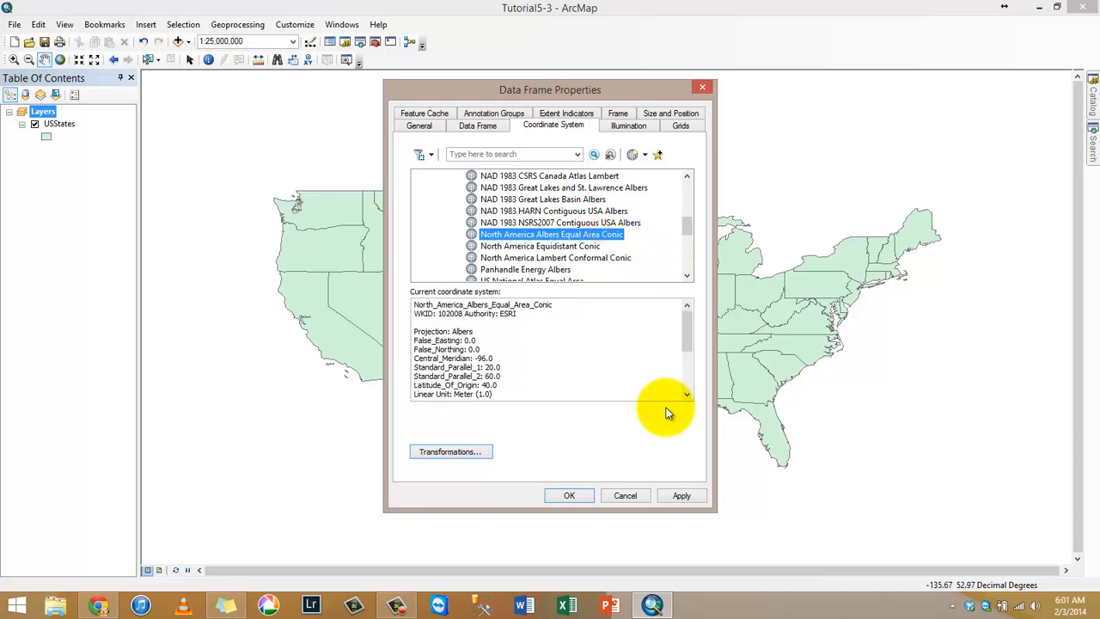
pyautogui.click(682, 495)
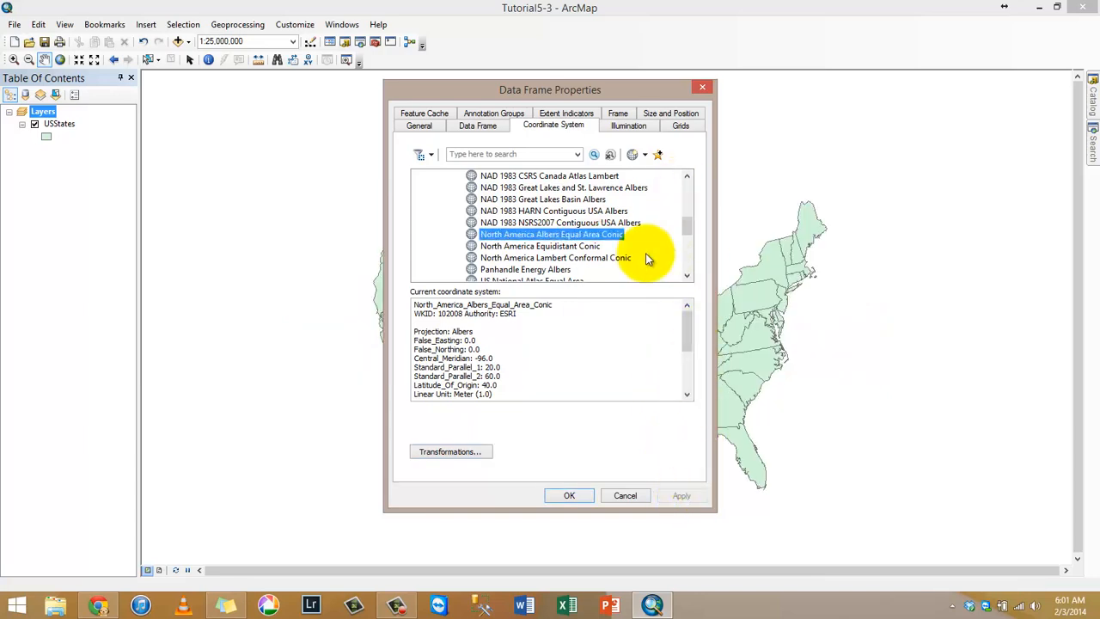
pyautogui.click(569, 495)
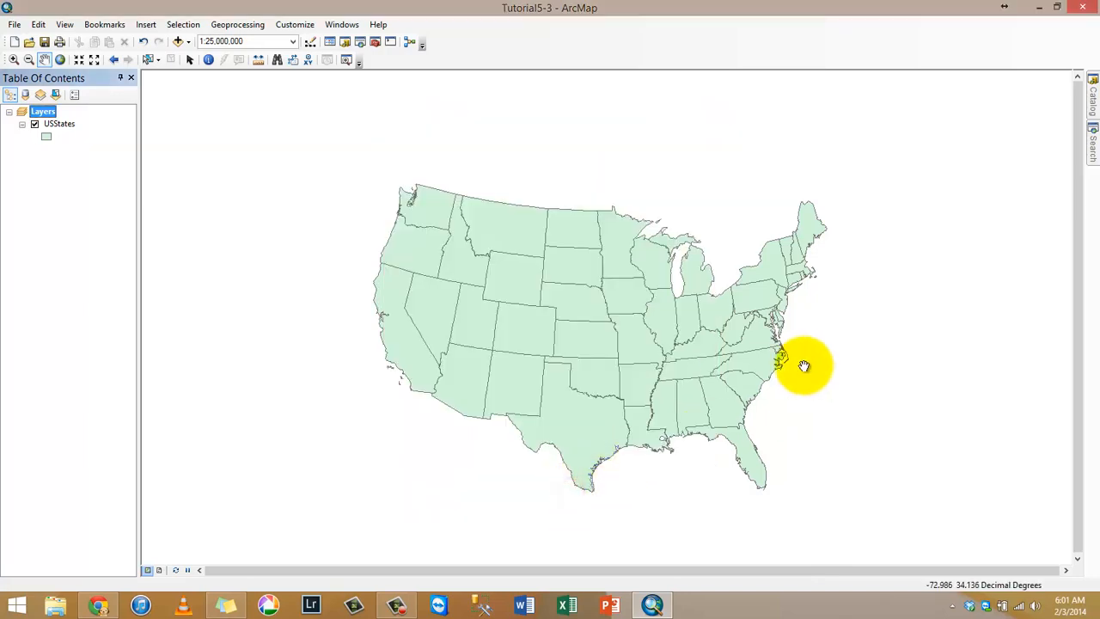
# - Measure a straight line across the US states from the northern California coast to the Atlantic coast near New York
pyautogui.moveTo(628, 334); pyautogui.dragTo(644, 315)
pyautogui.scroll(1, 643, 315)
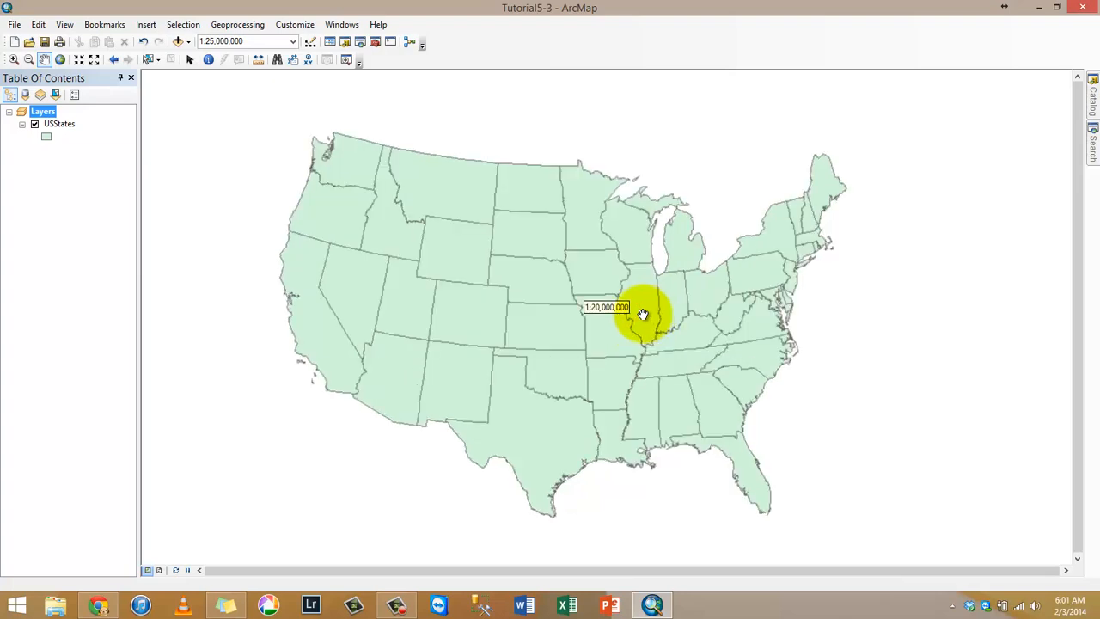
pyautogui.moveTo(576, 311); pyautogui.dragTo(602, 300)
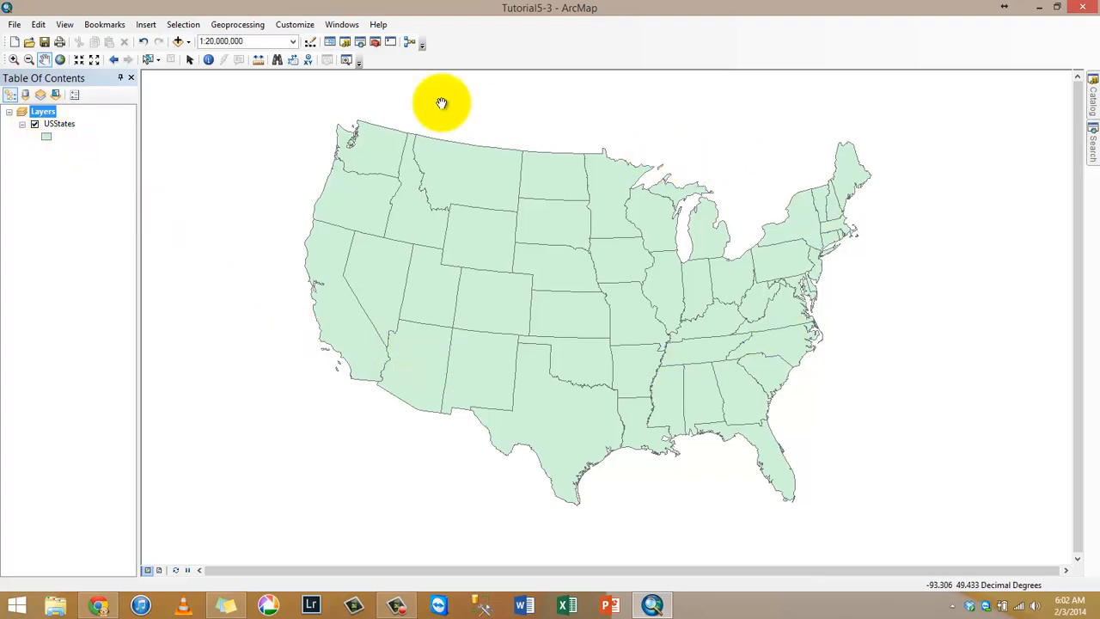
pyautogui.click(261, 60)
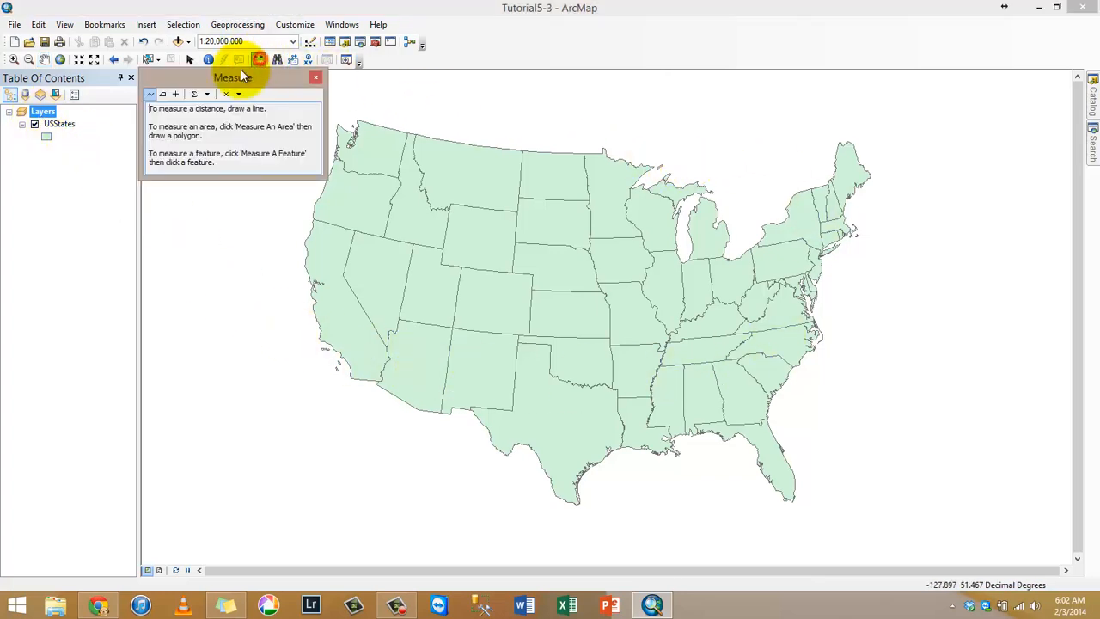
pyautogui.click(302, 257)
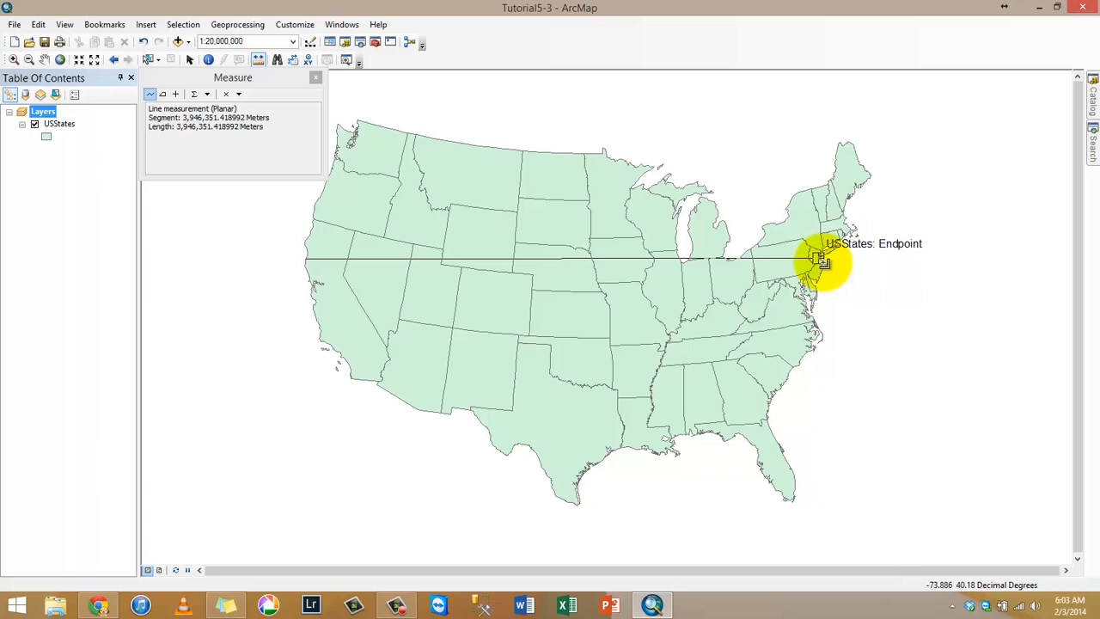
pyautogui.doubleClick(820, 260)
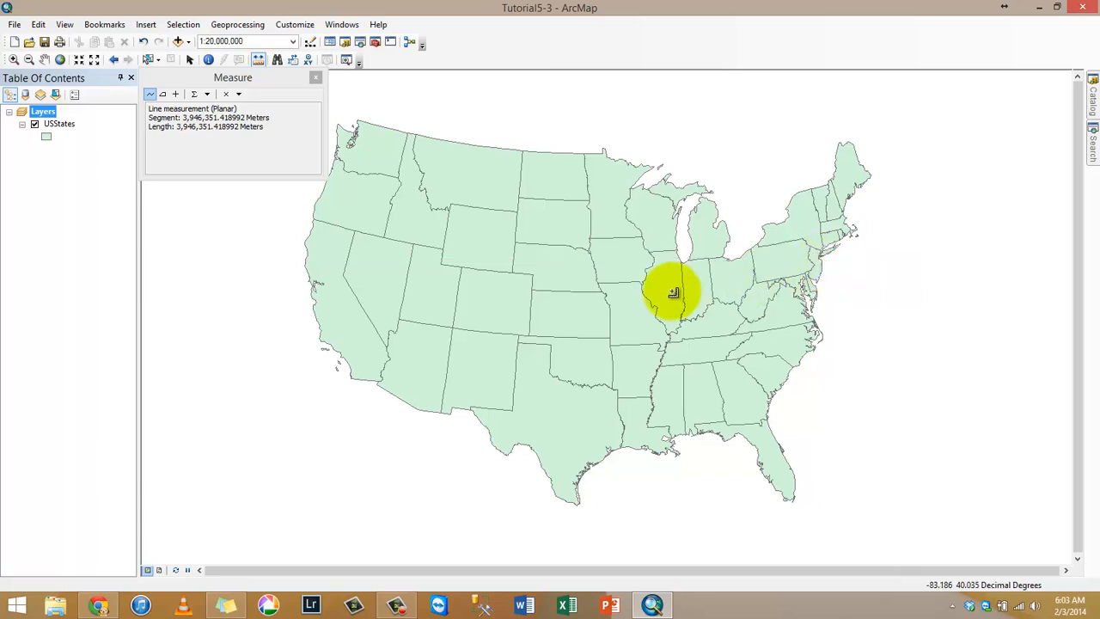
# - Switch the measuring distance unit to miles and measure a straight line from the southern tip of Texas to the southern tip of Florida
pyautogui.click(581, 504)
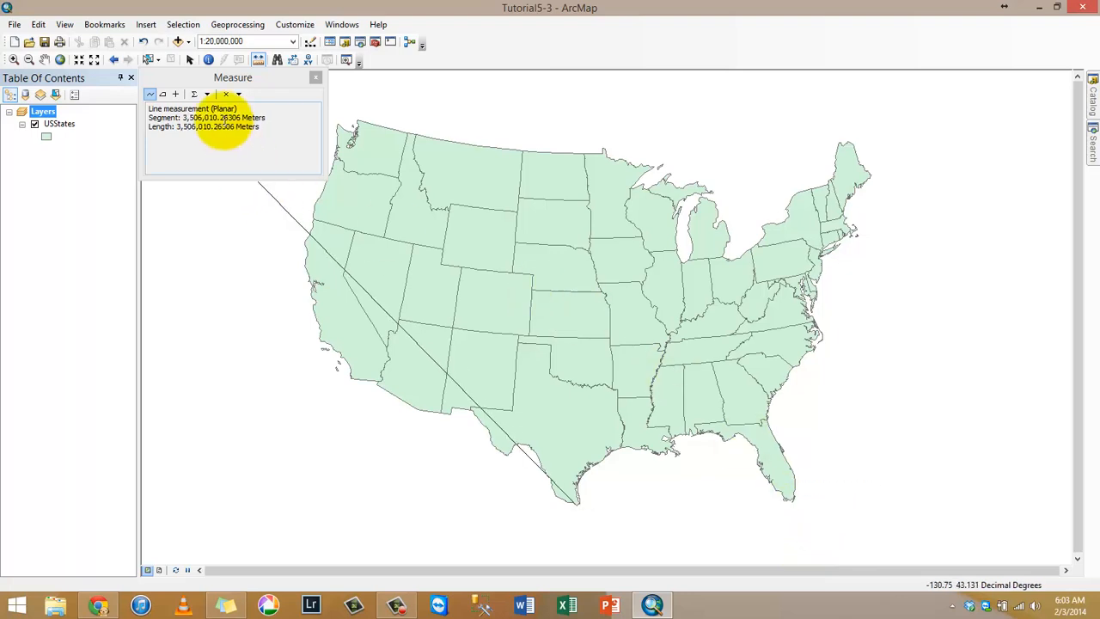
pyautogui.click(207, 94)
pyautogui.moveTo(252, 116)
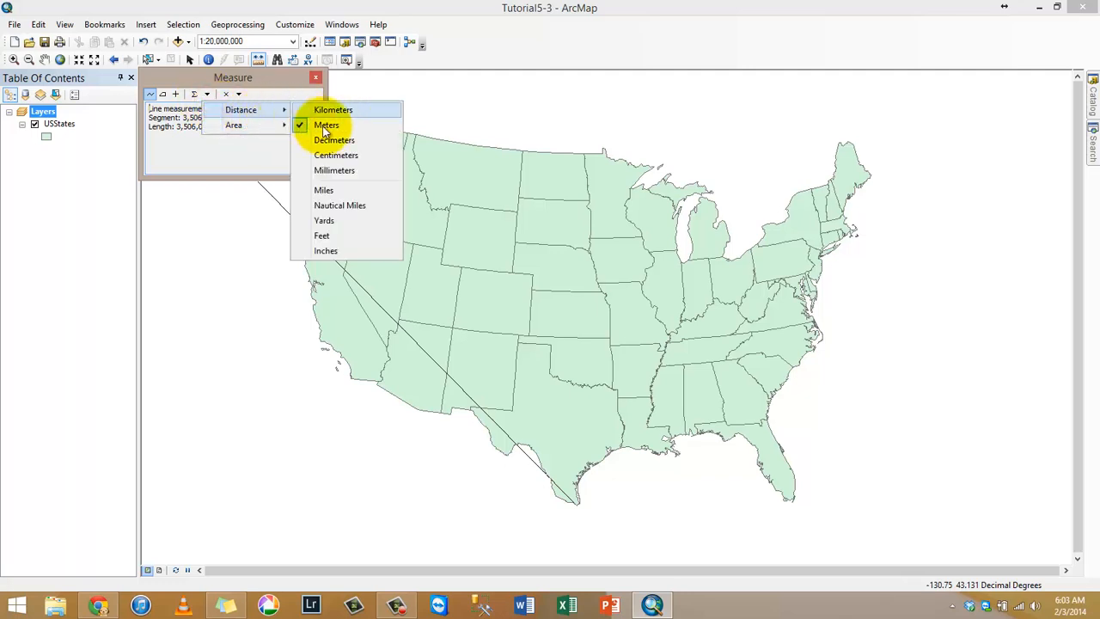
pyautogui.click(344, 187)
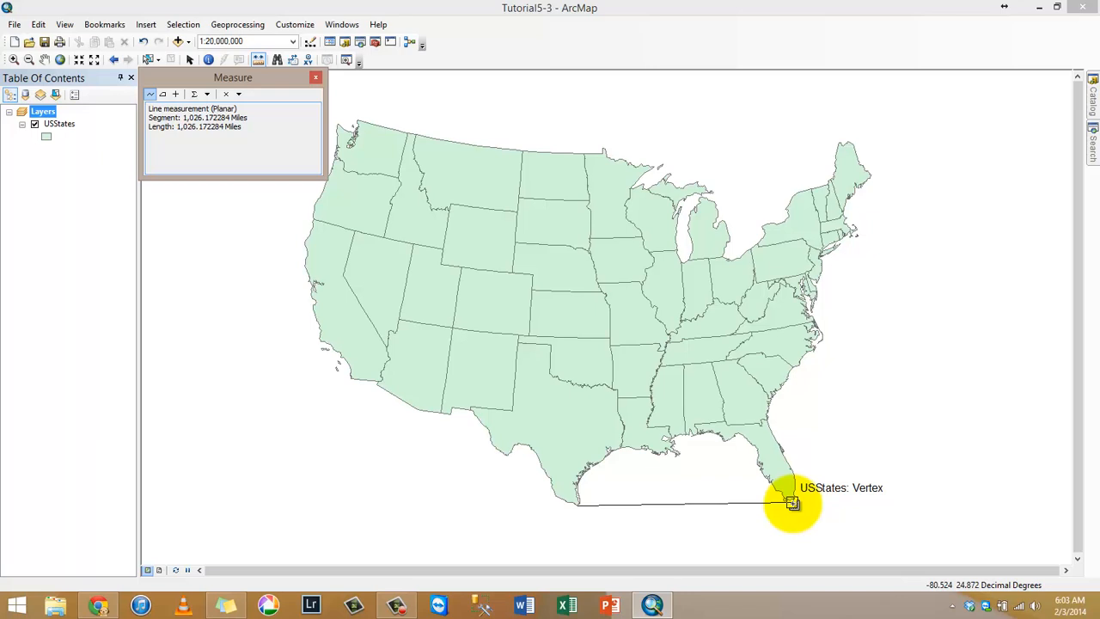
pyautogui.doubleClick(790, 502)
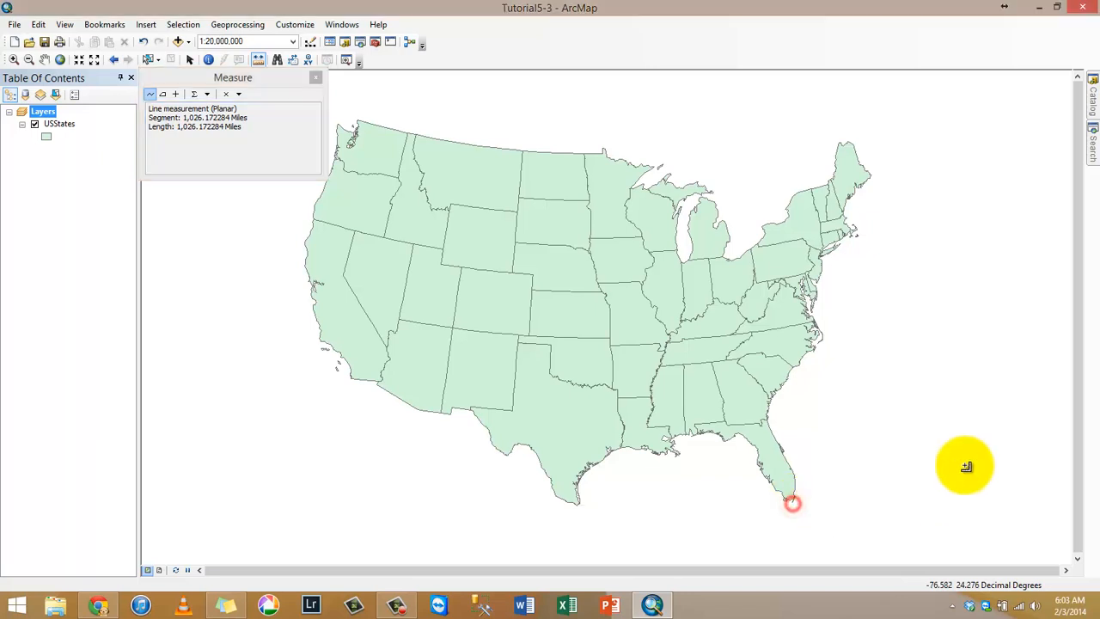
# - Change the data frame's projected coordinate system to North America Equidistant Conic
pyautogui.rightClick(39, 112)
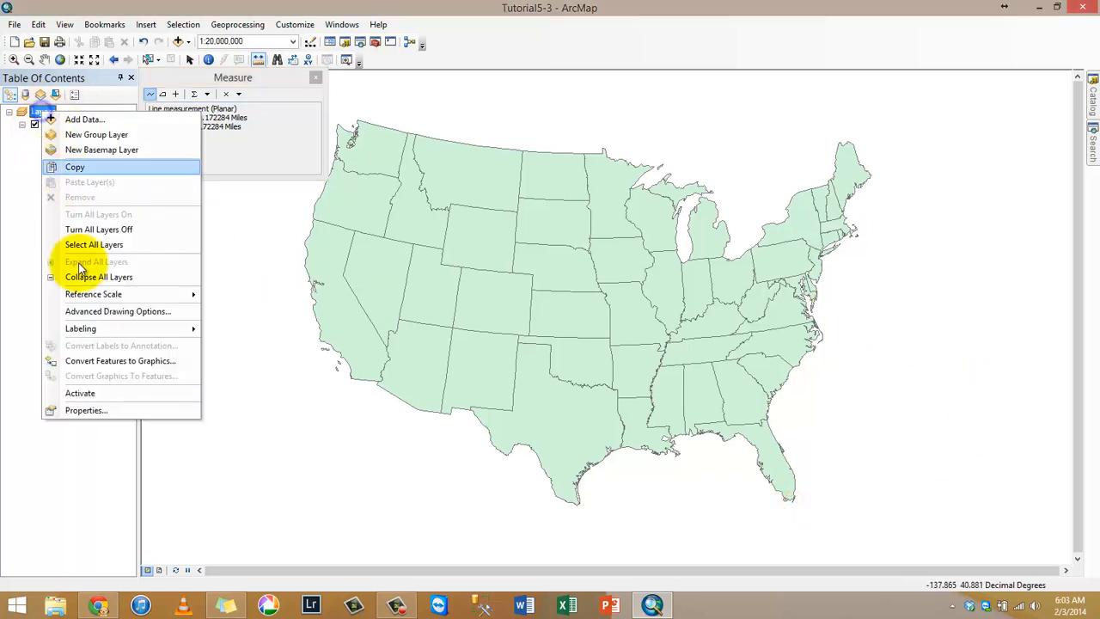
pyautogui.click(86, 410)
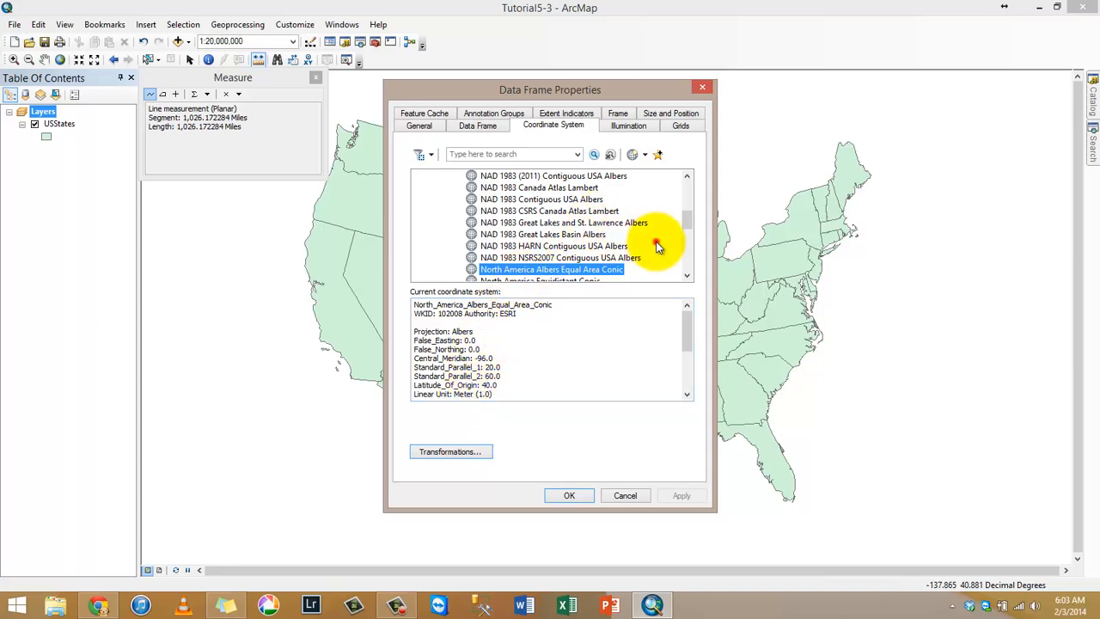
pyautogui.scroll(-1, 635, 250)
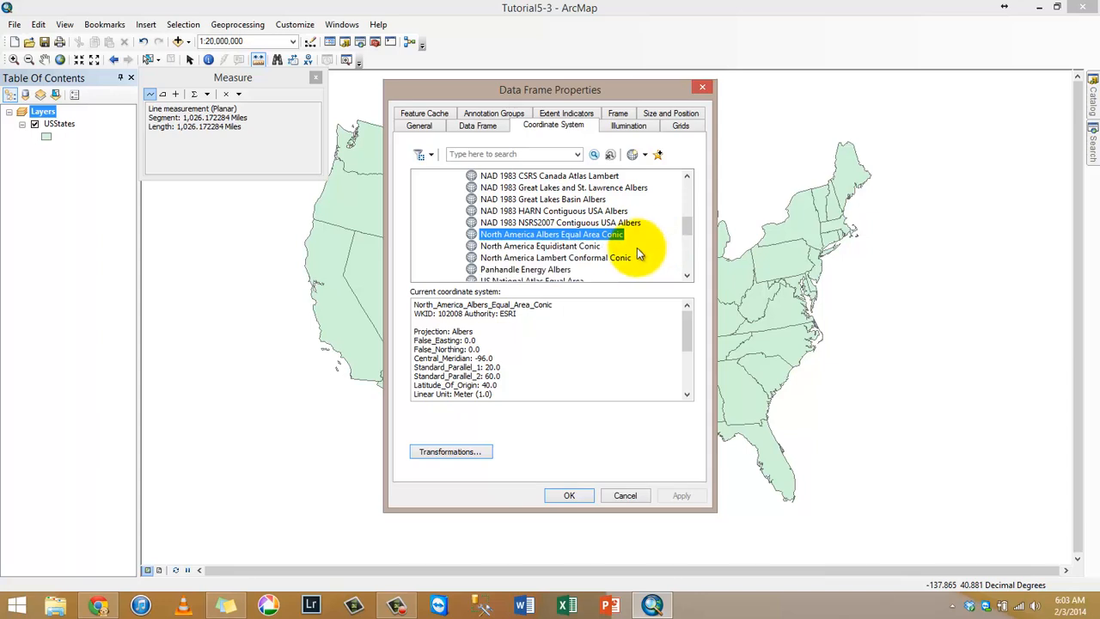
pyautogui.click(591, 247)
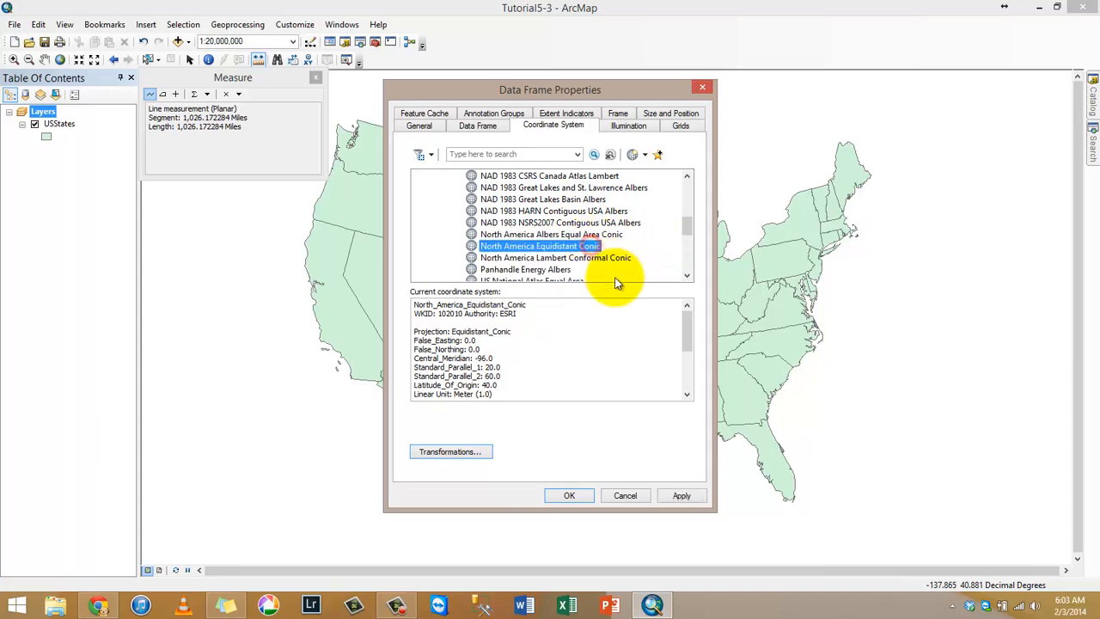
pyautogui.click(568, 495)
# - Measure from the southern tip of Texas to the southern tip of Florida again and check the data frame's coordinate system without changing it
pyautogui.click(578, 500)
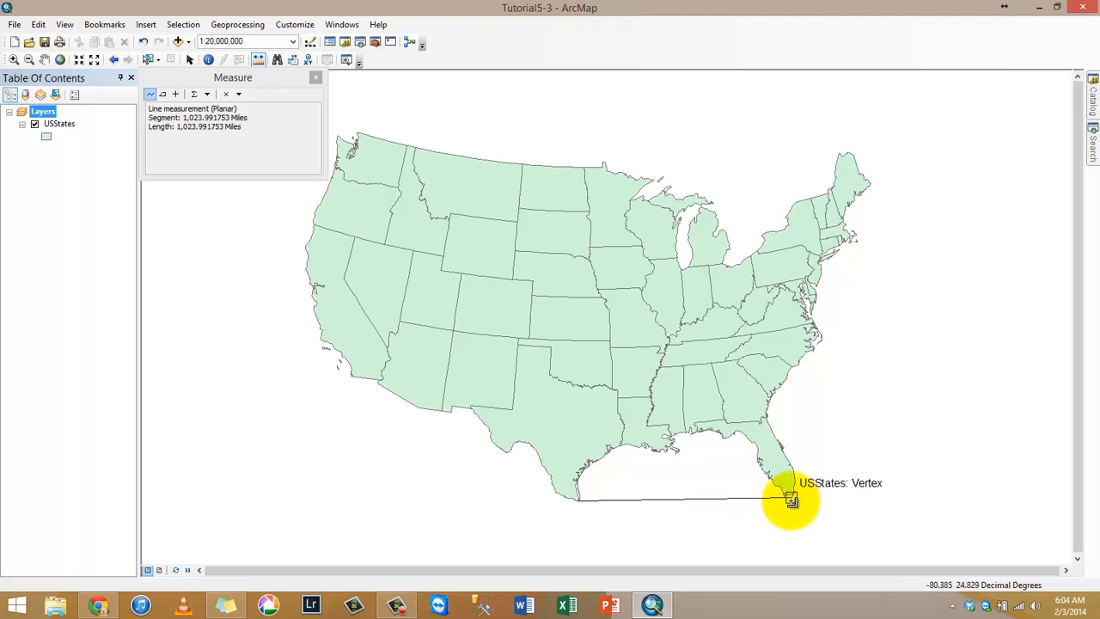
pyautogui.rightClick(43, 112)
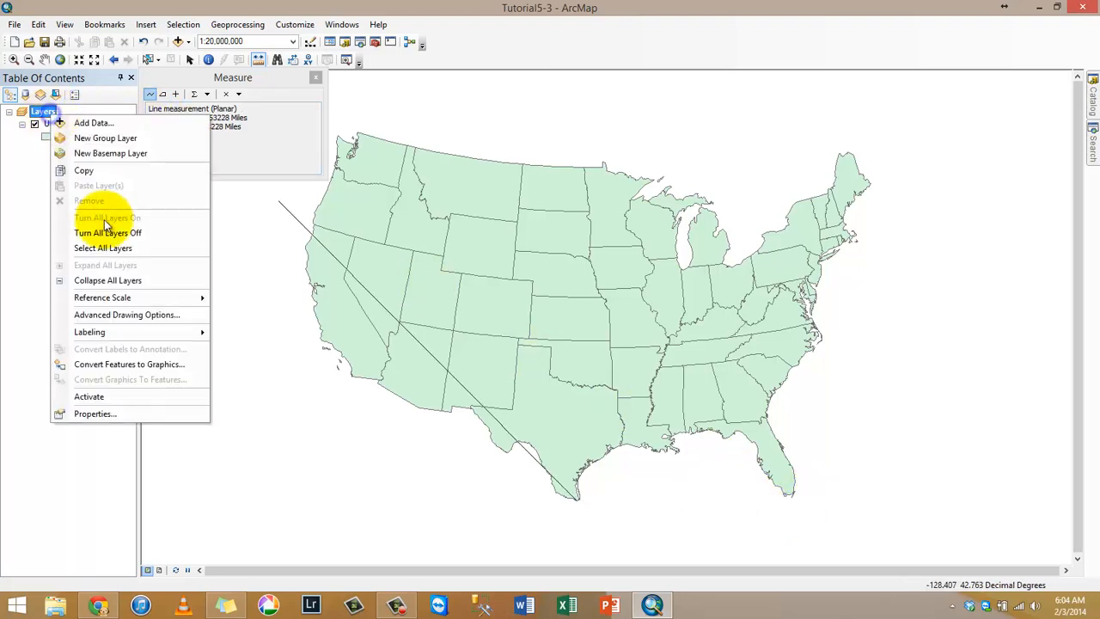
pyautogui.click(137, 415)
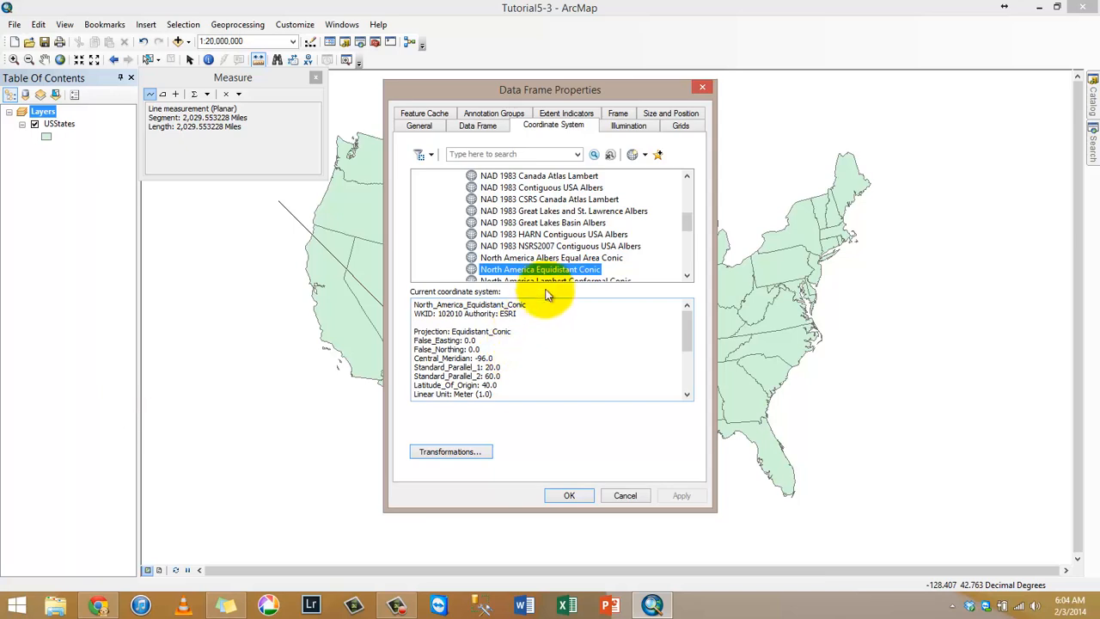
pyautogui.click(625, 496)
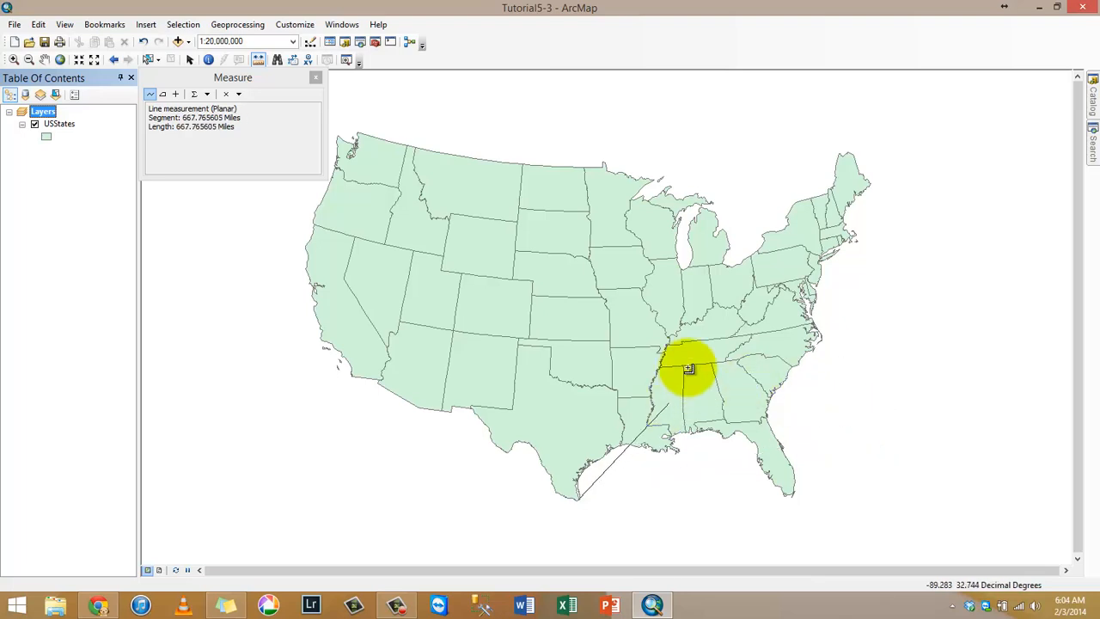
pyautogui.scroll(-3, 682, 326)
pyautogui.scroll(-1, 686, 328)
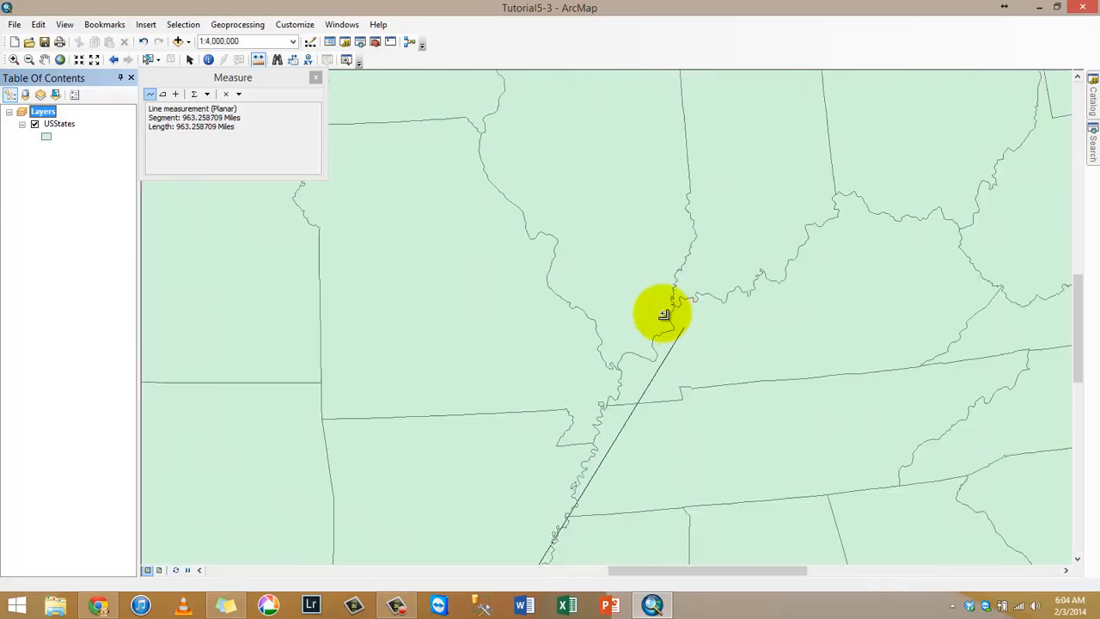
pyautogui.moveTo(625, 316); pyautogui.dragTo(658, 326)
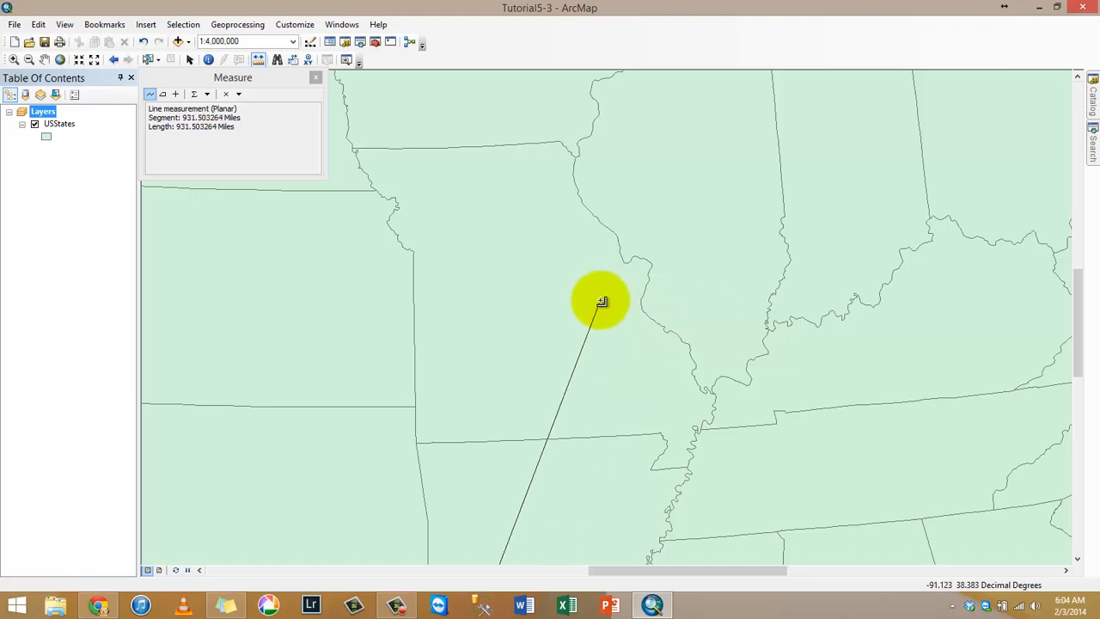
pyautogui.click(98, 605)
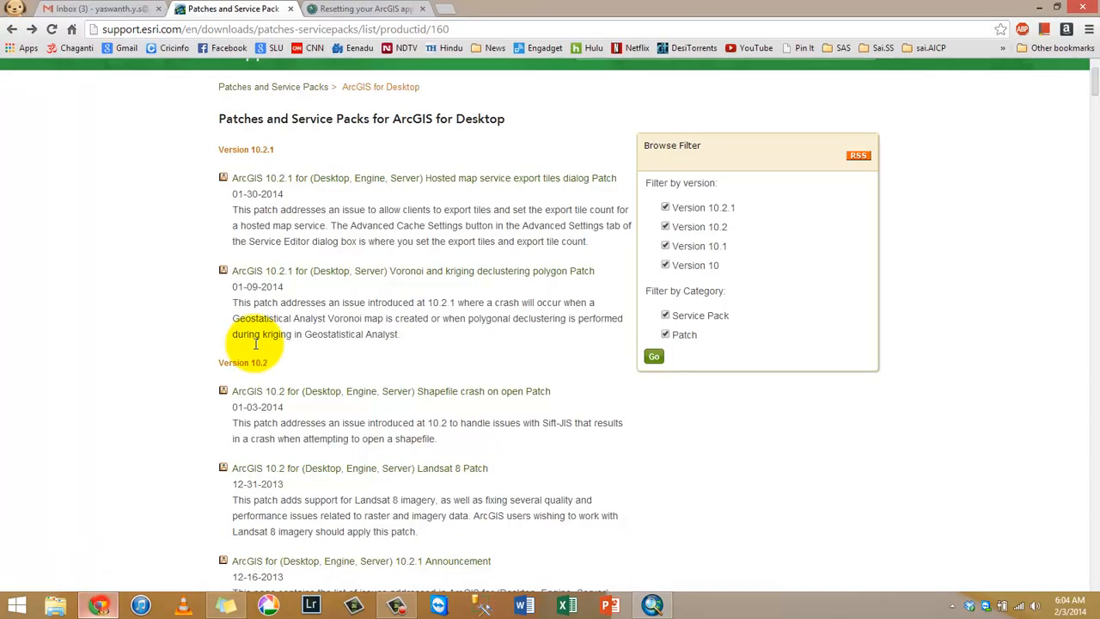
pyautogui.click(386, 10)
pyautogui.click(385, 28)
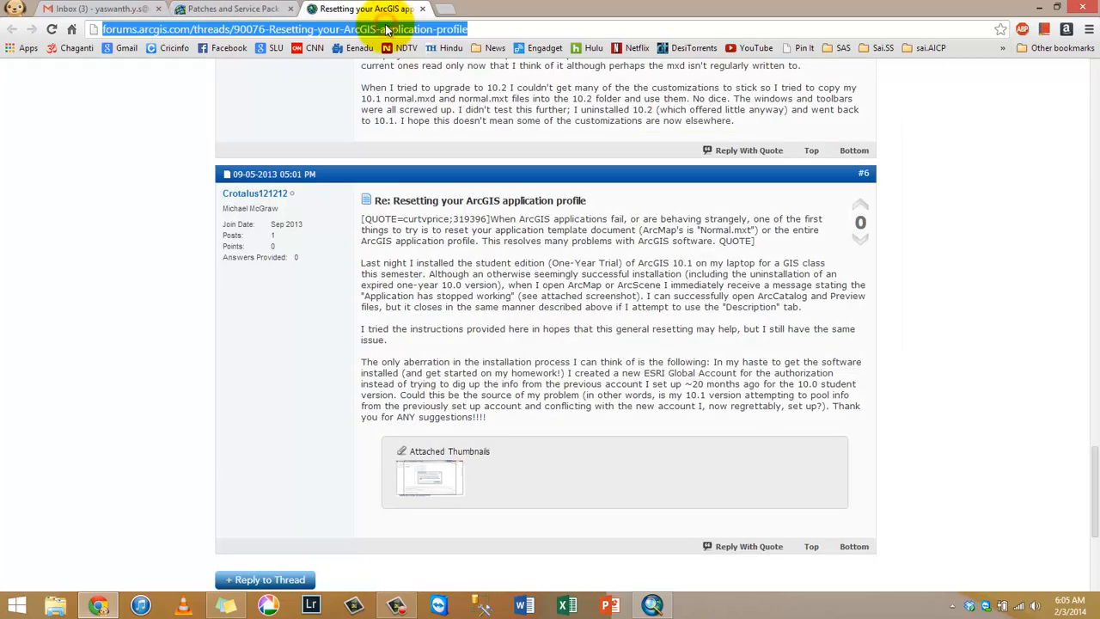
pyautogui.write('no')
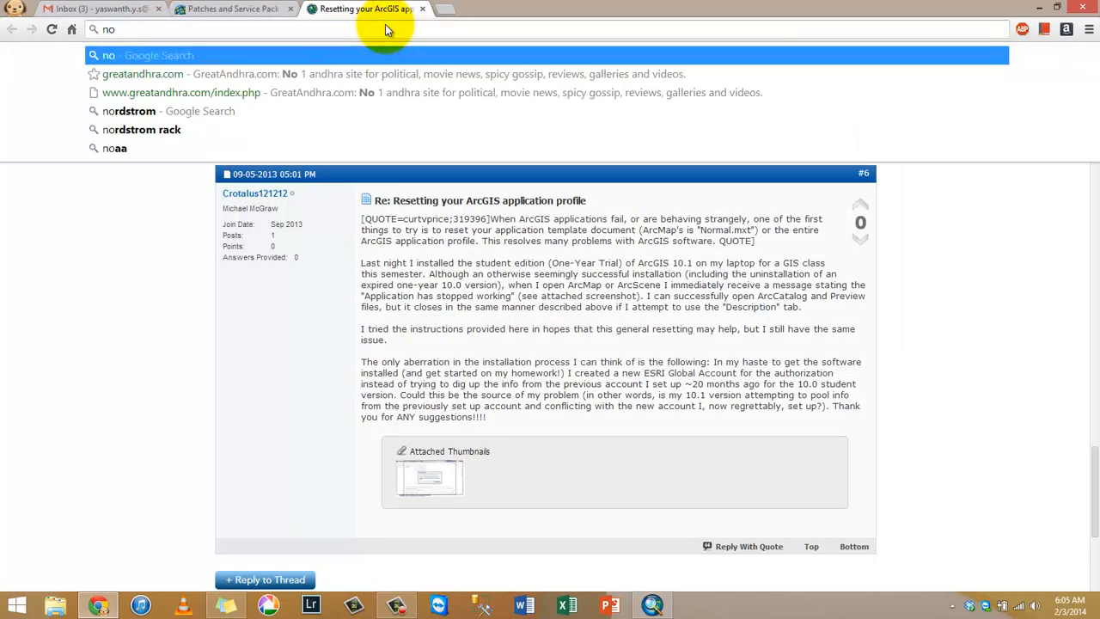
pyautogui.press('BackSpace')
pyautogui.press('BackSpace')
pyautogui.write('ngs.')
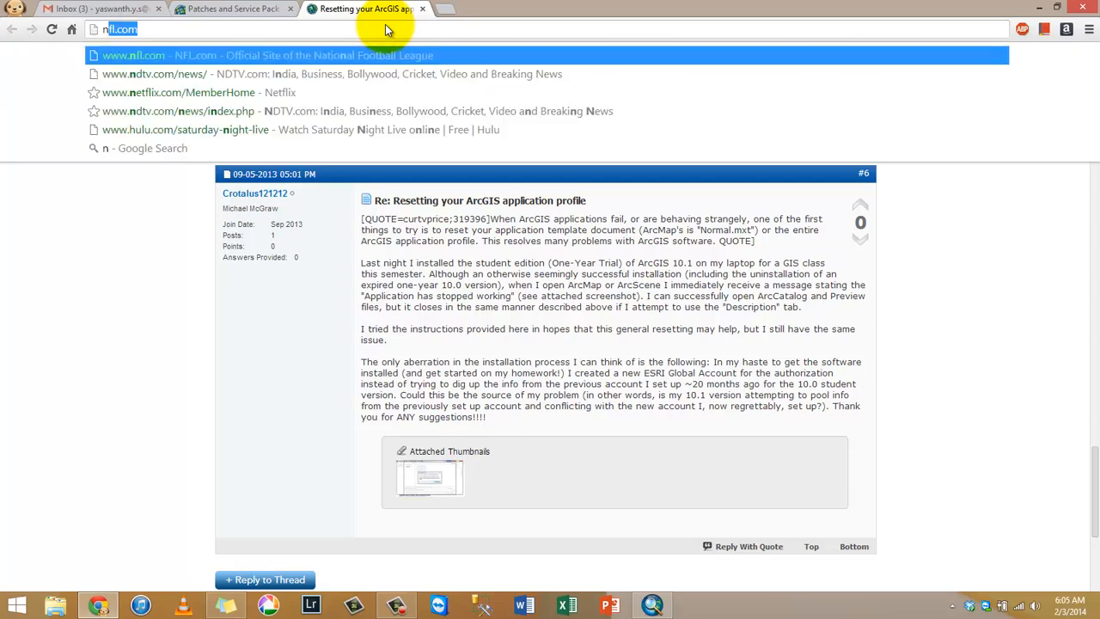
pyautogui.write('noaa')
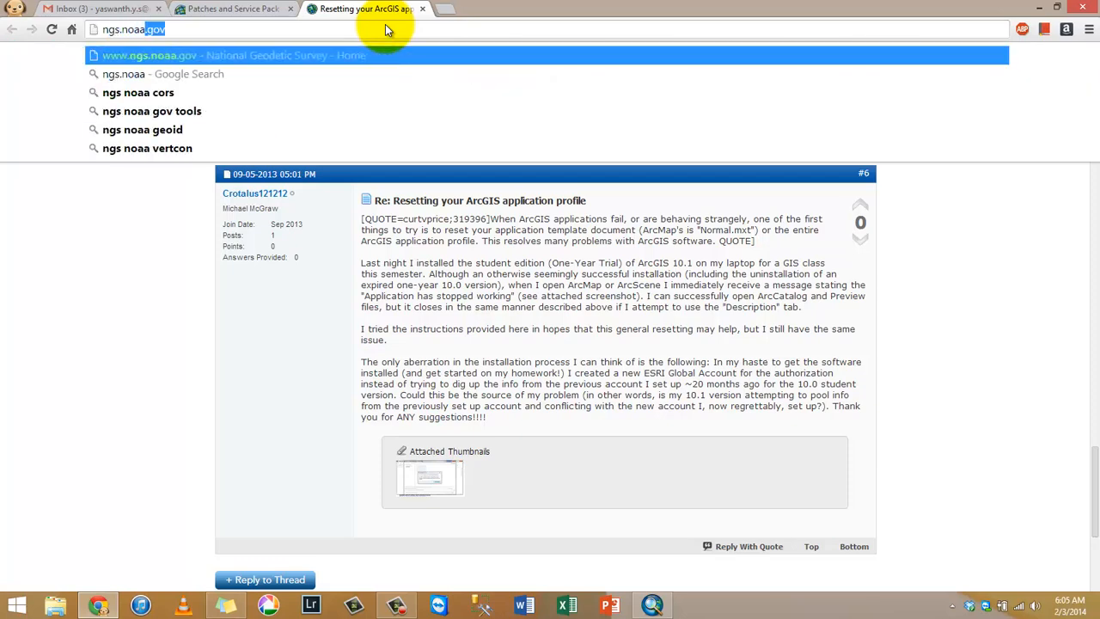
pyautogui.write('.go')
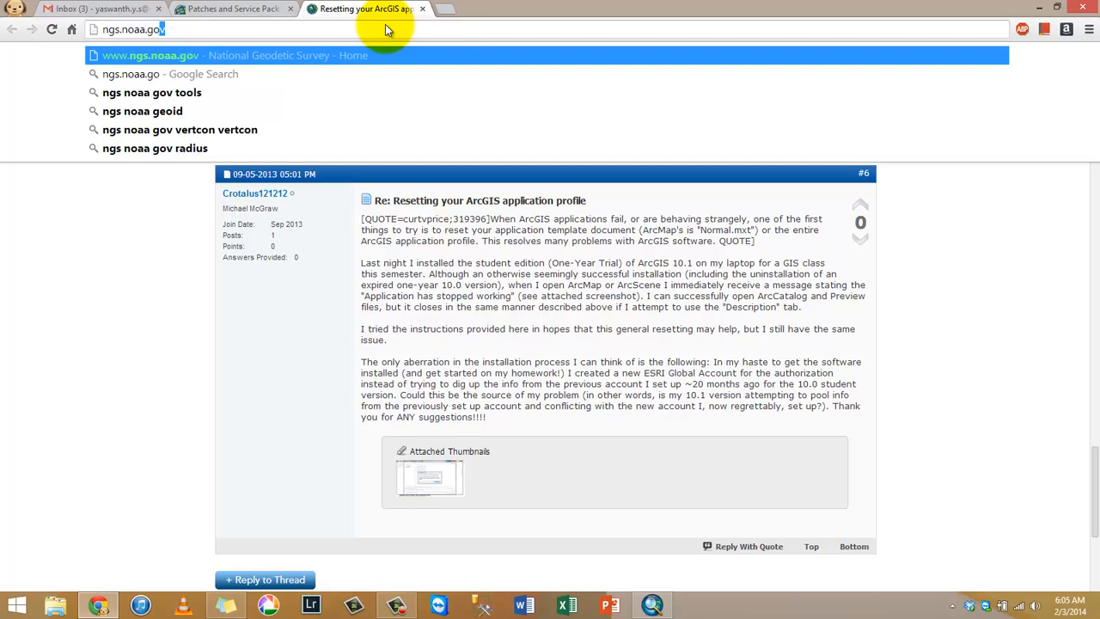
pyautogui.write('v')
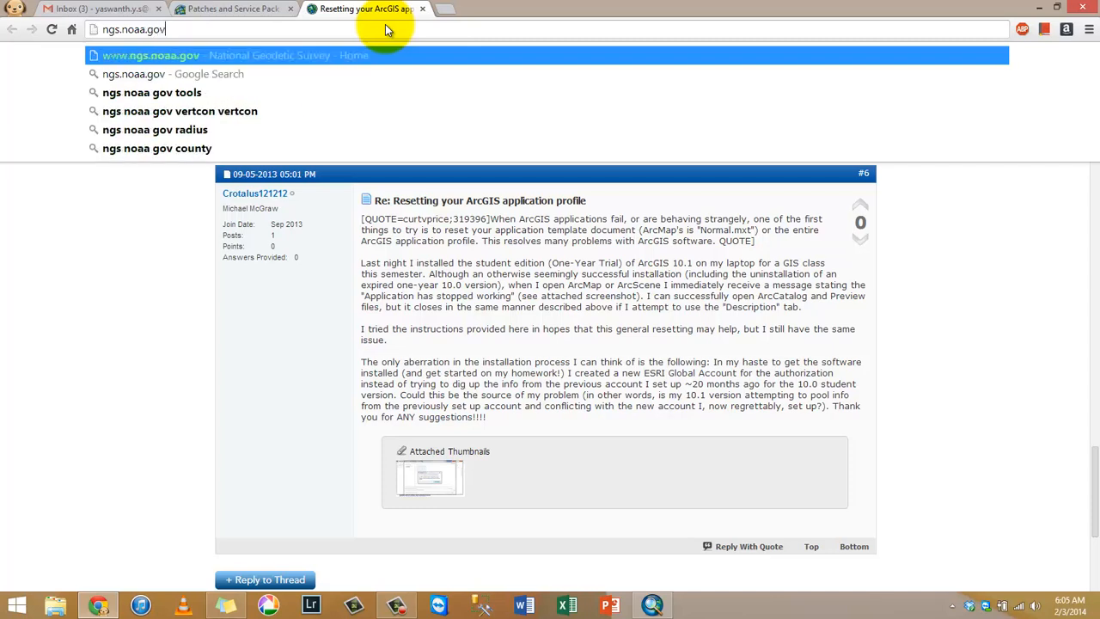
pyautogui.write('/tools')
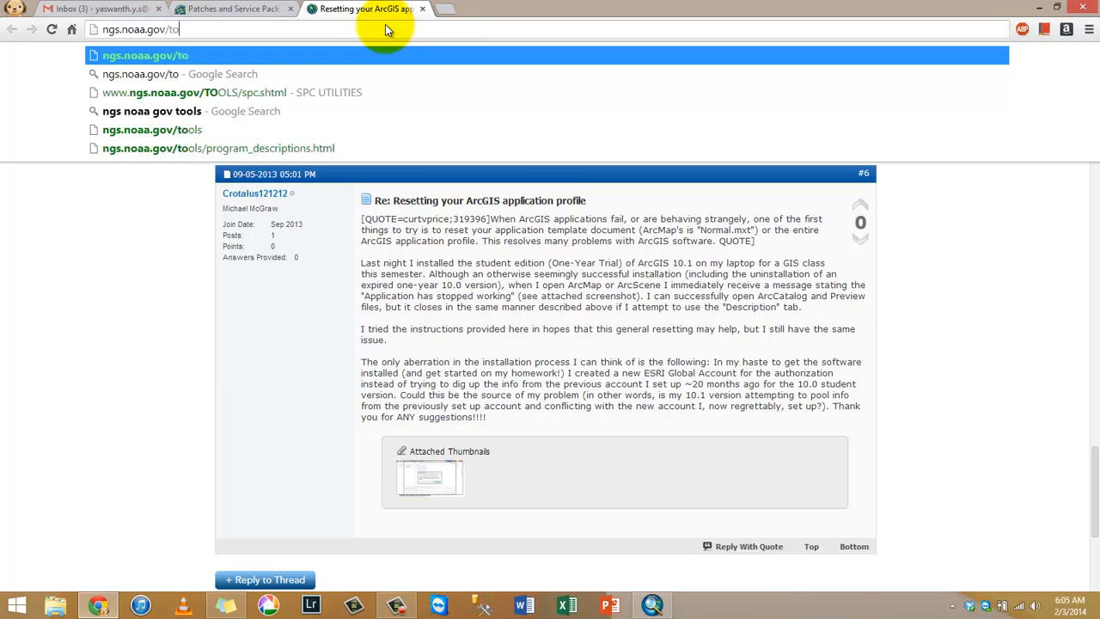
pyautogui.press('Down')
pyautogui.press('Down')
pyautogui.press('Down')
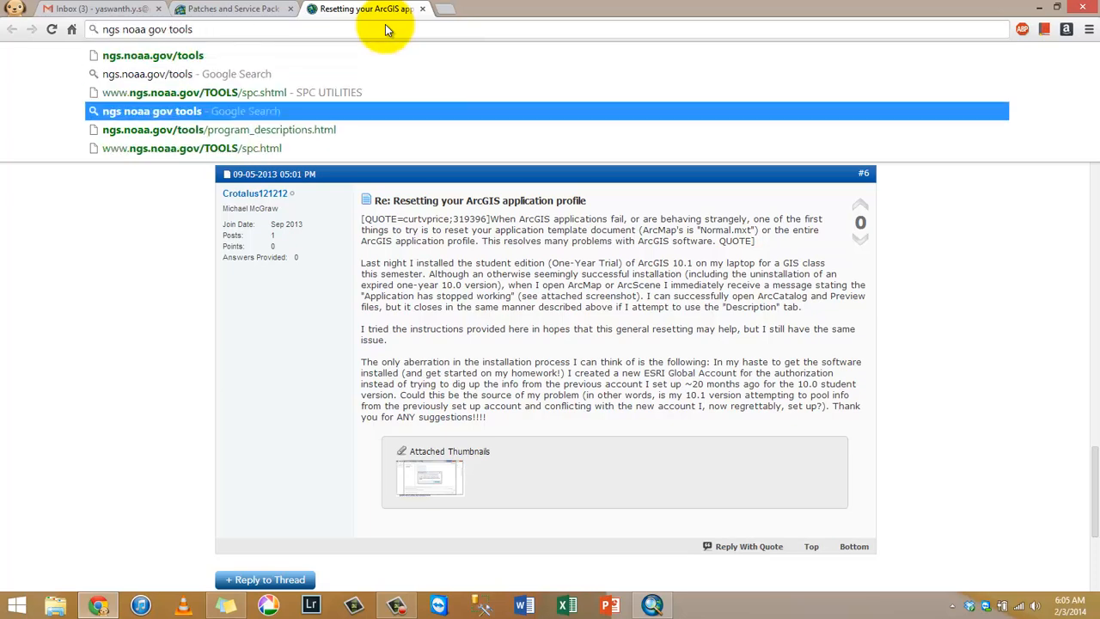
pyautogui.press('Up')
pyautogui.press('Return')
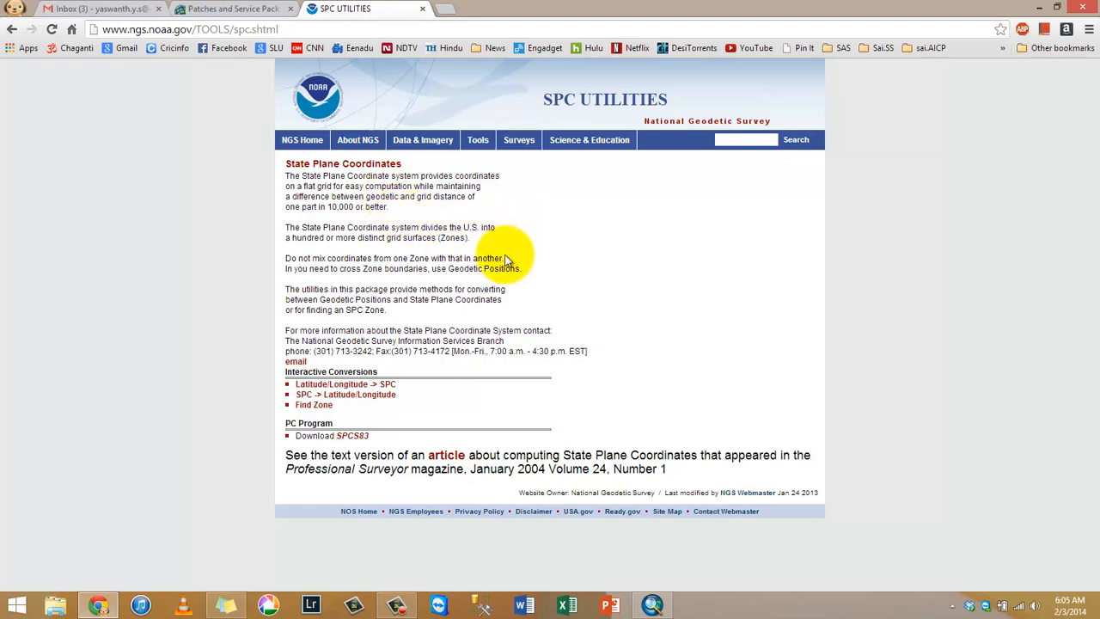
# - Start the Find Zone utility by county and submit MISSOURI as the state
pyautogui.click(323, 408)
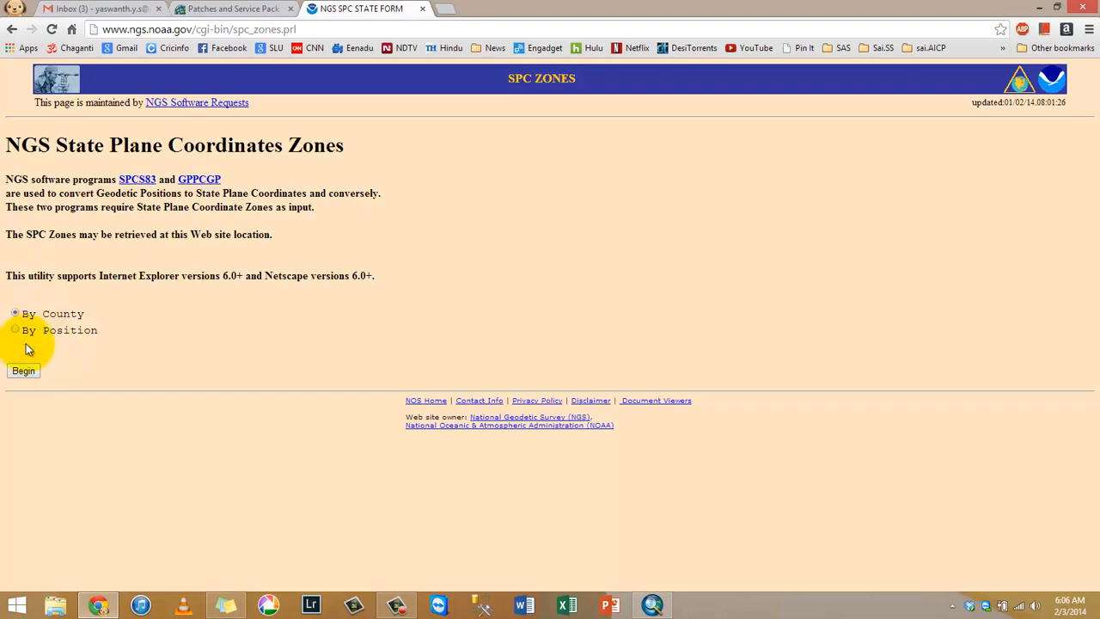
pyautogui.click(24, 370)
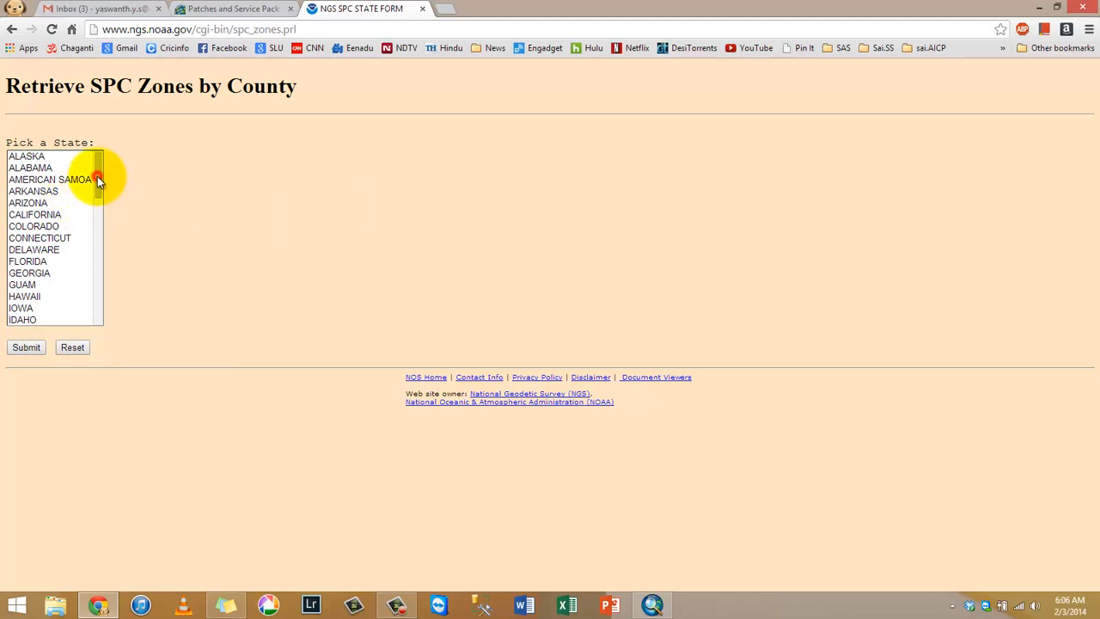
pyautogui.moveTo(98, 179); pyautogui.dragTo(97, 230)
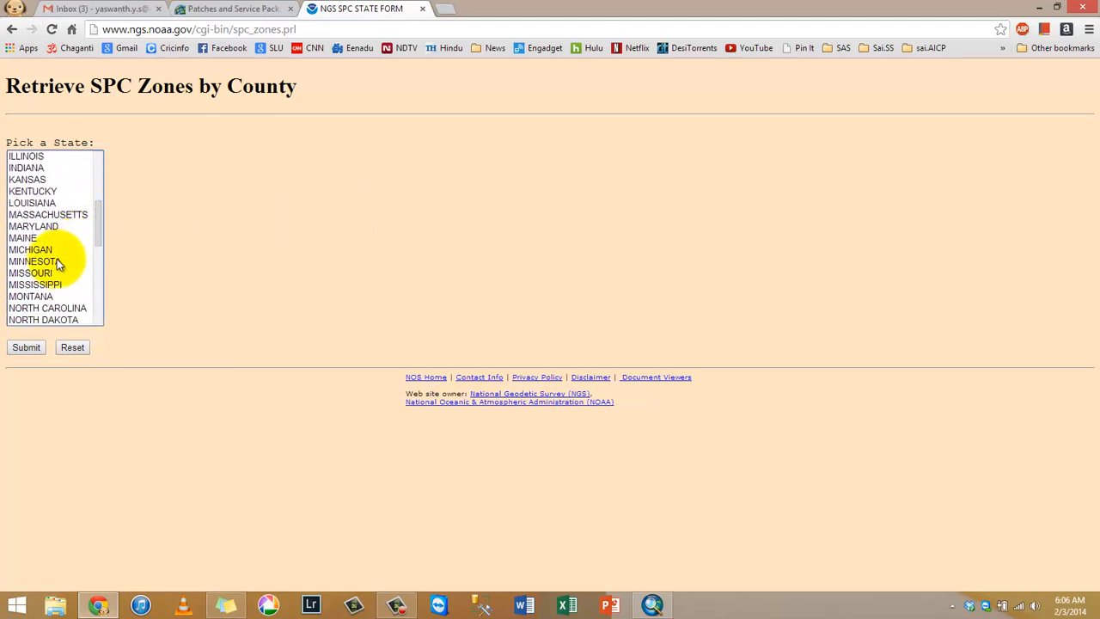
pyautogui.click(35, 273)
pyautogui.click(25, 347)
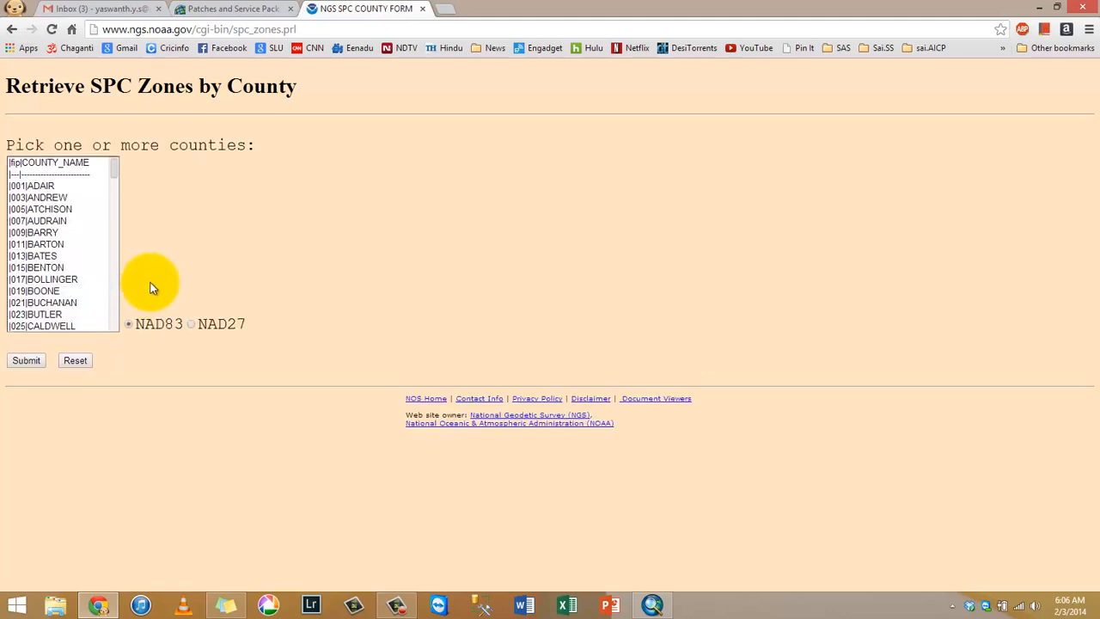
# - Pick C OF ST LOUIS from the Missouri county list and submit it to retrieve its NAD83 zone
pyautogui.moveTo(112, 174); pyautogui.dragTo(110, 299)
pyautogui.click(69, 291)
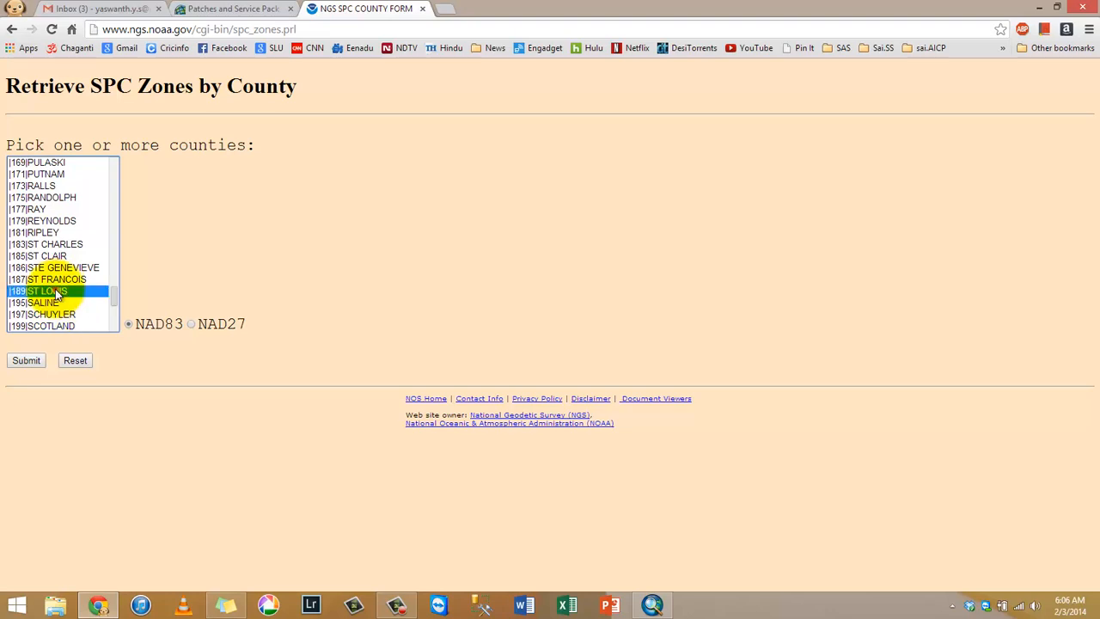
pyautogui.scroll(-4, 86, 290)
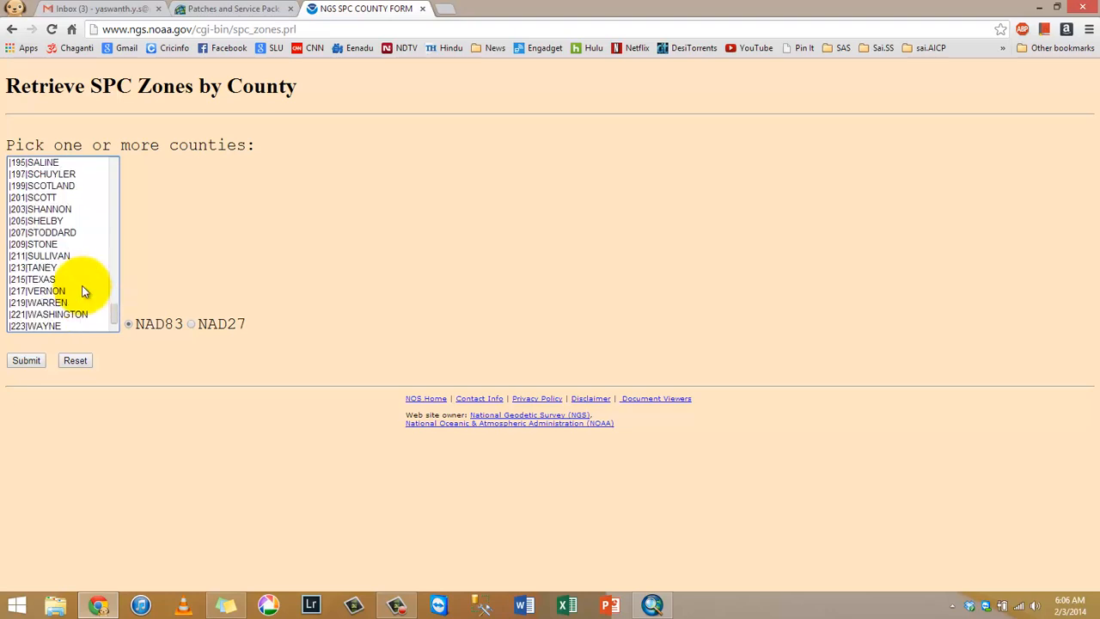
pyautogui.scroll(20, 84, 291)
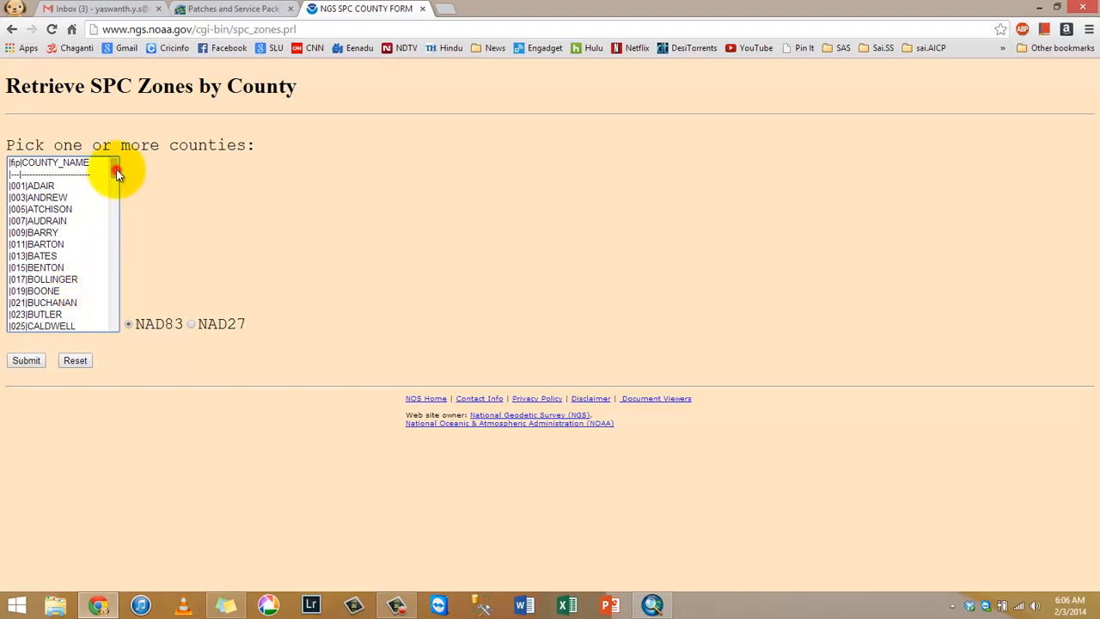
pyautogui.moveTo(117, 172); pyautogui.dragTo(105, 326)
pyautogui.click(86, 326)
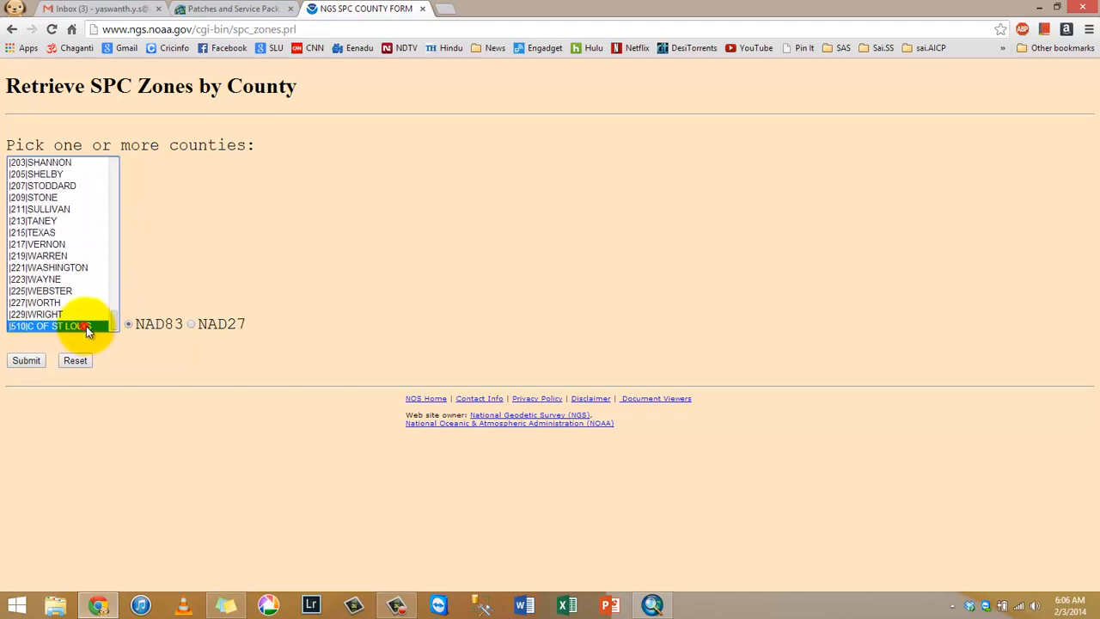
pyautogui.click(41, 367)
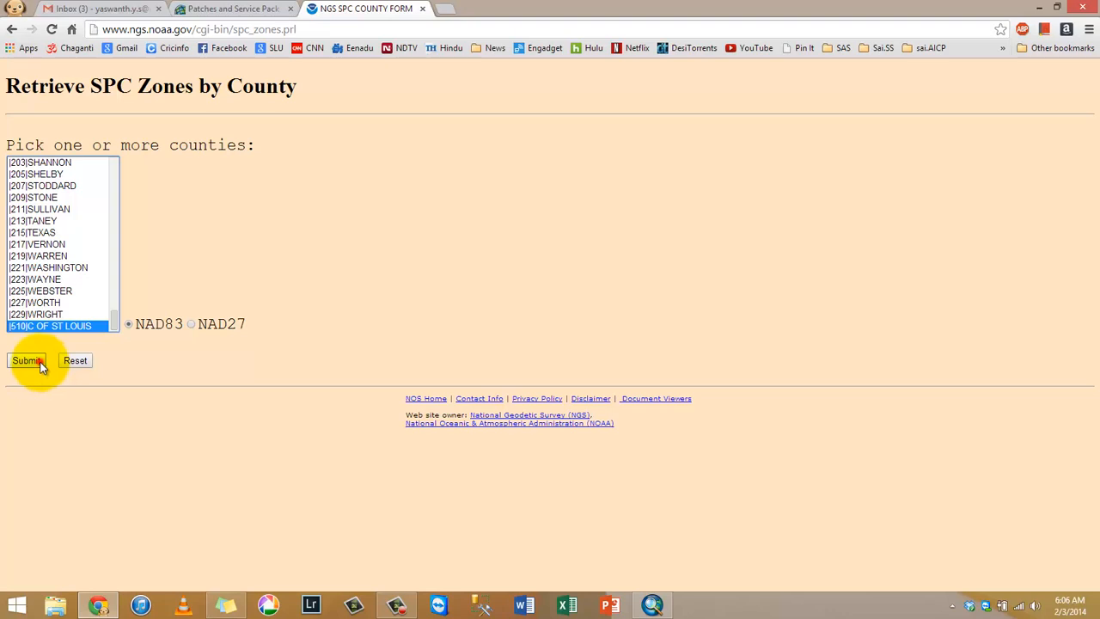
pyautogui.click(42, 367)
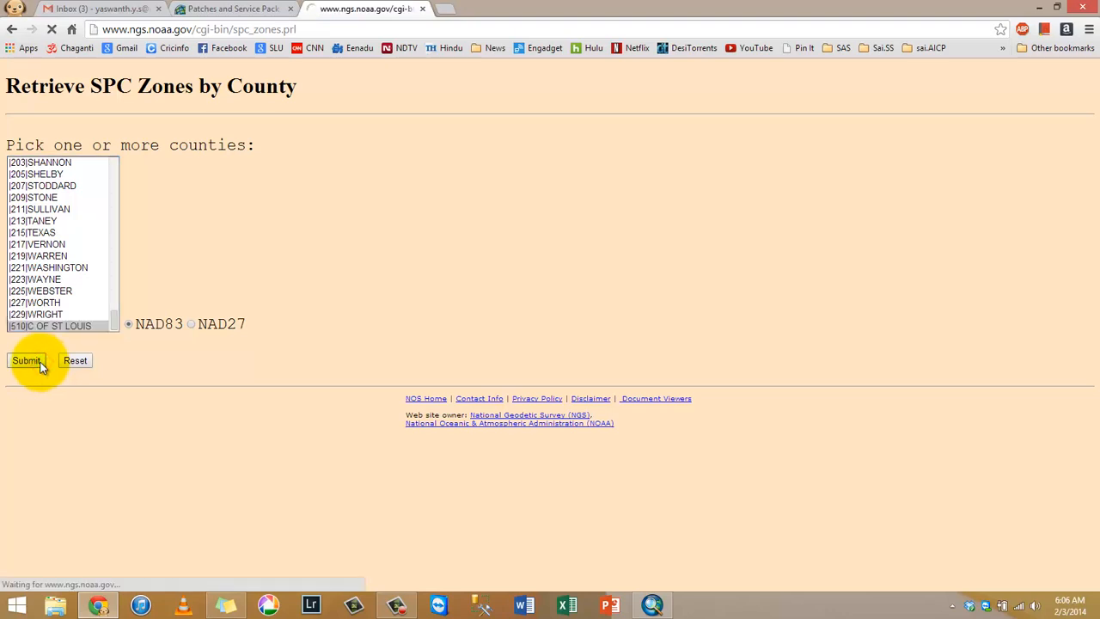
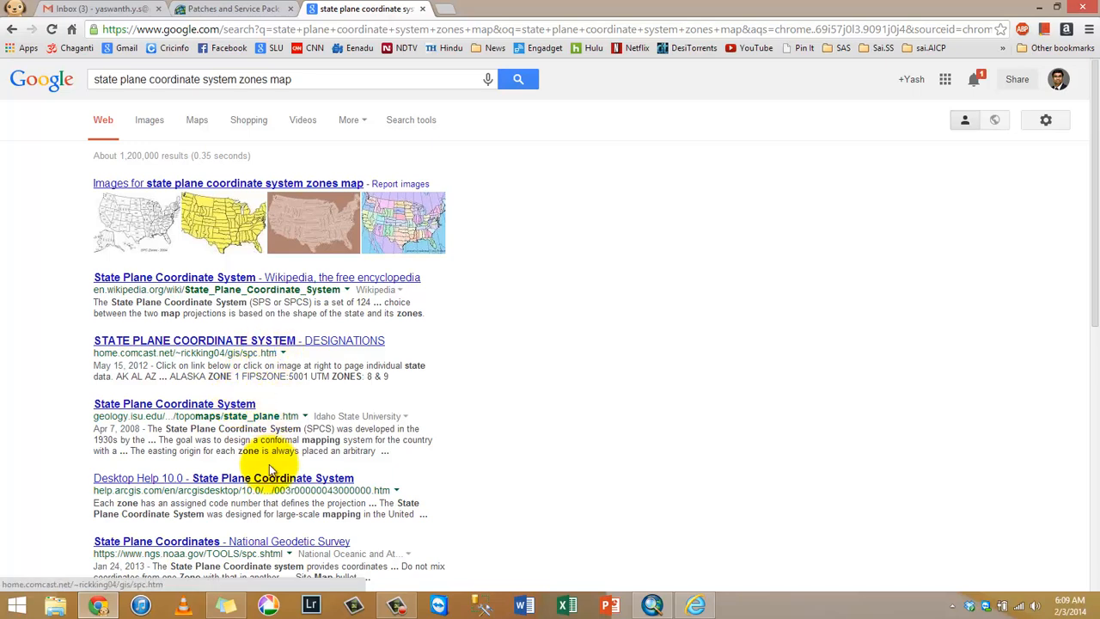
# - Open the STATE PLANE COORDINATE SYSTEM - DESIGNATIONS search result and look over the Alaska zone entries
pyautogui.click(266, 336)
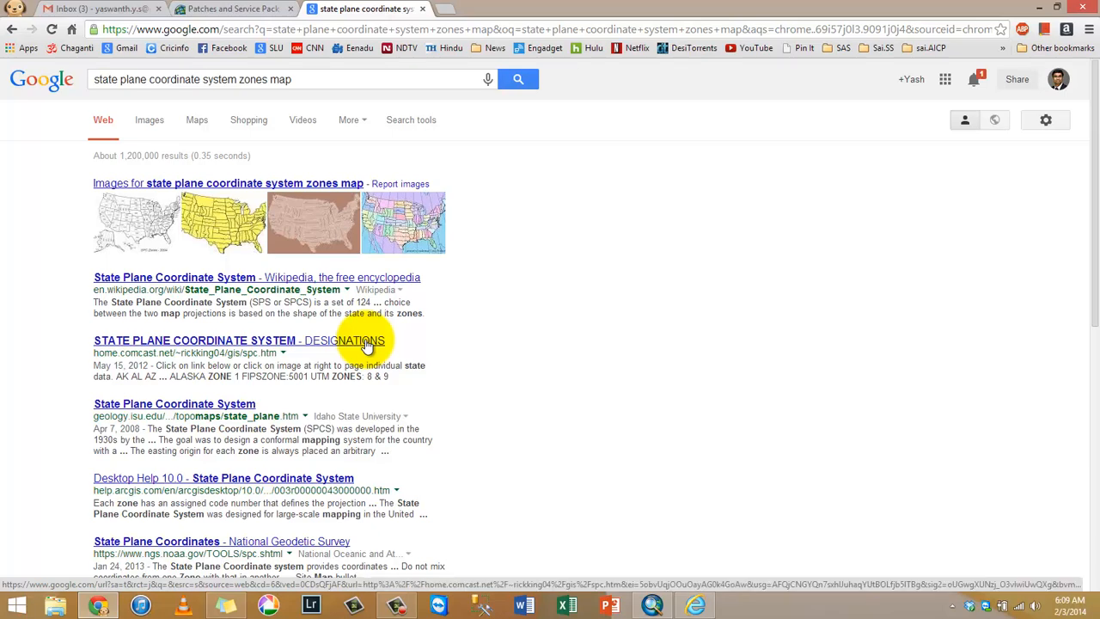
pyautogui.click(366, 343)
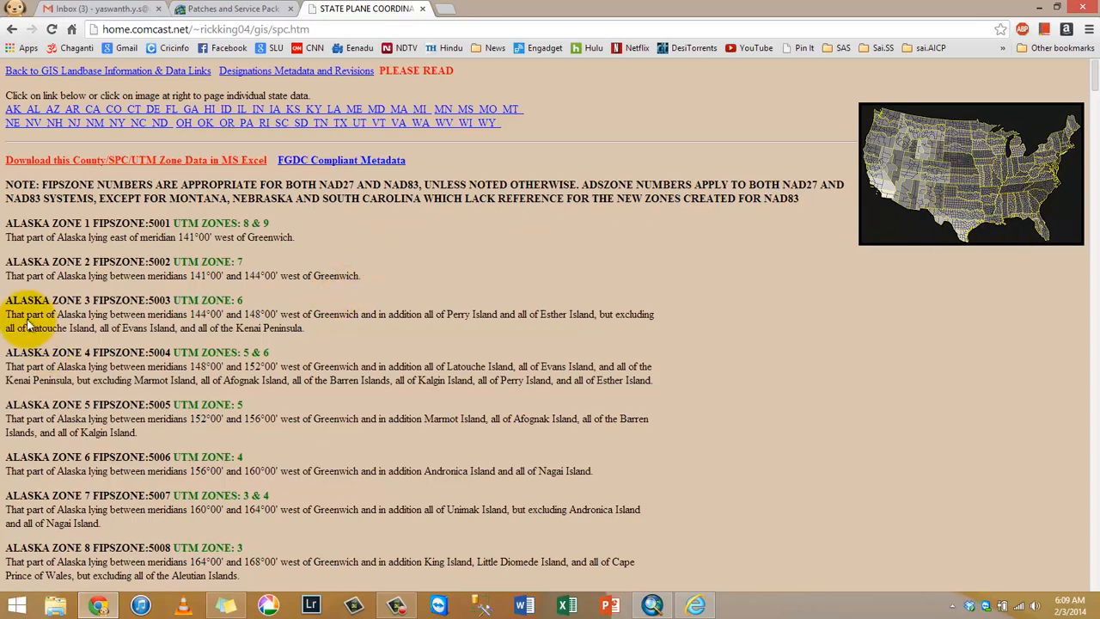
pyautogui.moveTo(32, 261); pyautogui.dragTo(116, 262)
pyautogui.click(286, 275)
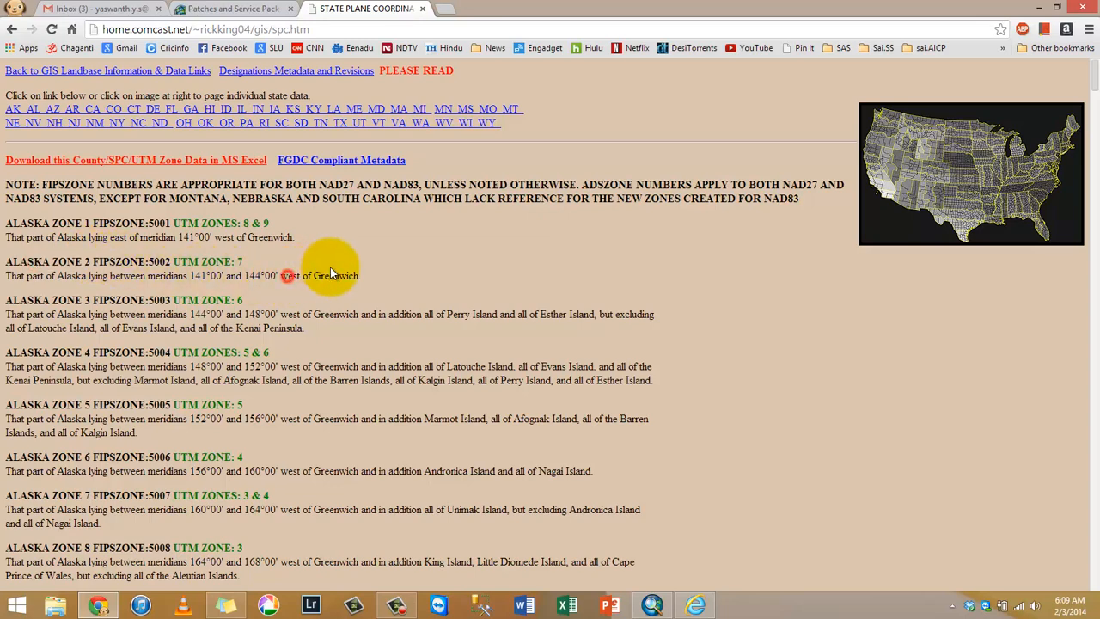
# - Jump to the Nebraska zones from the US map image and return to the map at the start of the page
pyautogui.click(973, 165)
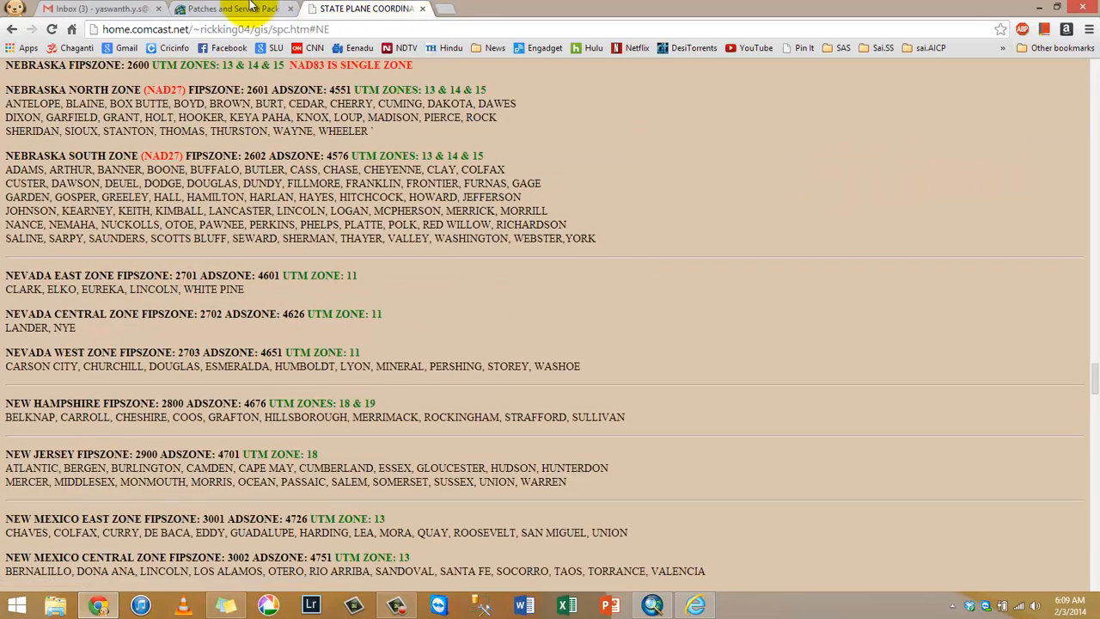
pyautogui.scroll(20, 729, 299)
pyautogui.scroll(15, 729, 297)
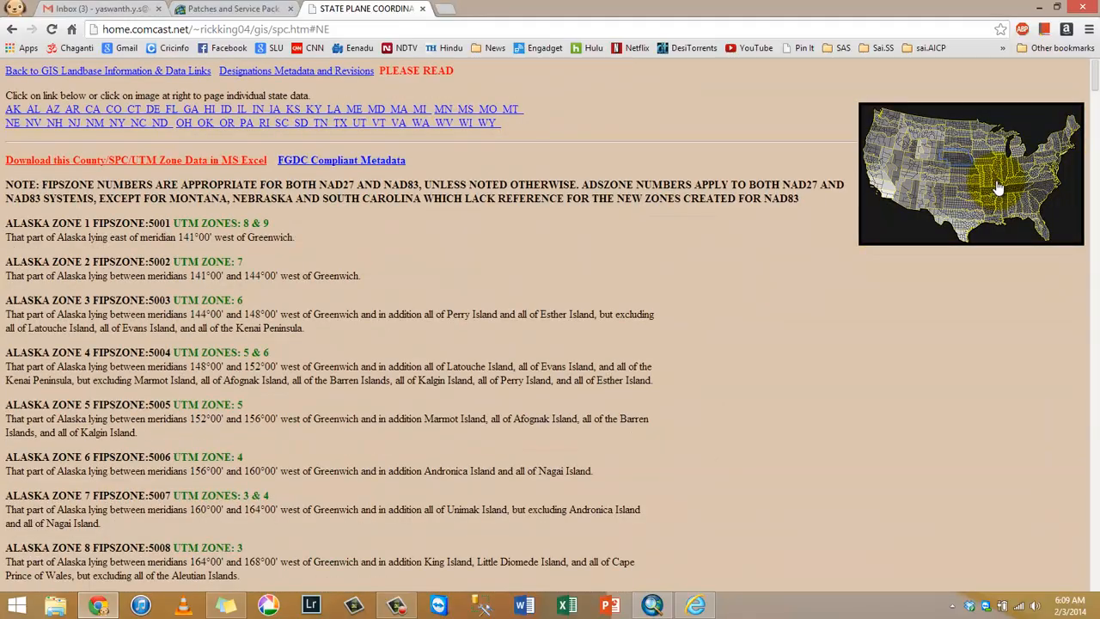
# - Jump to the Illinois zones from the US map image and browse from there to the Missouri zone listings
pyautogui.click(997, 185)
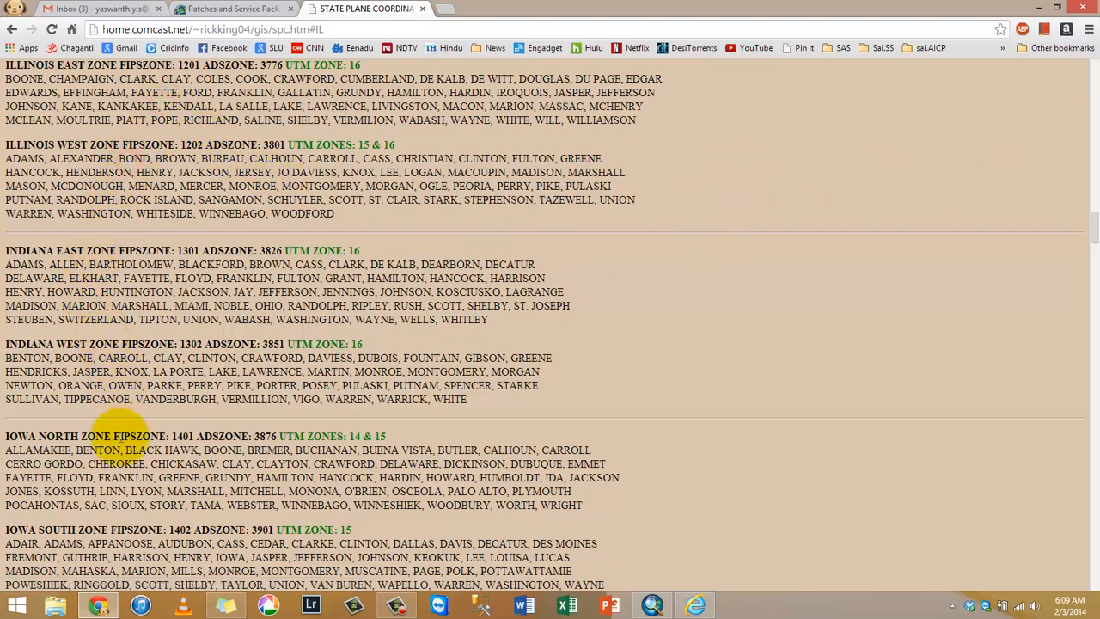
pyautogui.scroll(3, 96, 451)
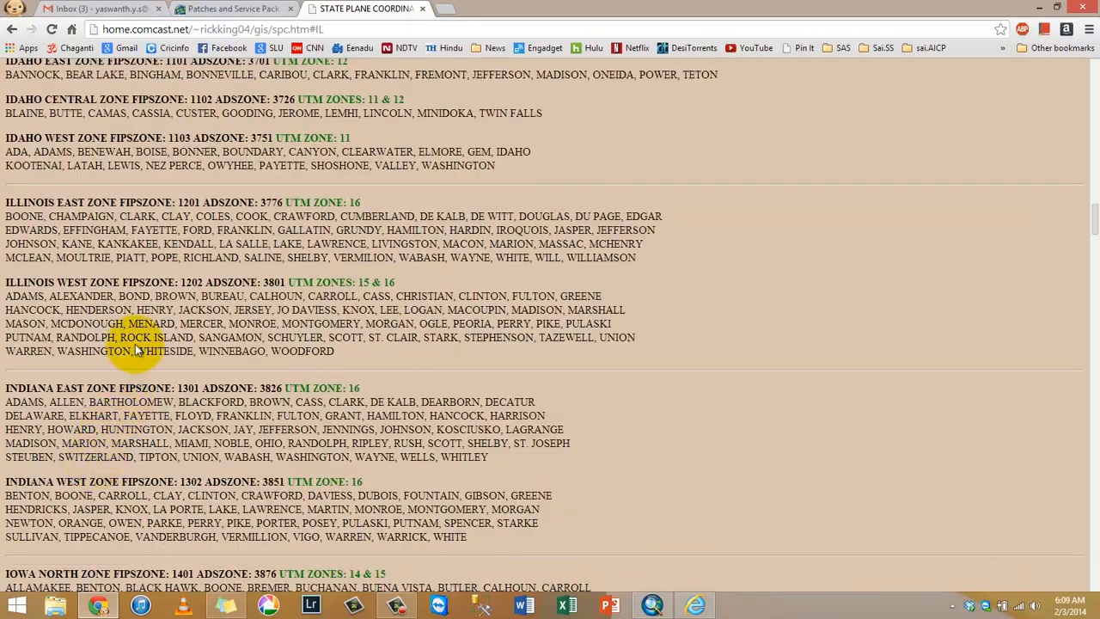
pyautogui.scroll(5, 142, 352)
pyautogui.scroll(-20, 135, 346)
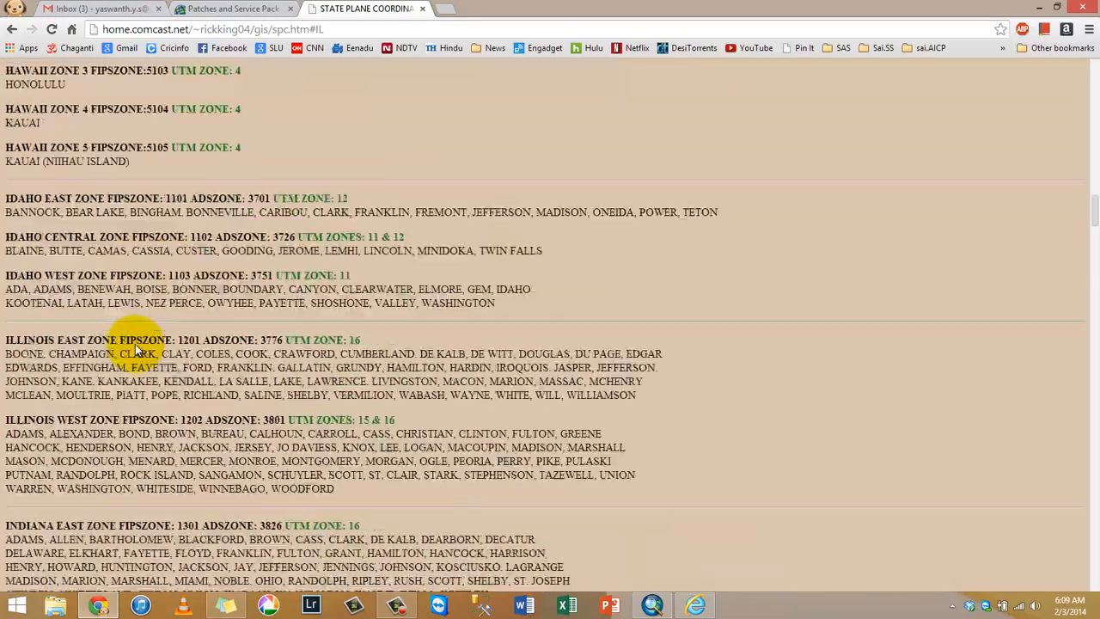
pyautogui.scroll(-7, 135, 348)
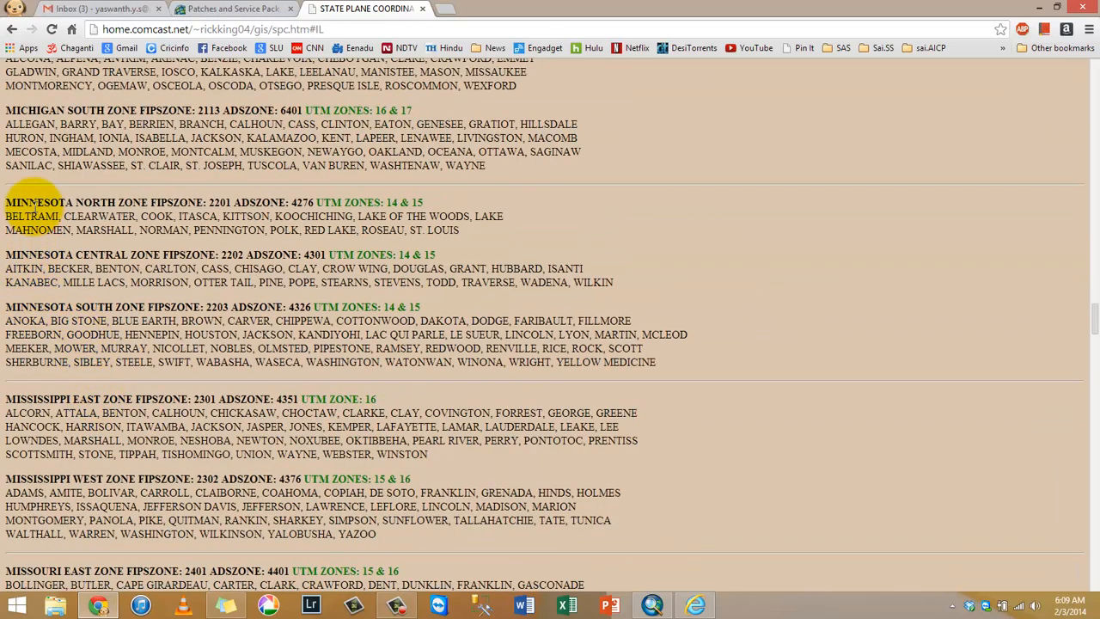
pyautogui.scroll(-3, 36, 202)
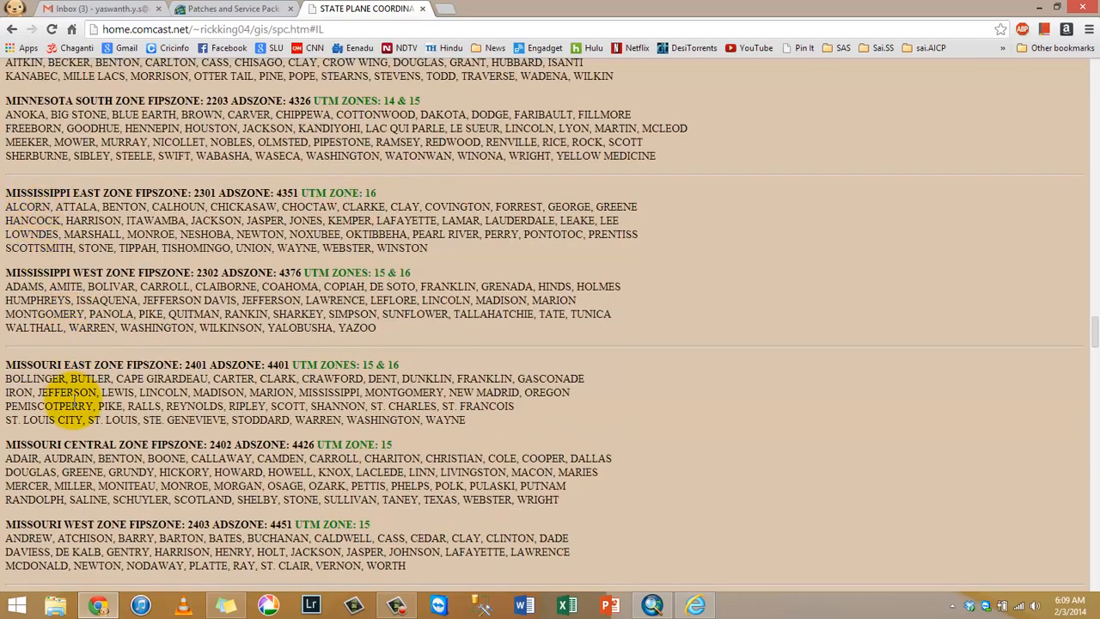
pyautogui.scroll(-1, 59, 371)
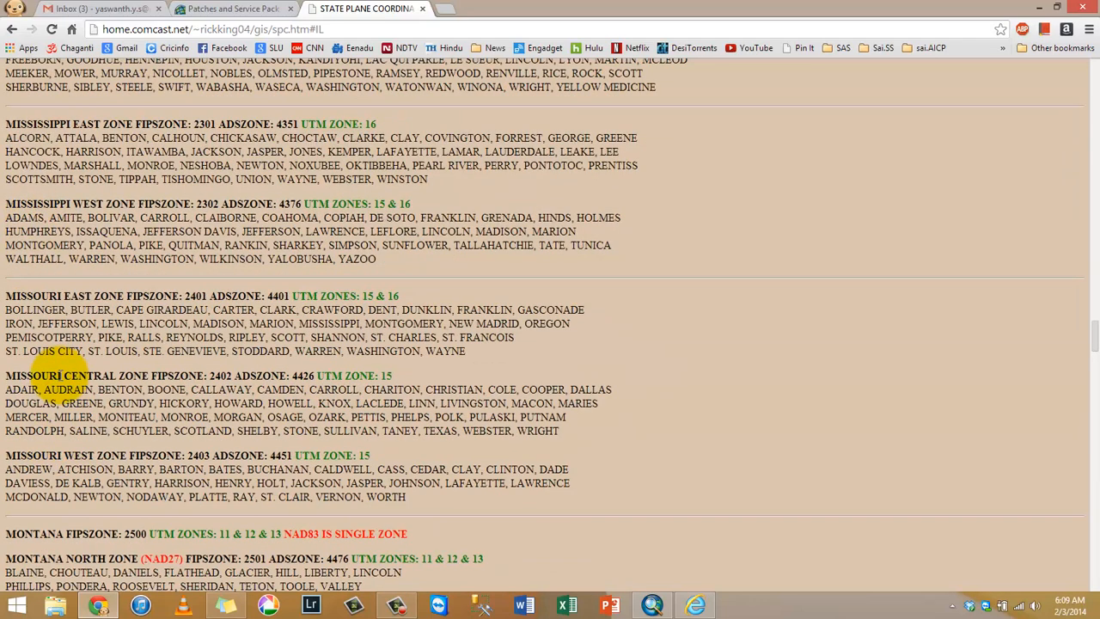
# - Highlight the county list under MISSOURI EAST ZONE, pointing out the ST. LOUIS CITY entry
pyautogui.moveTo(12, 311); pyautogui.dragTo(552, 352)
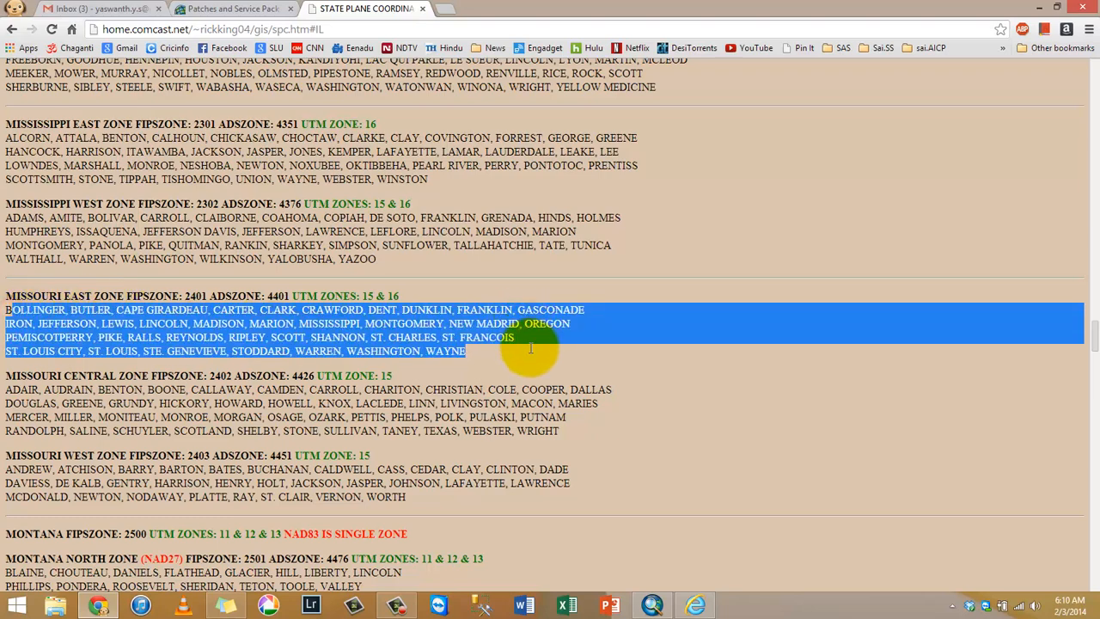
pyautogui.click(503, 354)
pyautogui.moveTo(78, 353); pyautogui.dragTo(5, 354)
pyautogui.click(89, 353)
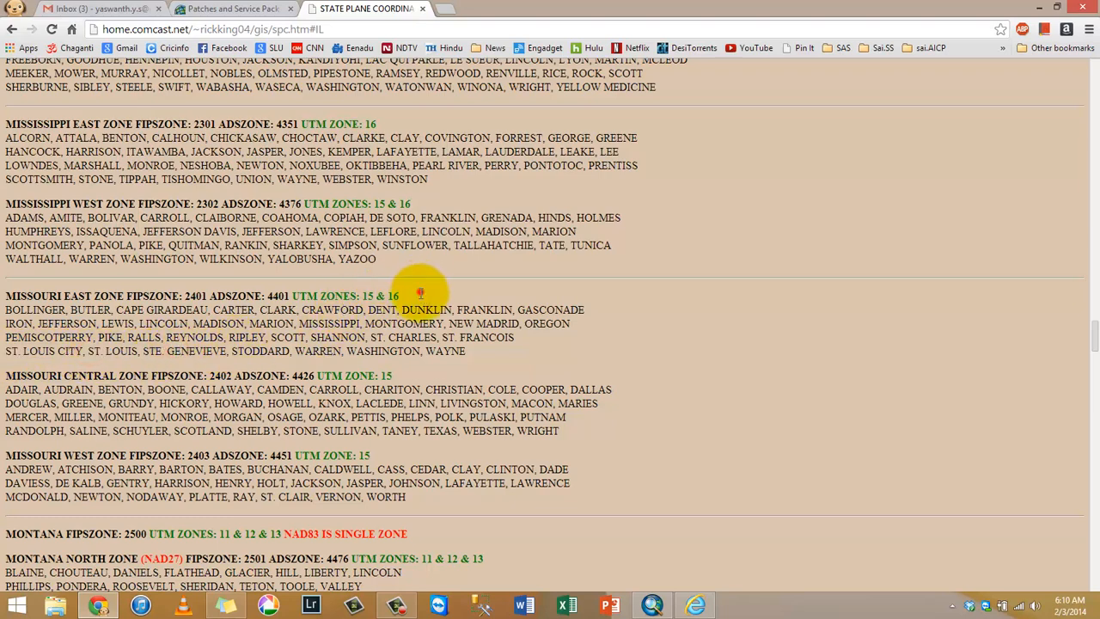
# - Highlight the UTM zones and the FIPSZONE number in the MISSOURI EAST ZONE heading
pyautogui.moveTo(420, 293); pyautogui.dragTo(299, 295)
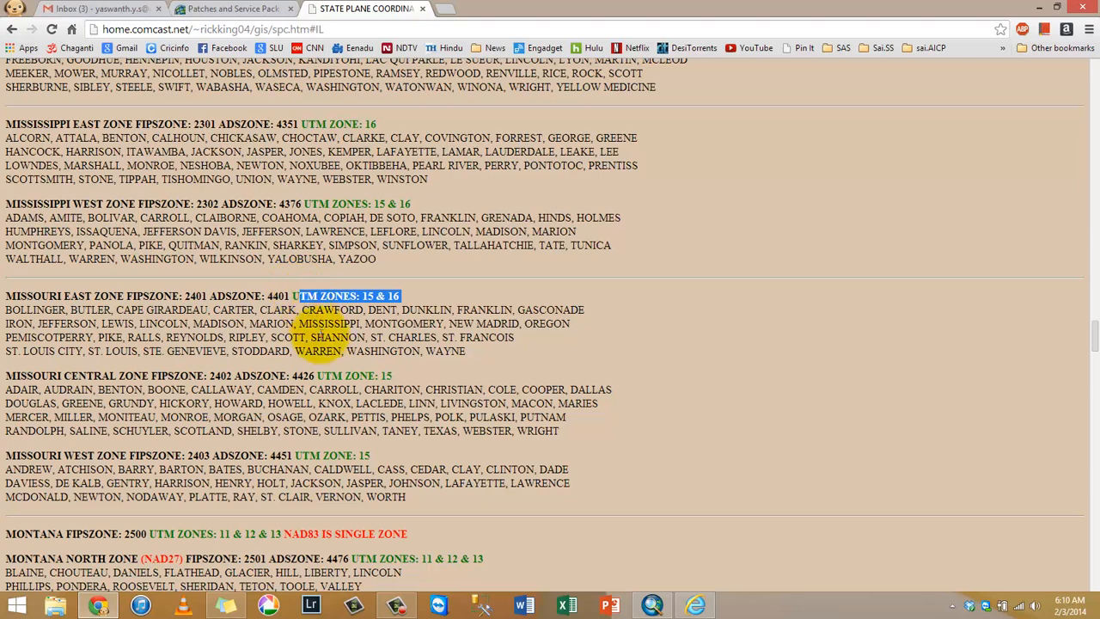
pyautogui.click(318, 337)
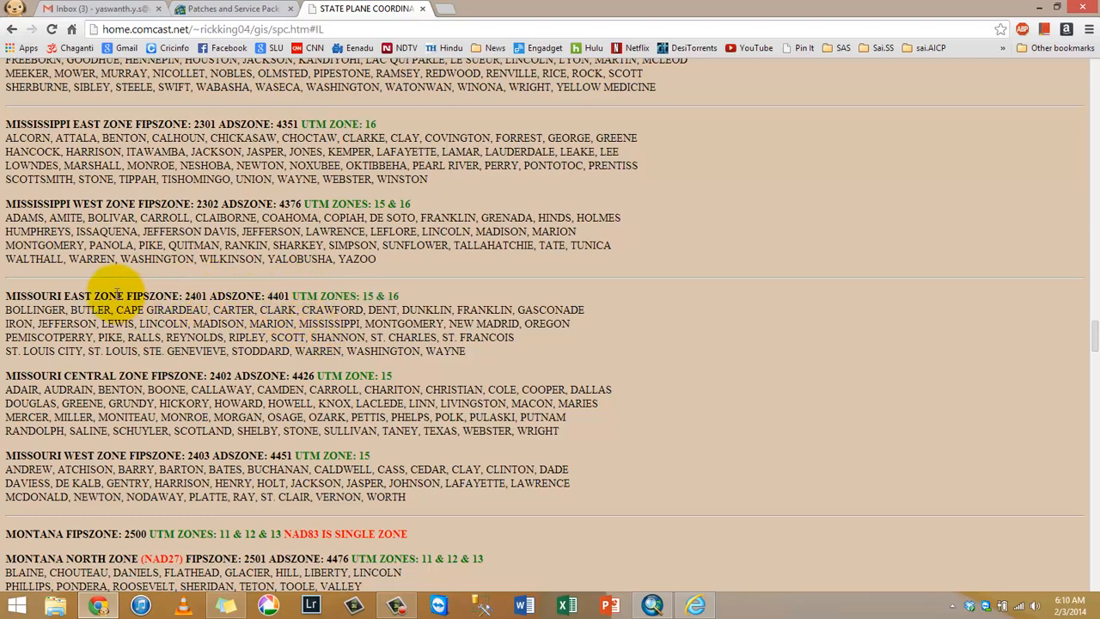
pyautogui.moveTo(123, 295); pyautogui.dragTo(182, 295)
pyautogui.click(189, 296)
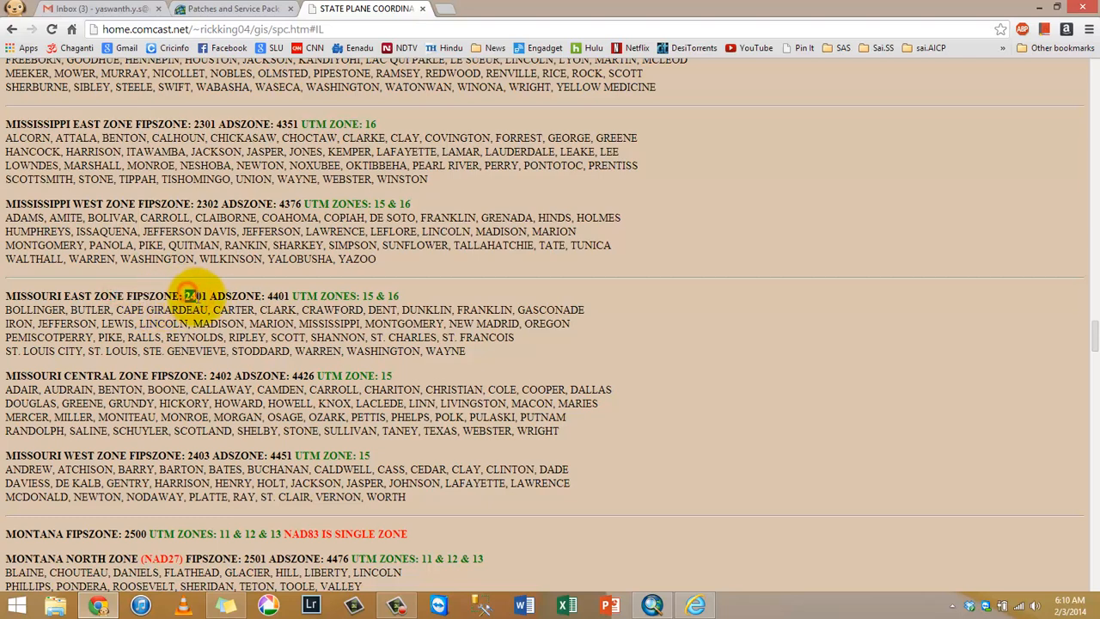
pyautogui.doubleClick(195, 296)
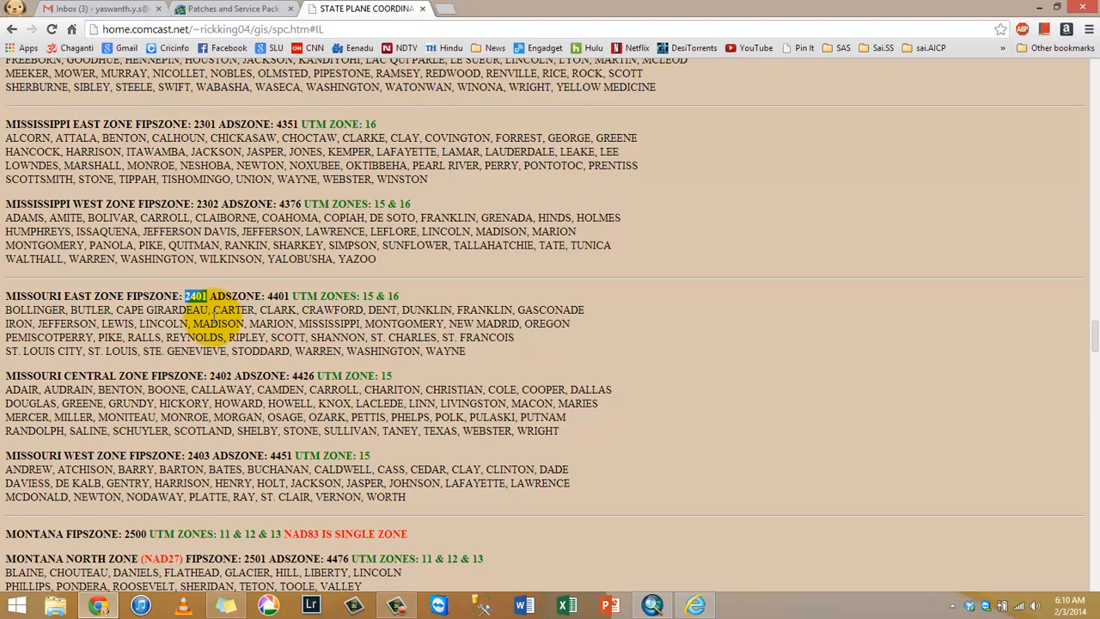
# - Search the zone designations page for "alleghany" and cycle through the matching county entries
pyautogui.scroll(-1, 226, 278)
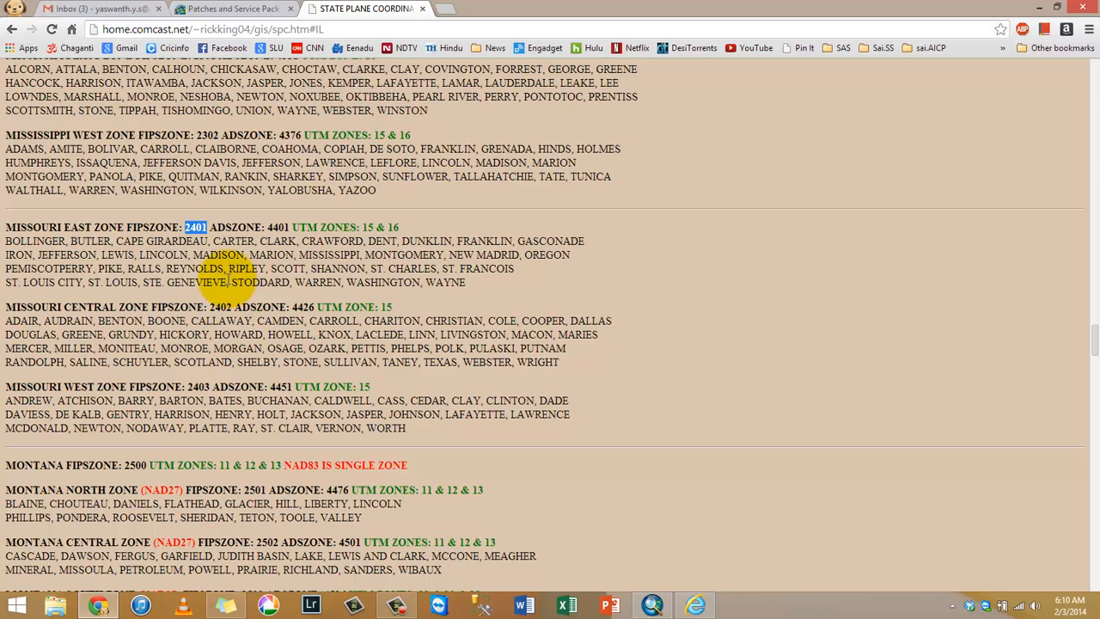
pyautogui.click(211, 352)
pyautogui.hotkey('ctrl', 'f')
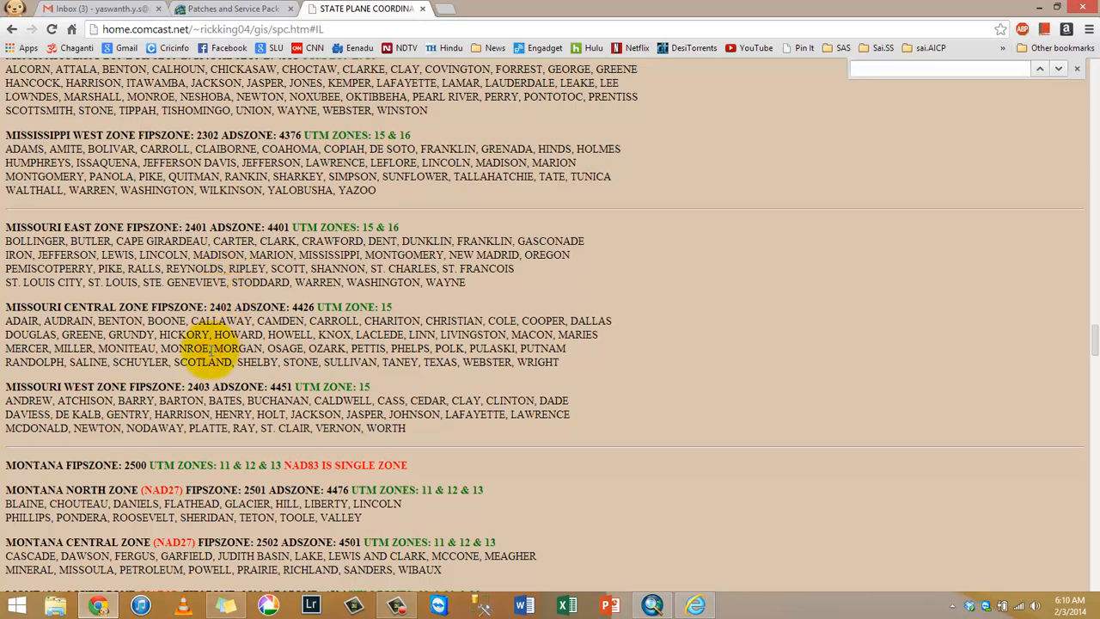
pyautogui.write('pe')
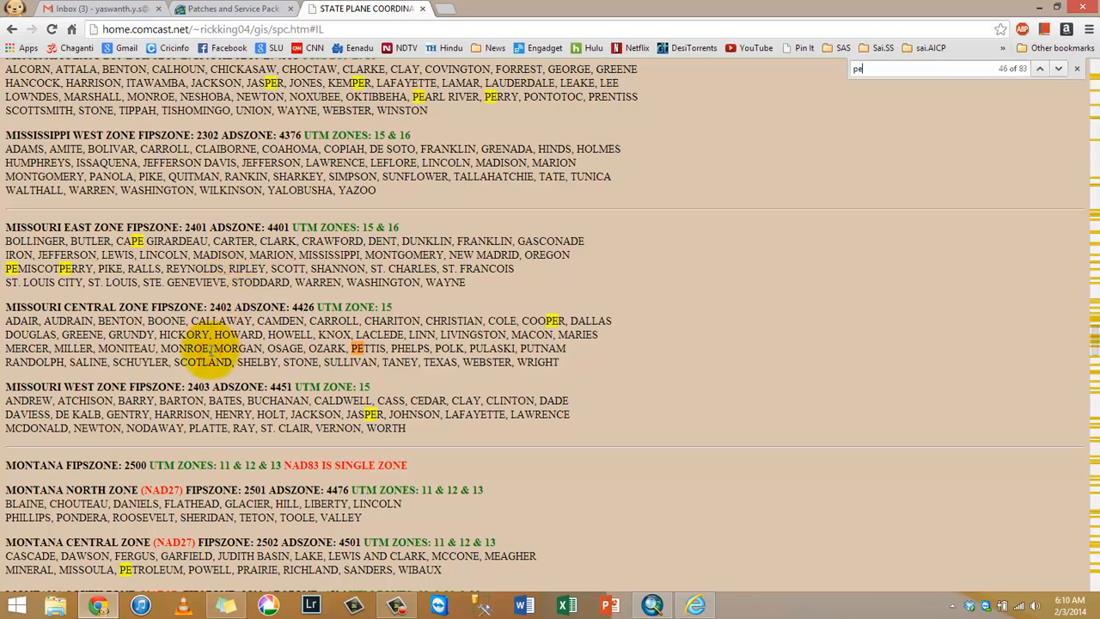
pyautogui.press('BackSpace')
pyautogui.press('BackSpace')
pyautogui.write('alle')
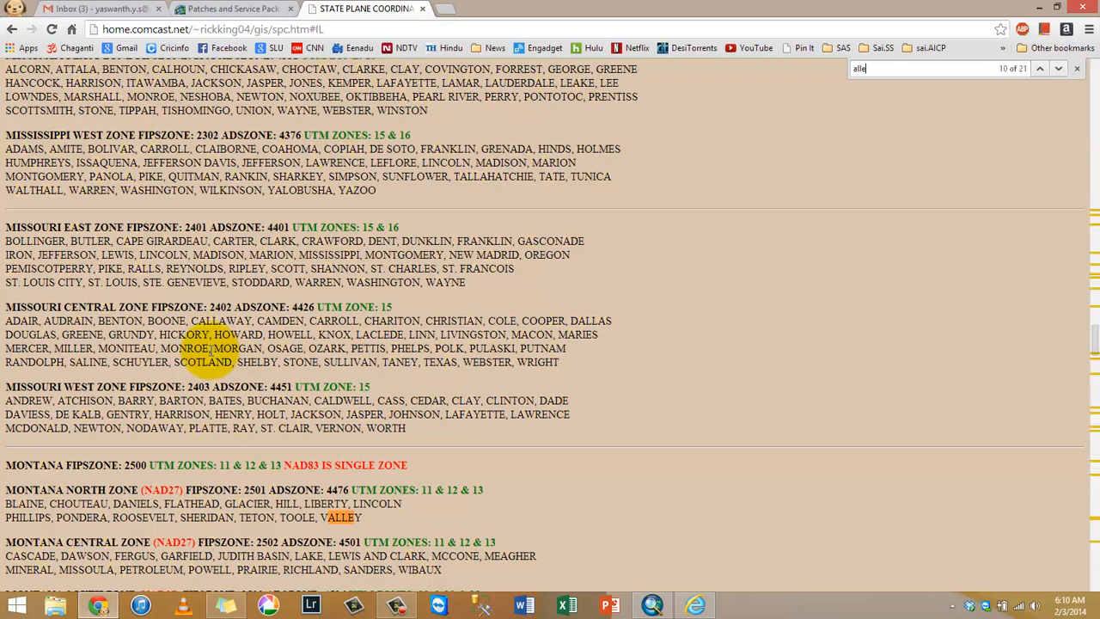
pyautogui.write('gh')
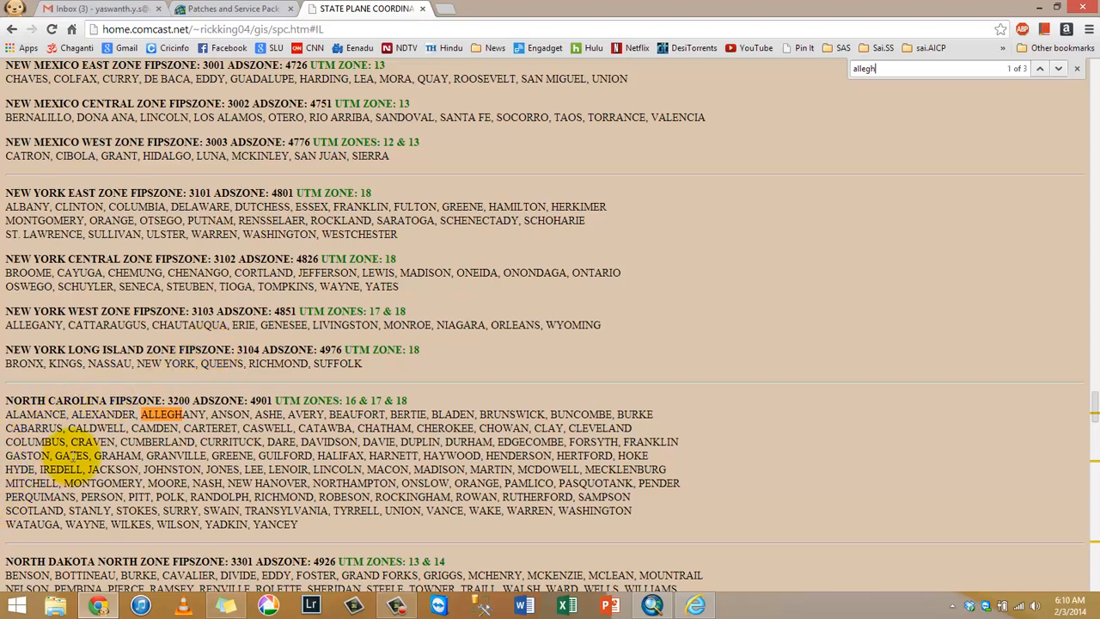
pyautogui.write('any')
pyautogui.press('Return')
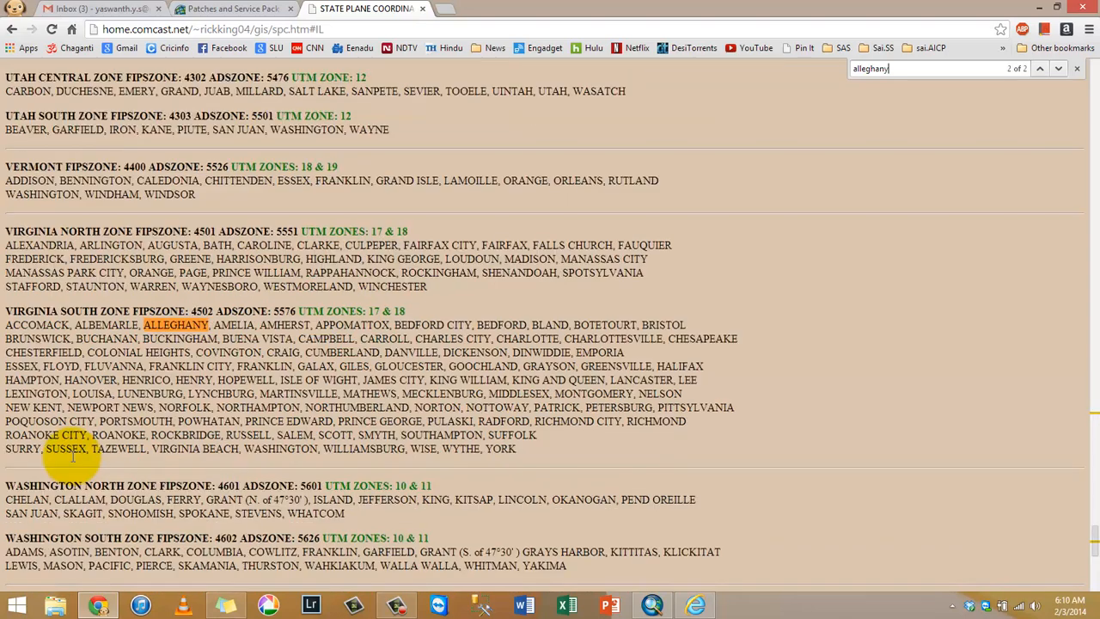
pyautogui.press('Return')
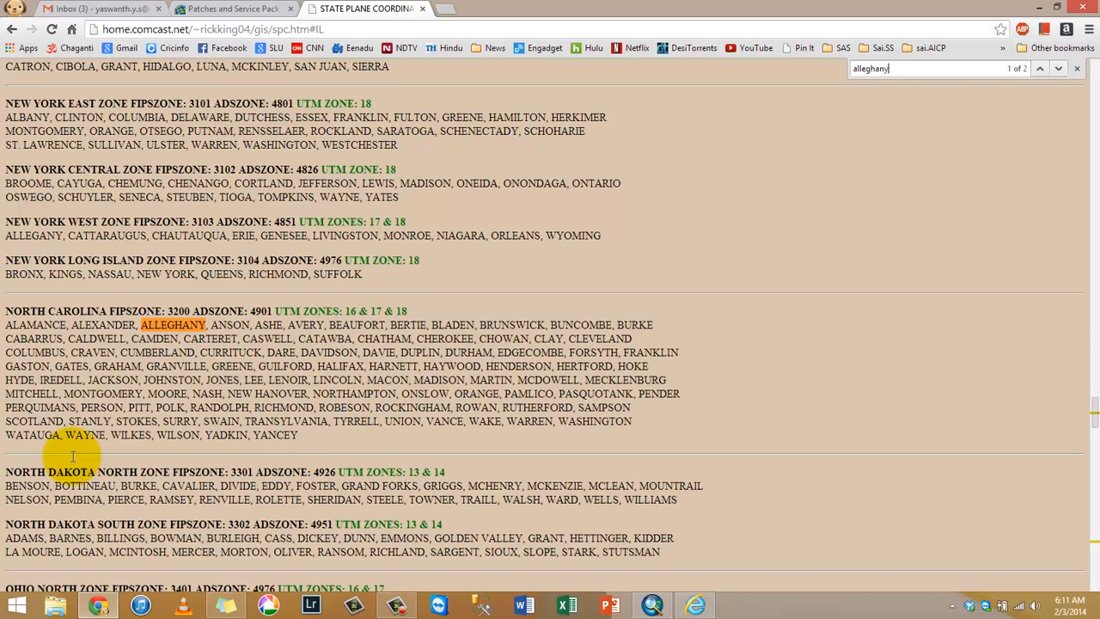
# - Check the last "alleghany" match, and search the zone designations page for "penns" instead
pyautogui.press('Return')
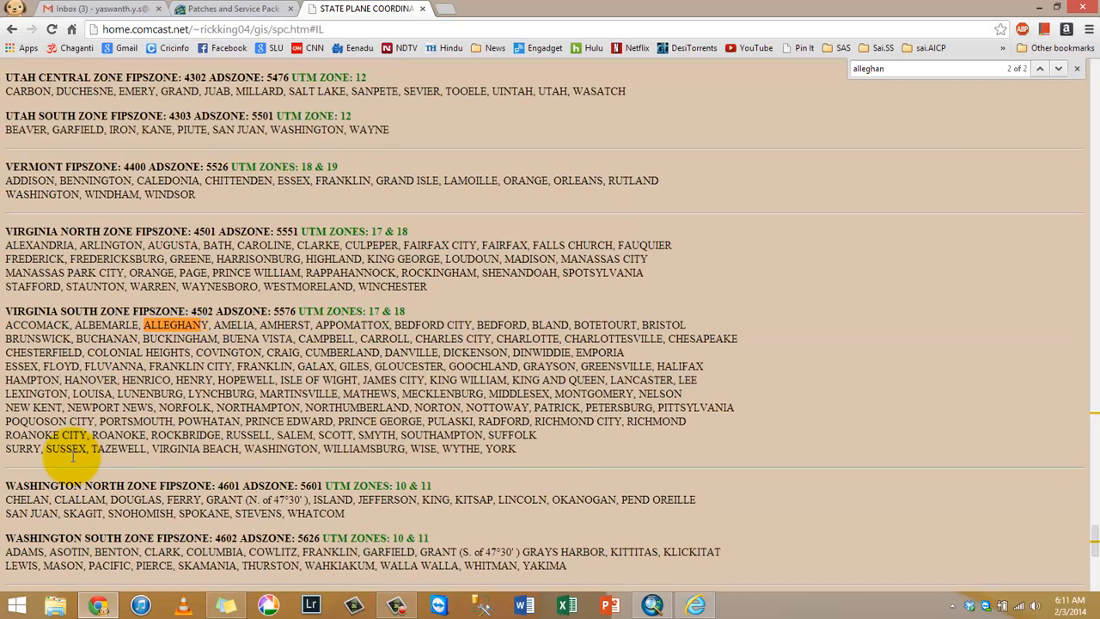
pyautogui.press('BackSpace')
pyautogui.press('BackSpace')
pyautogui.press('BackSpace')
pyautogui.press('BackSpace')
pyautogui.press('BackSpace')
pyautogui.press('BackSpace')
pyautogui.press('BackSpace')
pyautogui.press('BackSpace')
pyautogui.write('pen')
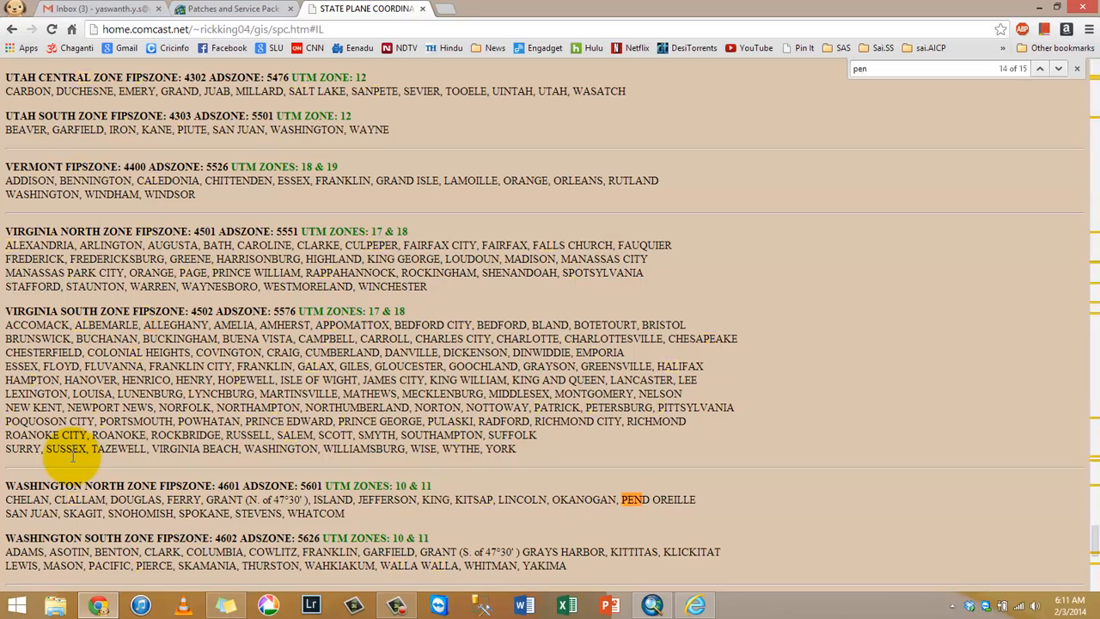
pyautogui.write('ns')
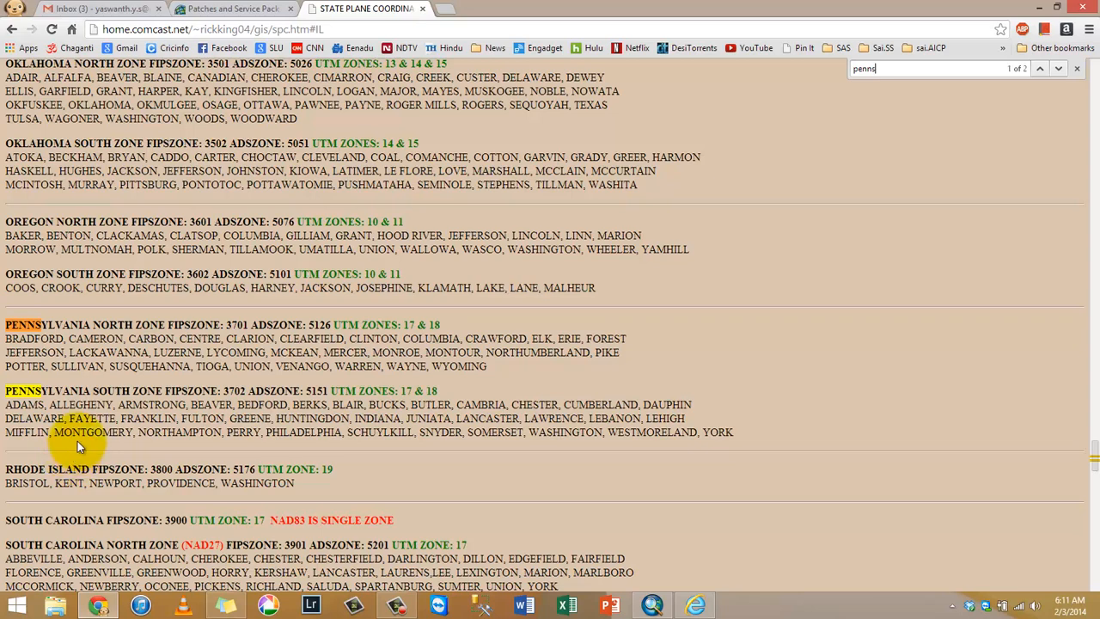
# - Highlight the ALLEGHENY county entry and the zone name in the PENNSYLVANIA SOUTH ZONE heading
pyautogui.doubleClick(80, 408)
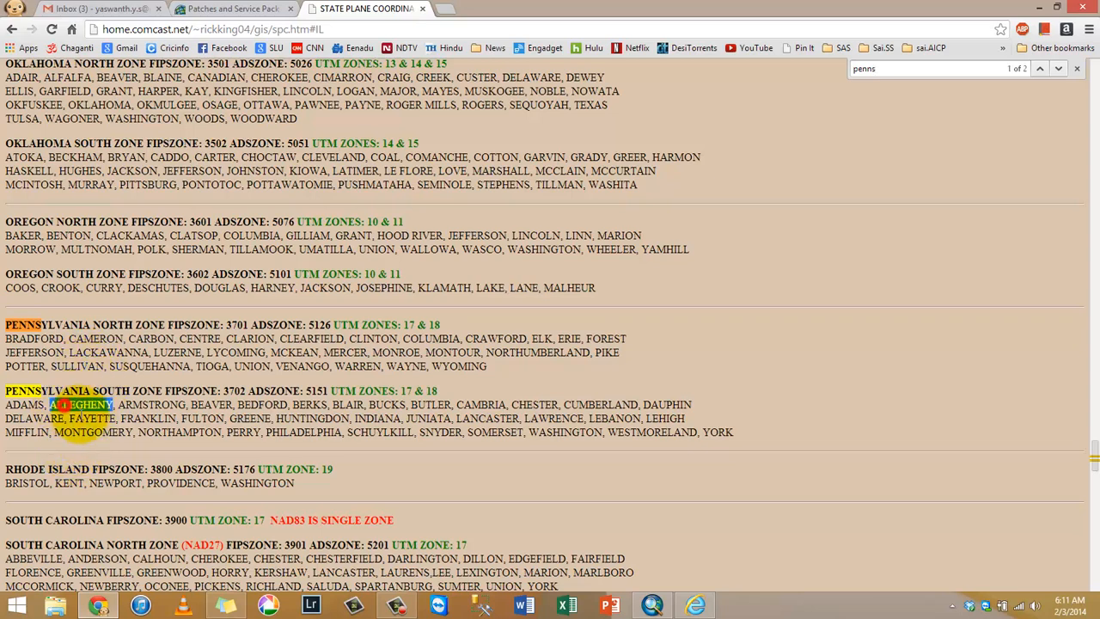
pyautogui.click(86, 417)
pyautogui.doubleClick(88, 407)
pyautogui.click(95, 419)
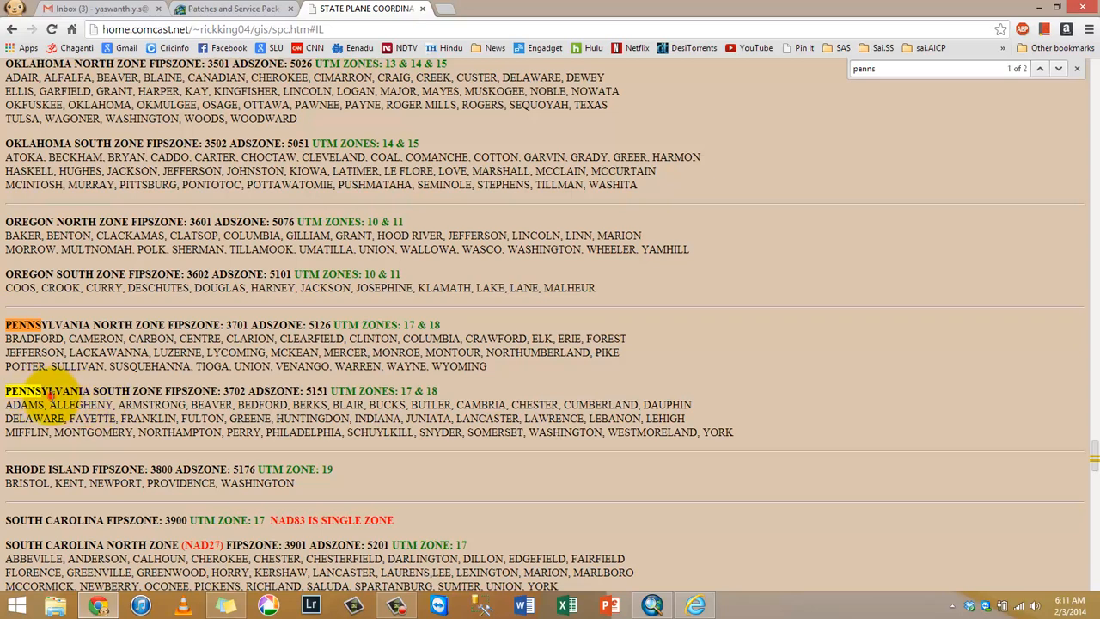
pyautogui.moveTo(50, 395); pyautogui.dragTo(119, 395)
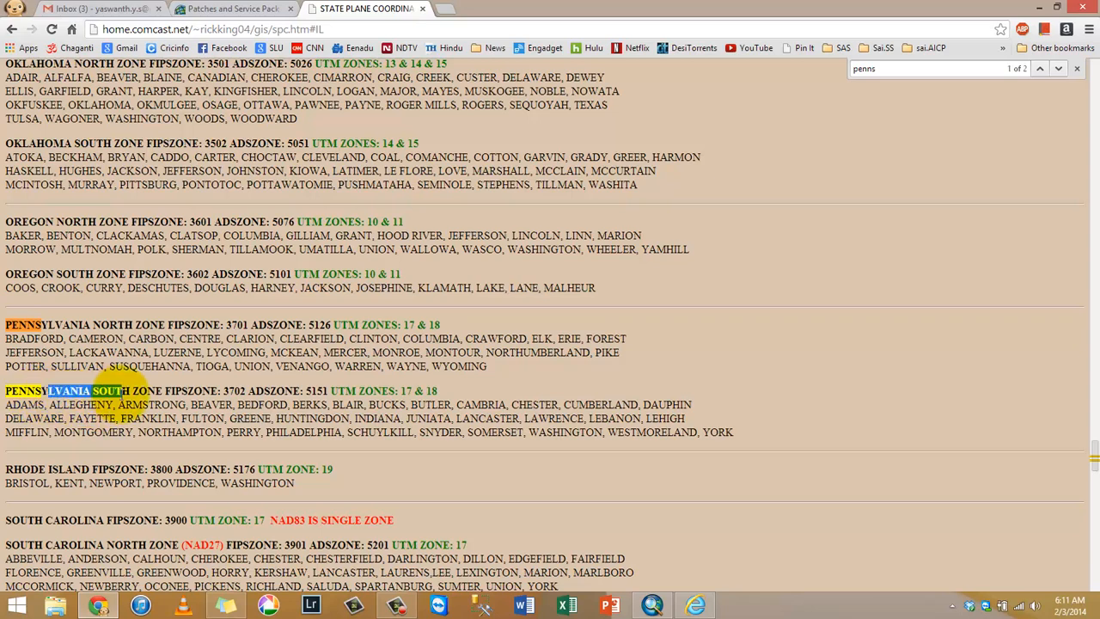
pyautogui.click(179, 411)
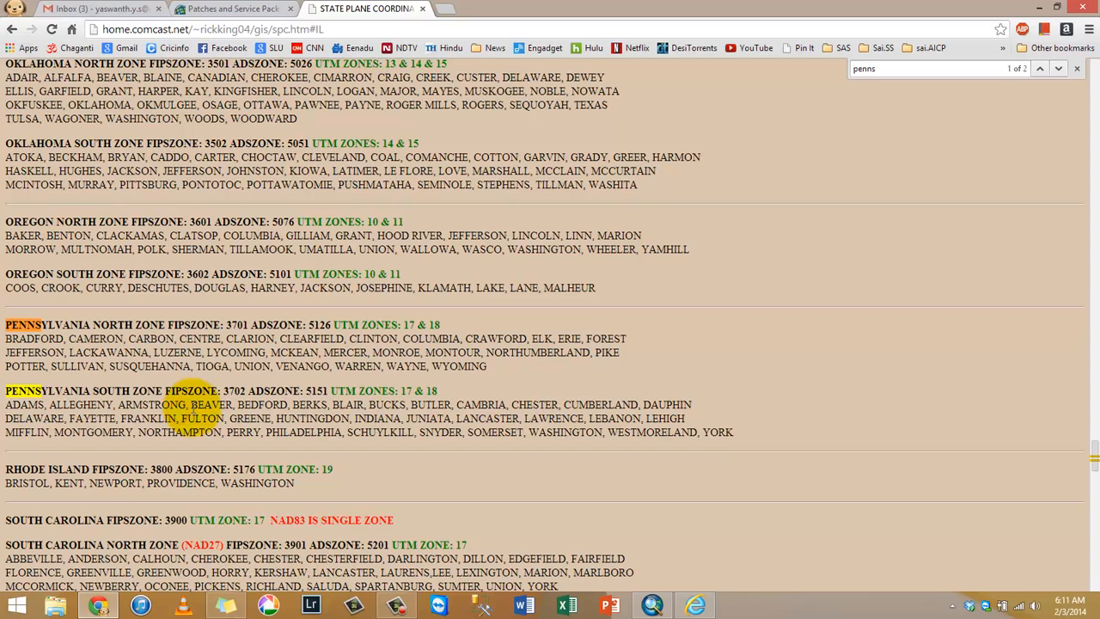
# - Highlight the FIPSZONE number and the UTM zones in the PENNSYLVANIA SOUTH ZONE heading
pyautogui.doubleClick(233, 391)
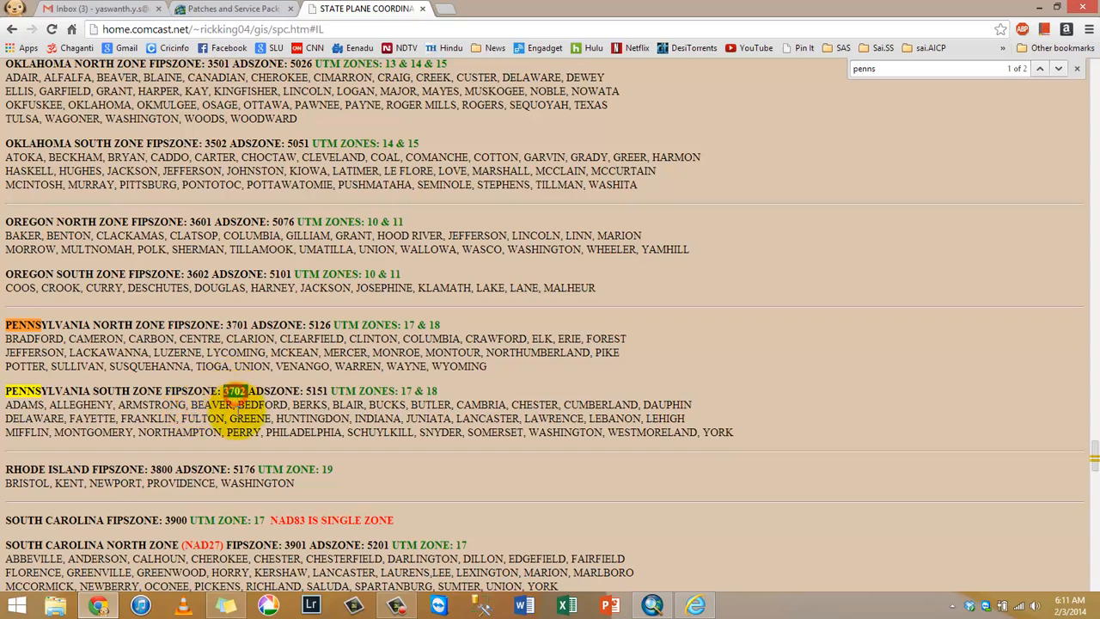
pyautogui.click(233, 412)
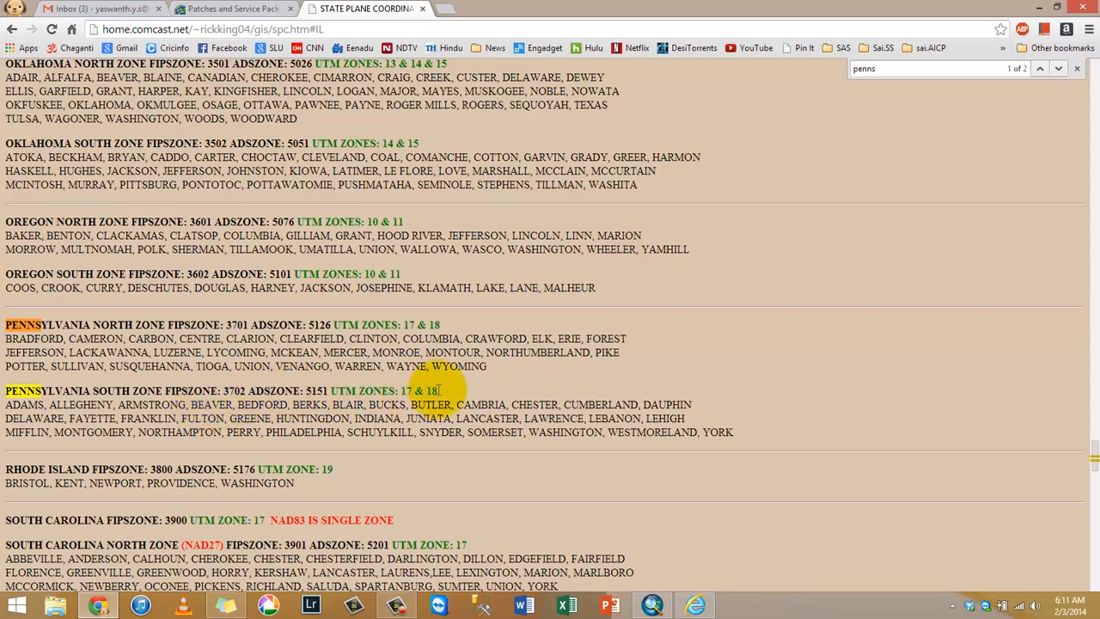
pyautogui.moveTo(444, 393); pyautogui.dragTo(374, 402)
pyautogui.click(338, 415)
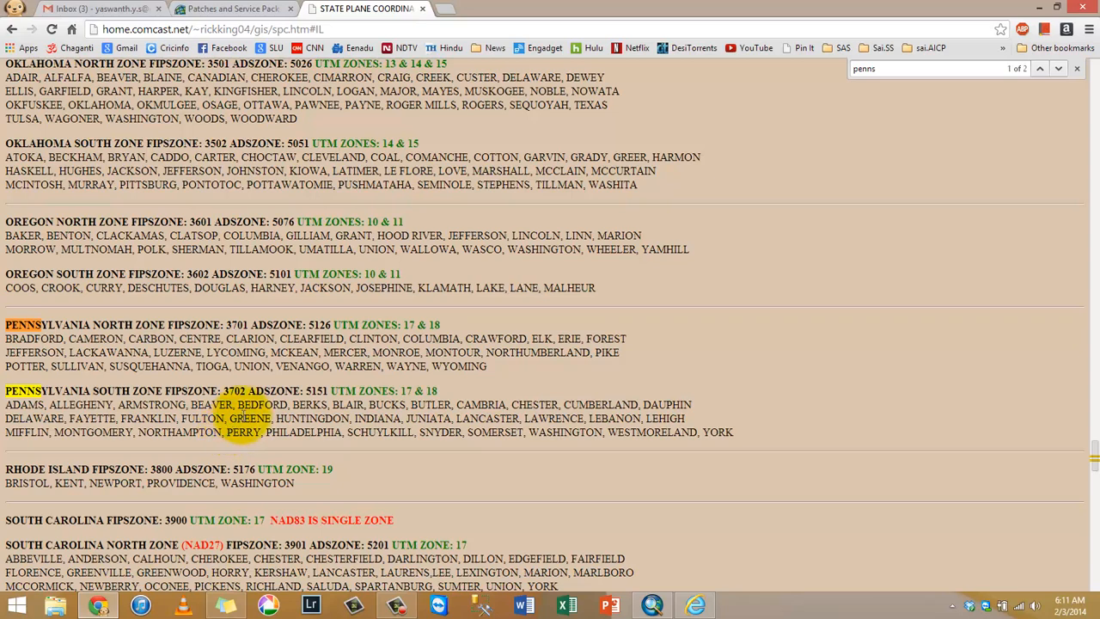
pyautogui.doubleClick(233, 390)
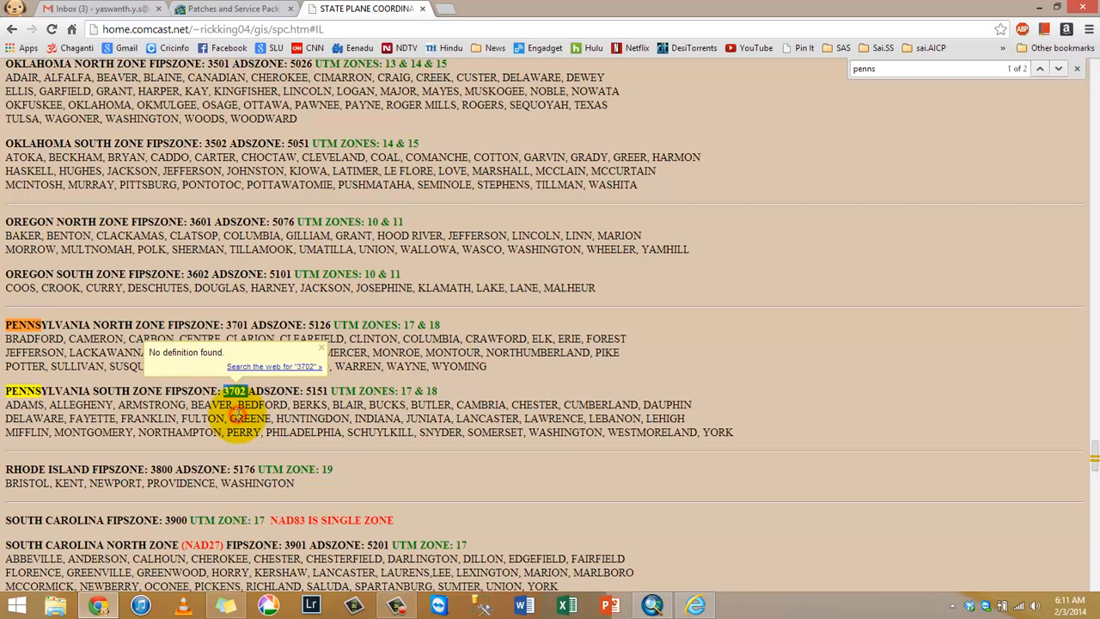
pyautogui.click(238, 415)
# - Switch to ArcMap and start a new map document from the Blank Map template
pyautogui.click(652, 604)
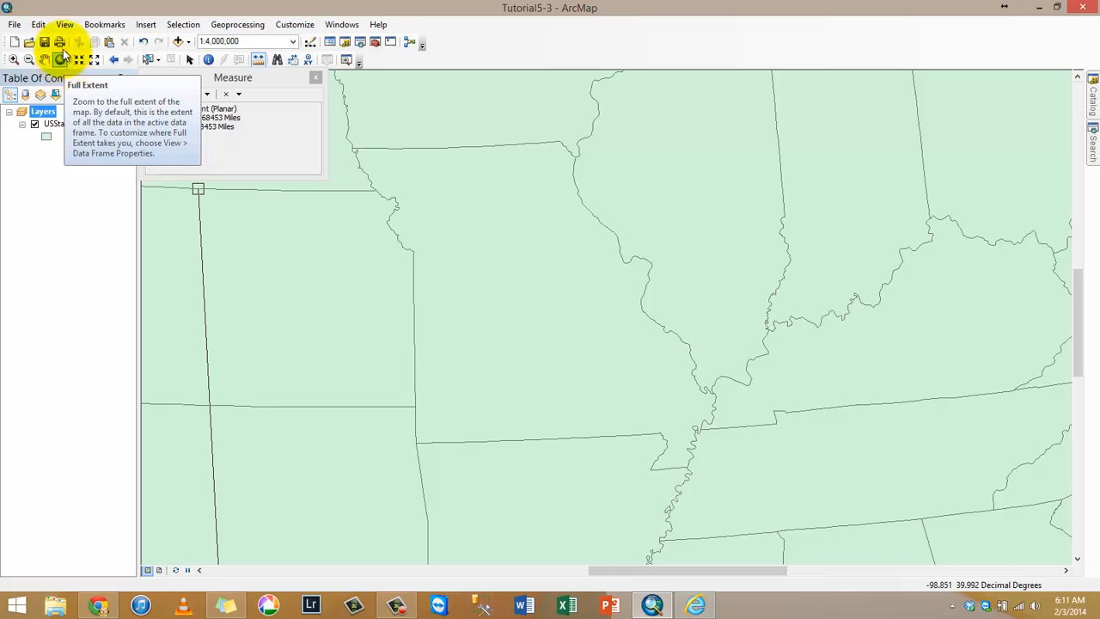
pyautogui.click(14, 41)
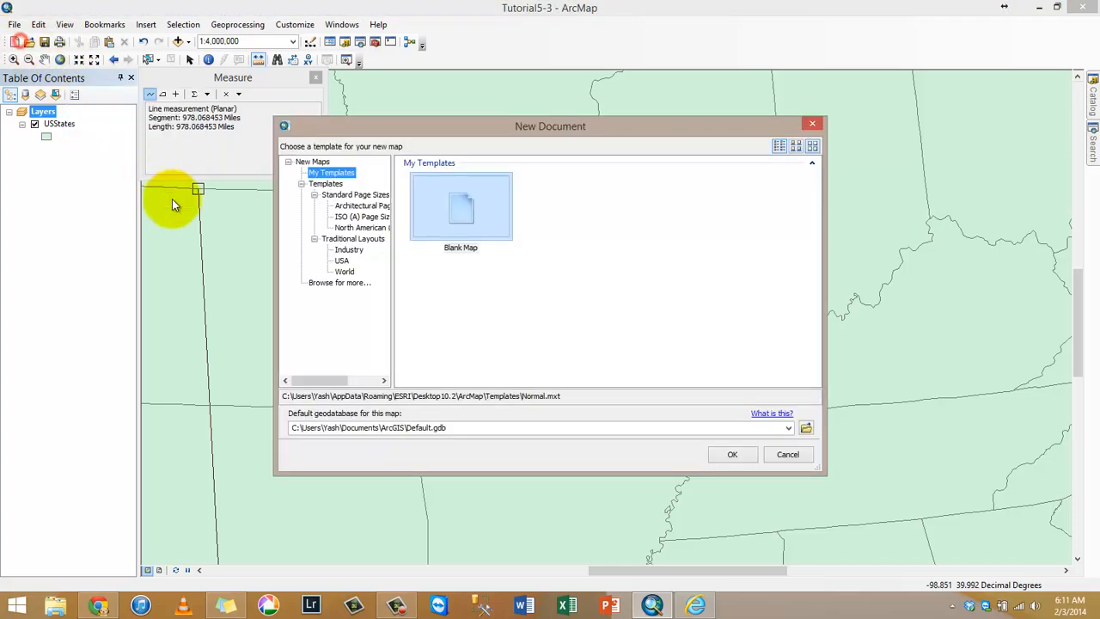
pyautogui.doubleClick(477, 228)
pyautogui.click(567, 328)
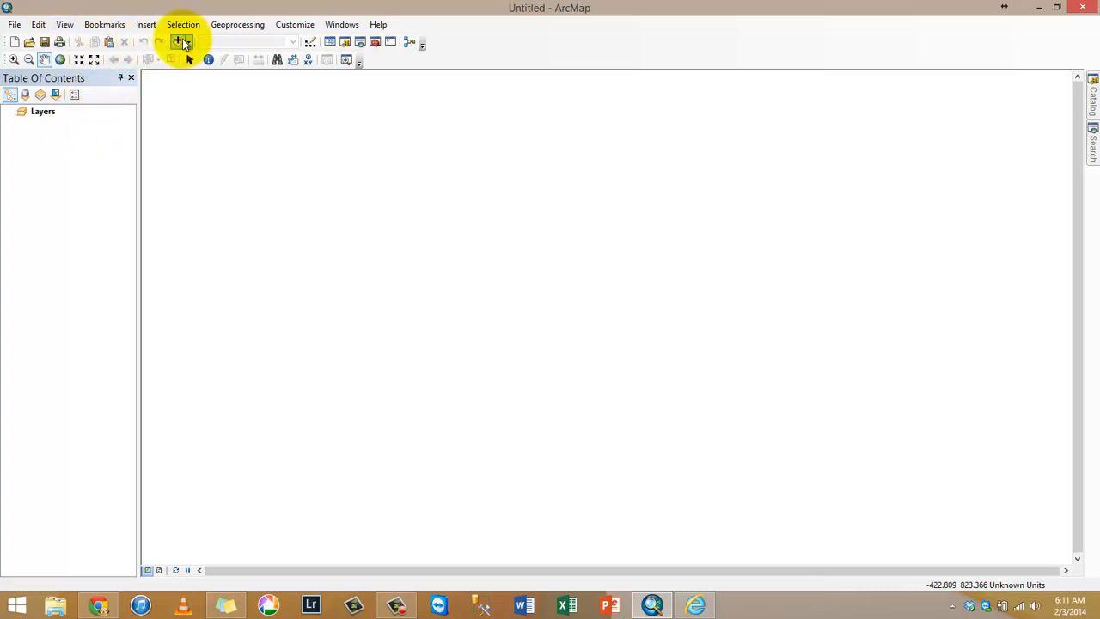
# - Add the Munic feature class from AlleghenyCounty.gdb to the blank map
pyautogui.click(1093, 99)
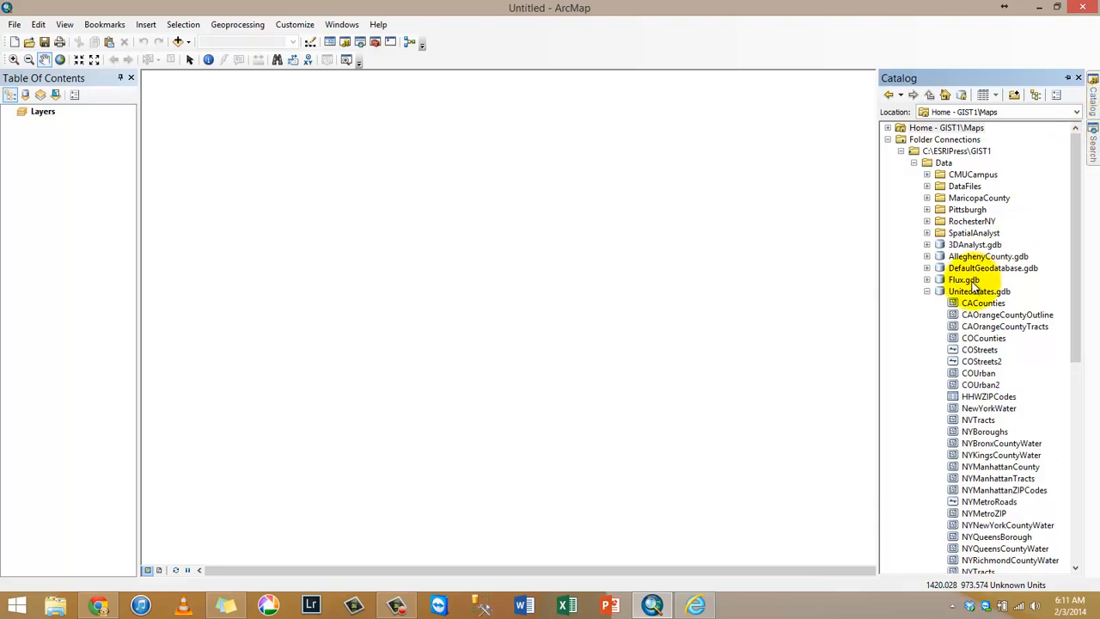
pyautogui.click(926, 256)
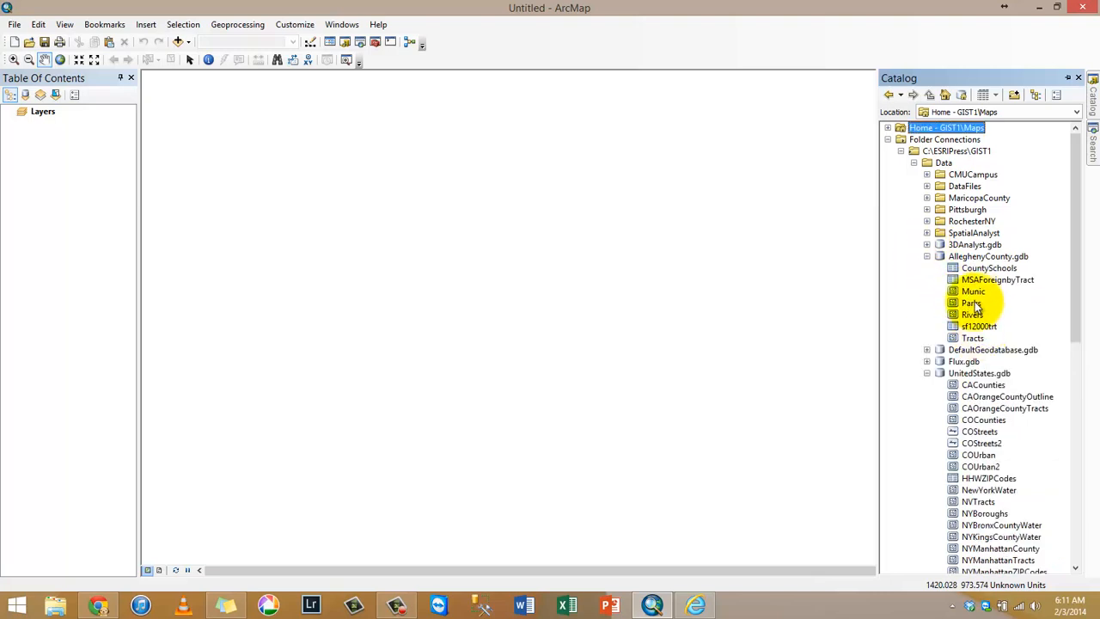
pyautogui.moveTo(974, 292); pyautogui.dragTo(609, 334)
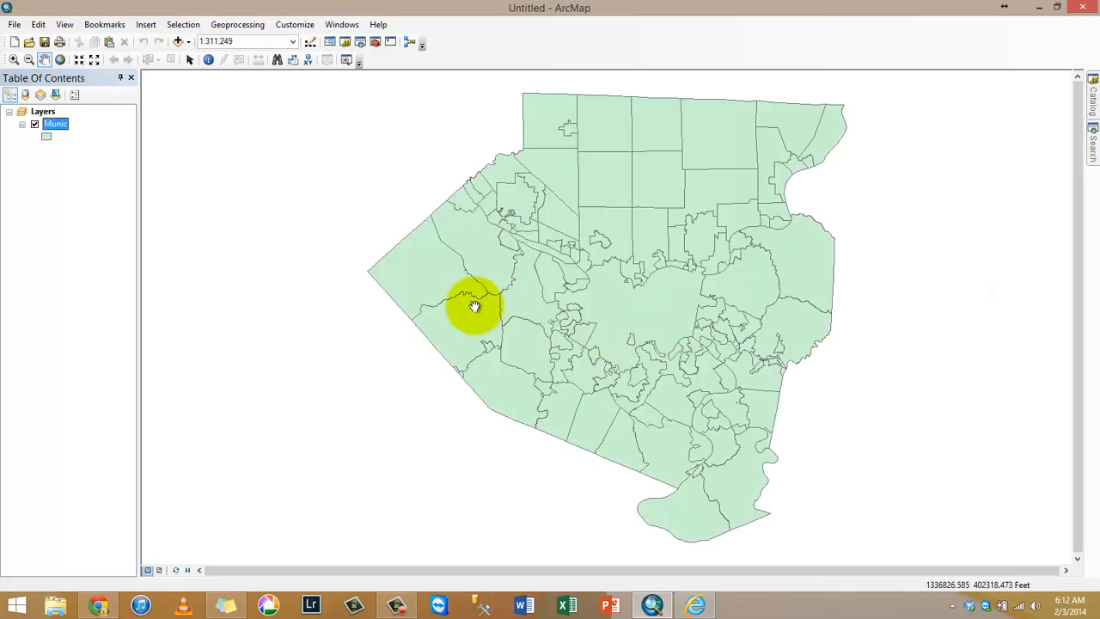
# - Open the Munic layer's source properties and look up its projected coordinate system
pyautogui.rightClick(64, 125)
pyautogui.click(168, 407)
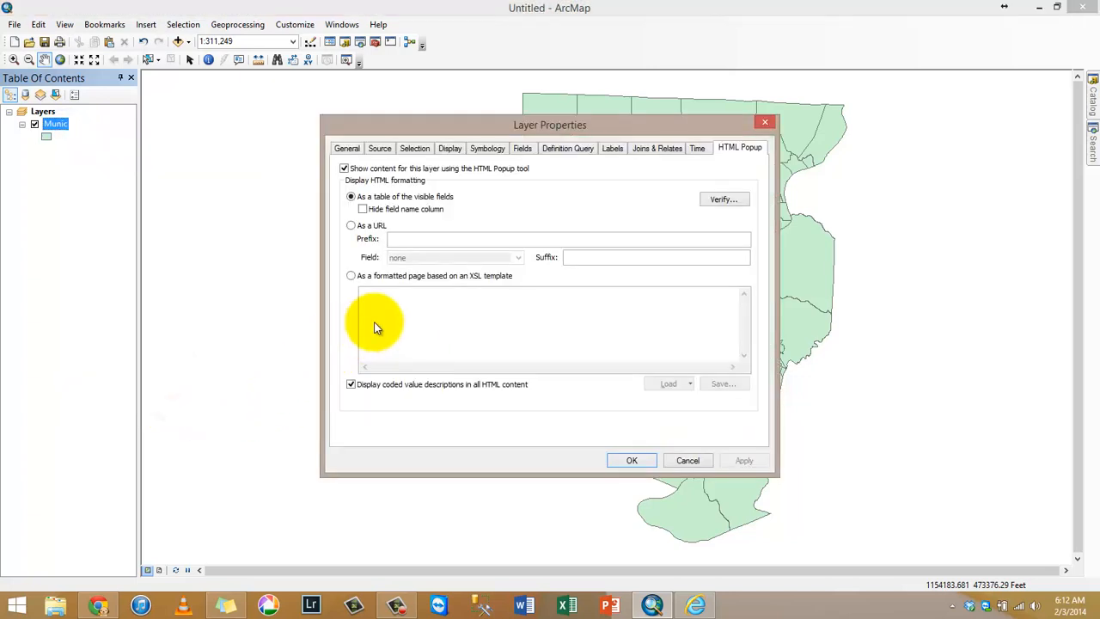
pyautogui.click(380, 150)
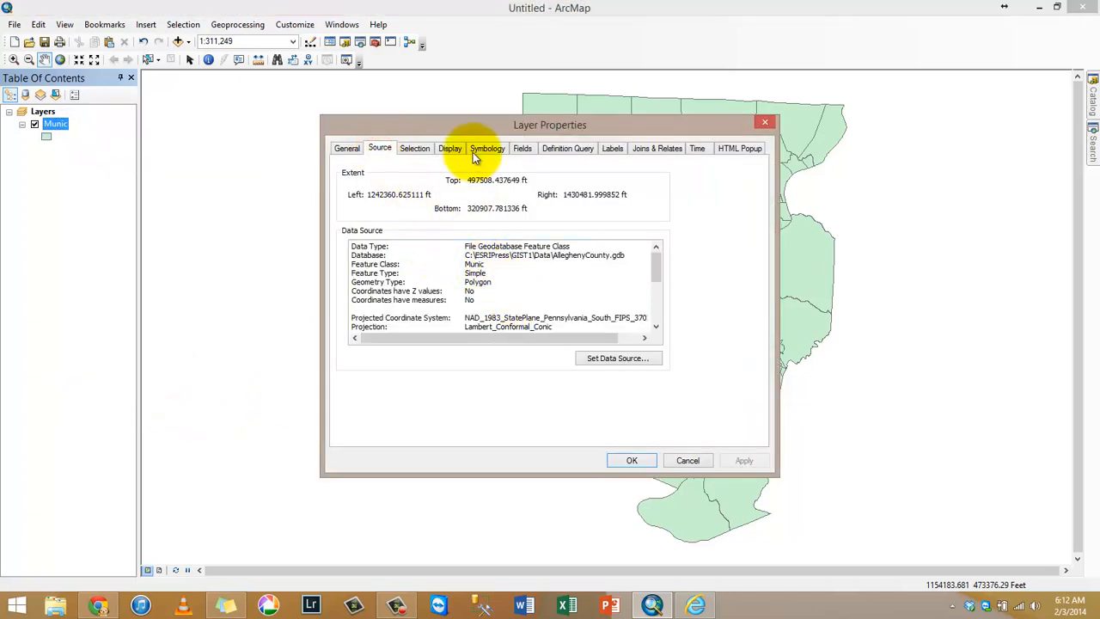
pyautogui.scroll(-2, 503, 277)
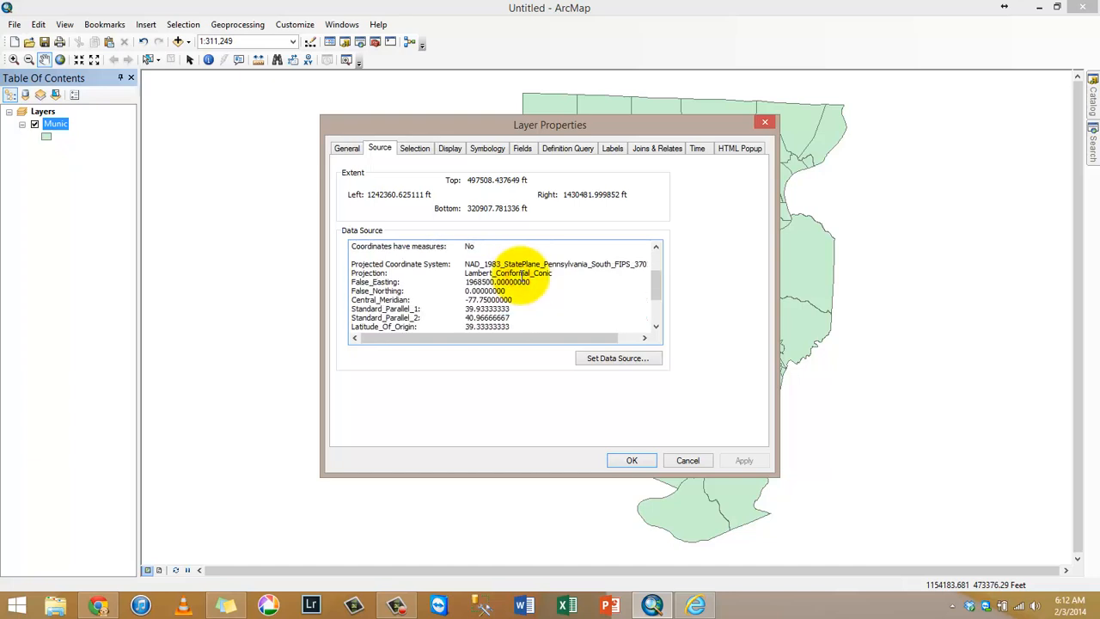
# - Highlight the full projected coordinate system name in the Munic source details, and dismiss the layer properties
pyautogui.click(465, 264)
pyautogui.moveTo(465, 264); pyautogui.dragTo(653, 261)
pyautogui.click(639, 264)
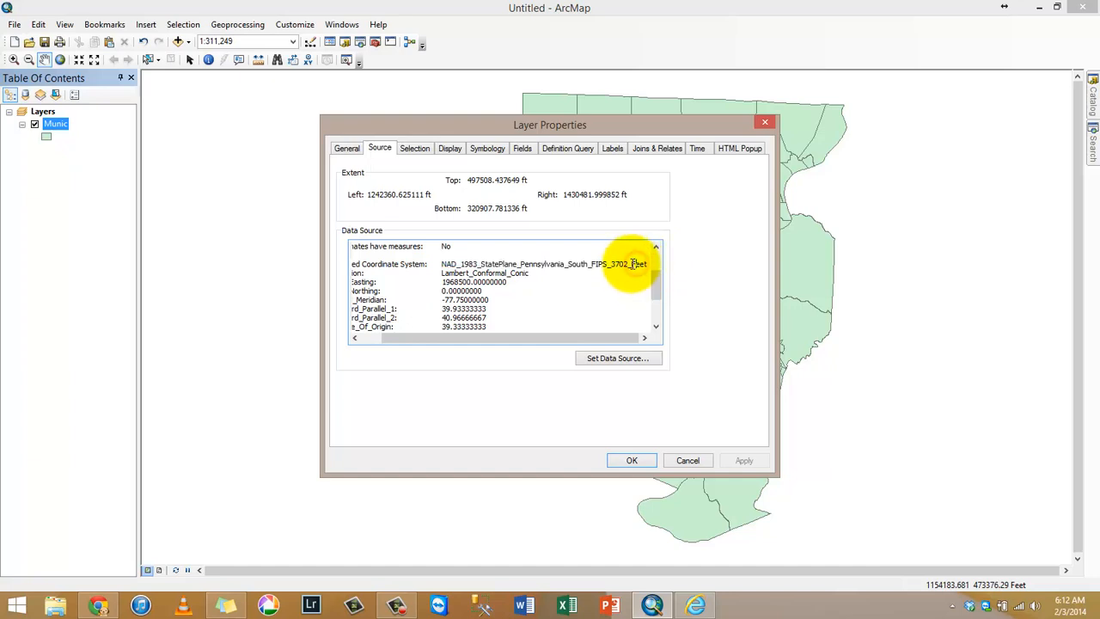
pyautogui.tripleClick(632, 262)
pyautogui.click(627, 267)
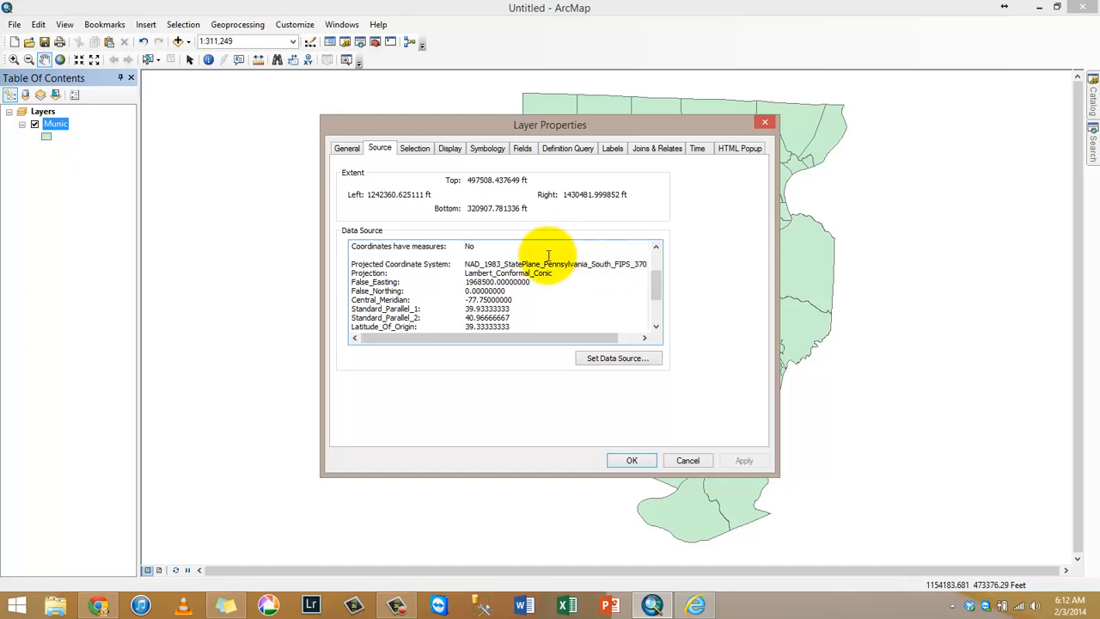
pyautogui.moveTo(465, 265); pyautogui.dragTo(621, 290)
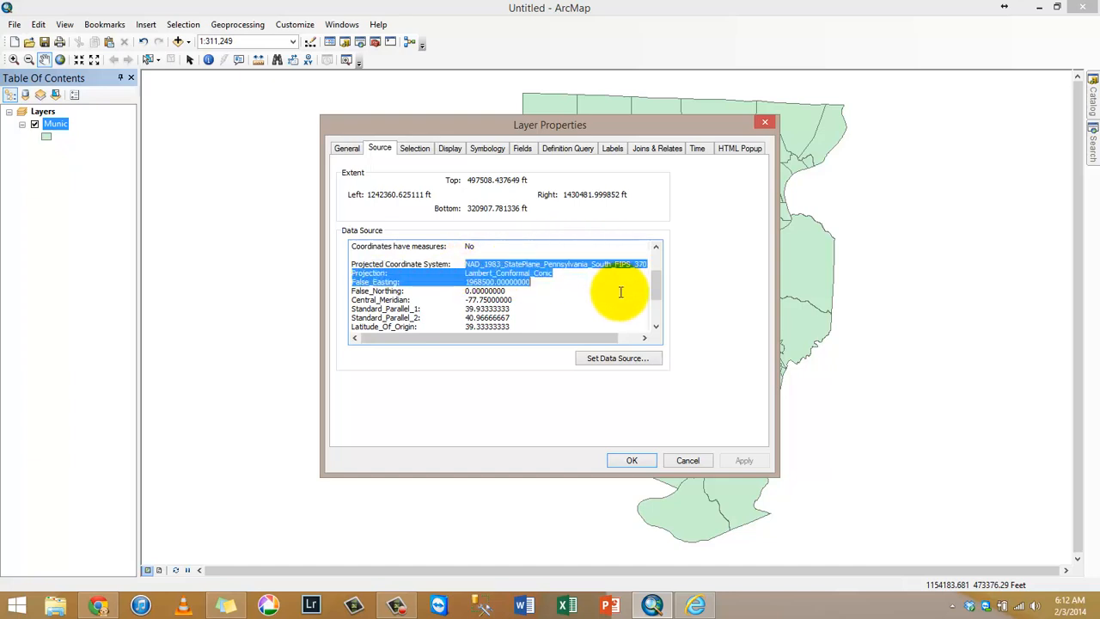
pyautogui.click(621, 289)
pyautogui.click(703, 460)
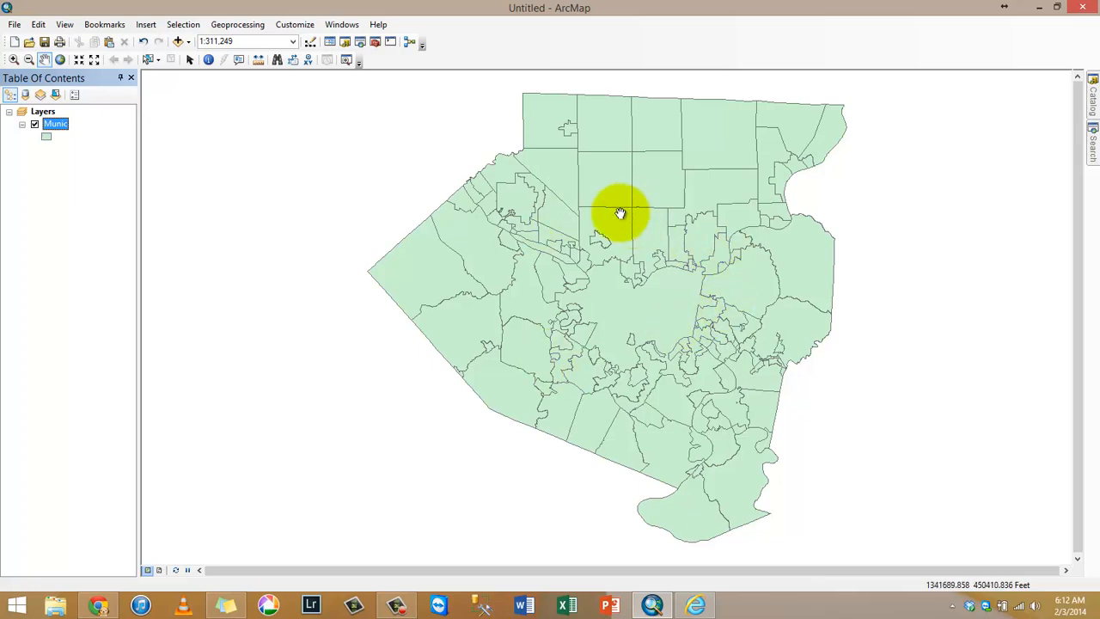
# - Inspect the data frame's current coordinate system, highlight its State Plane name, and leave the properties without changes
pyautogui.rightClick(40, 112)
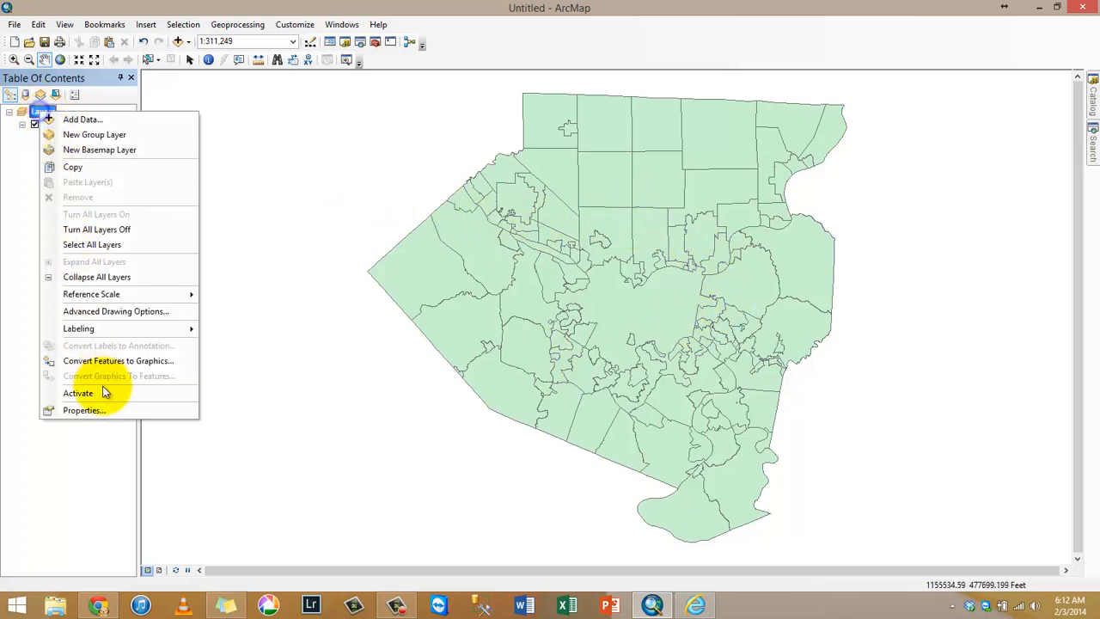
pyautogui.click(109, 414)
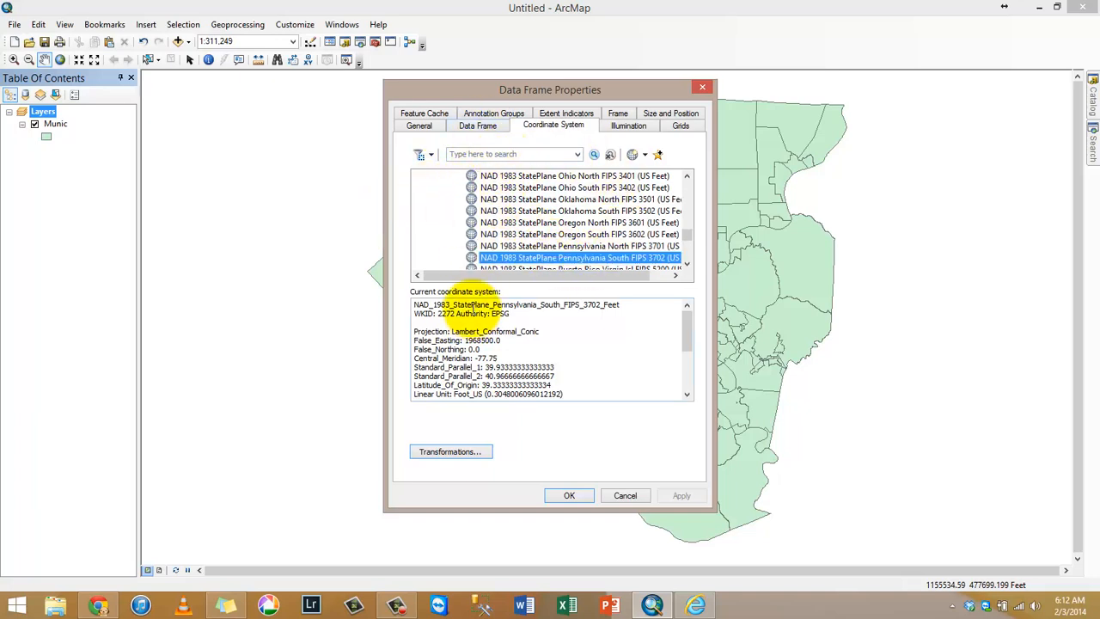
pyautogui.click(453, 305)
pyautogui.moveTo(452, 305); pyautogui.dragTo(617, 305)
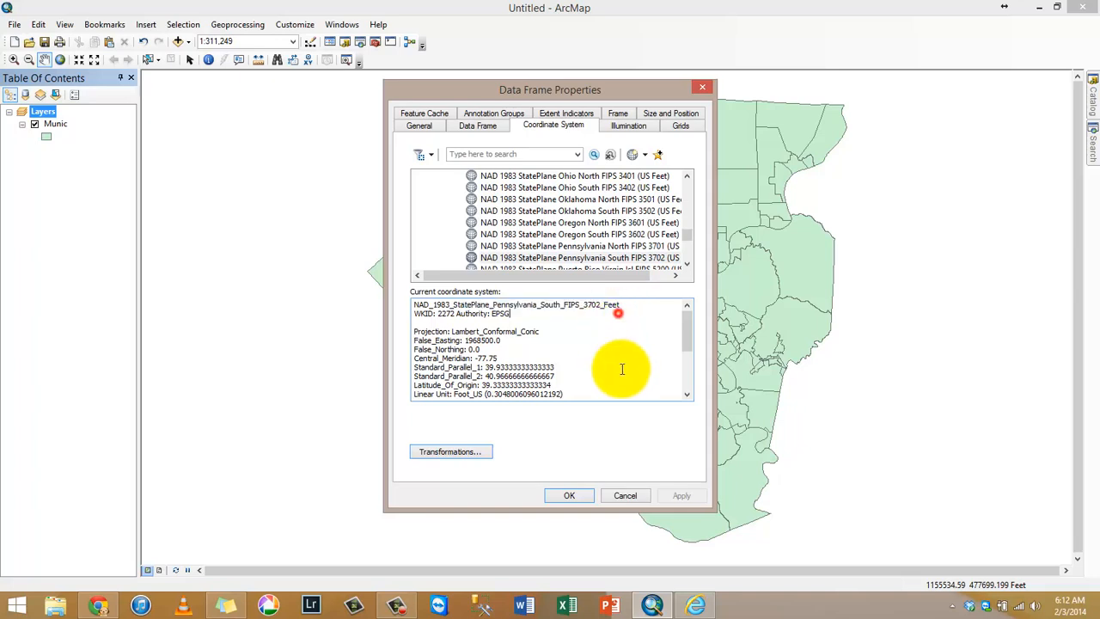
pyautogui.click(626, 492)
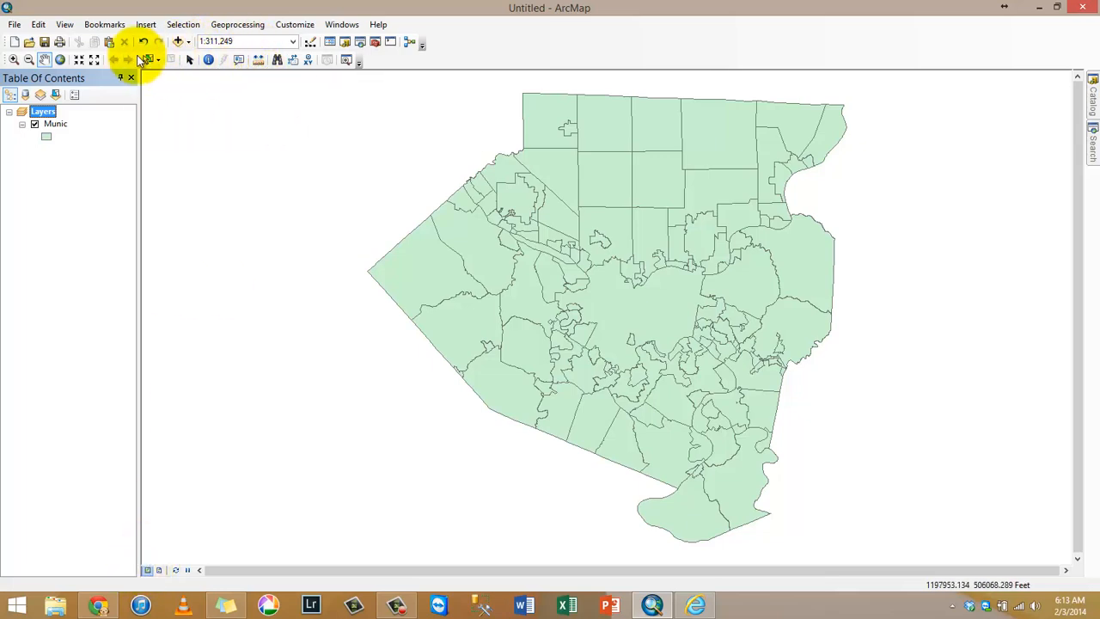
pyautogui.click(308, 60)
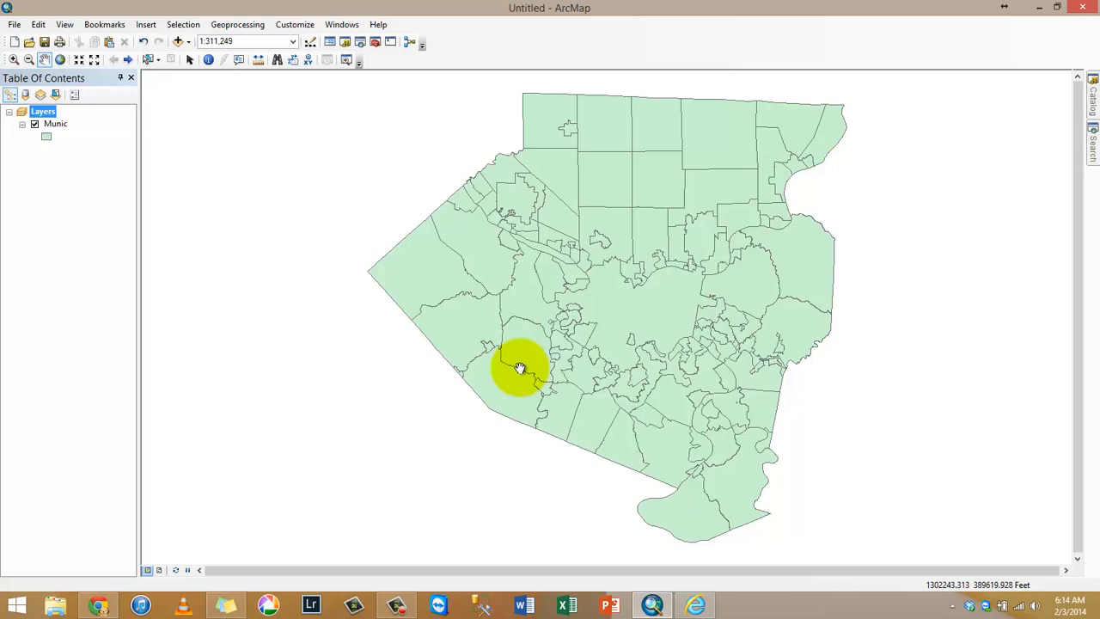
# - Change the Munic layer's fill color to light gray
pyautogui.click(47, 135)
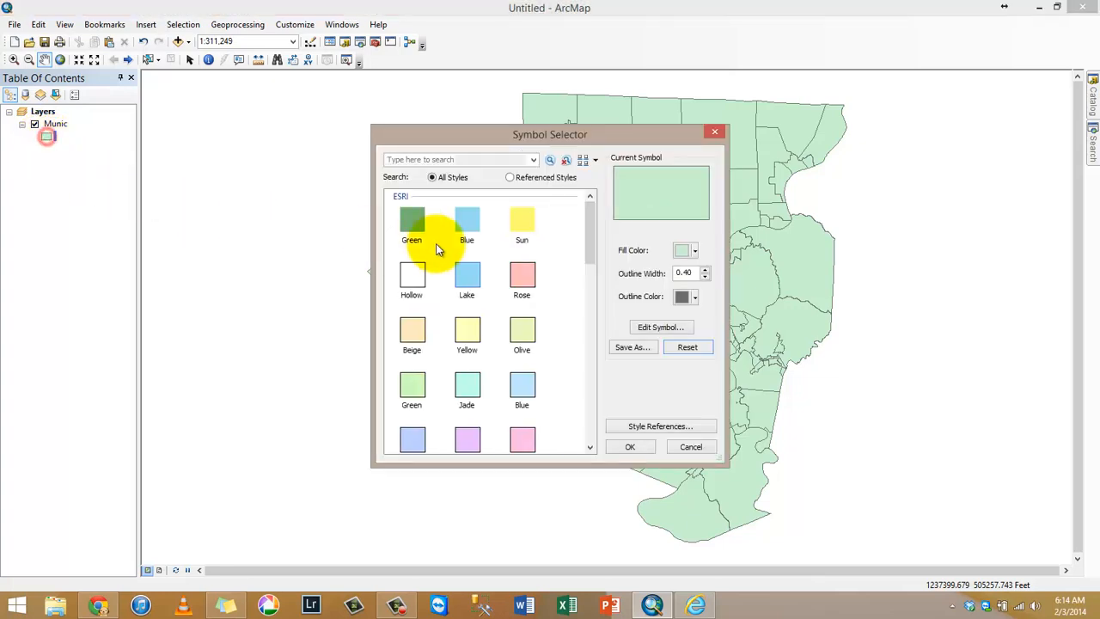
pyautogui.click(686, 252)
pyautogui.click(681, 312)
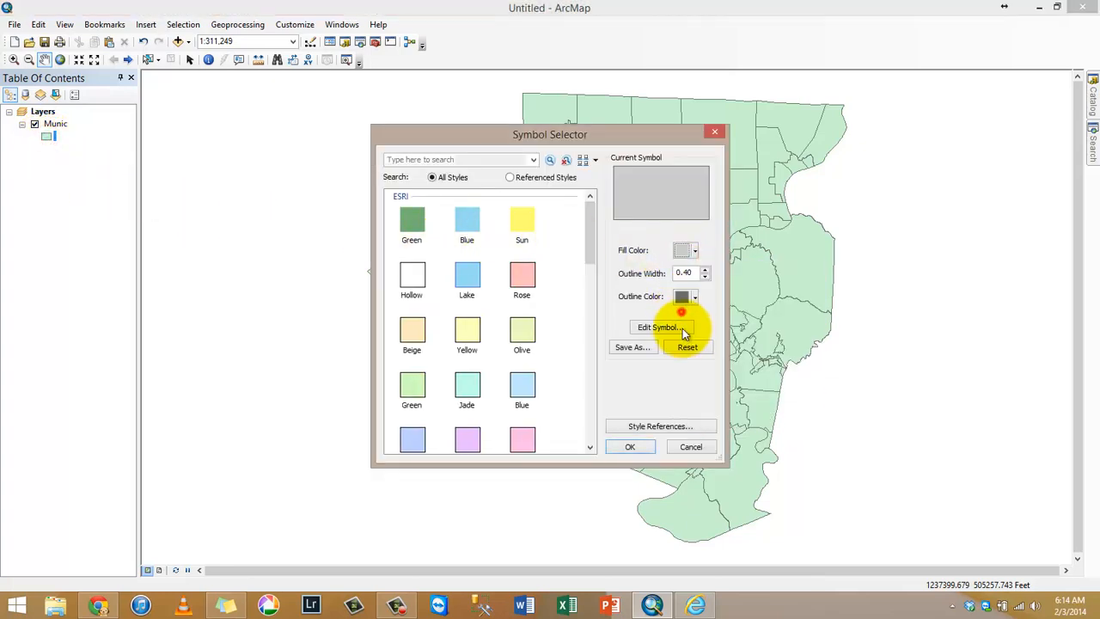
pyautogui.click(629, 446)
# - Look through the Munic layer's symbology and display properties, and close them without changes
pyautogui.rightClick(55, 125)
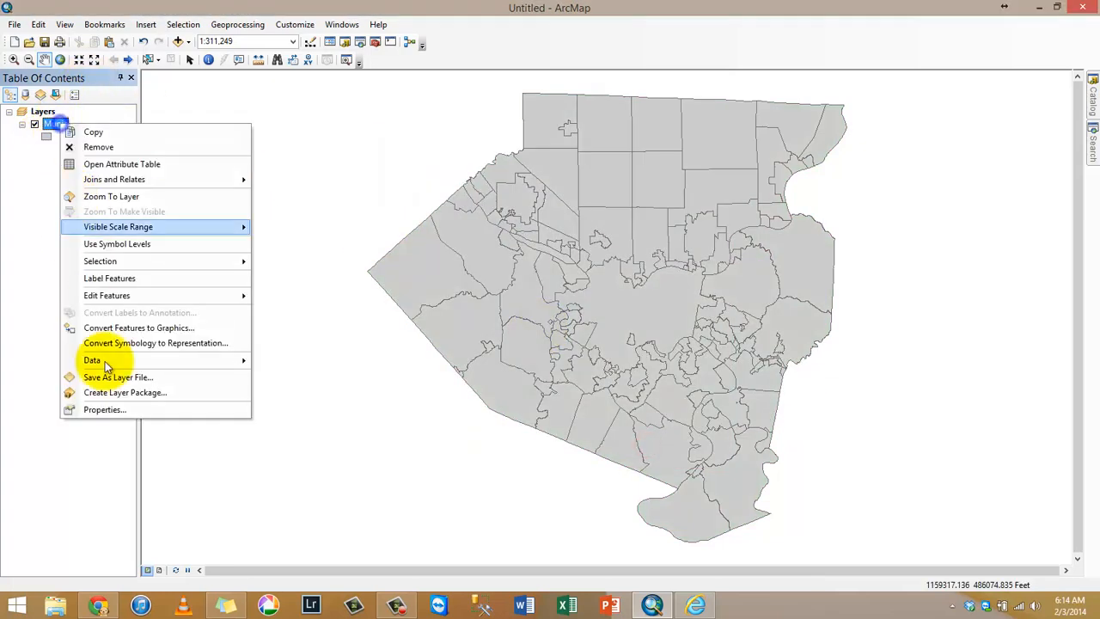
pyautogui.click(122, 410)
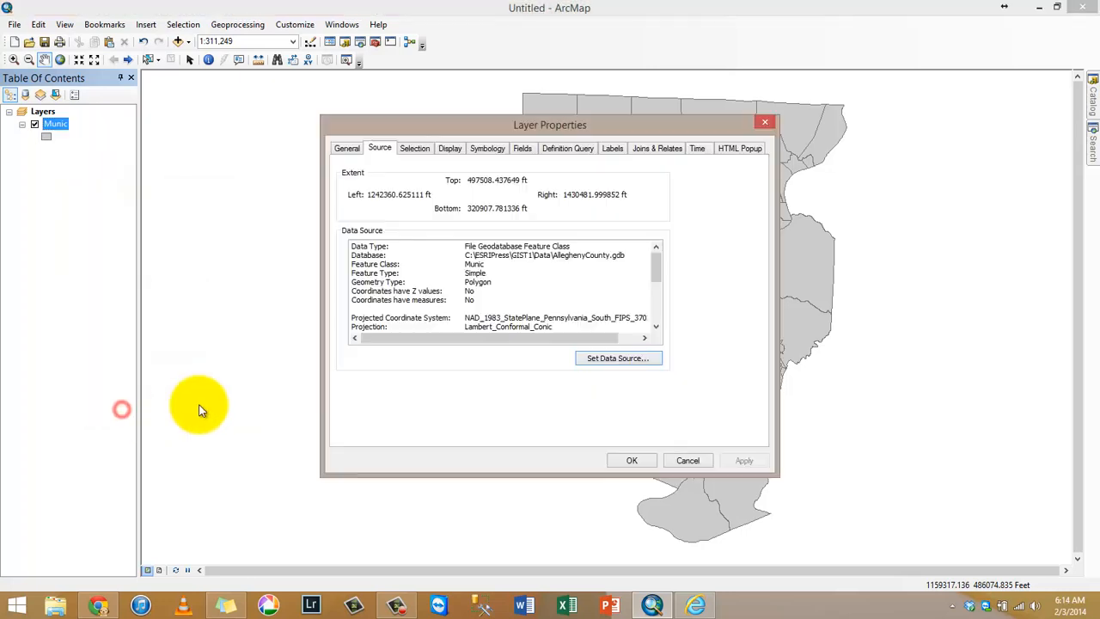
pyautogui.click(486, 150)
pyautogui.click(449, 149)
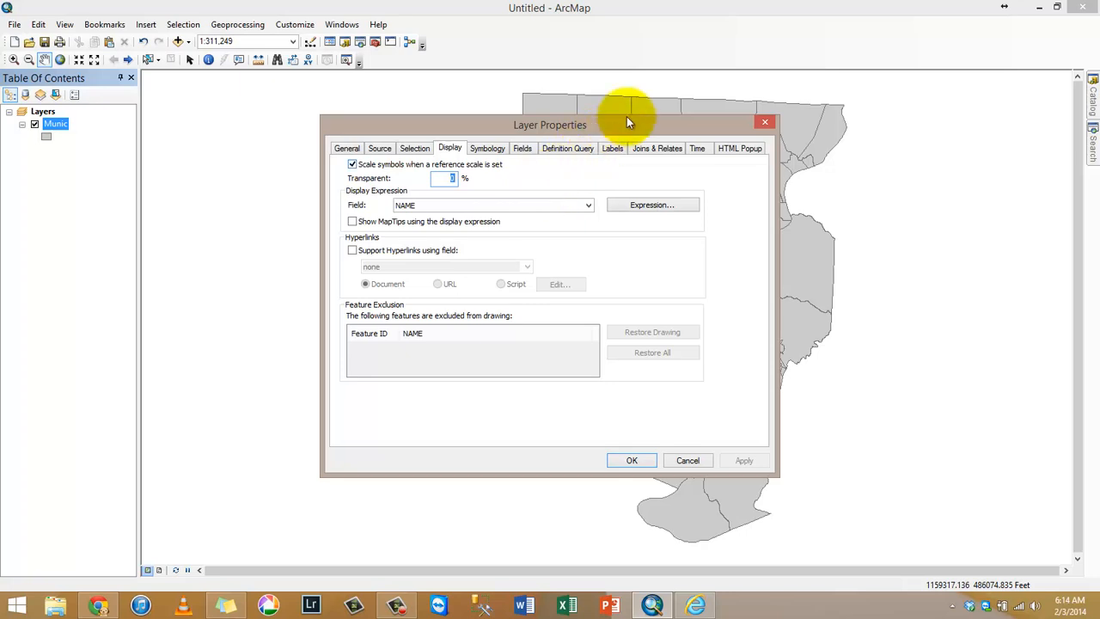
pyautogui.click(765, 123)
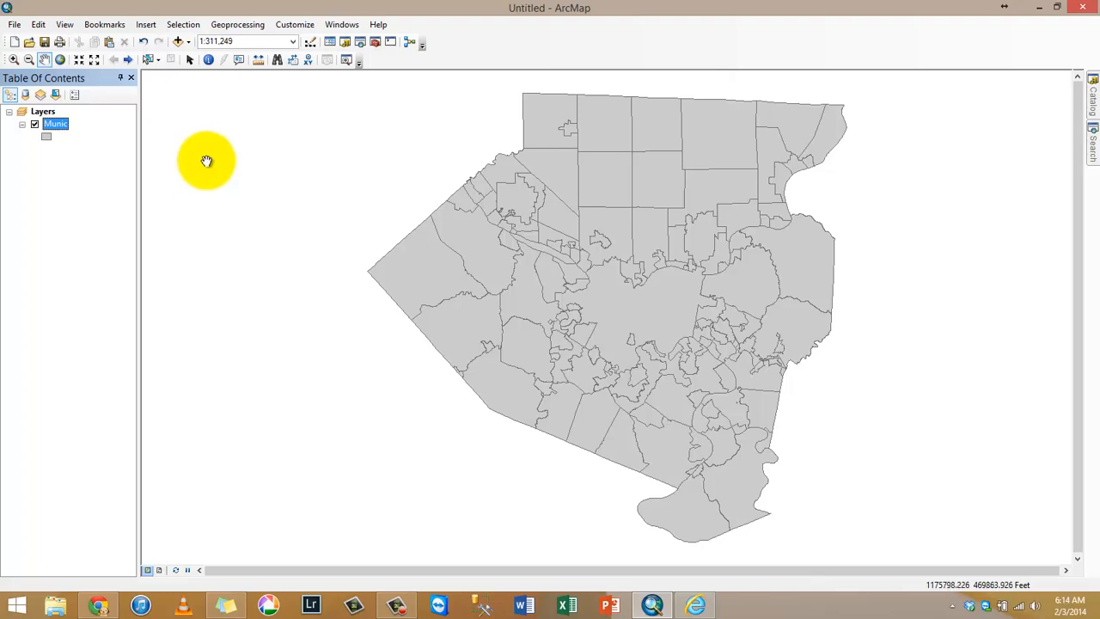
# - Add the Tracts feature class from AlleghenyCounty.gdb to the map and place it beneath the Munic layer
pyautogui.click(1089, 103)
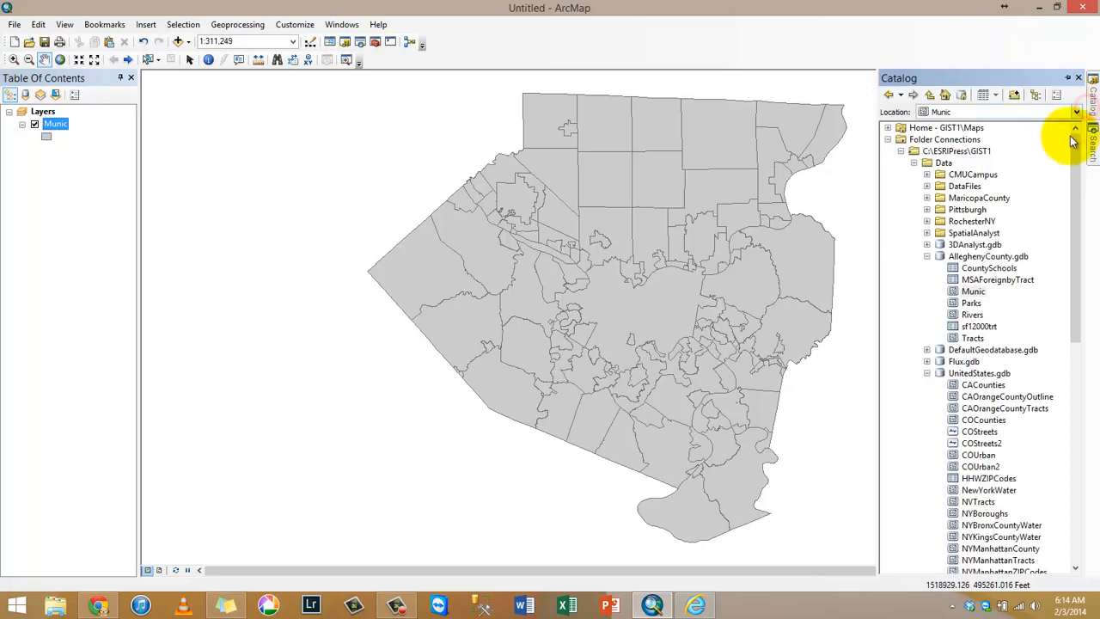
pyautogui.moveTo(979, 339); pyautogui.dragTo(731, 351)
pyautogui.moveTo(50, 158); pyautogui.dragTo(68, 112)
# - Give the Munic layer's symbol no fill color and an outline width of 2
pyautogui.doubleClick(44, 135)
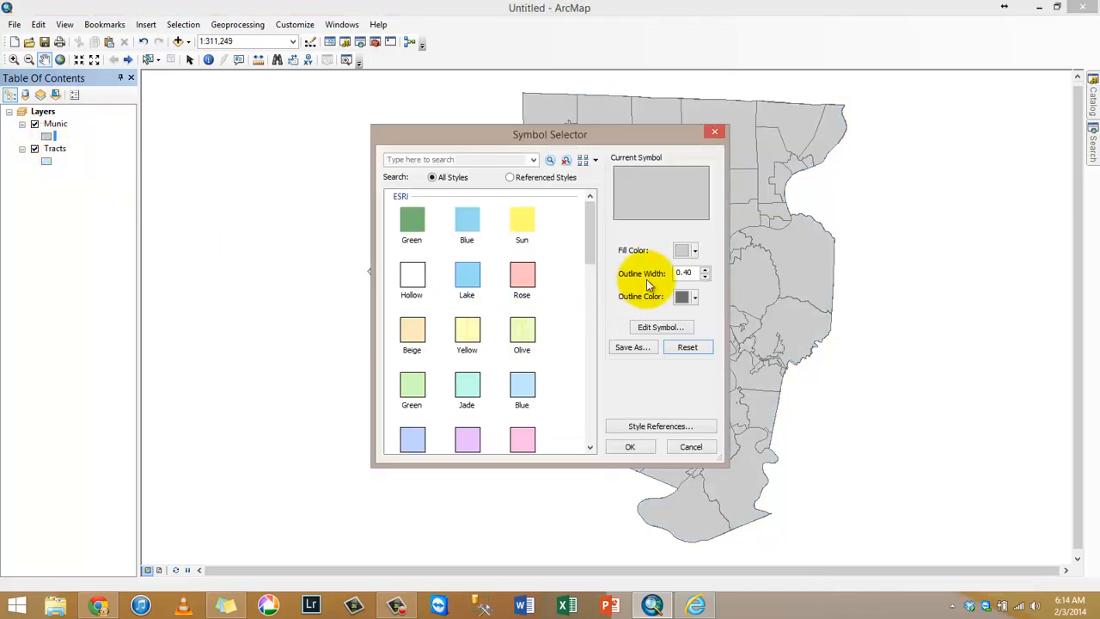
pyautogui.click(703, 269)
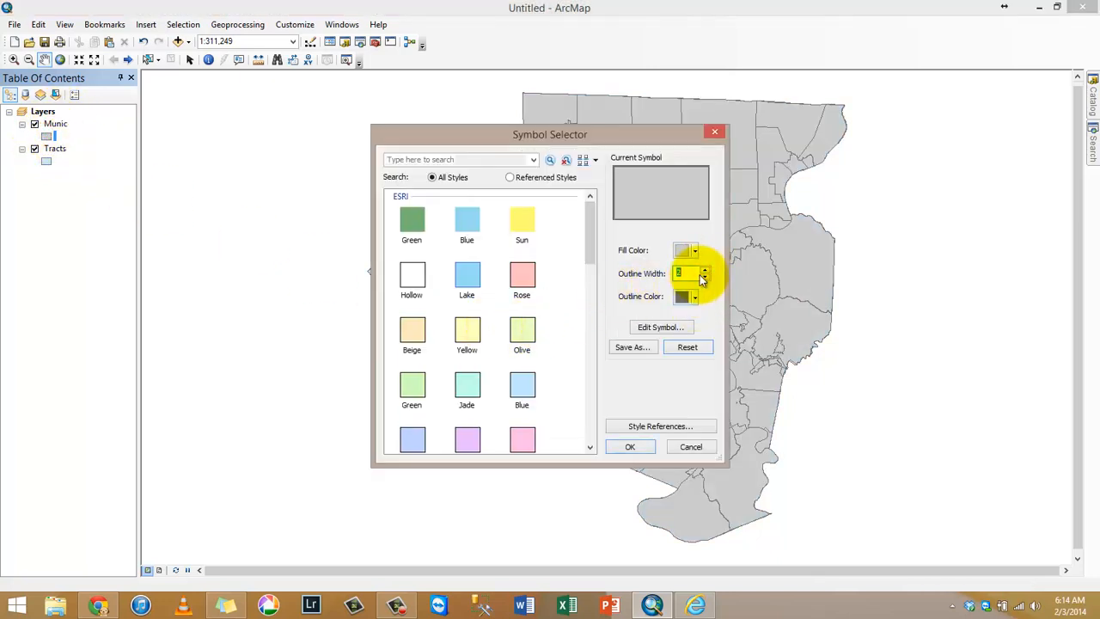
pyautogui.click(694, 250)
pyautogui.click(703, 268)
pyautogui.click(658, 450)
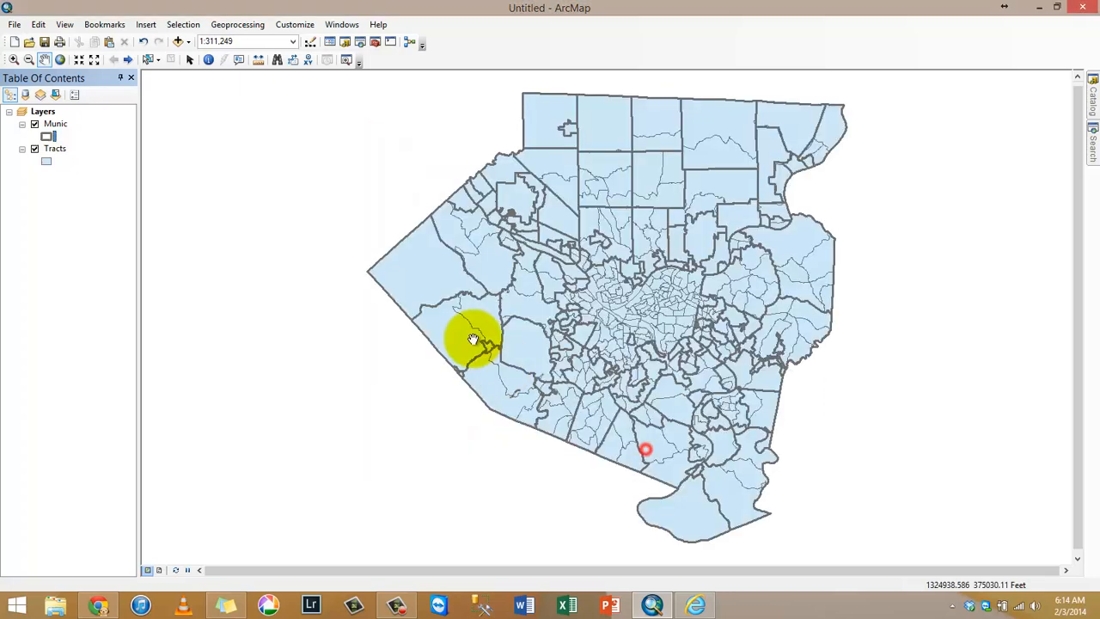
# - Give the Tracts layer's symbol no fill color and a medium gray outline
pyautogui.click(45, 162)
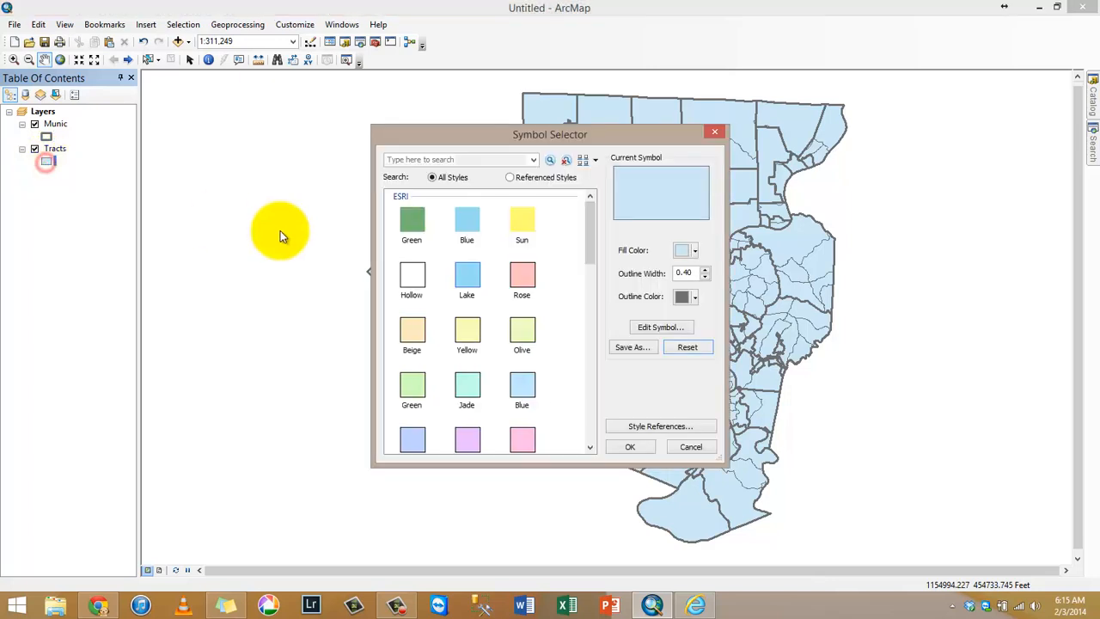
pyautogui.click(687, 250)
pyautogui.click(704, 269)
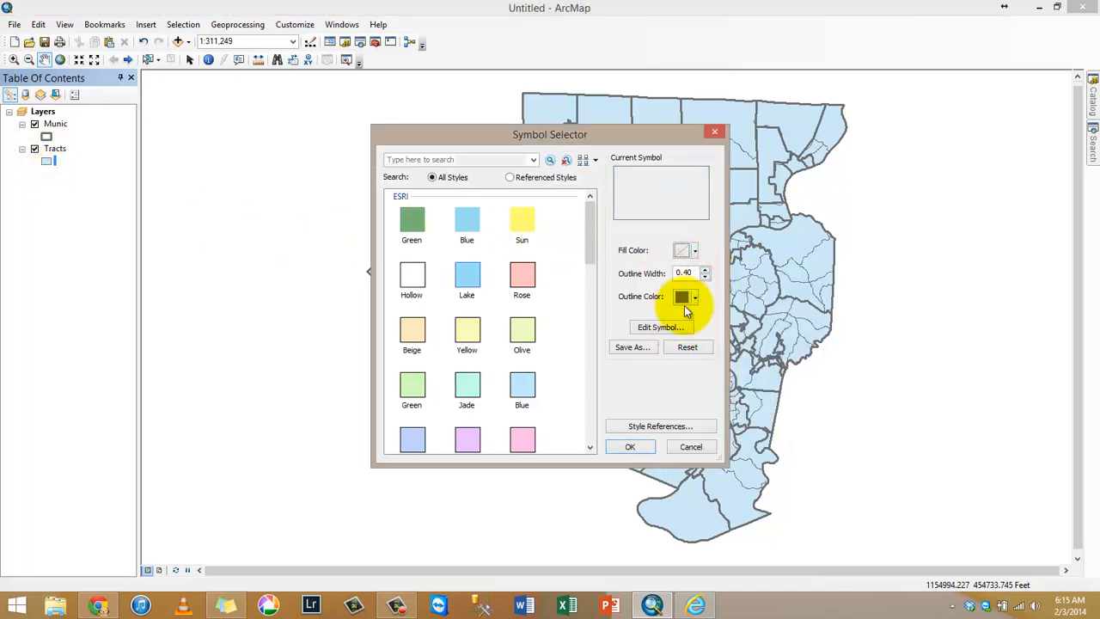
pyautogui.click(690, 297)
pyautogui.click(680, 359)
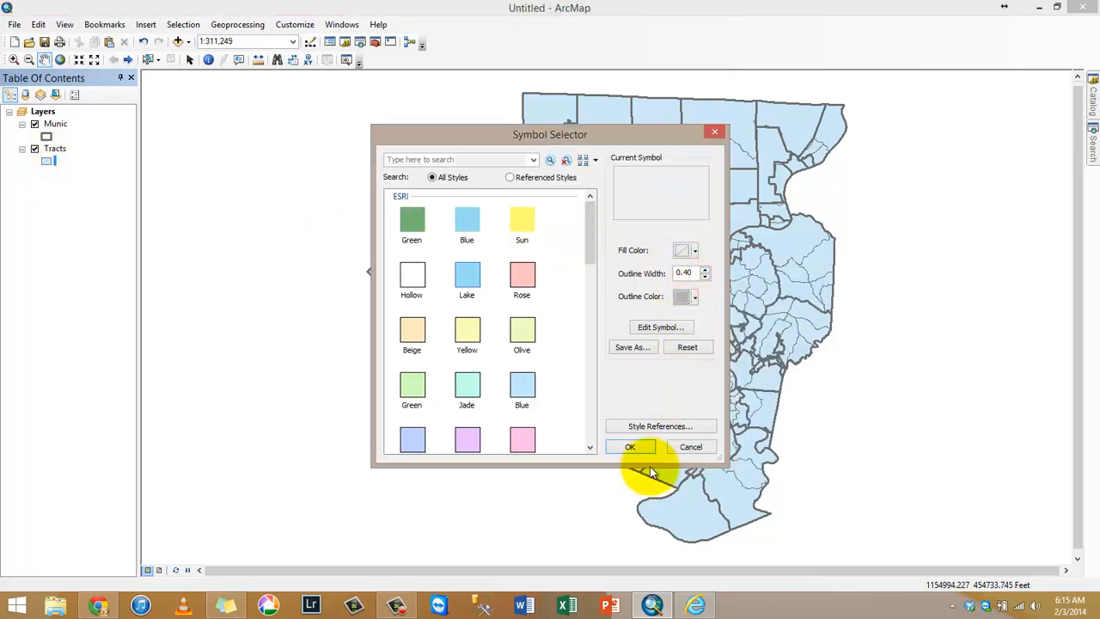
pyautogui.click(646, 448)
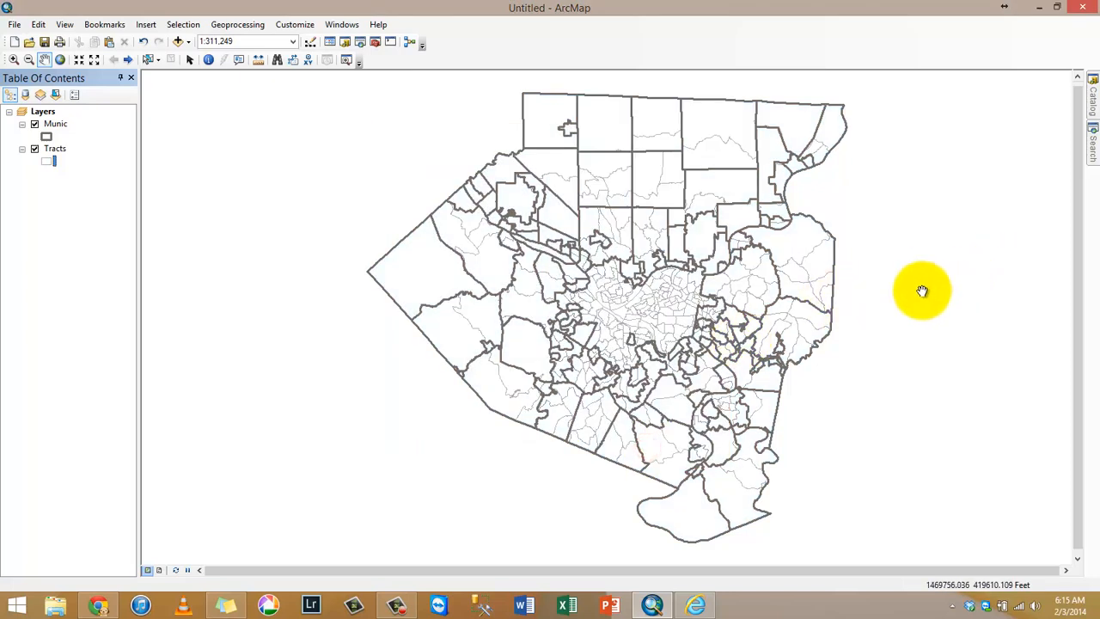
# - Set the Munic layer's outline width to 1 and its outline color to black
pyautogui.click(47, 136)
pyautogui.click(704, 277)
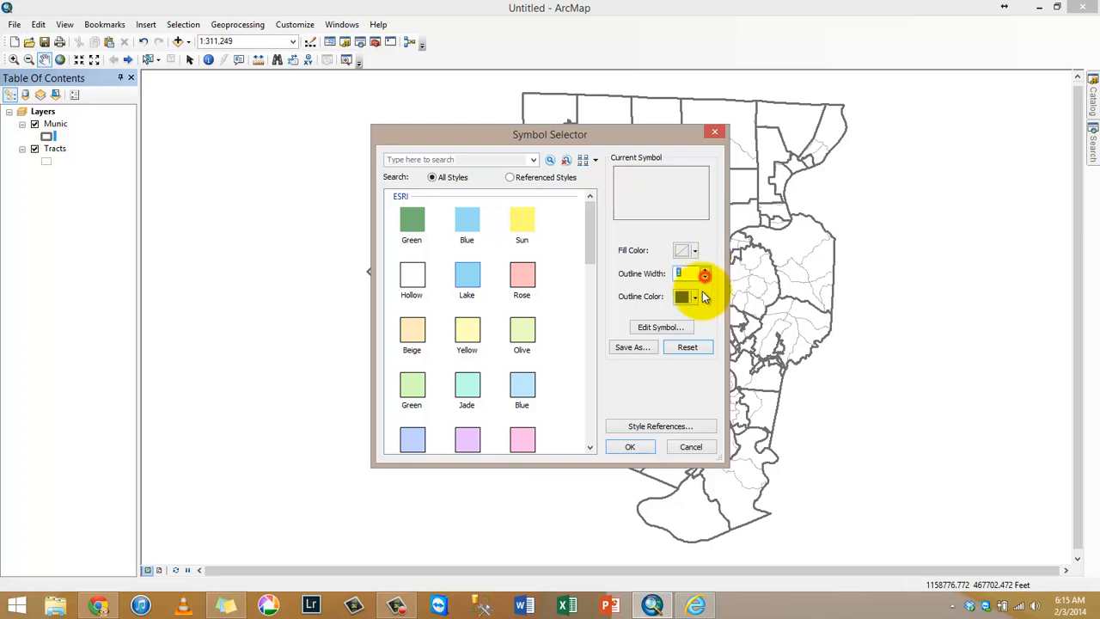
pyautogui.click(694, 296)
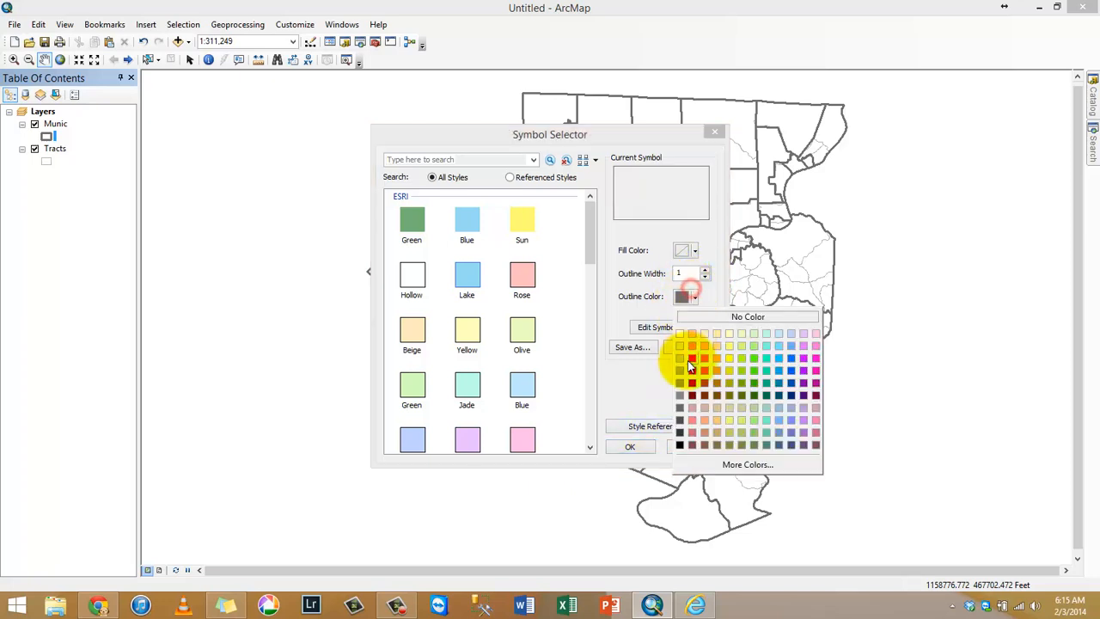
pyautogui.click(679, 444)
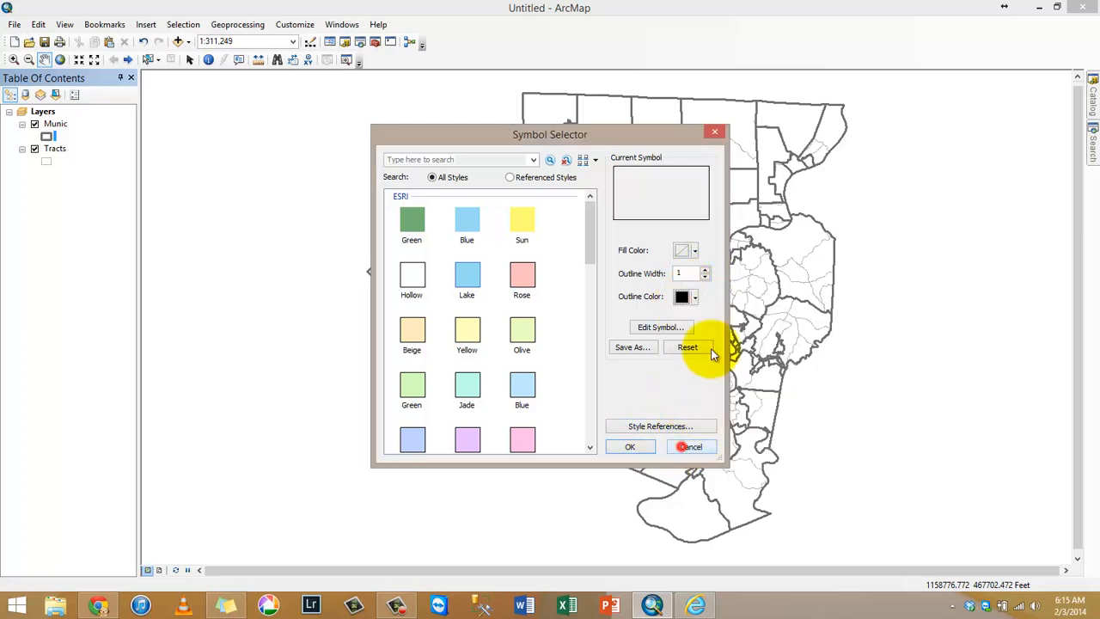
pyautogui.click(695, 273)
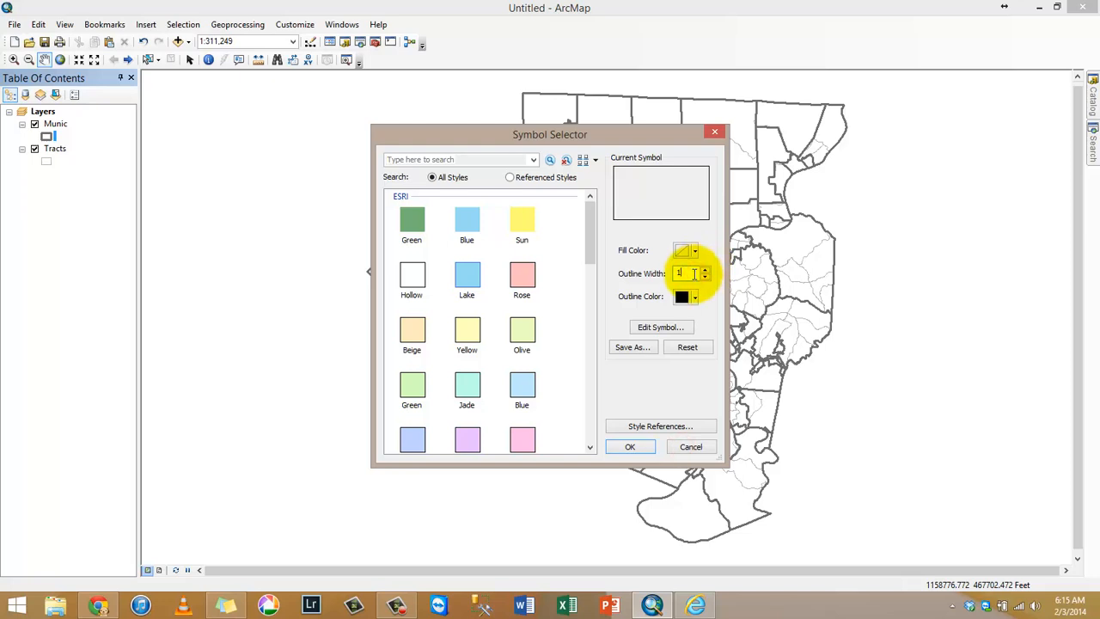
pyautogui.press('Return')
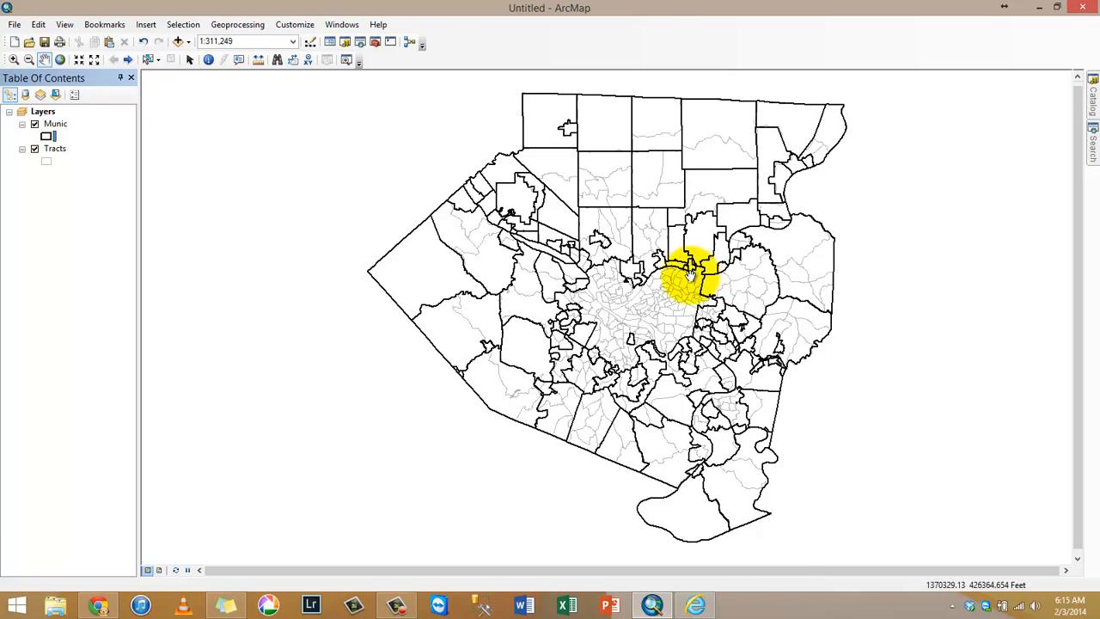
# - Inspect the Tracts layer's source details, highlight its geographic coordinate system name, and close the properties without changes
pyautogui.rightClick(53, 149)
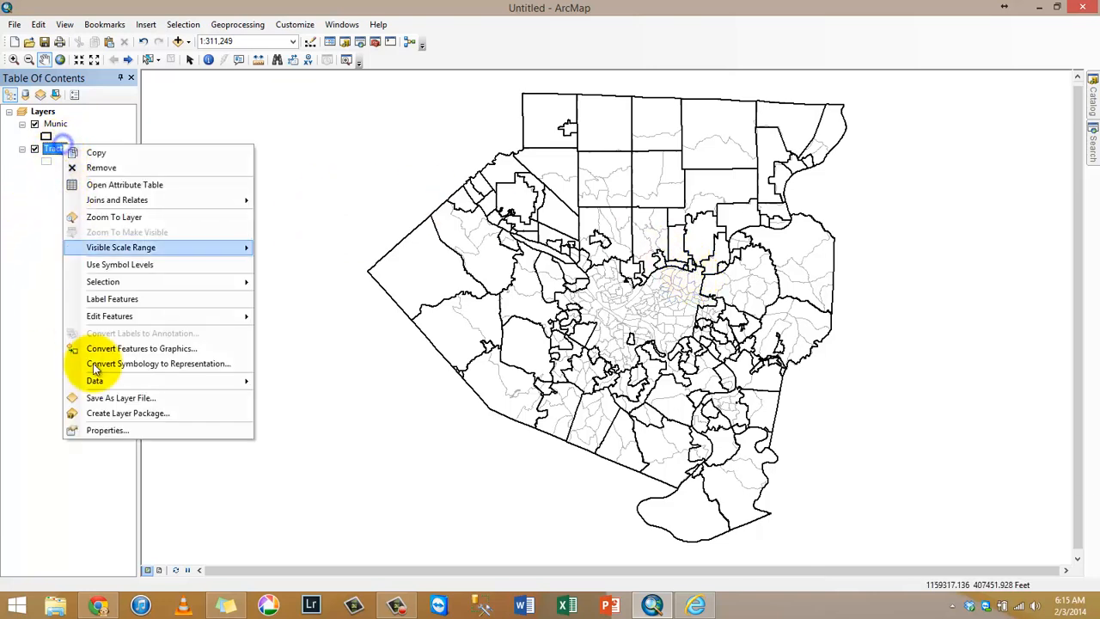
pyautogui.click(114, 430)
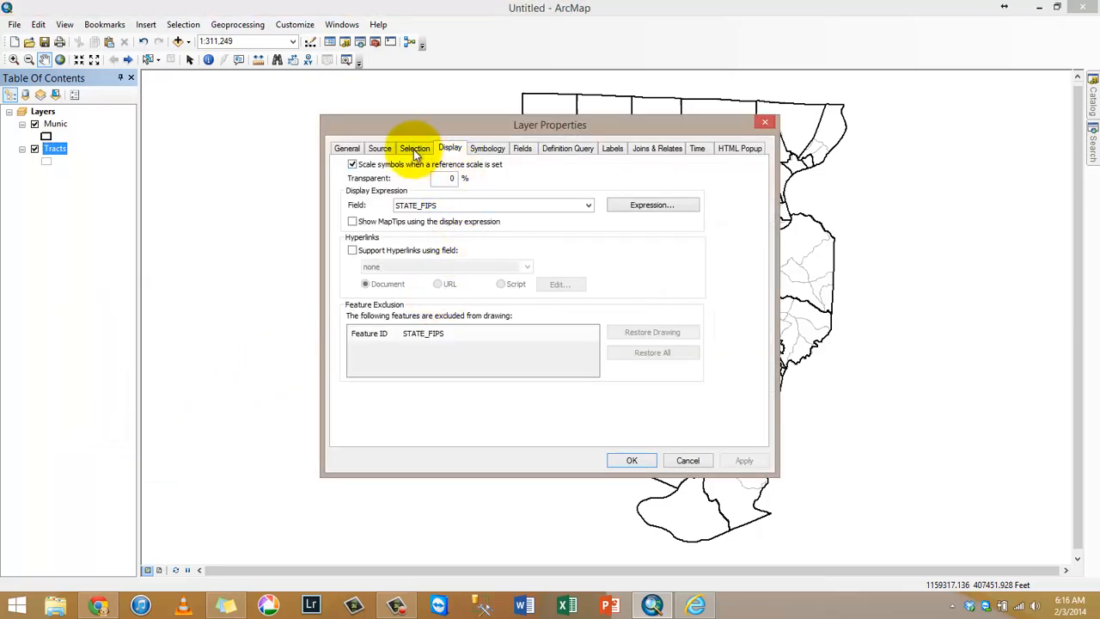
pyautogui.click(379, 148)
pyautogui.scroll(-3, 510, 302)
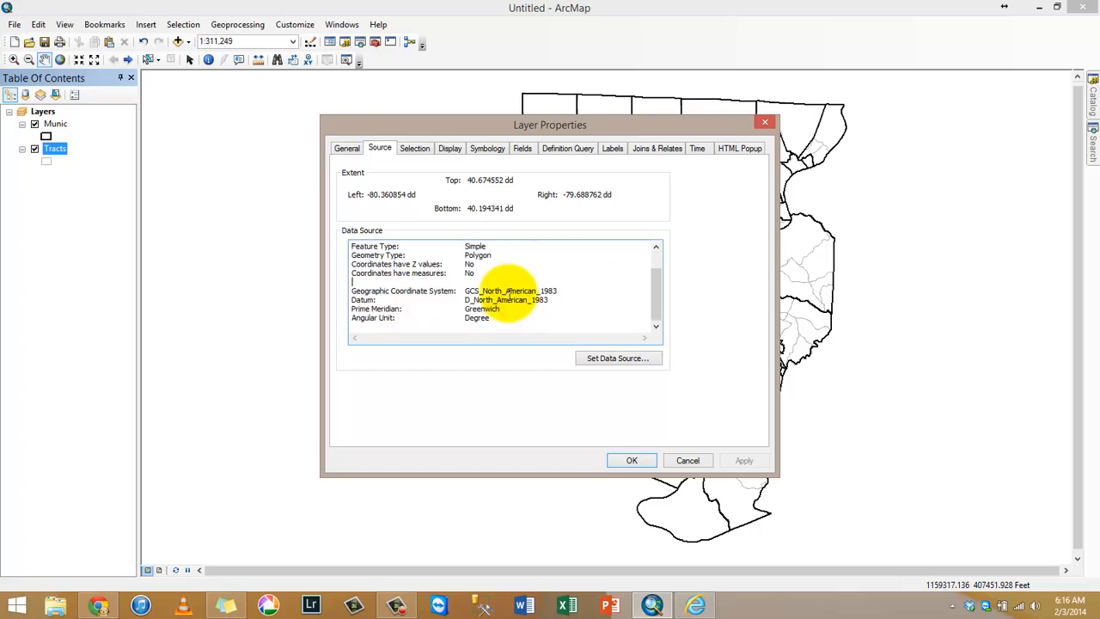
pyautogui.moveTo(464, 291)
pyautogui.mouseDown()
pyautogui.moveTo(568, 293)
pyautogui.moveTo(446, 296)
pyautogui.moveTo(470, 283)
pyautogui.mouseUp()
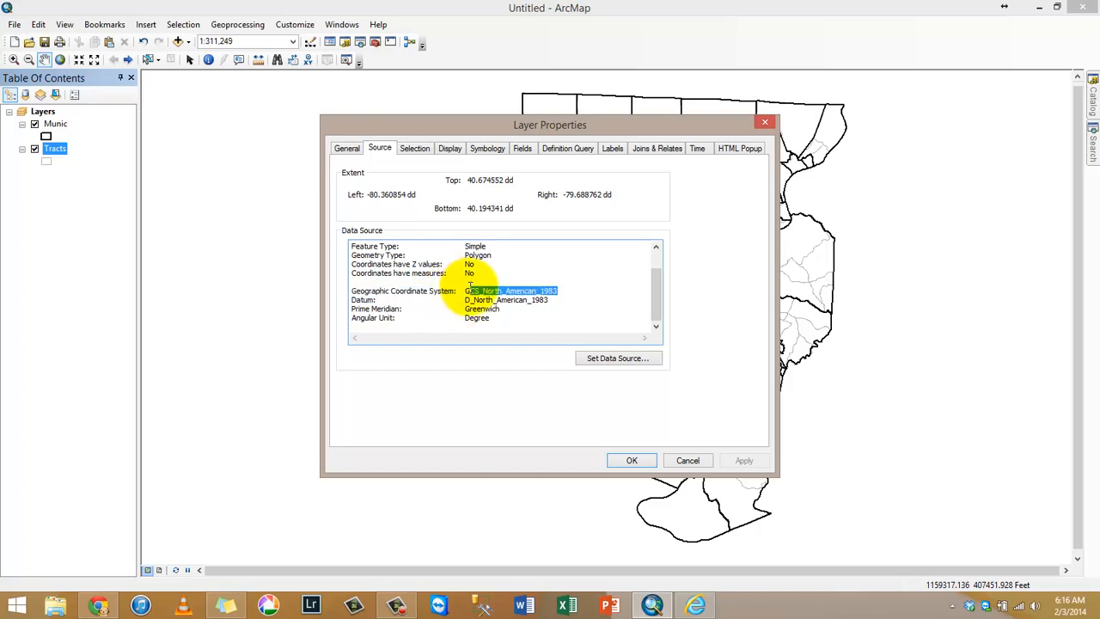
pyautogui.click(499, 308)
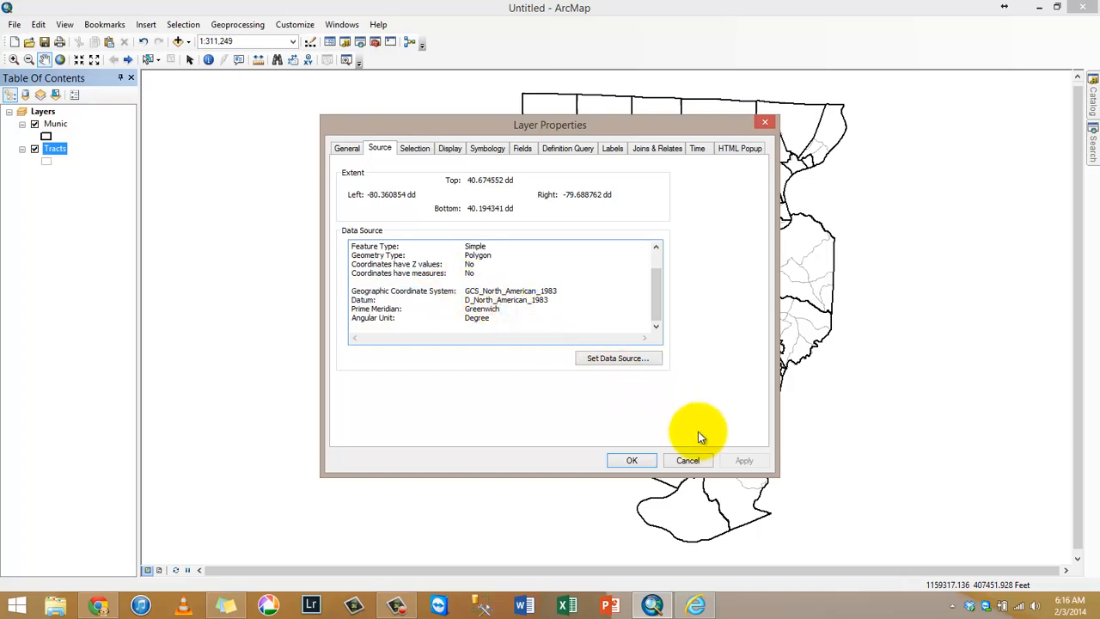
pyautogui.click(688, 461)
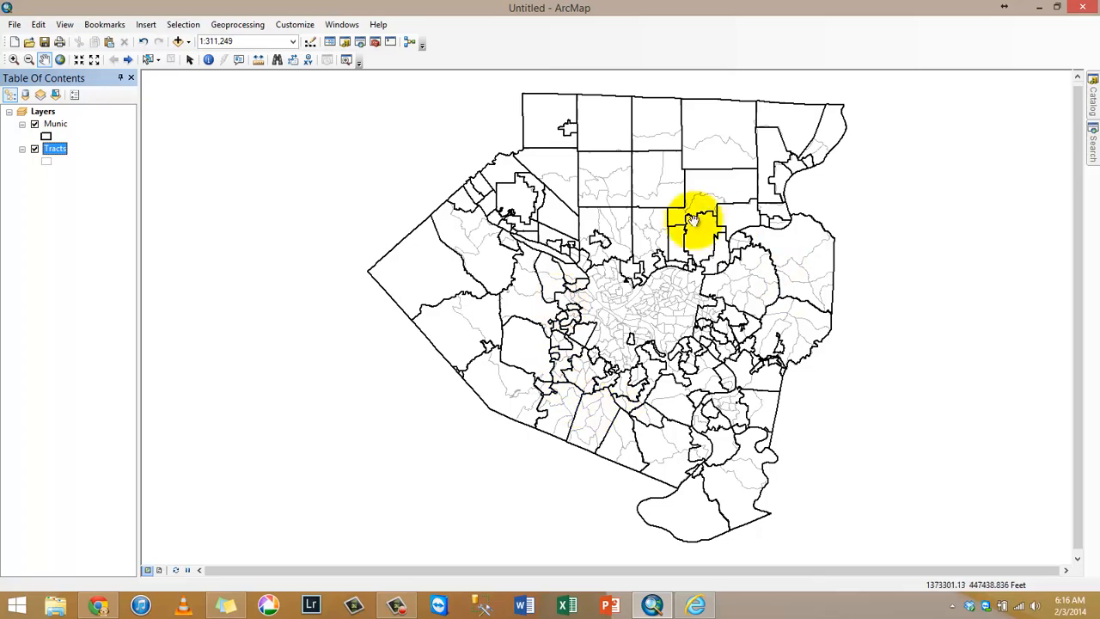
# - Inspect the Munic layer's source details, highlight part of its projected coordinate system name, and close the properties without changes
pyautogui.scroll(3, 627, 311)
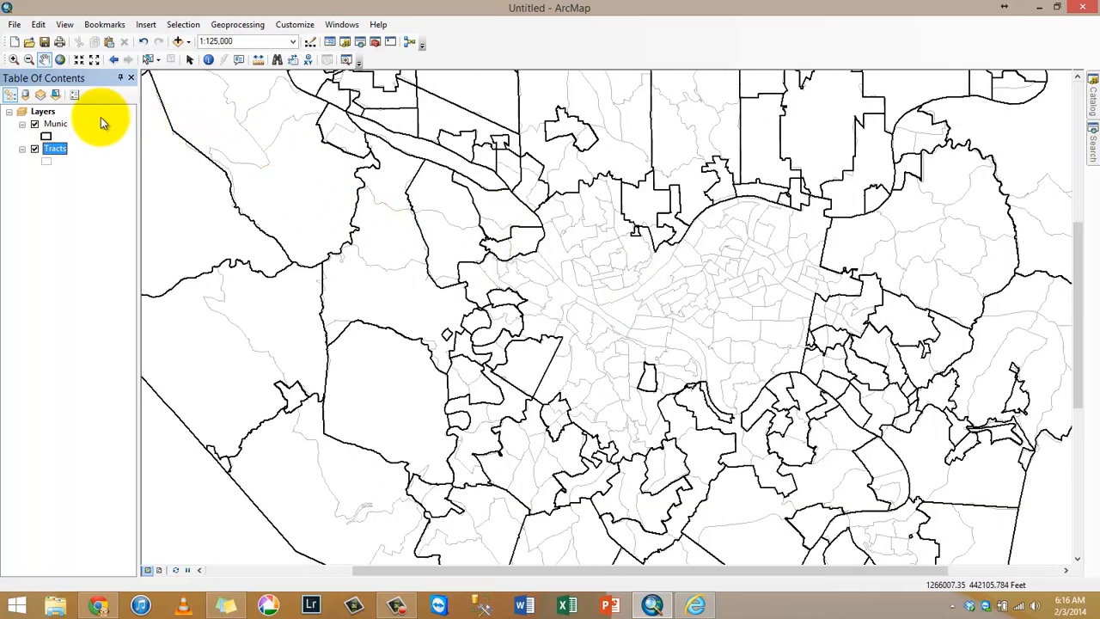
pyautogui.click(54, 124)
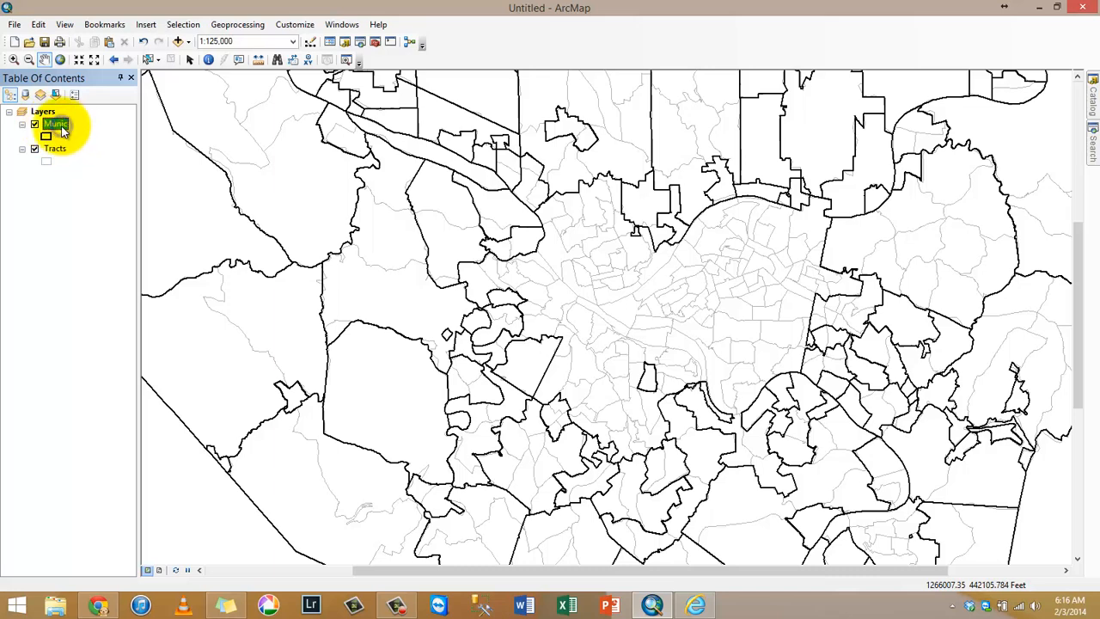
pyautogui.rightClick(62, 129)
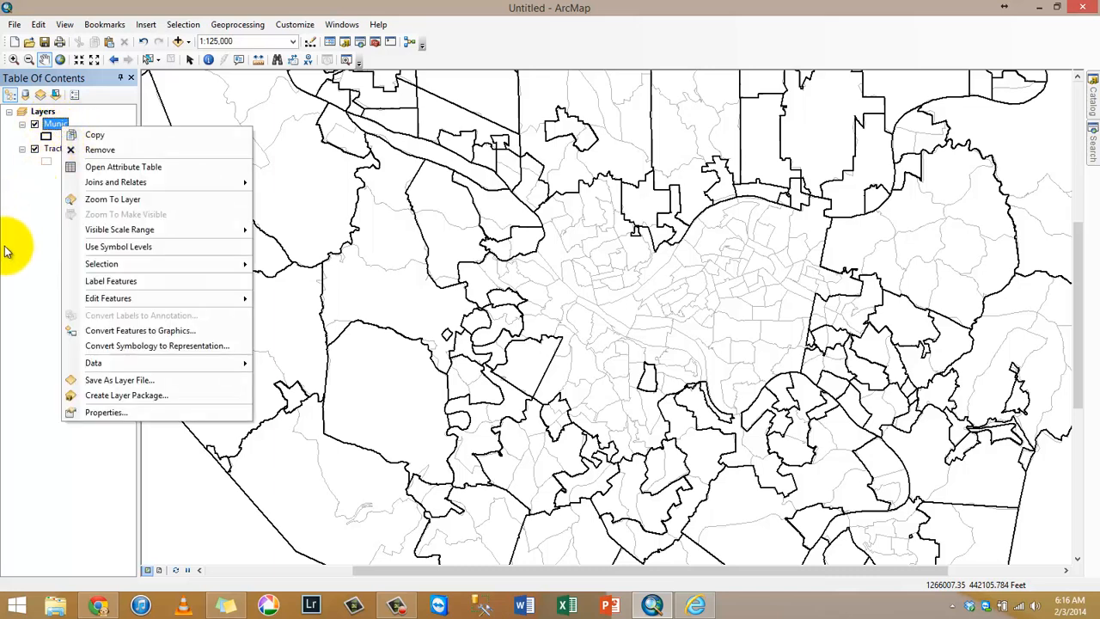
pyautogui.click(108, 412)
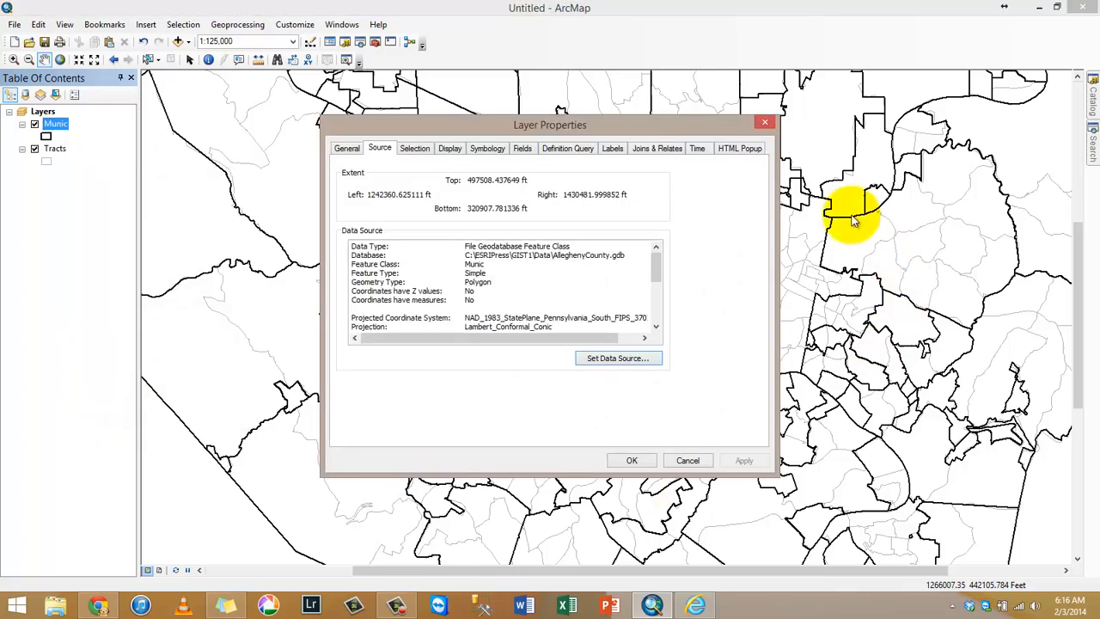
pyautogui.click(499, 311)
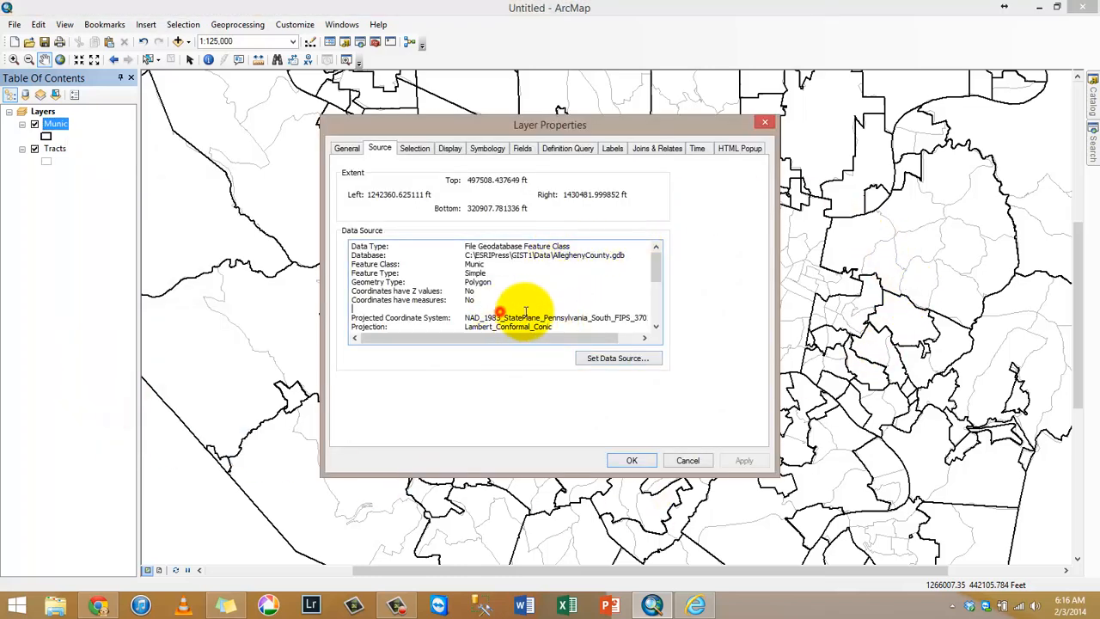
pyautogui.moveTo(526, 311); pyautogui.dragTo(610, 318)
pyautogui.click(687, 460)
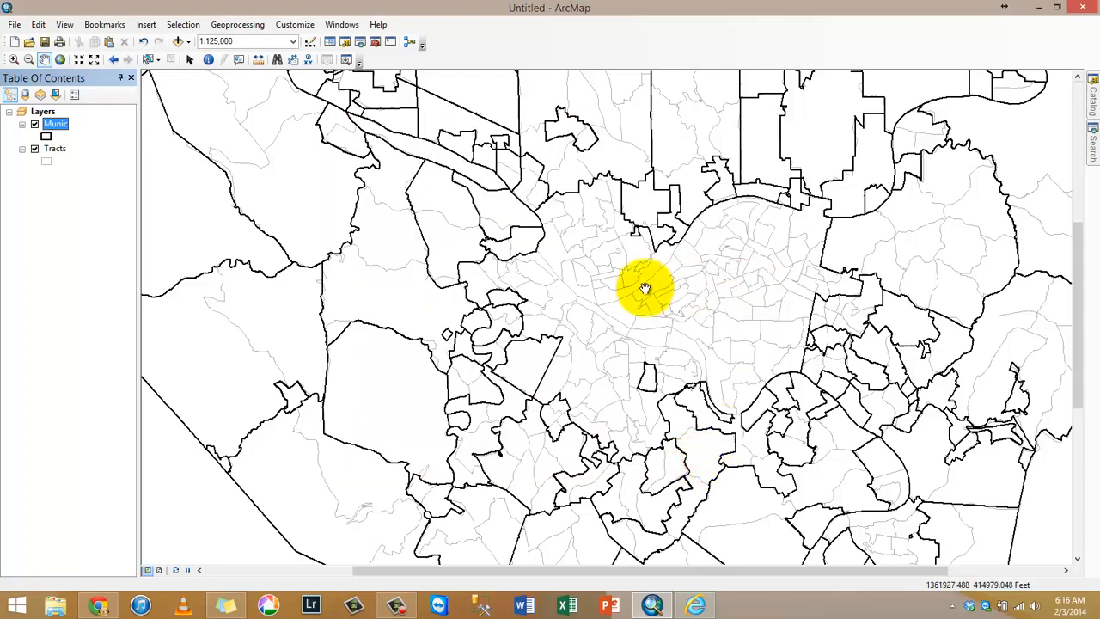
# - Switch to the browser's State Plane zone list and highlight the UTM zone numbers given for the Pennsylvania North Zone
pyautogui.scroll(-3, 601, 297)
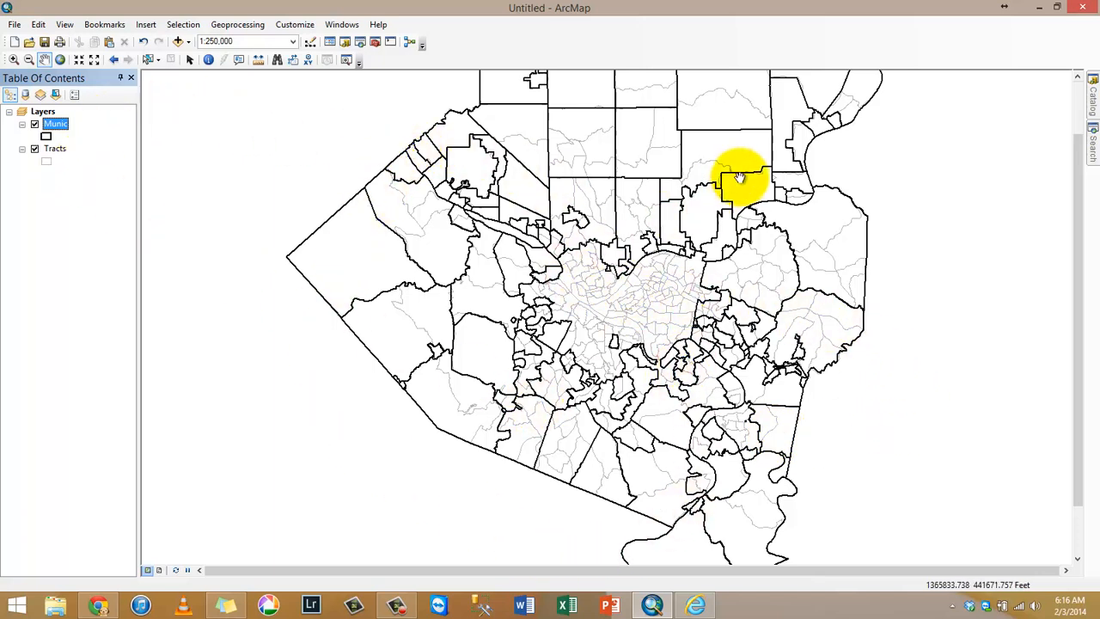
pyautogui.scroll(2, 640, 345)
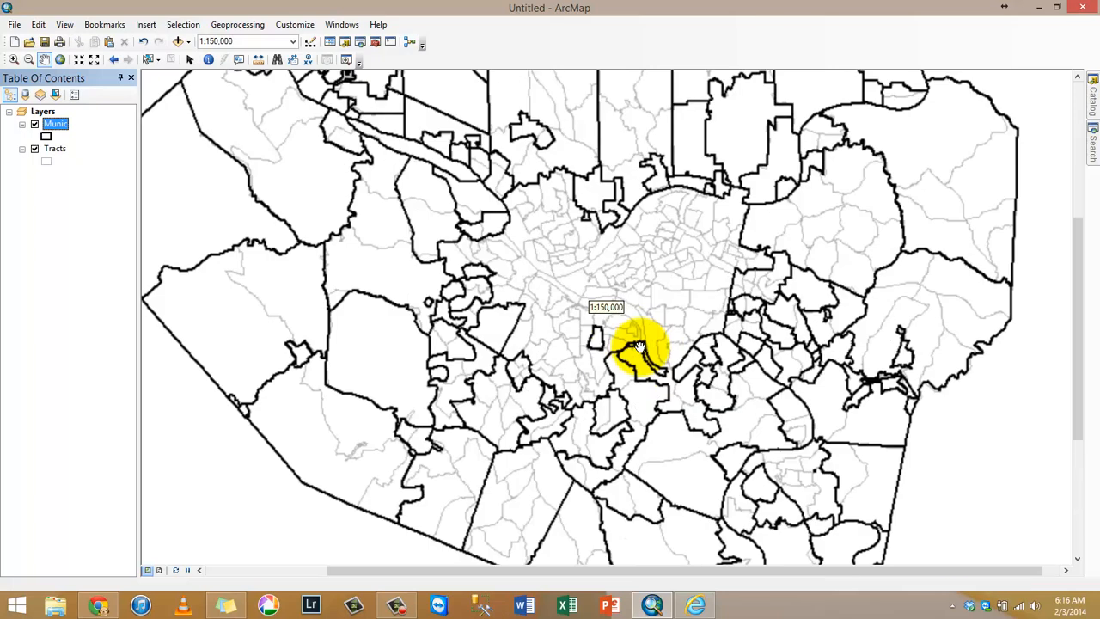
pyautogui.click(48, 112)
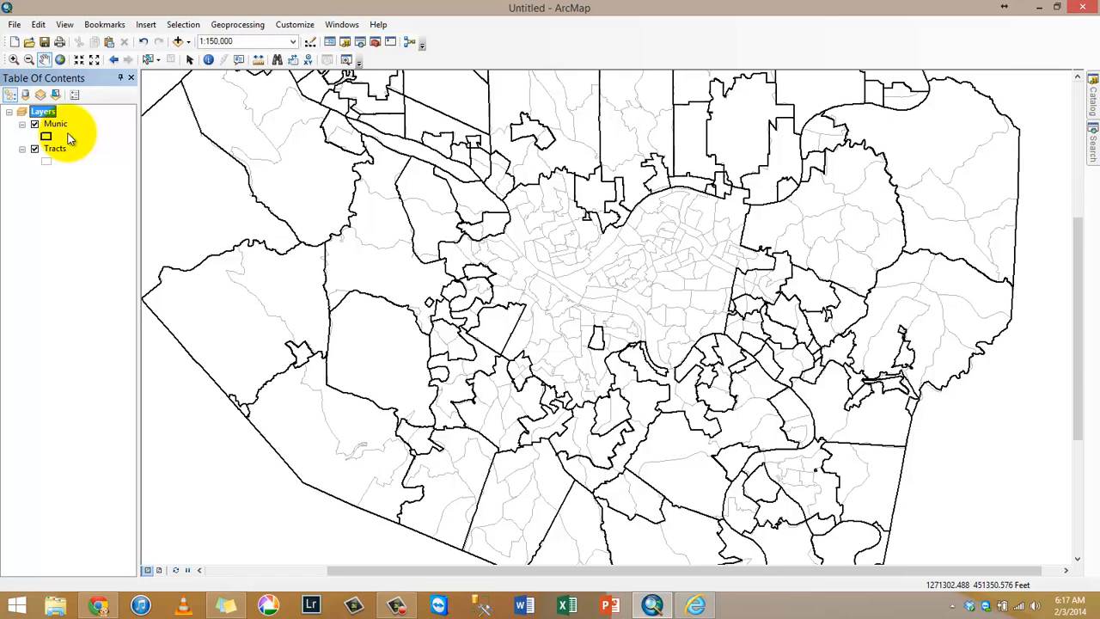
pyautogui.click(98, 605)
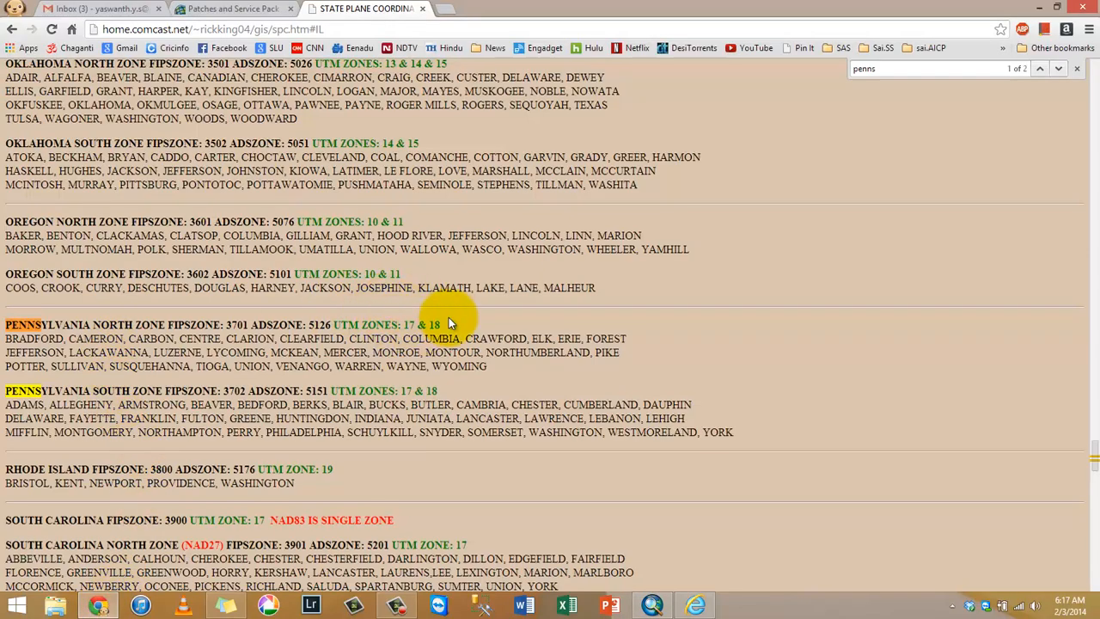
pyautogui.moveTo(446, 321); pyautogui.dragTo(383, 326)
pyautogui.click(424, 396)
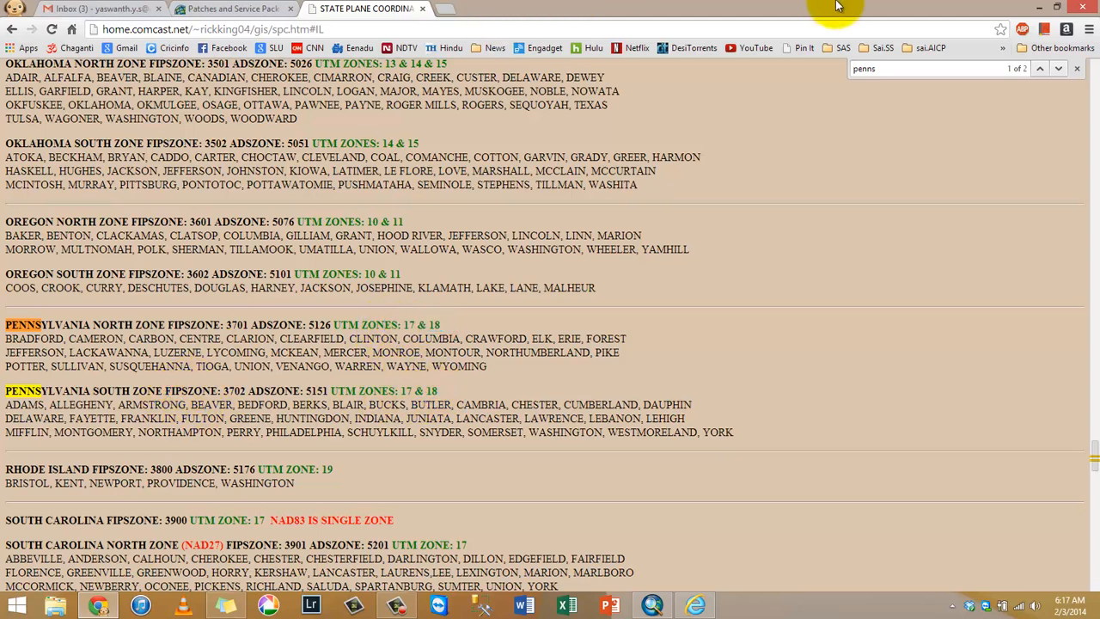
# - Switch back to ArcMap and review the current coordinate system details in the Layers data frame's properties
pyautogui.click(657, 601)
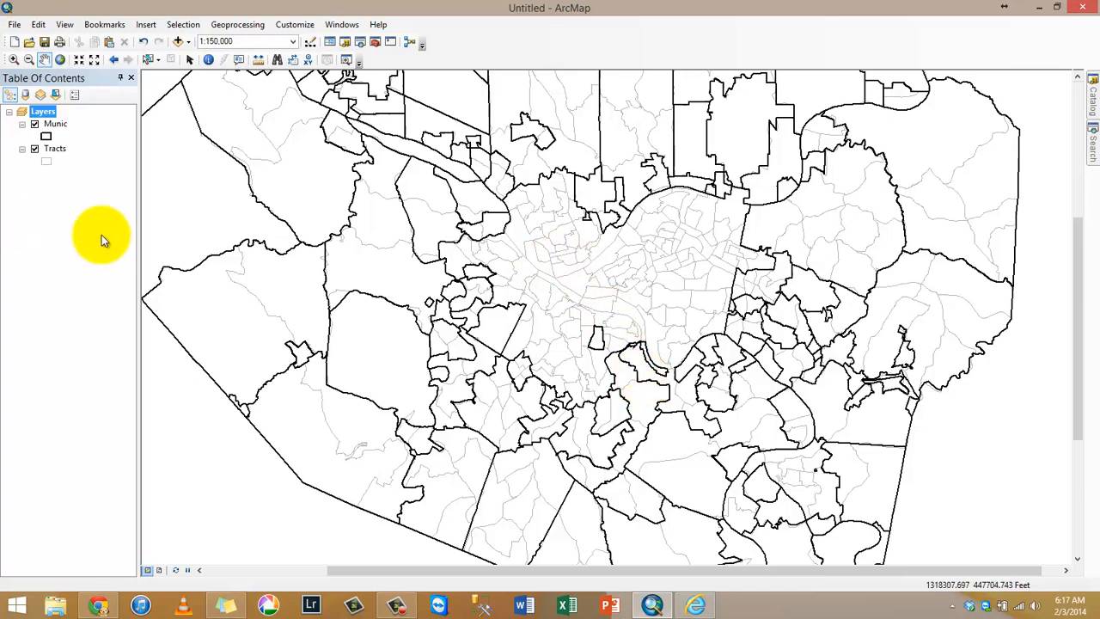
pyautogui.rightClick(49, 114)
pyautogui.click(131, 410)
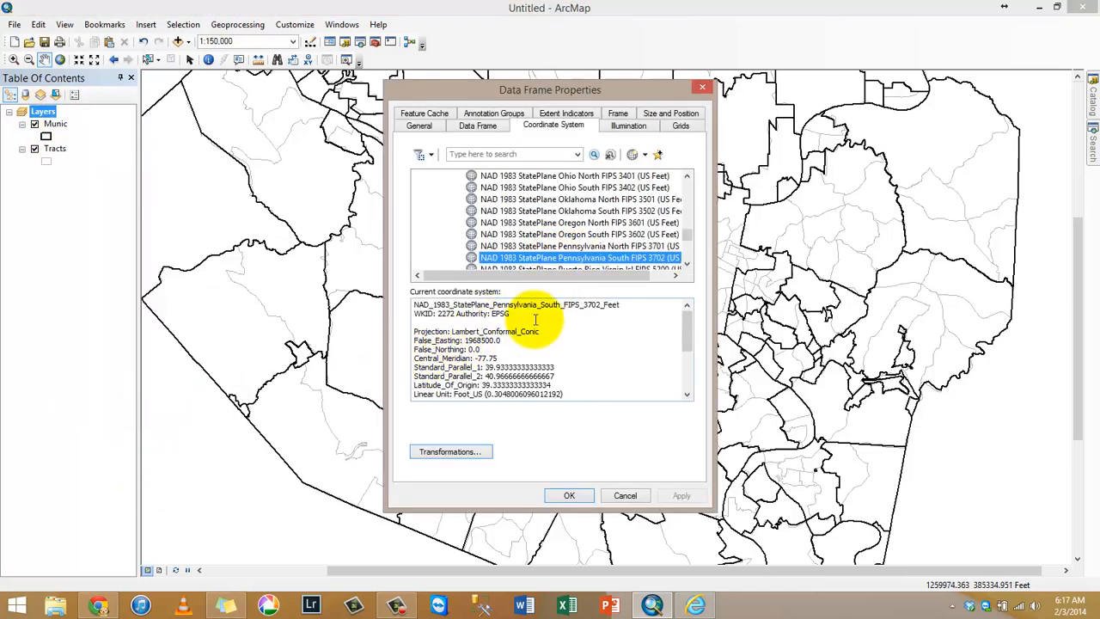
pyautogui.click(535, 319)
pyautogui.scroll(-3, 534, 328)
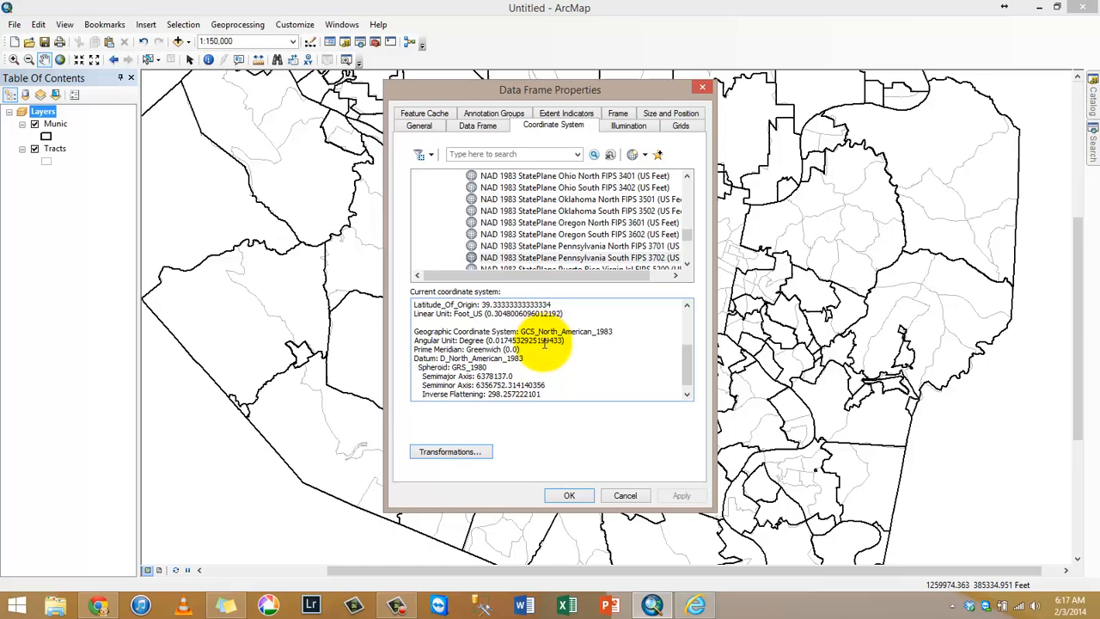
pyautogui.scroll(-1, 563, 365)
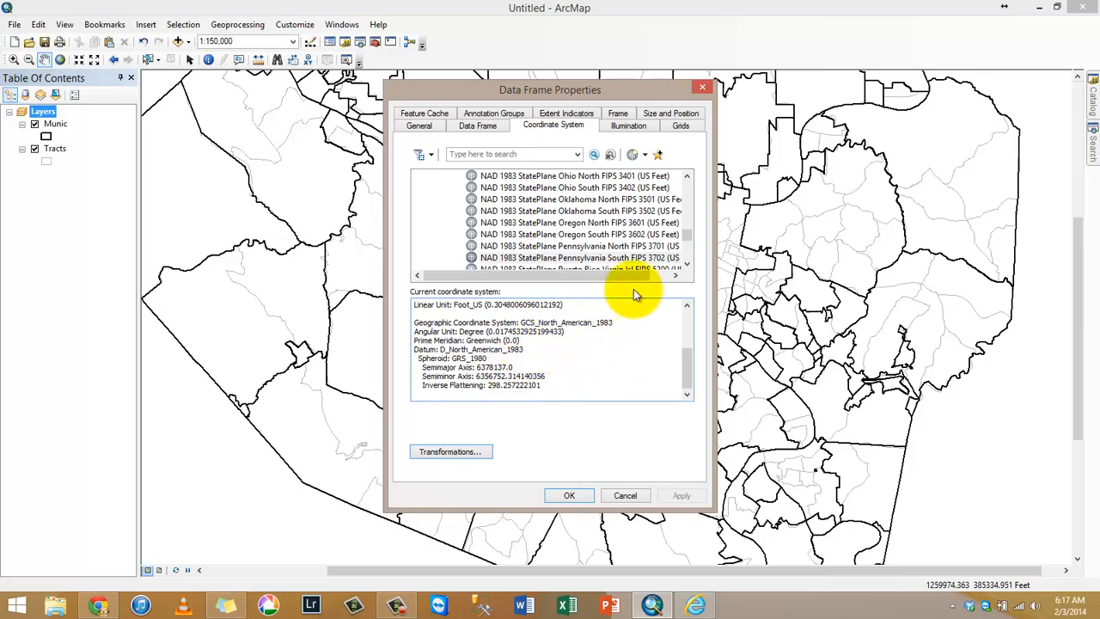
pyautogui.click(634, 257)
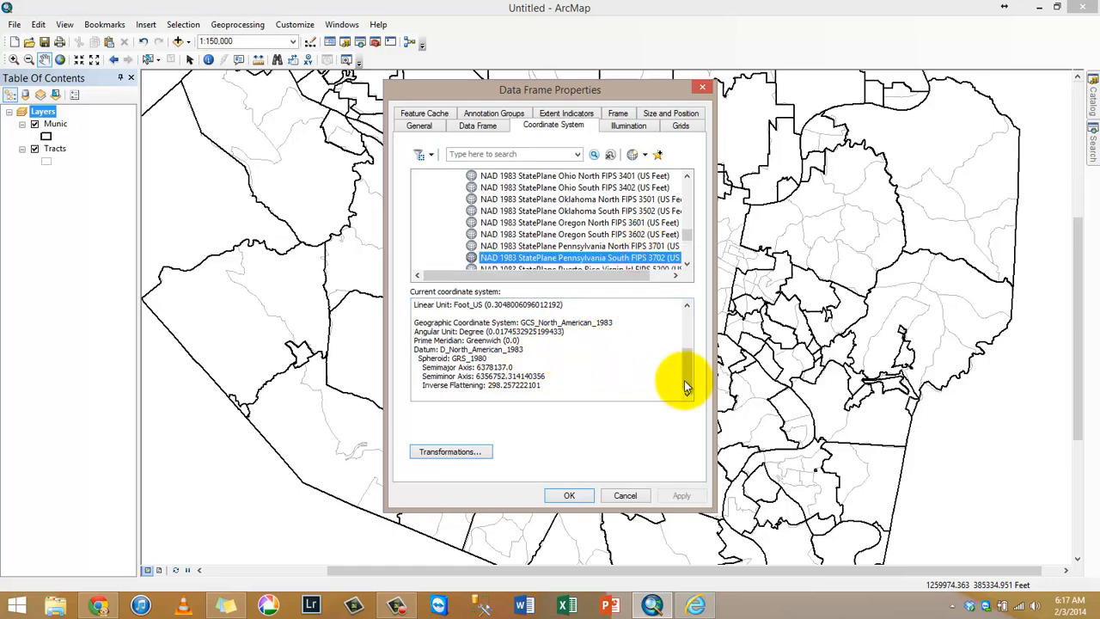
pyautogui.moveTo(687, 369); pyautogui.dragTo(687, 329)
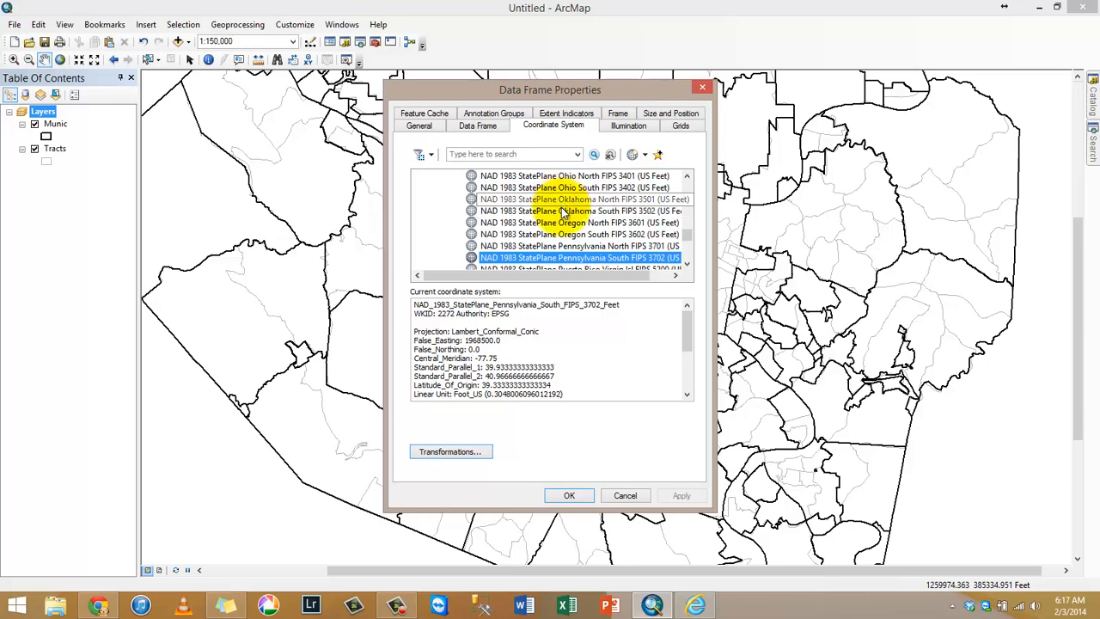
# - Collapse the State Plane folder and expand the NAD 1983 folder under the UTM projected coordinate systems
pyautogui.scroll(15, 562, 212)
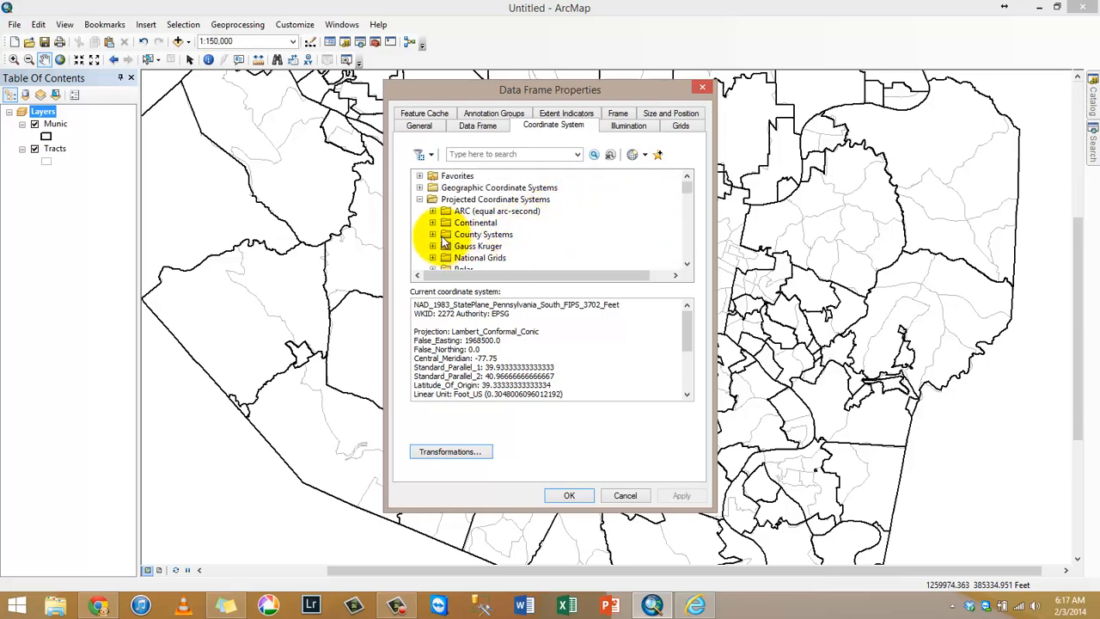
pyautogui.scroll(-1, 463, 206)
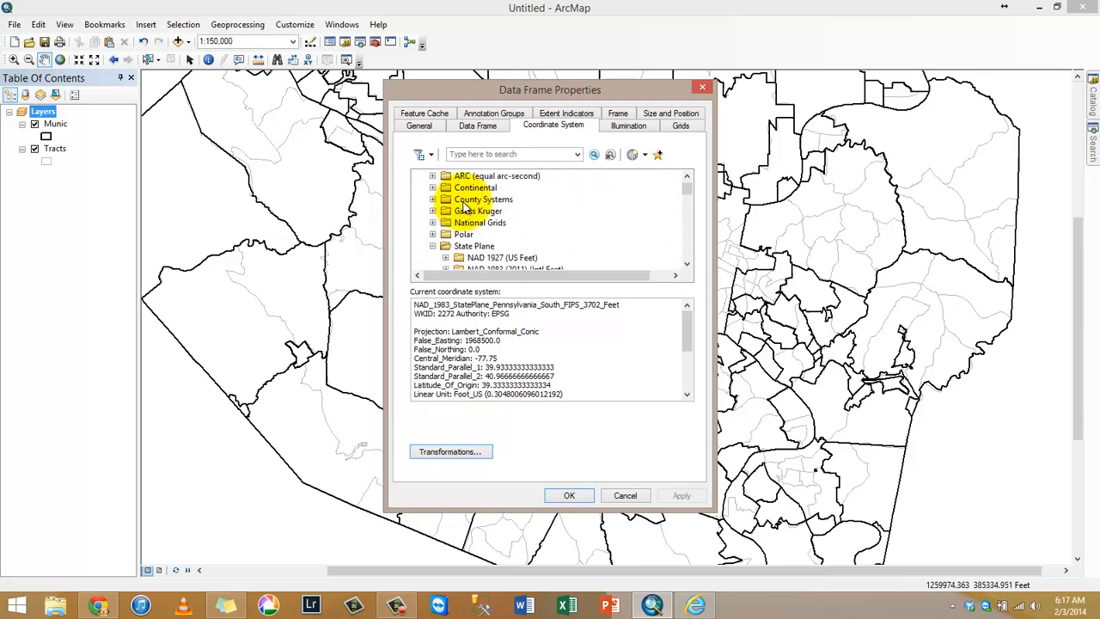
pyautogui.scroll(1, 464, 206)
pyautogui.click(469, 200)
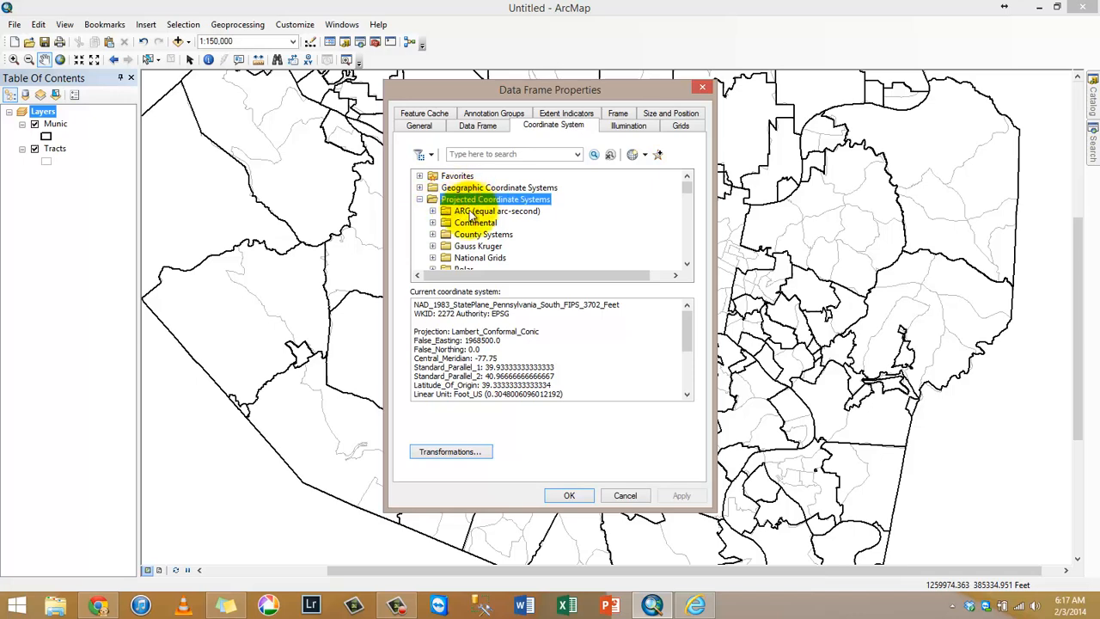
pyautogui.scroll(-2, 460, 232)
pyautogui.click(432, 211)
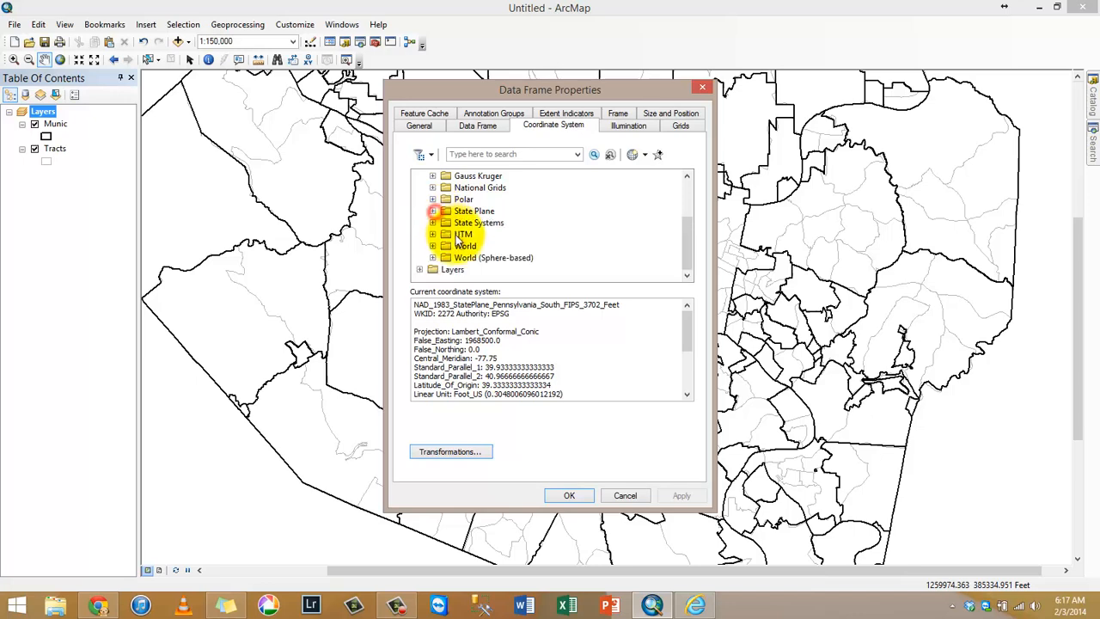
pyautogui.doubleClick(464, 234)
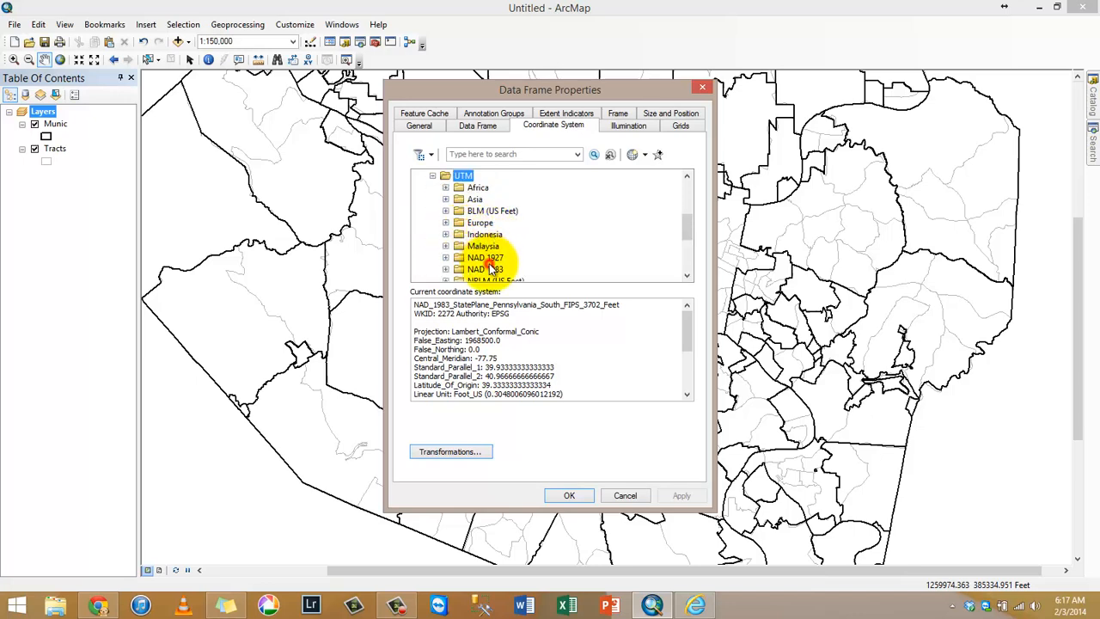
pyautogui.doubleClick(492, 269)
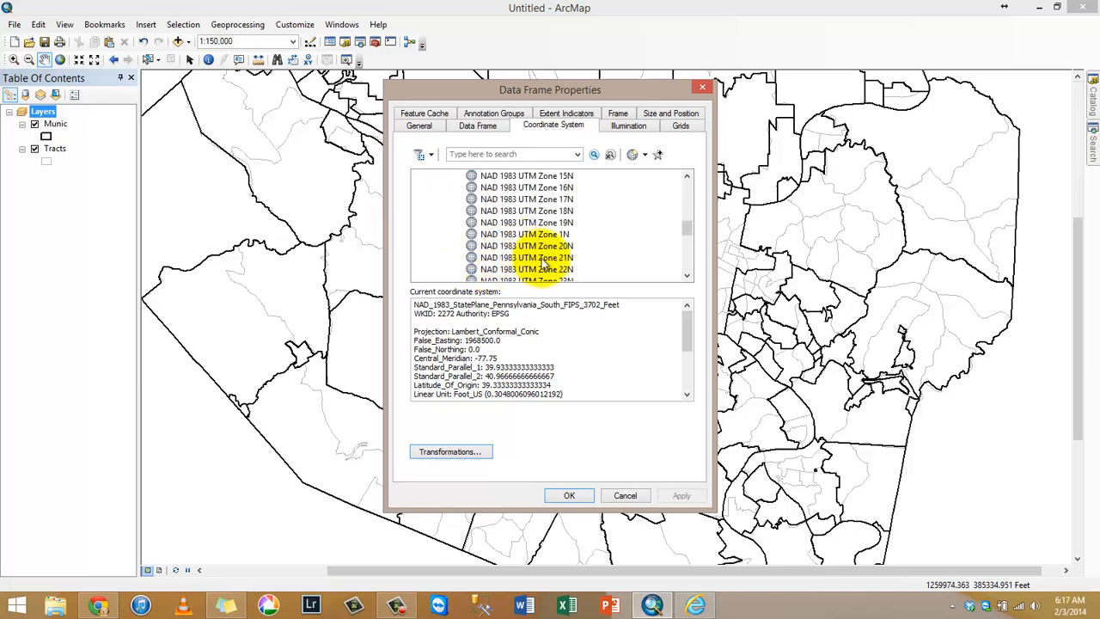
# - Set the data frame's coordinate system to NAD 1983 UTM Zone 17N, apply it and close the properties
pyautogui.scroll(-10, 550, 245)
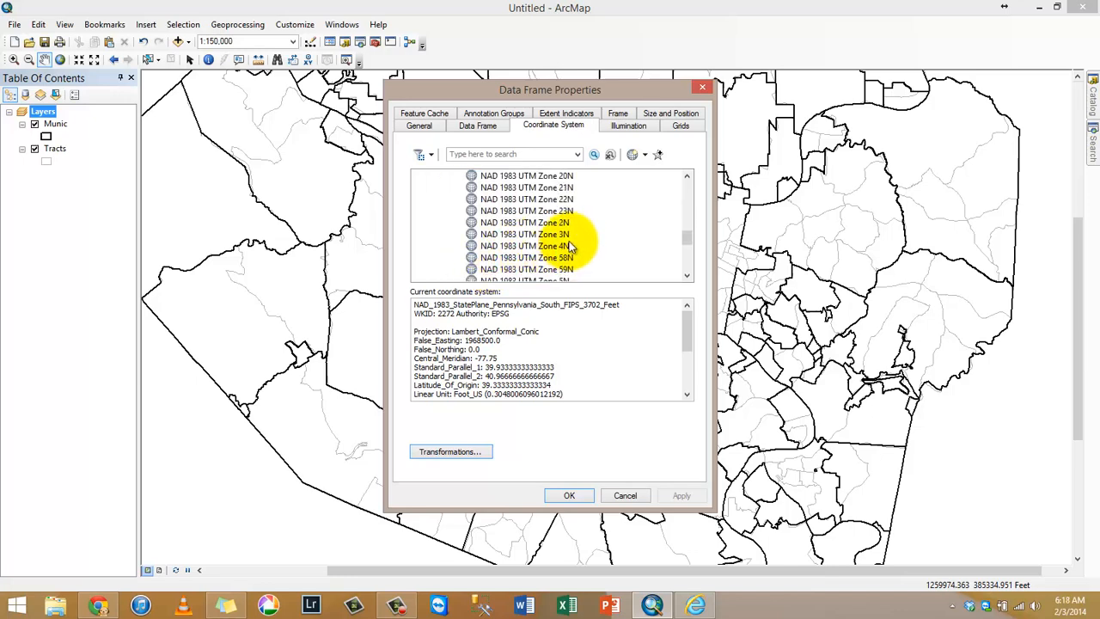
pyautogui.scroll(10, 572, 240)
pyautogui.click(567, 198)
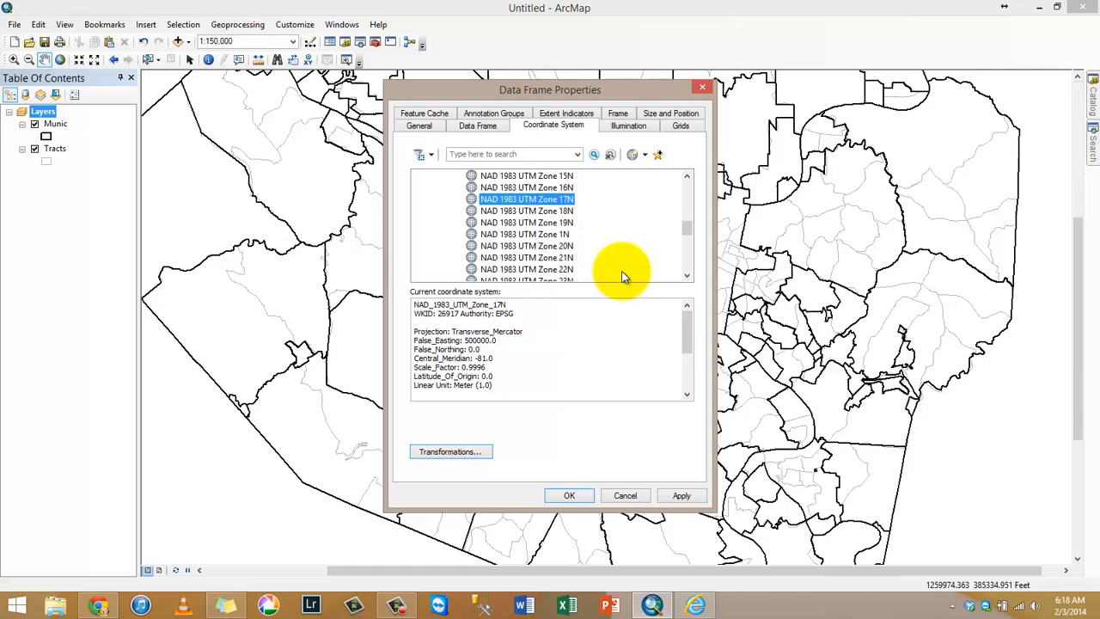
pyautogui.click(681, 496)
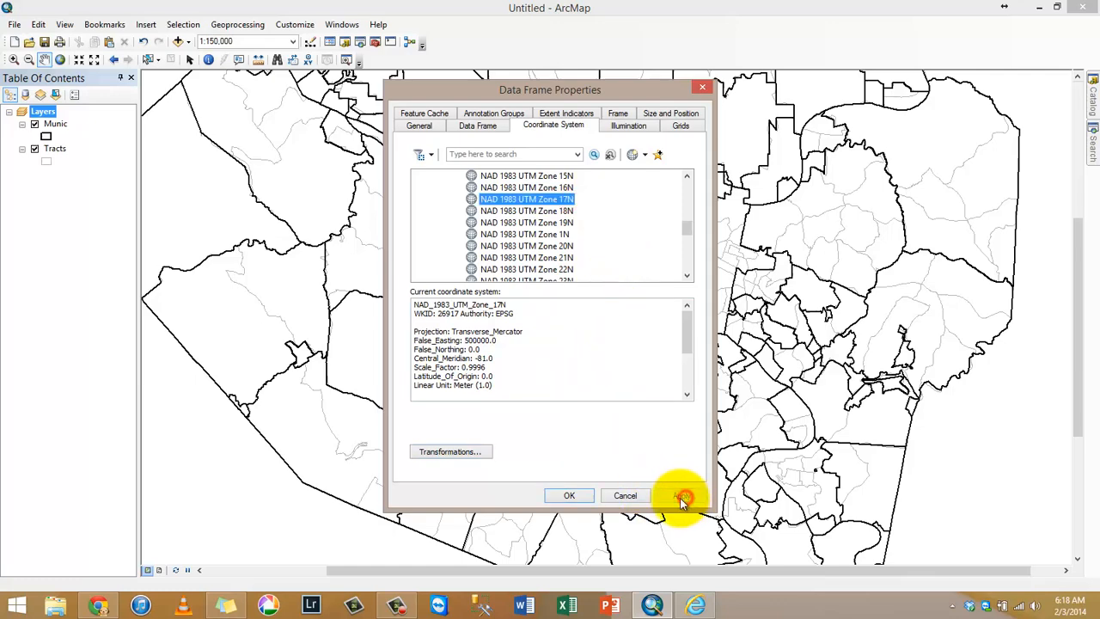
pyautogui.click(565, 495)
pyautogui.scroll(2, 579, 371)
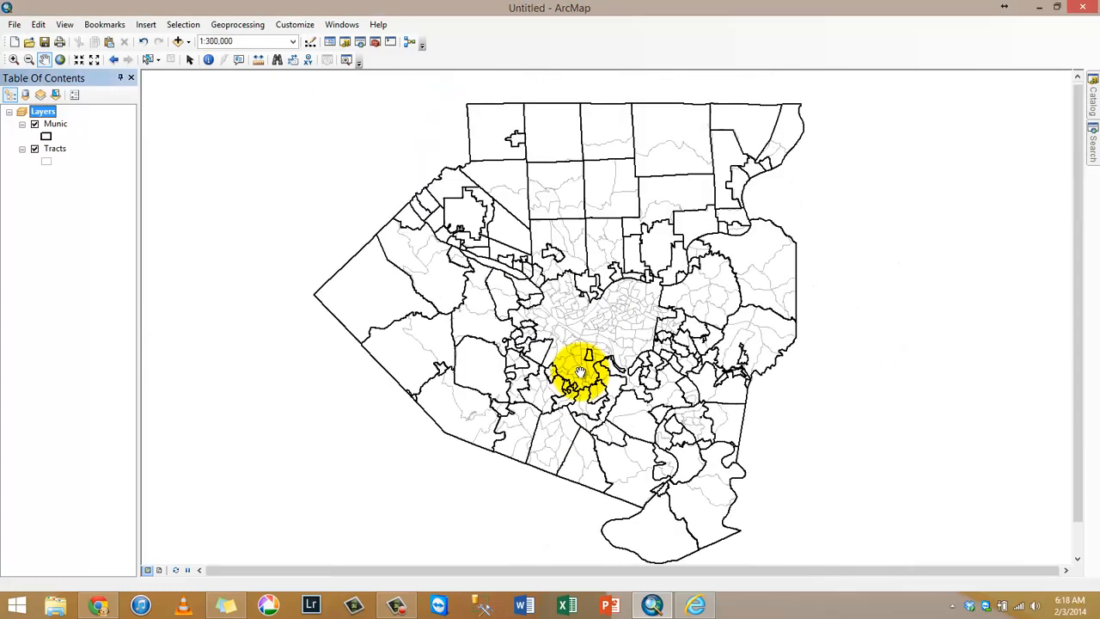
pyautogui.scroll(-2, 580, 371)
pyautogui.scroll(2, 589, 353)
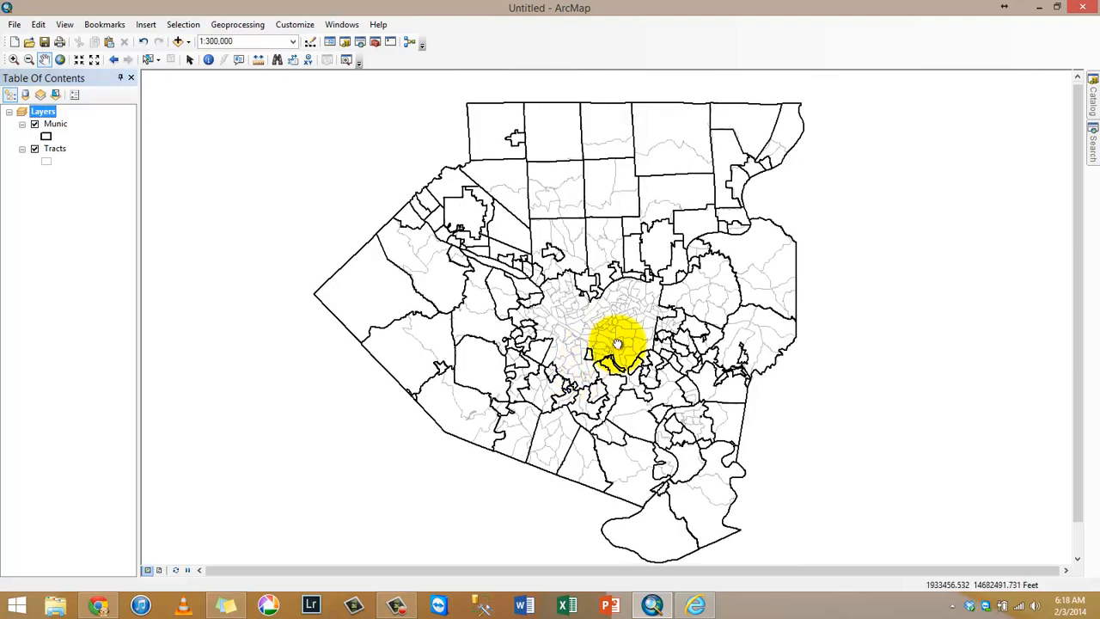
pyautogui.moveTo(613, 346); pyautogui.dragTo(615, 329)
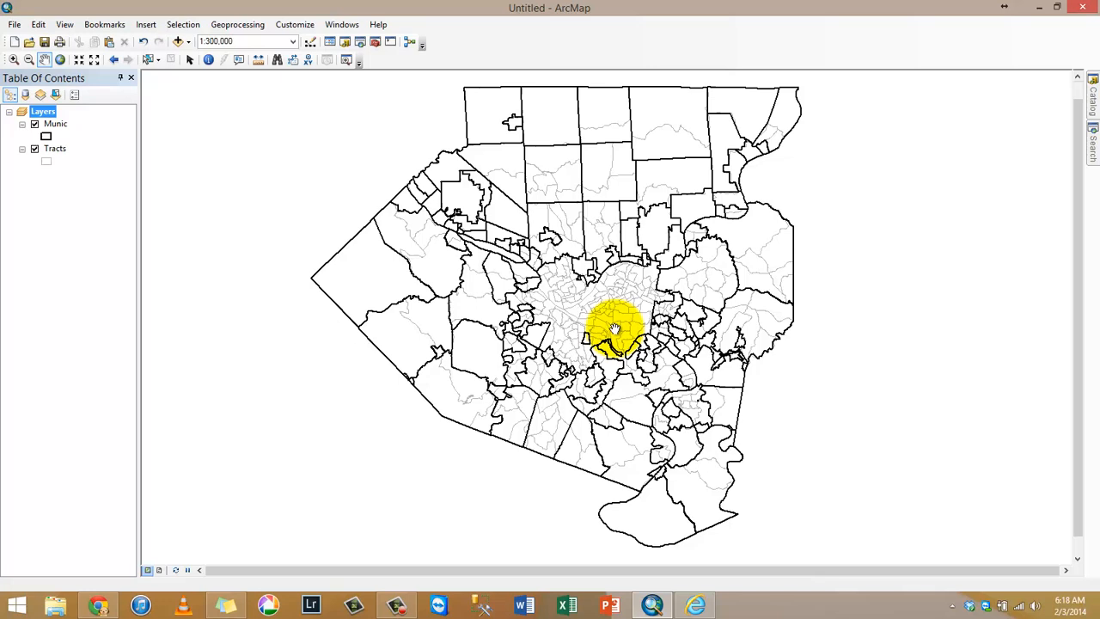
# - Create a new map document from the Blank Map template without saving changes to the current map
pyautogui.click(14, 43)
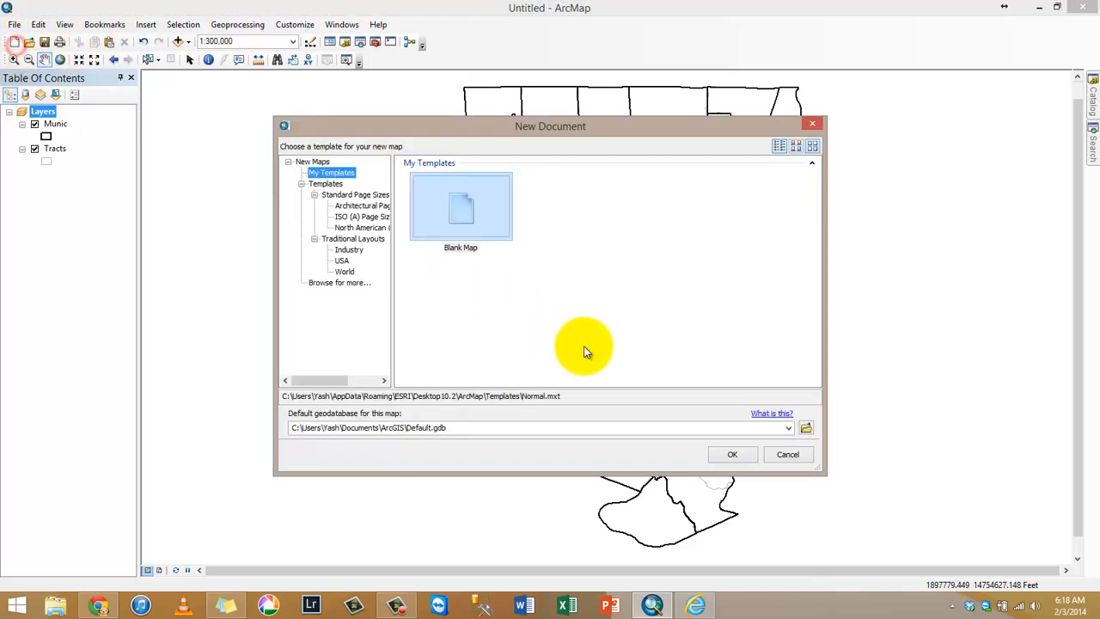
pyautogui.click(732, 455)
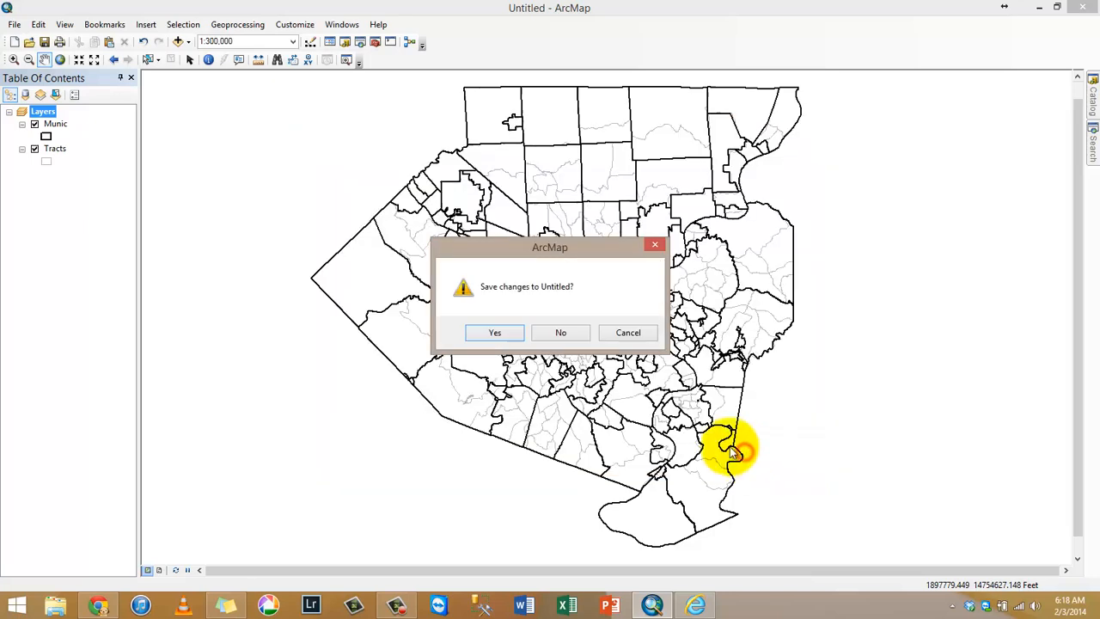
pyautogui.click(563, 332)
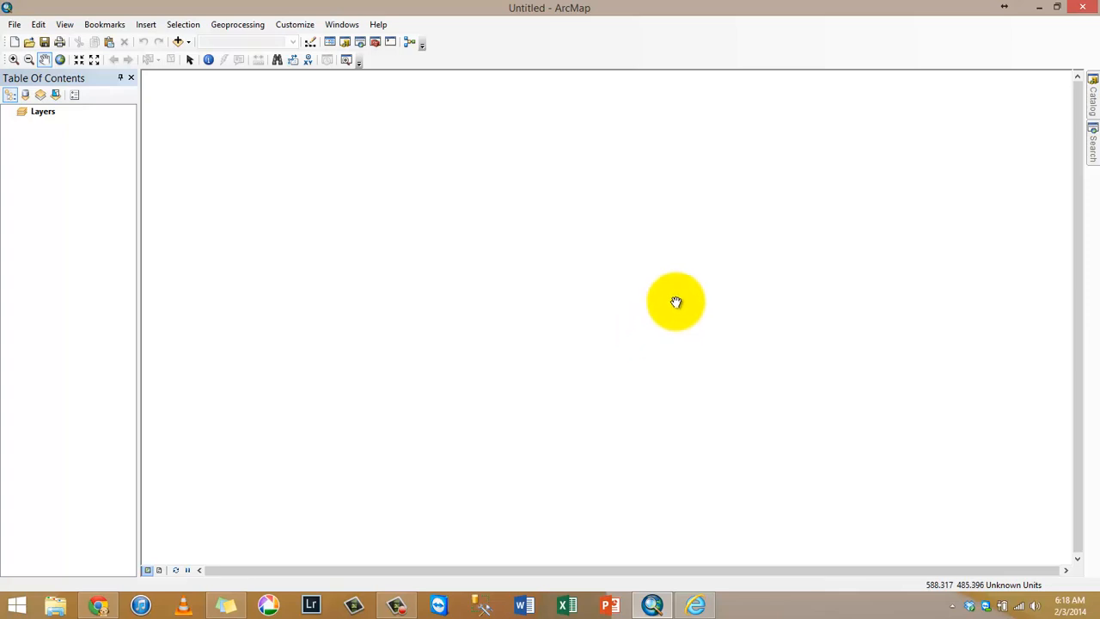
# - Add the Tracts feature class from AlleghenyCounty.gdb to the map
pyautogui.moveTo(1087, 120)
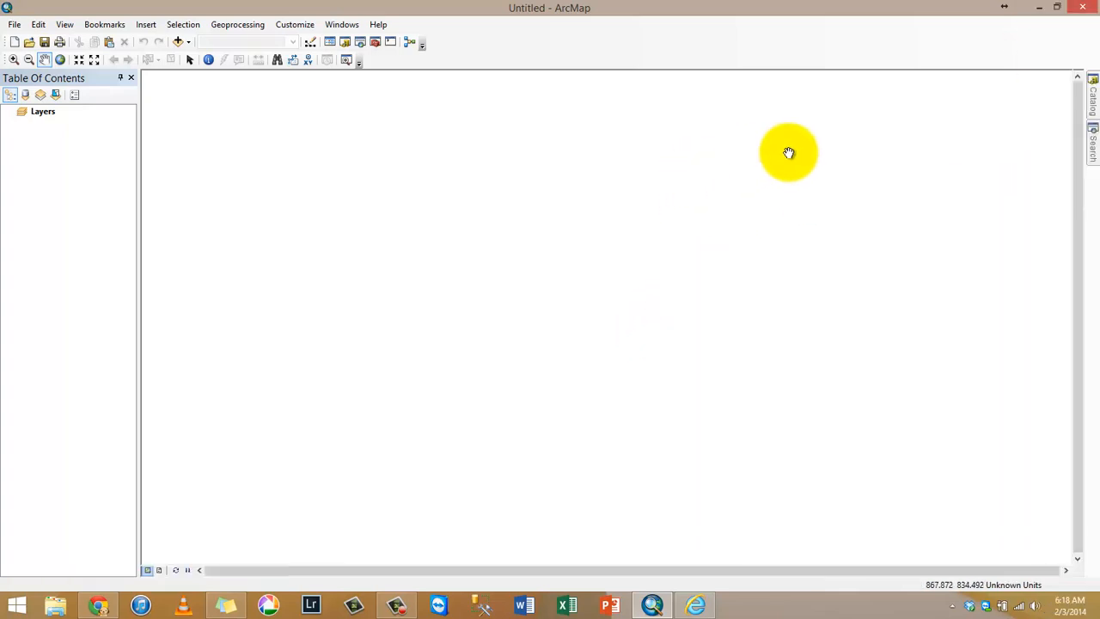
pyautogui.click(1092, 103)
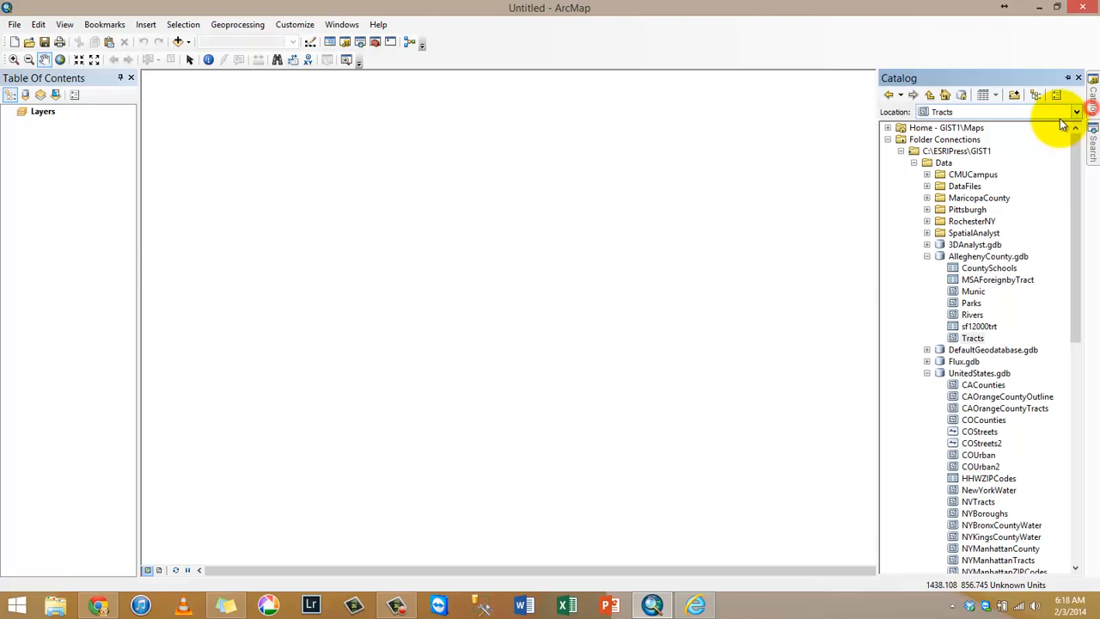
pyautogui.click(988, 256)
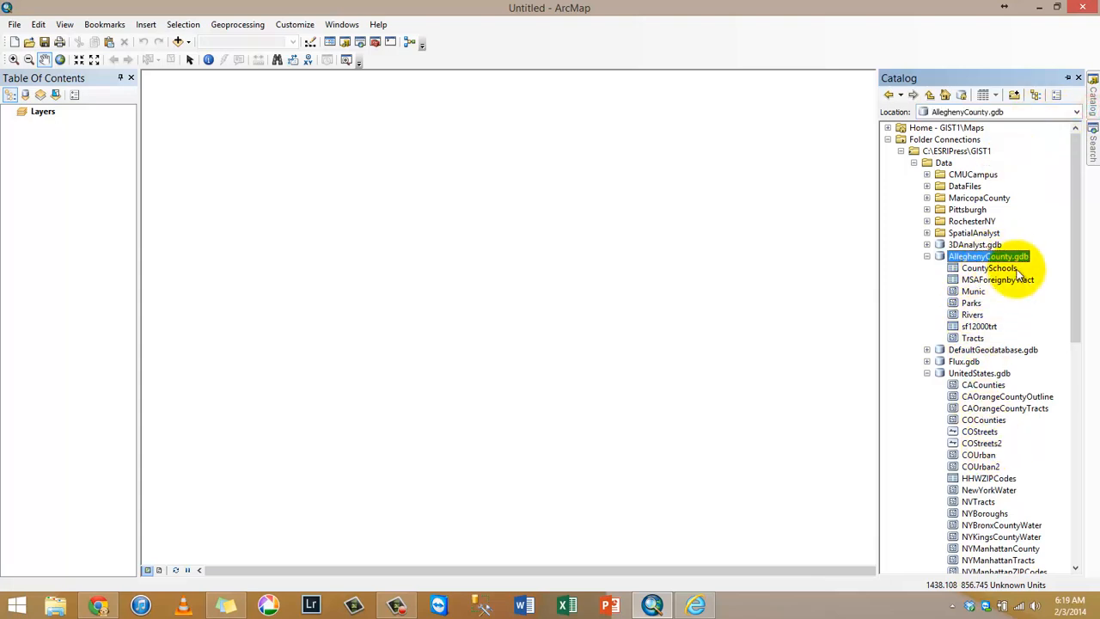
pyautogui.moveTo(979, 337)
pyautogui.mouseDown()
pyautogui.moveTo(565, 377)
pyautogui.moveTo(431, 375)
pyautogui.mouseUp()
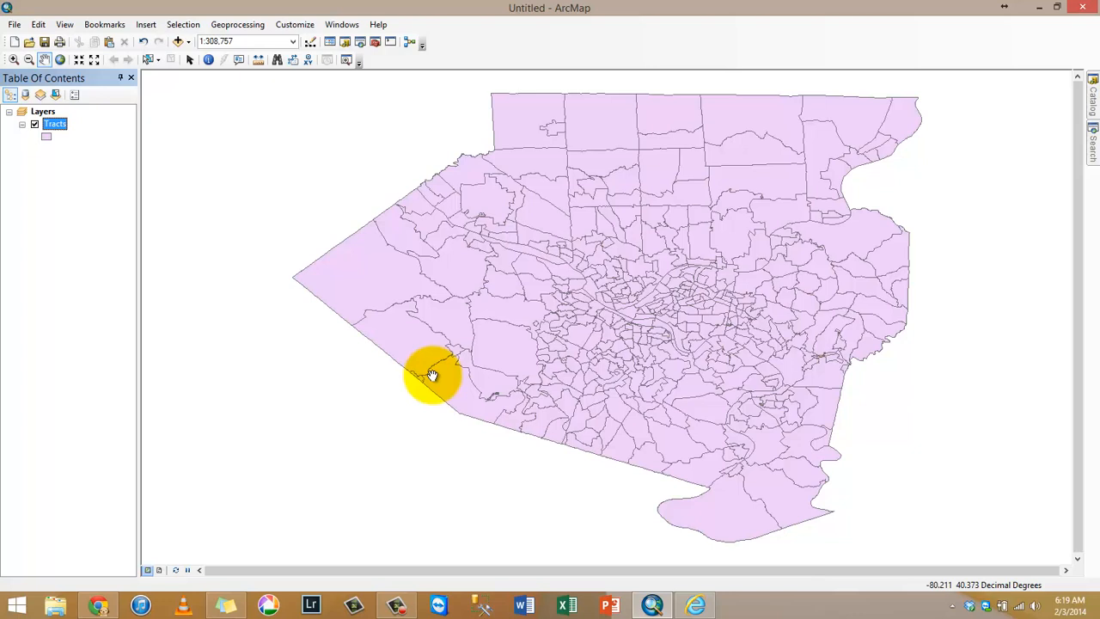
pyautogui.moveTo(645, 265); pyautogui.dragTo(615, 264)
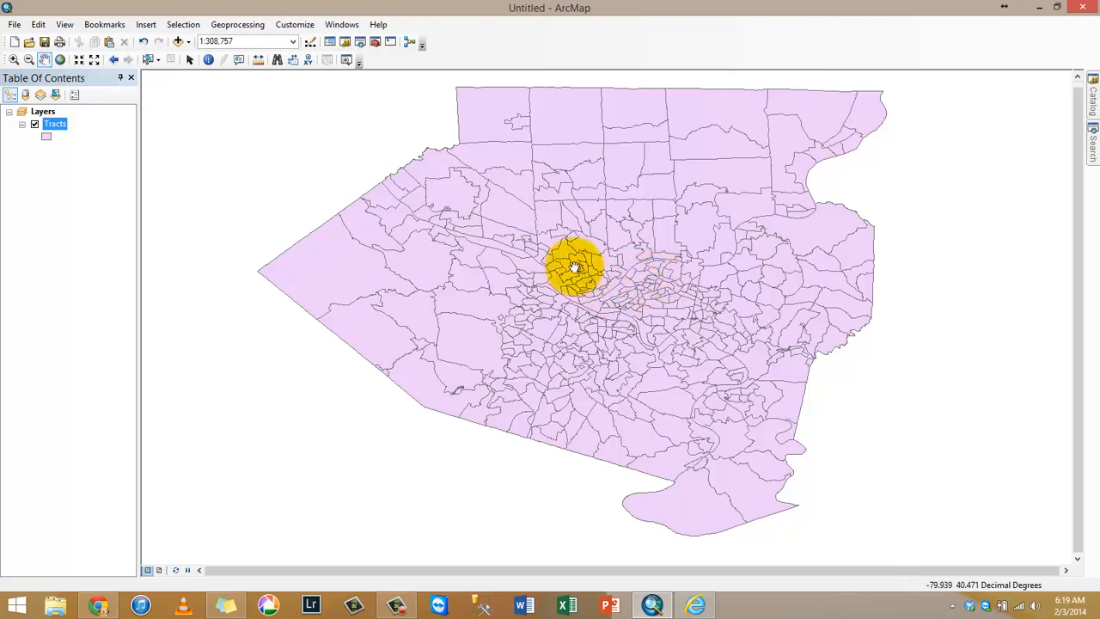
# - Check the geographic coordinate system in the Tracts layer's source properties
pyautogui.rightClick(60, 126)
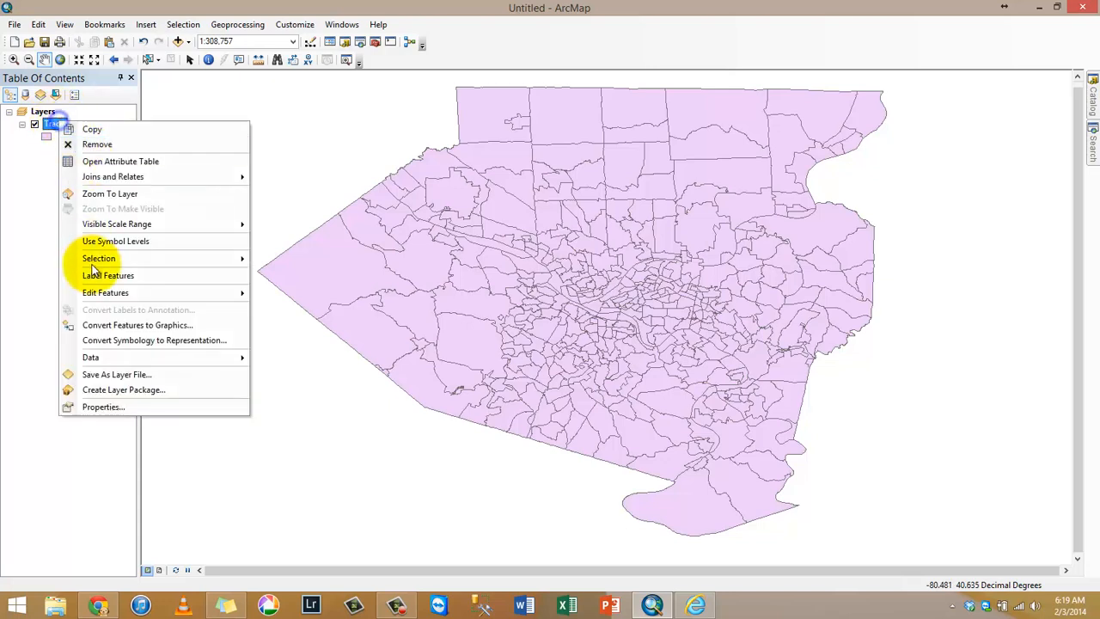
pyautogui.click(98, 402)
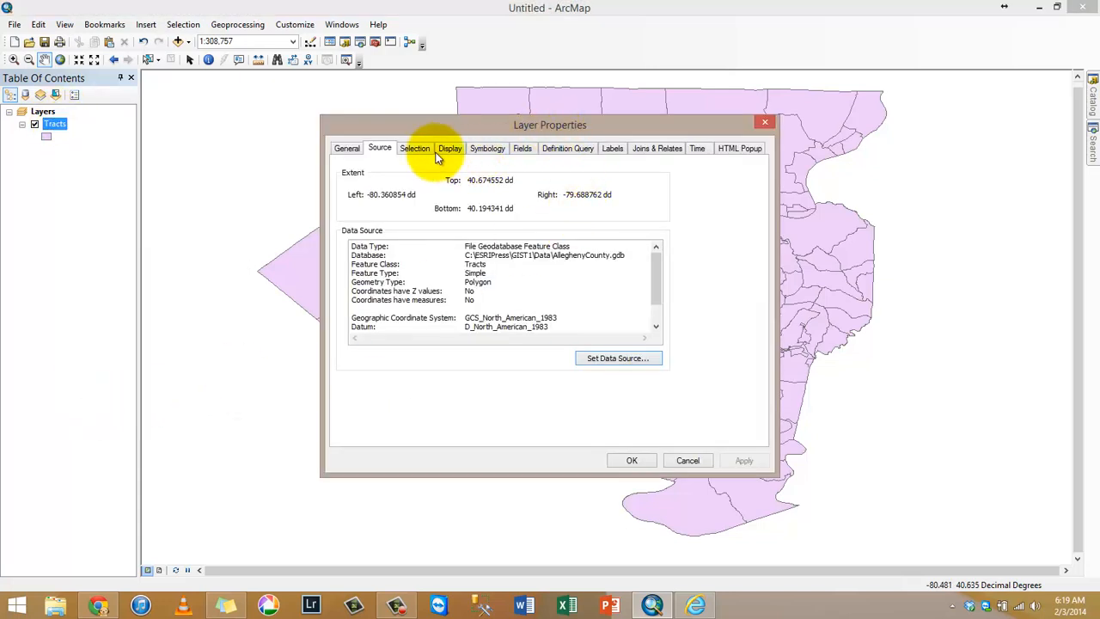
pyautogui.moveTo(464, 318); pyautogui.dragTo(570, 316)
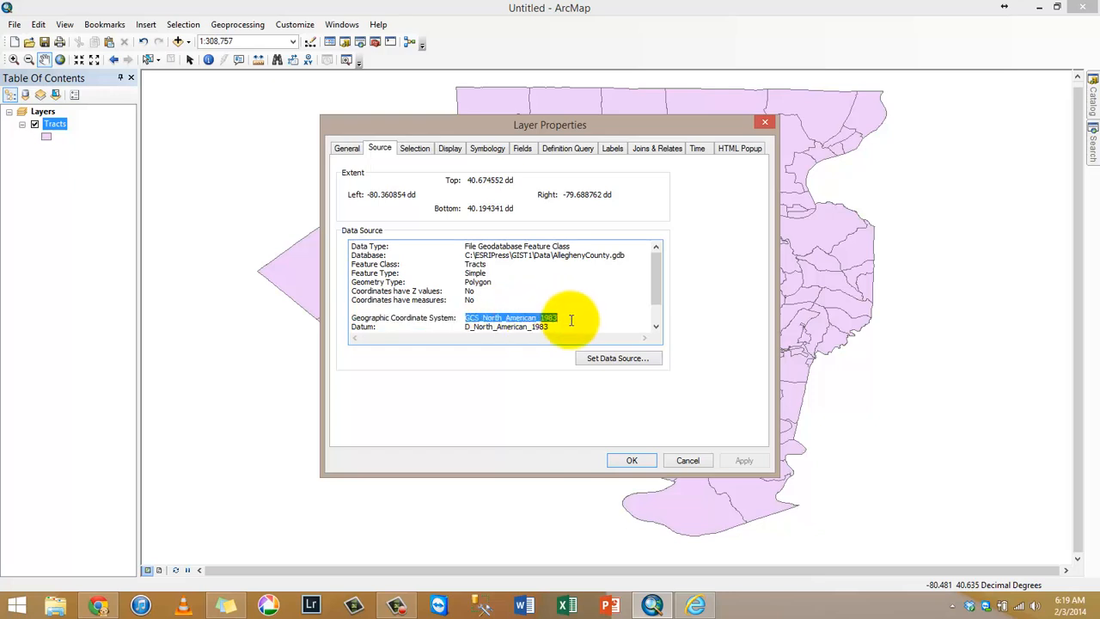
pyautogui.click(686, 461)
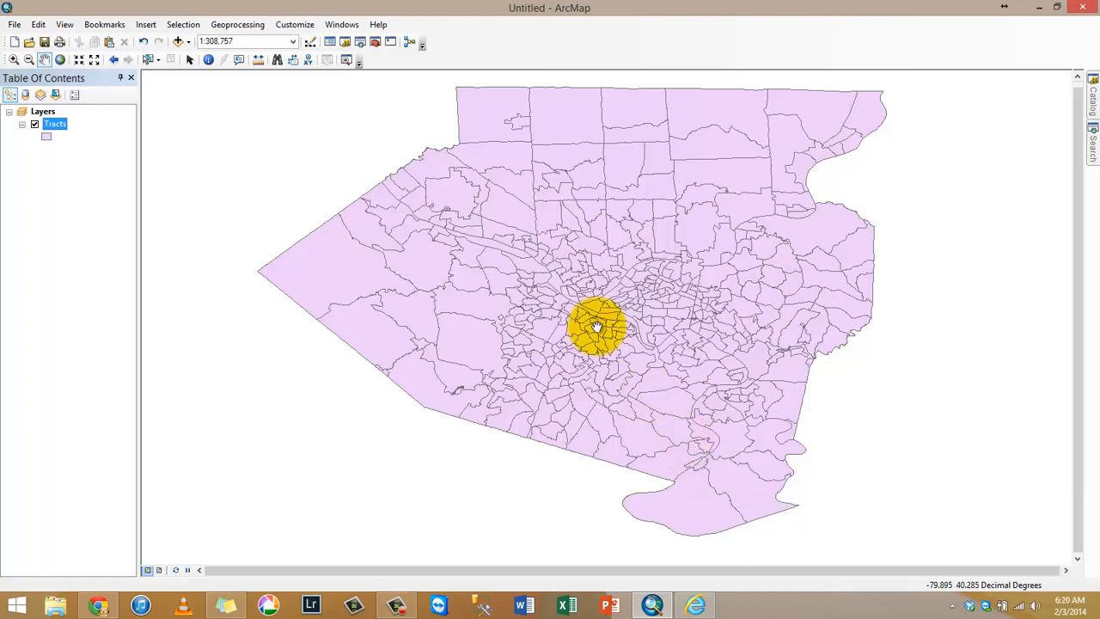
# - Remove the Tracts layer from the map
pyautogui.rightClick(60, 126)
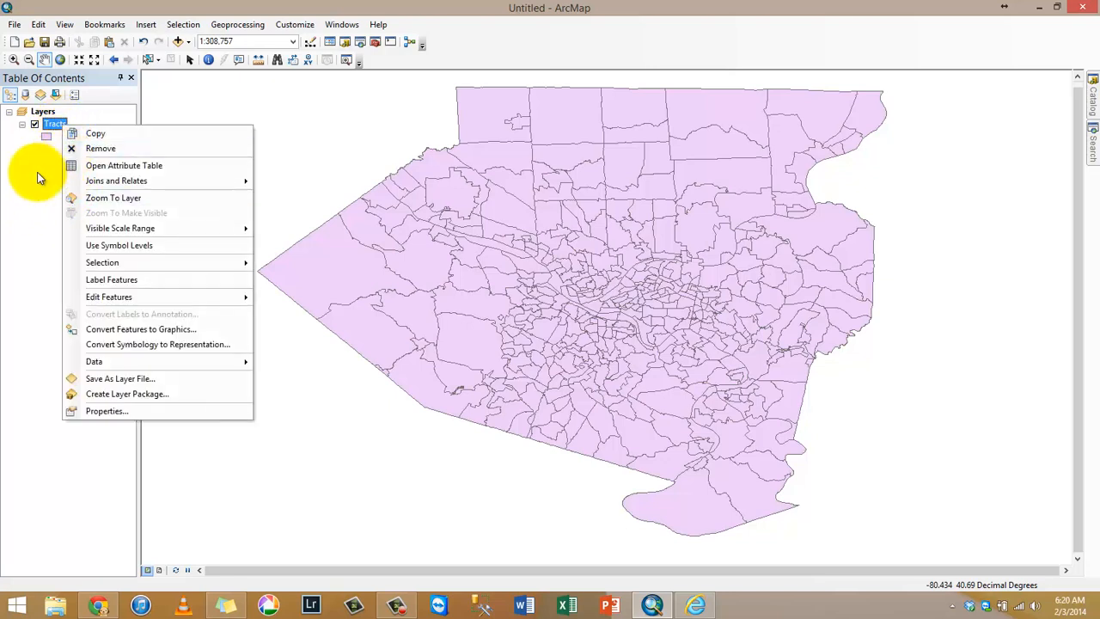
pyautogui.click(32, 168)
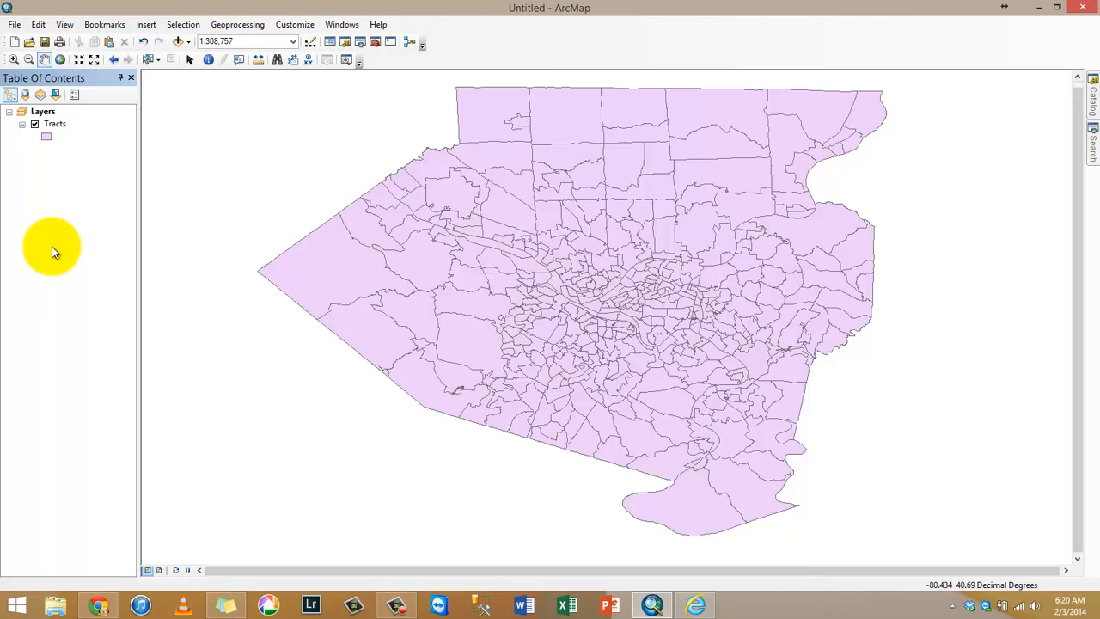
pyautogui.rightClick(54, 125)
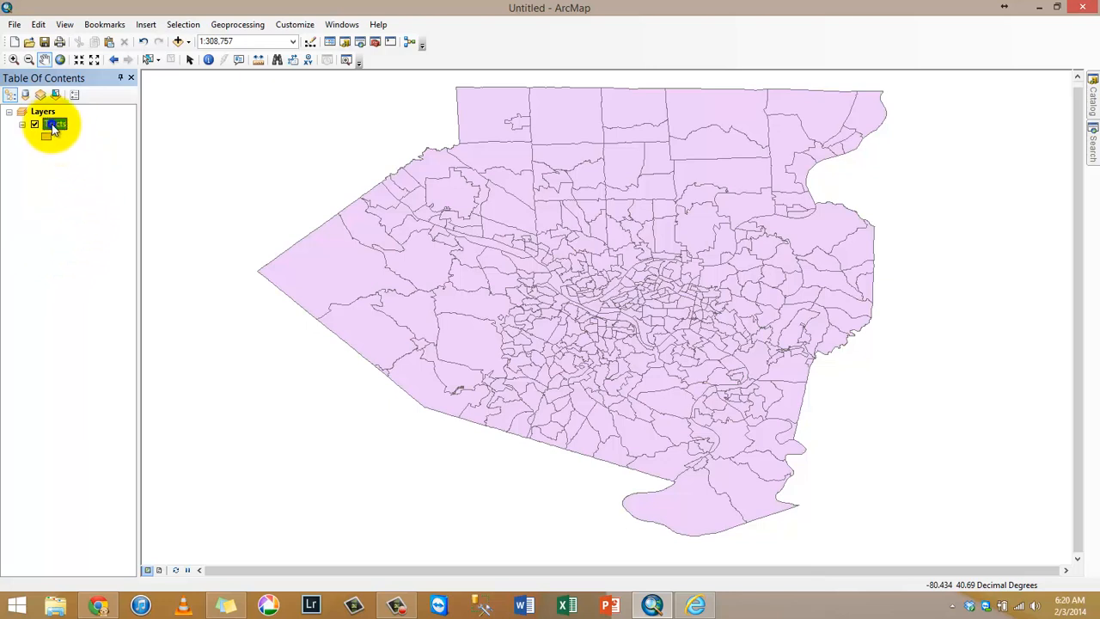
pyautogui.click(79, 150)
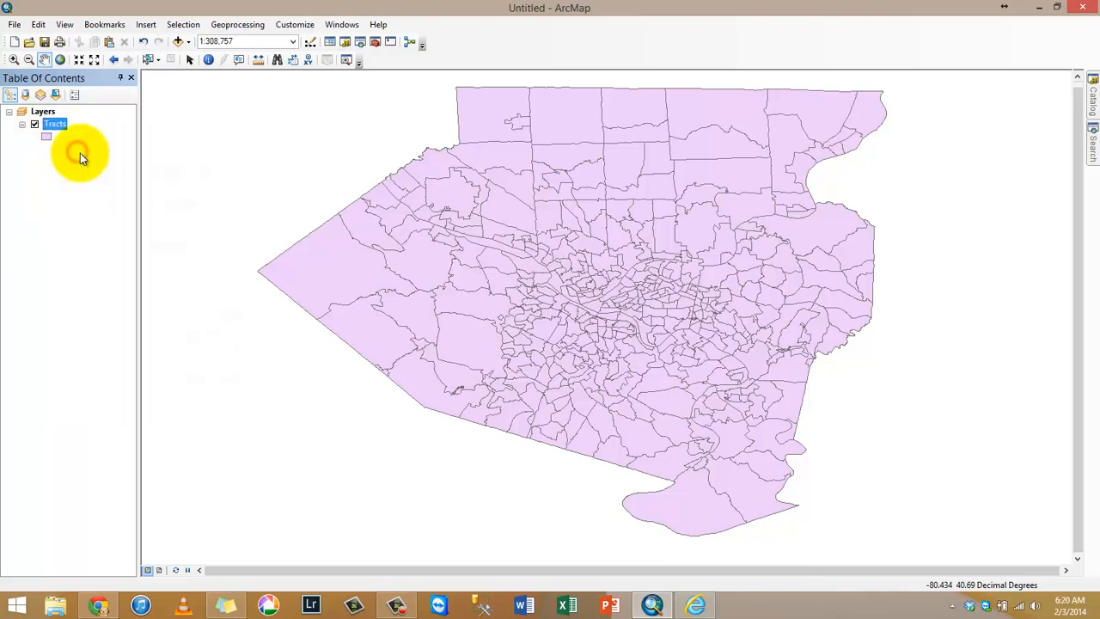
# - Add AlleghenyCountyTracts.shp from the DataFiles folder to the map and dismiss the spatial reference warning
pyautogui.click(1092, 108)
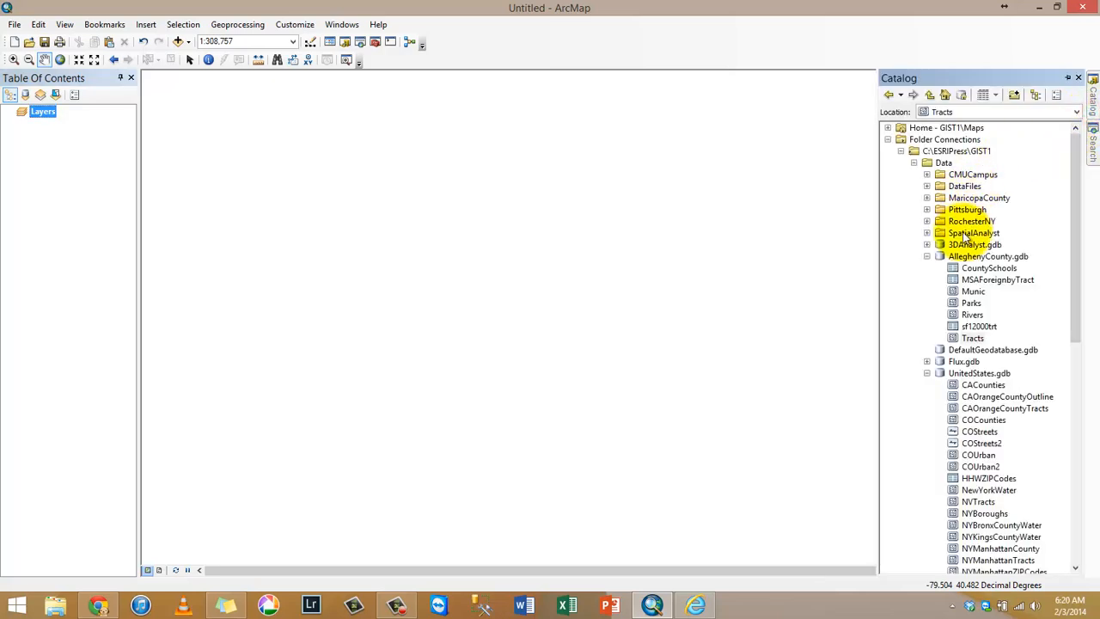
pyautogui.click(926, 256)
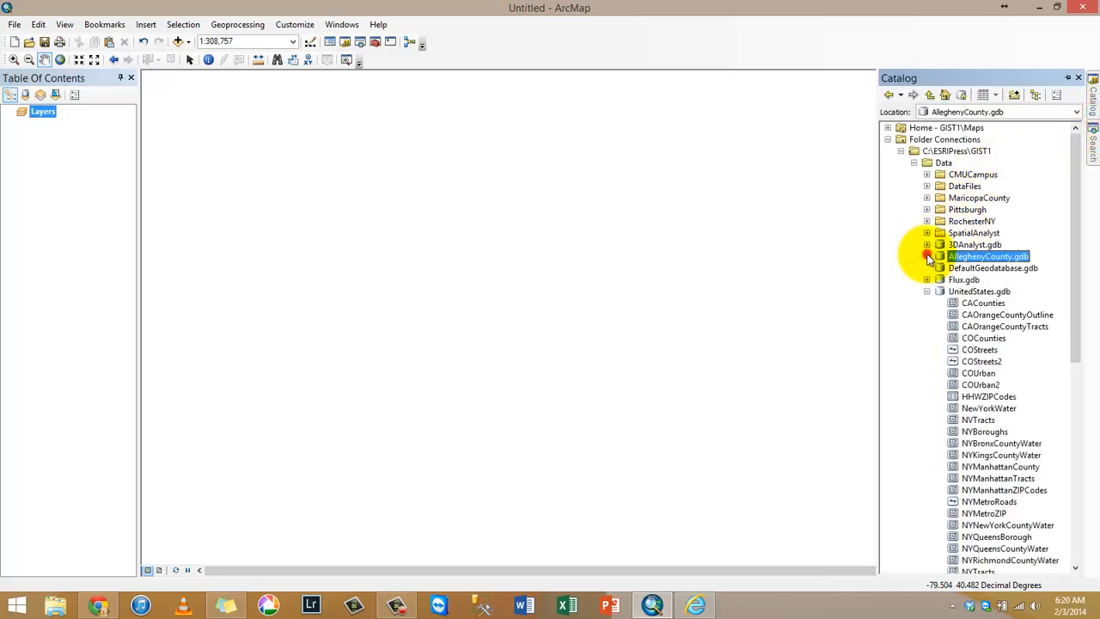
pyautogui.click(926, 185)
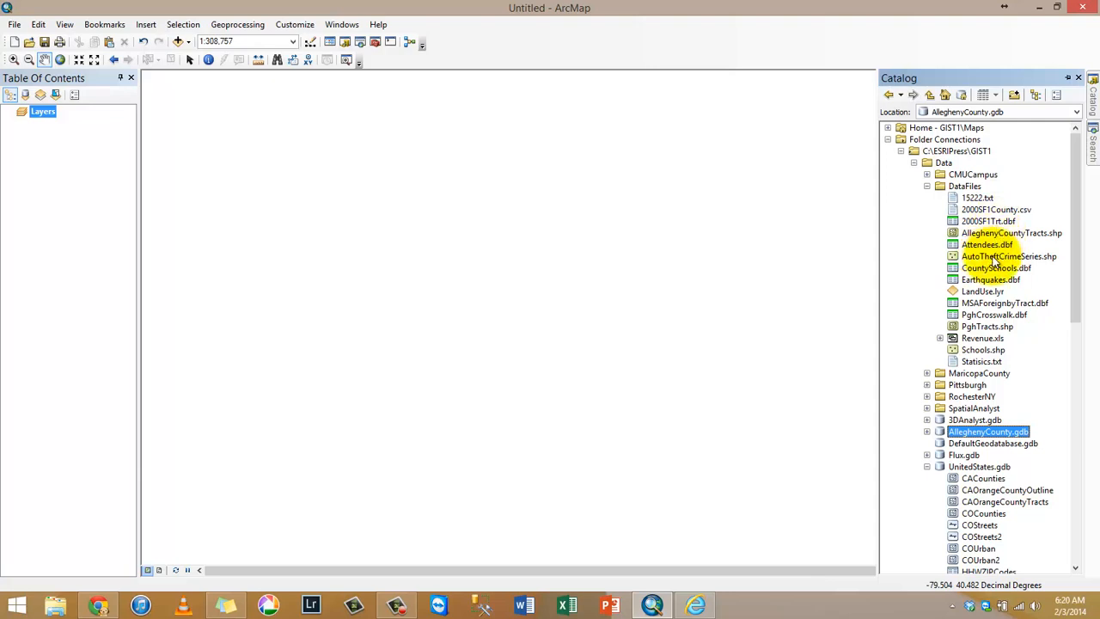
pyautogui.moveTo(1011, 233); pyautogui.dragTo(675, 314)
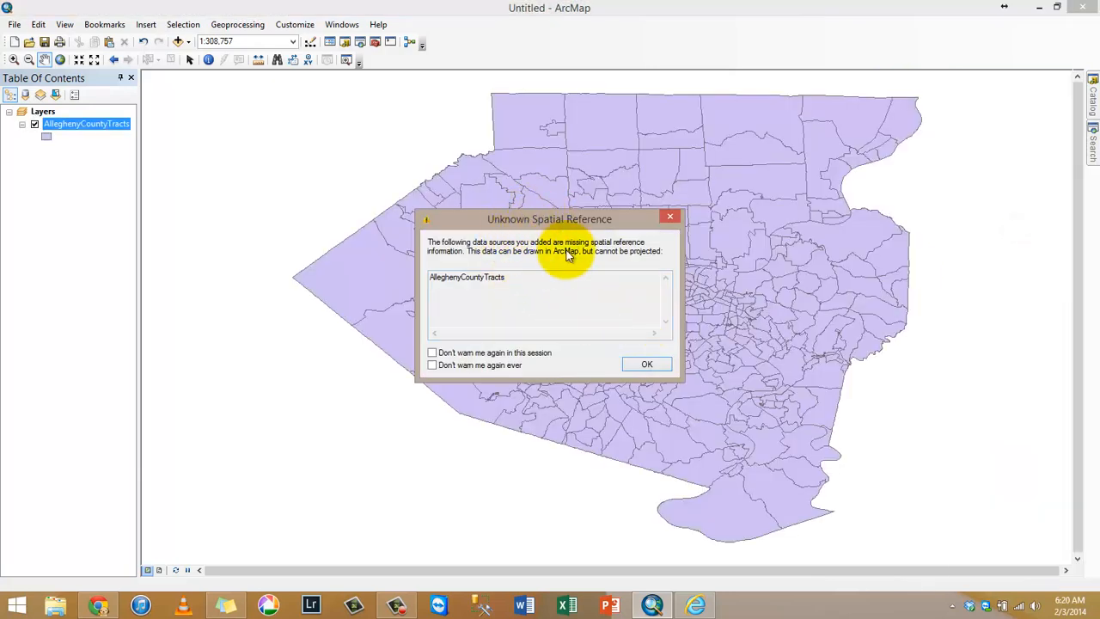
pyautogui.click(636, 367)
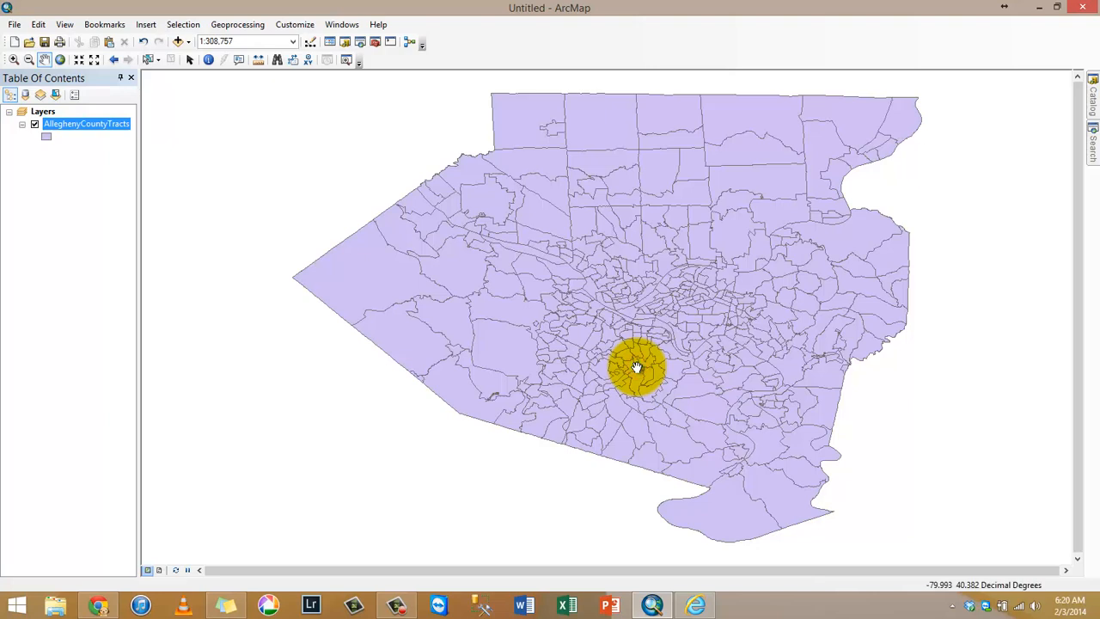
# - Check the coordinate system information in the AlleghenyCountyTracts layer's source properties
pyautogui.rightClick(103, 124)
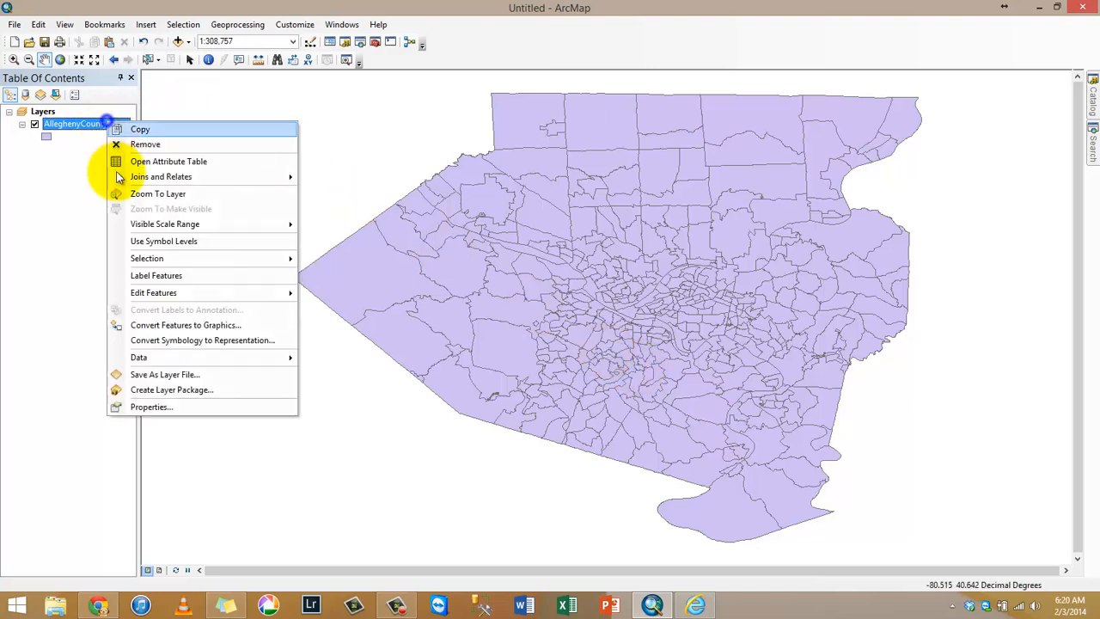
pyautogui.click(161, 412)
pyautogui.moveTo(465, 300); pyautogui.dragTo(524, 299)
pyautogui.click(685, 458)
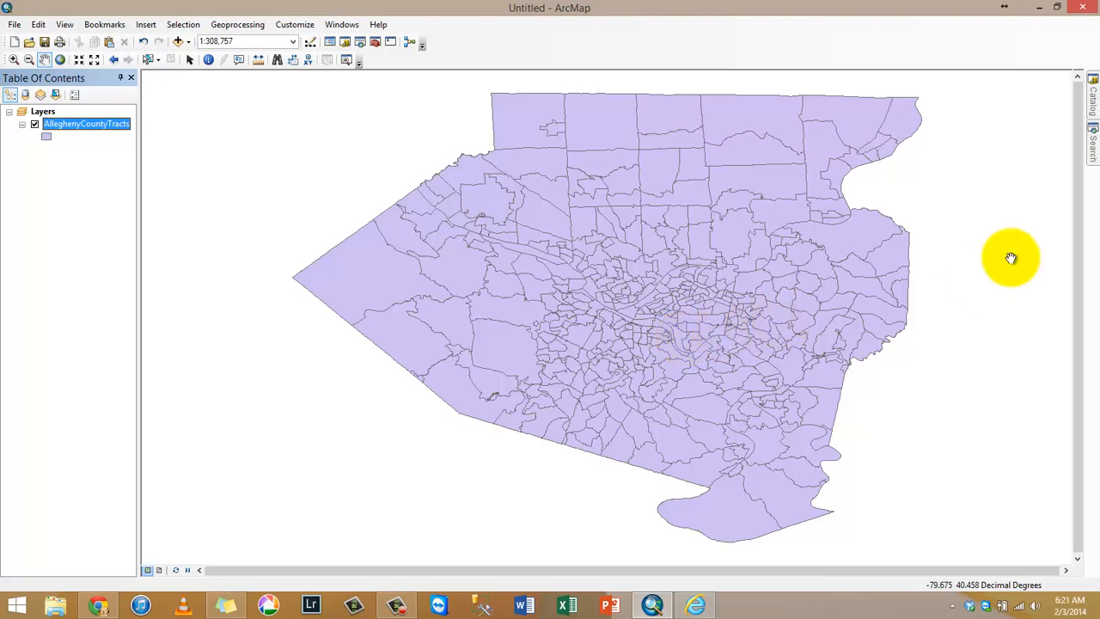
pyautogui.click(1089, 98)
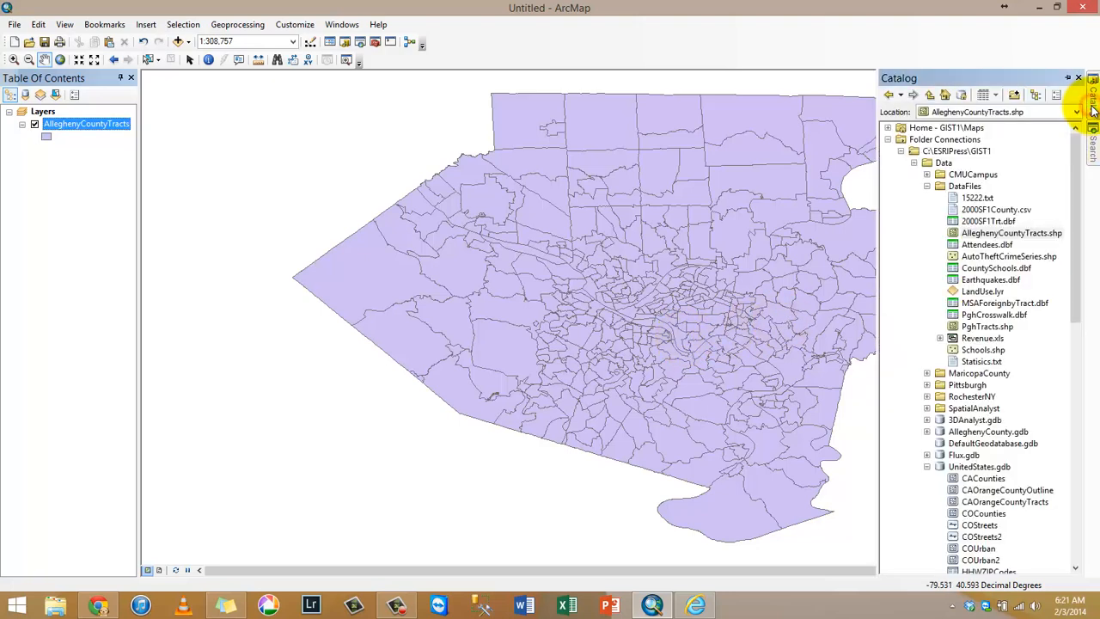
pyautogui.rightClick(1019, 240)
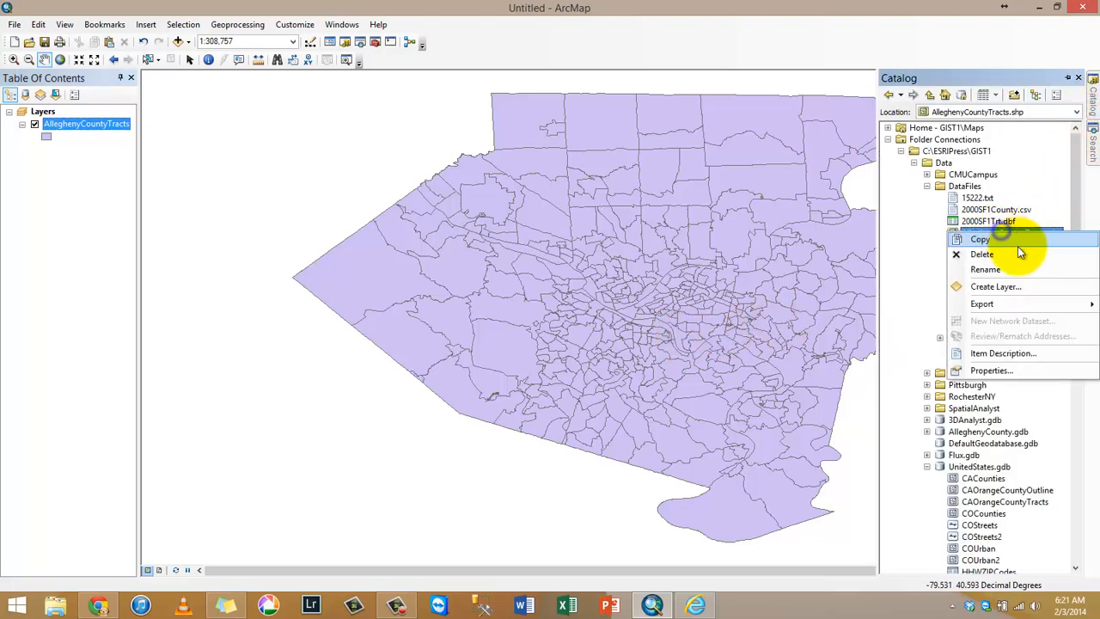
pyautogui.click(1017, 372)
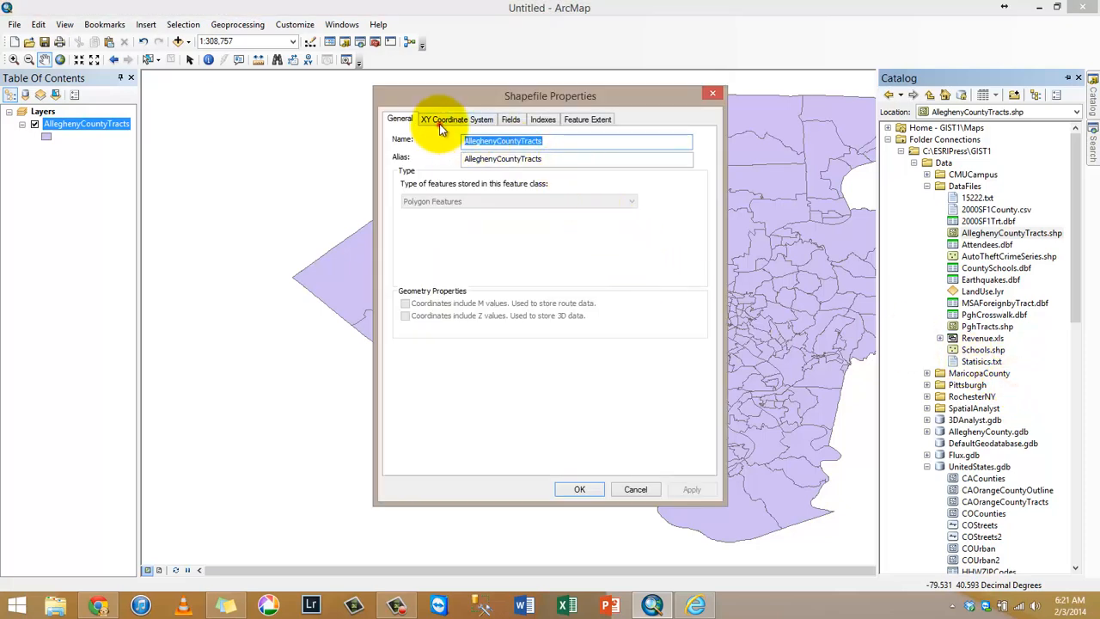
pyautogui.click(440, 124)
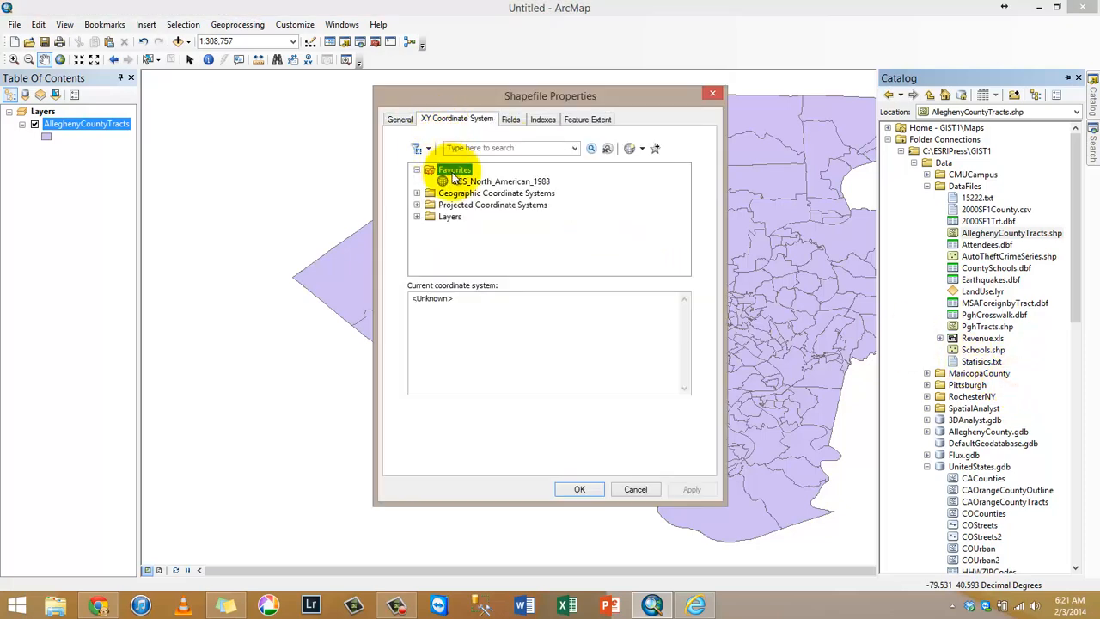
pyautogui.click(711, 93)
# - Remove the AlleghenyCountyTracts layer from the map
pyautogui.rightClick(91, 126)
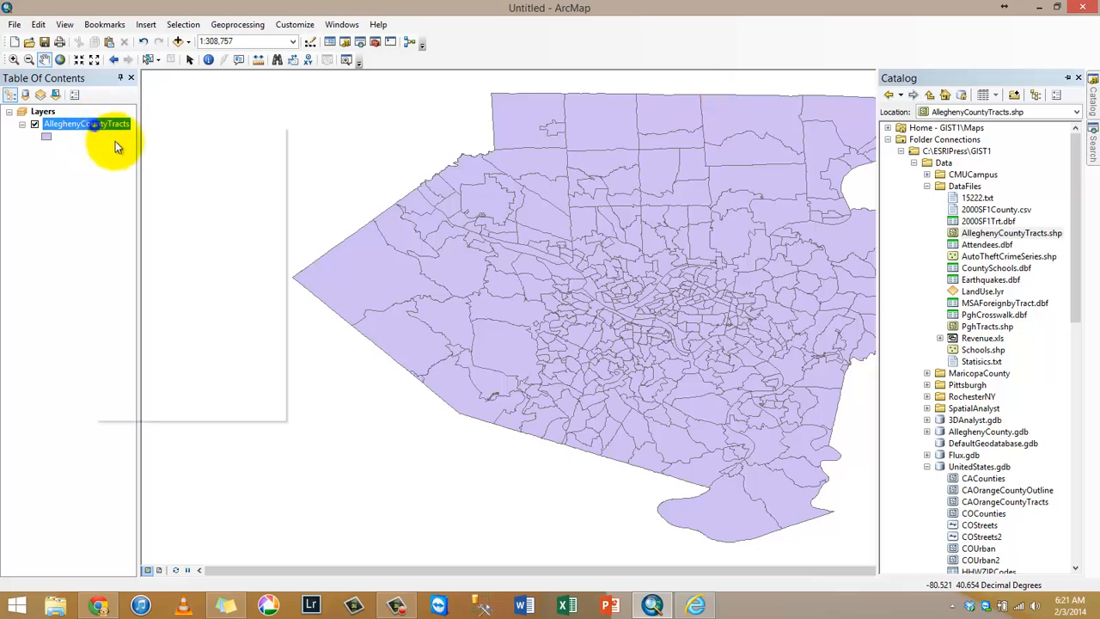
pyautogui.click(148, 150)
# - Assign the North American geographic coordinate system NAD 1983 to AlleghenyCountyTracts.shp in its shapefile properties
pyautogui.rightClick(962, 233)
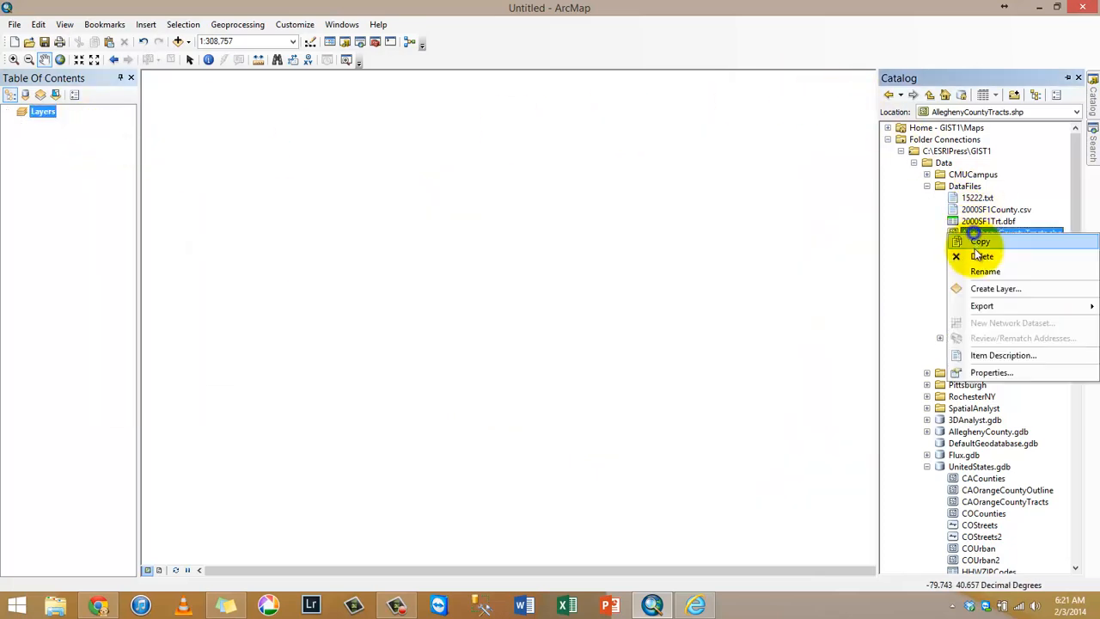
pyautogui.click(980, 372)
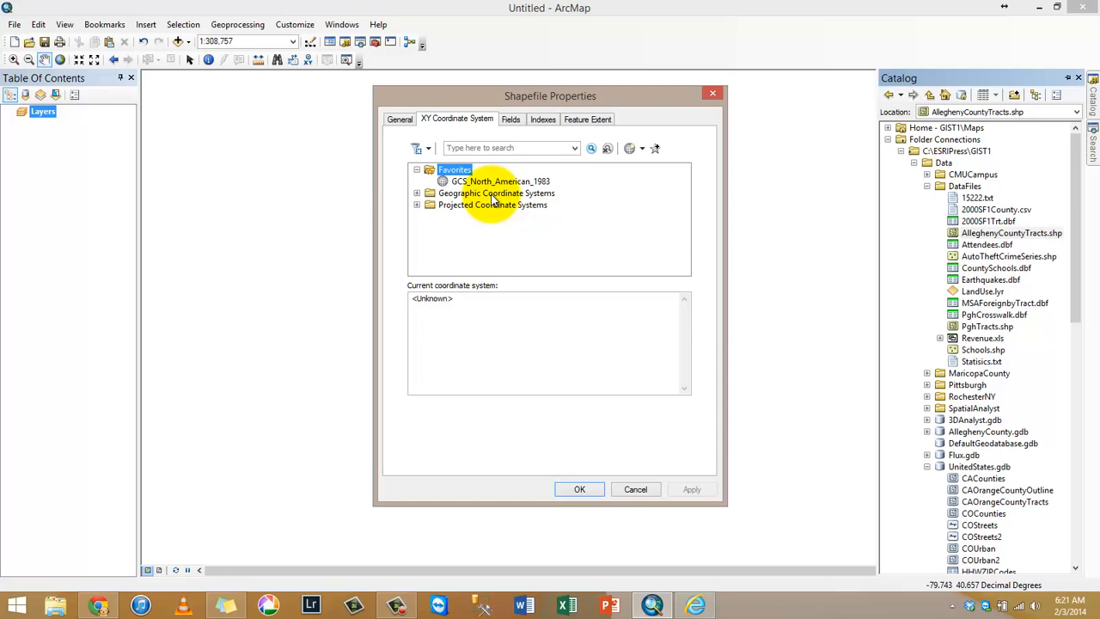
pyautogui.click(417, 206)
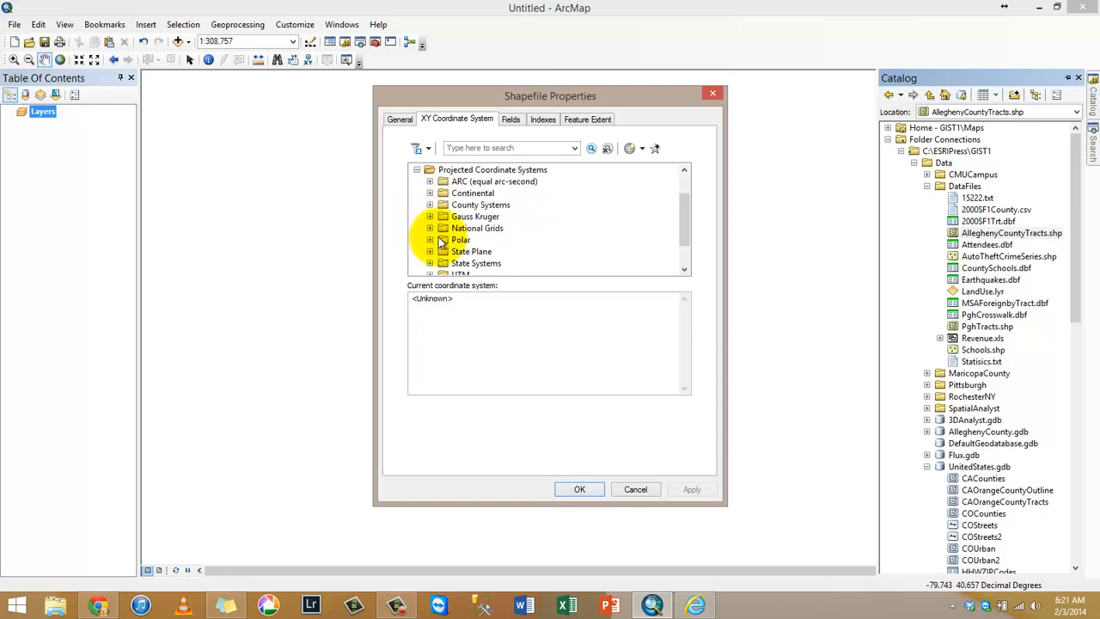
pyautogui.scroll(1, 438, 215)
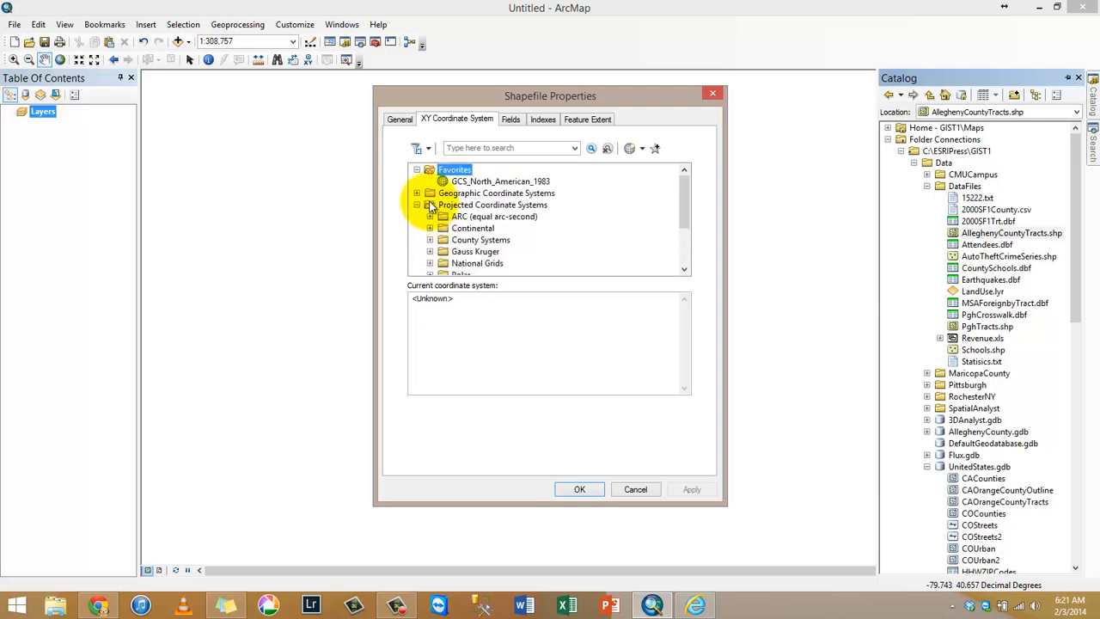
pyautogui.click(419, 194)
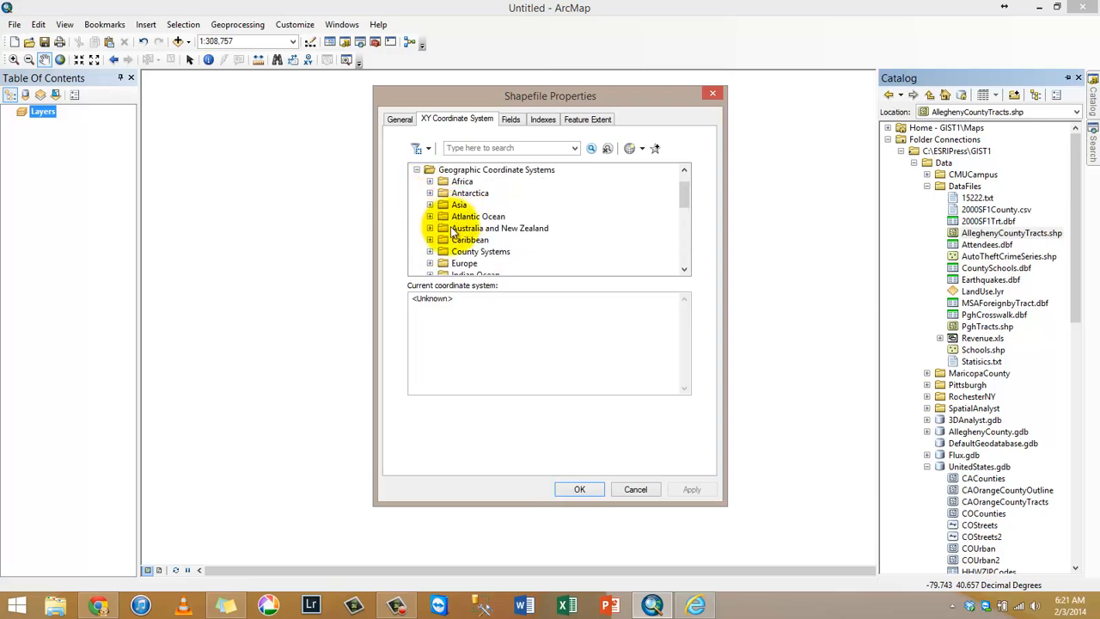
pyautogui.scroll(-1, 440, 241)
pyautogui.scroll(-1, 443, 244)
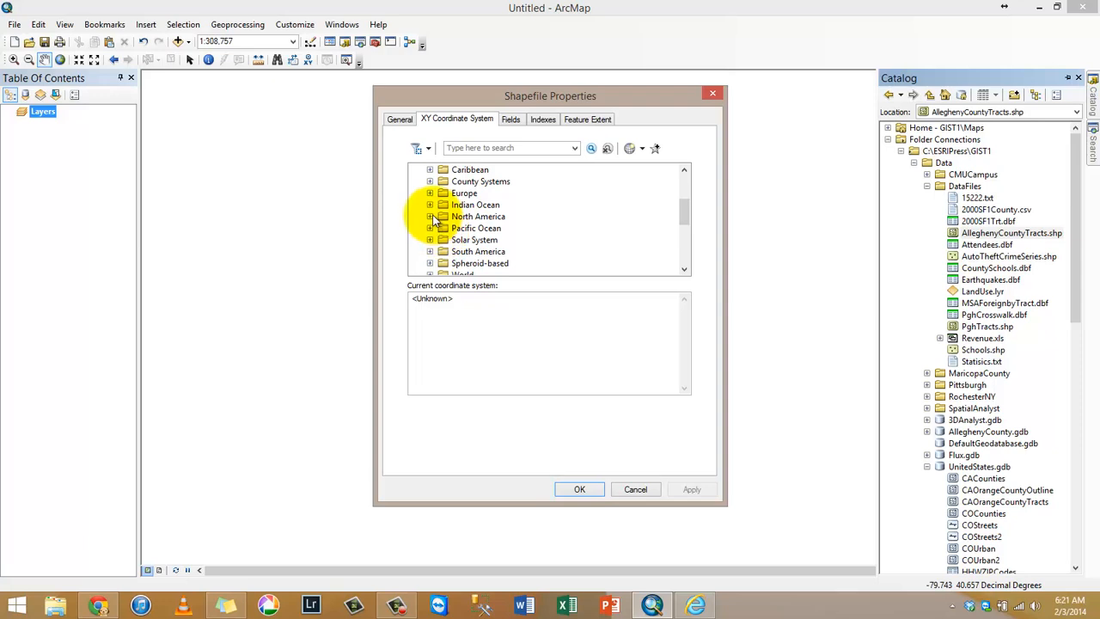
pyautogui.click(430, 215)
pyautogui.scroll(-7, 501, 248)
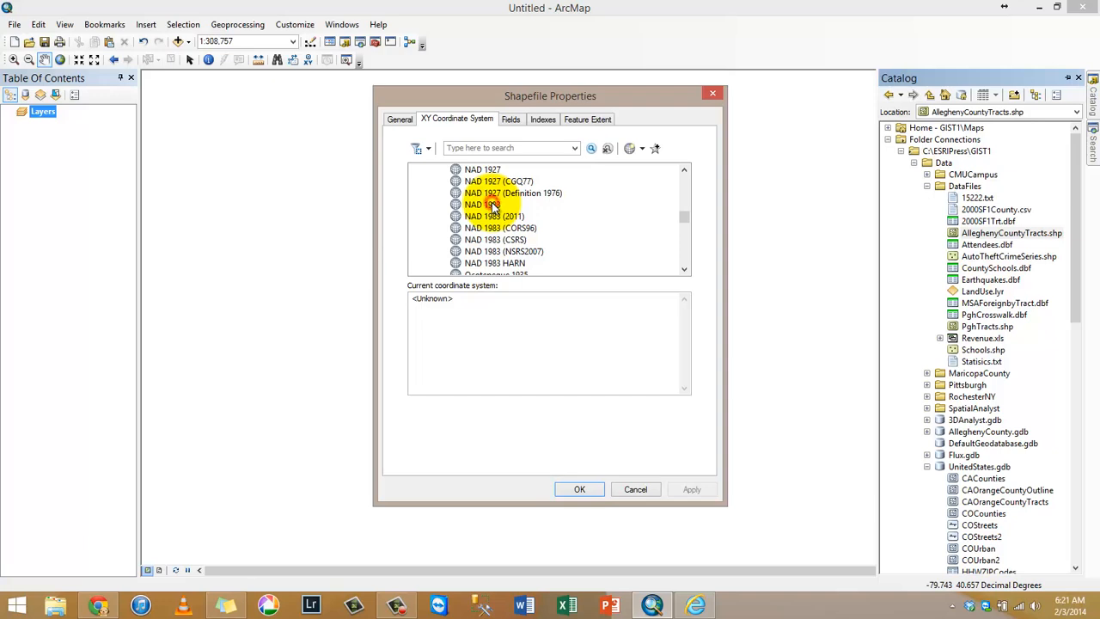
pyautogui.click(493, 207)
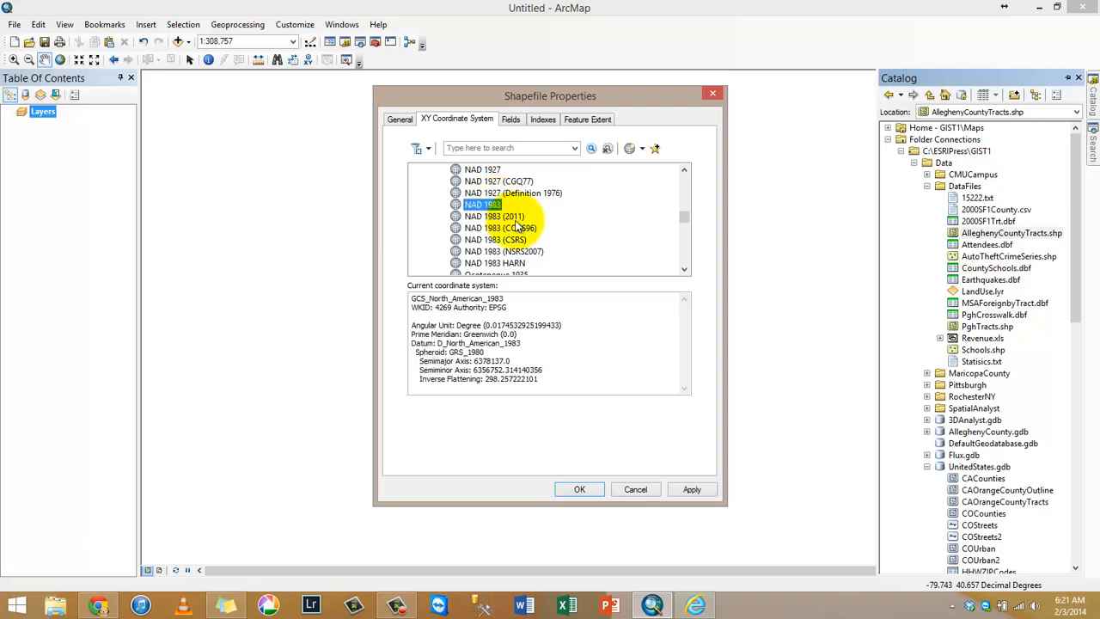
pyautogui.click(676, 490)
pyautogui.click(584, 488)
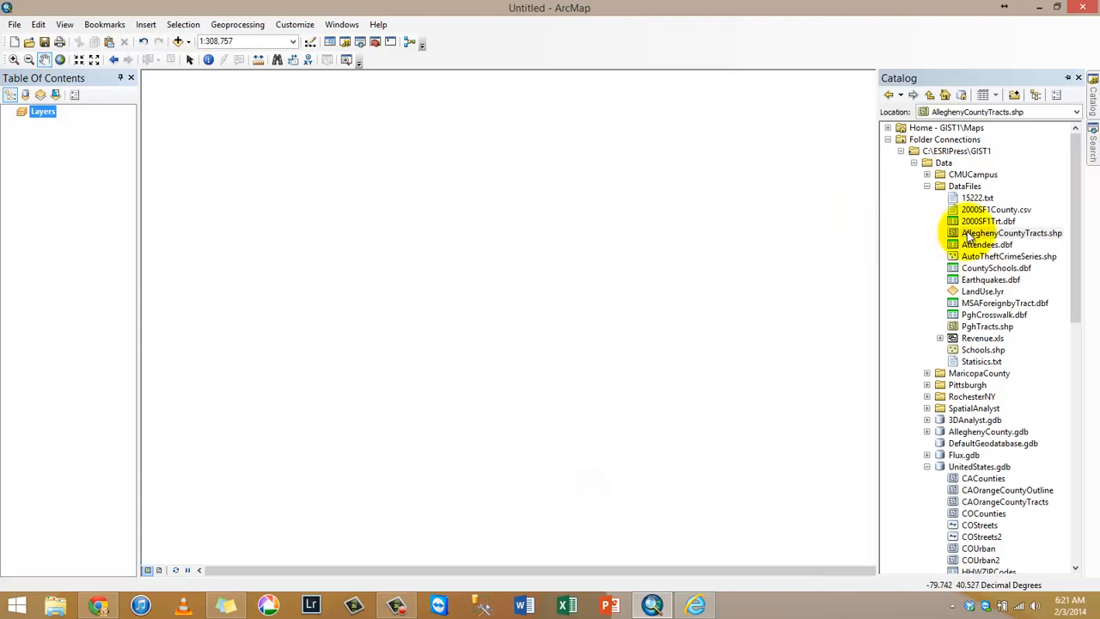
# - Add AlleghenyCountyTracts.shp with its assigned coordinate system to the map
pyautogui.moveTo(966, 232); pyautogui.dragTo(774, 275)
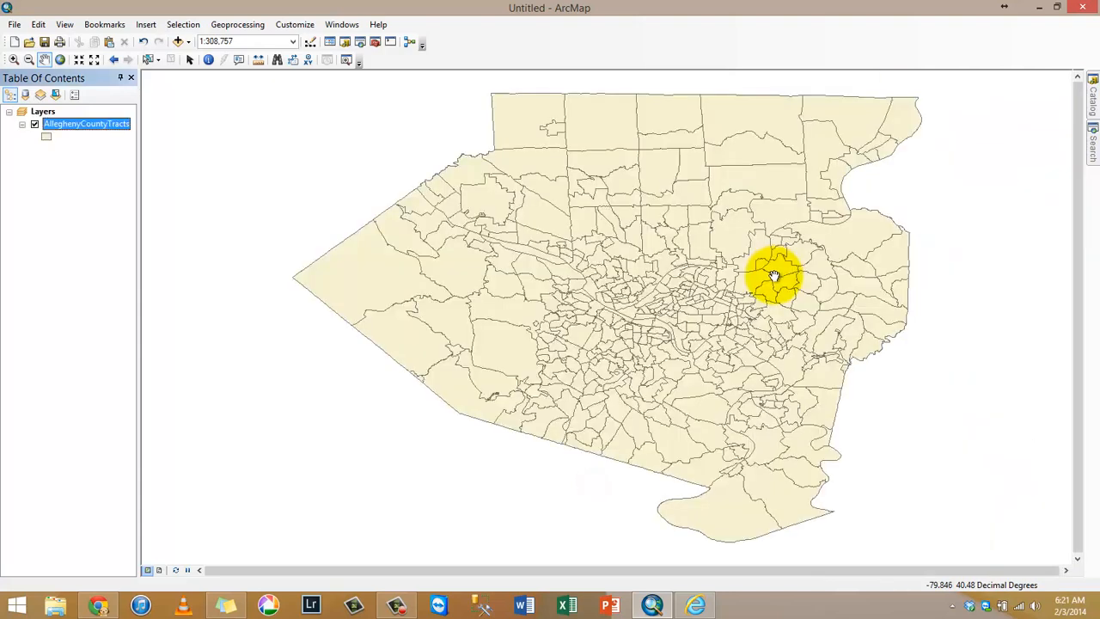
# - Remove the AlleghenyCountyTracts layer from the map
pyautogui.rightClick(128, 127)
pyautogui.click(154, 151)
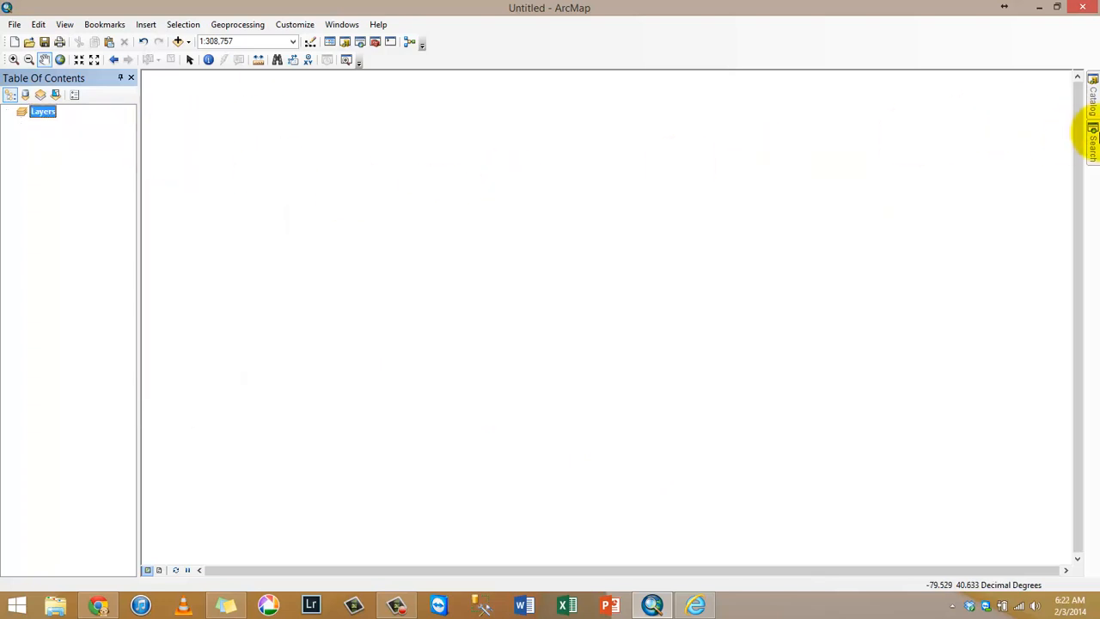
# - Assign the projected coordinate system NAD 1983 StatePlane Pennsylvania South FIPS 3702 (US Feet) to AlleghenyCountyTracts.shp in its shapefile properties
pyautogui.moveTo(1093, 88)
pyautogui.rightClick(1005, 233)
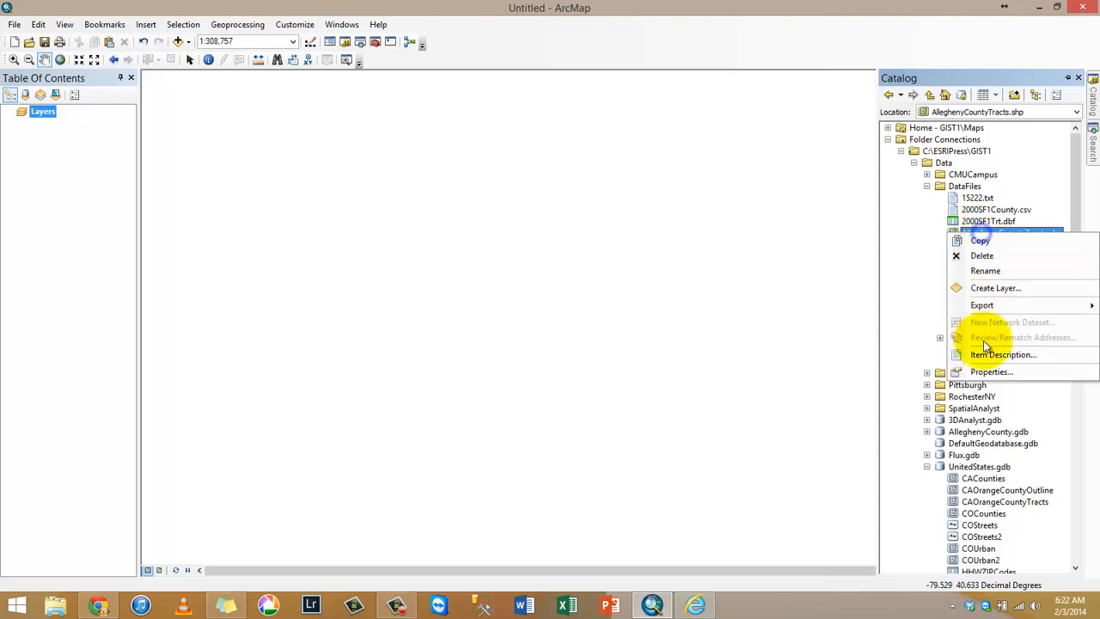
pyautogui.click(996, 371)
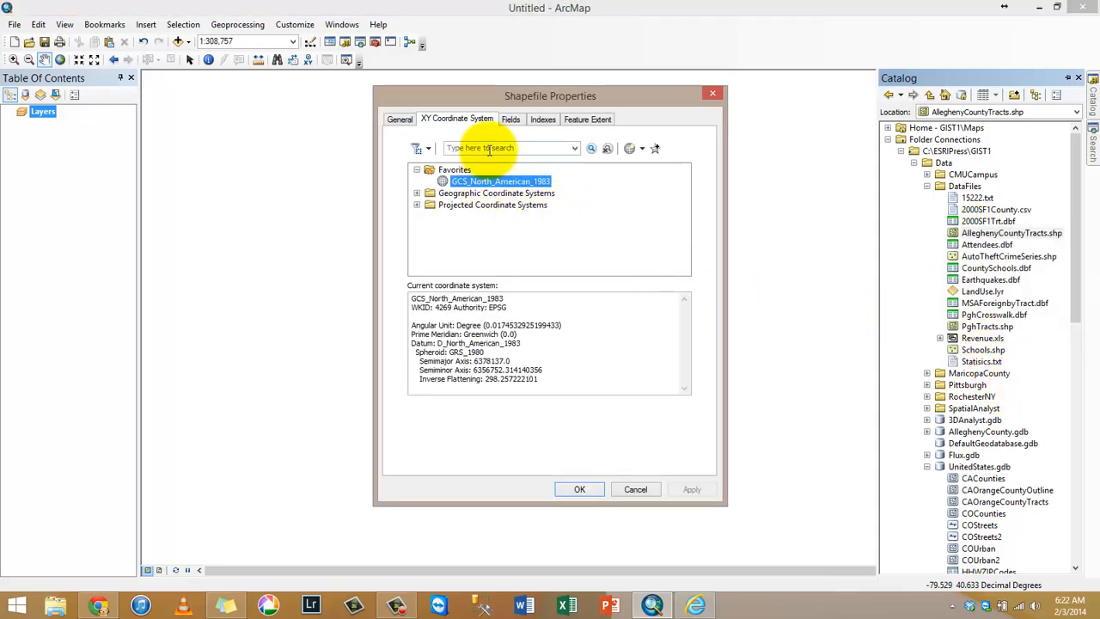
pyautogui.doubleClick(450, 206)
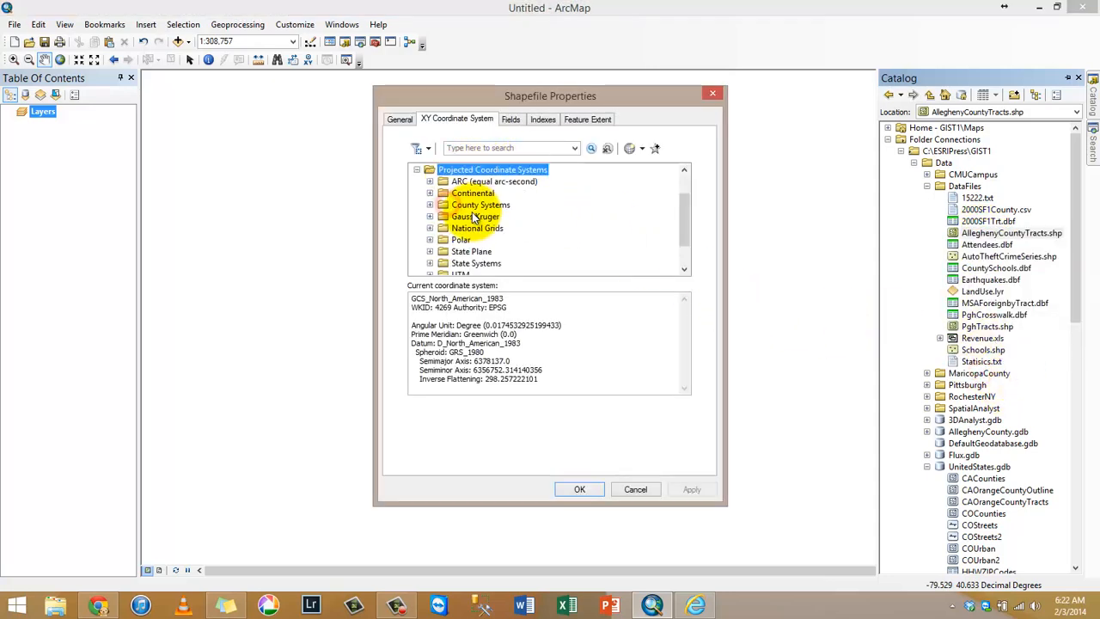
pyautogui.doubleClick(475, 252)
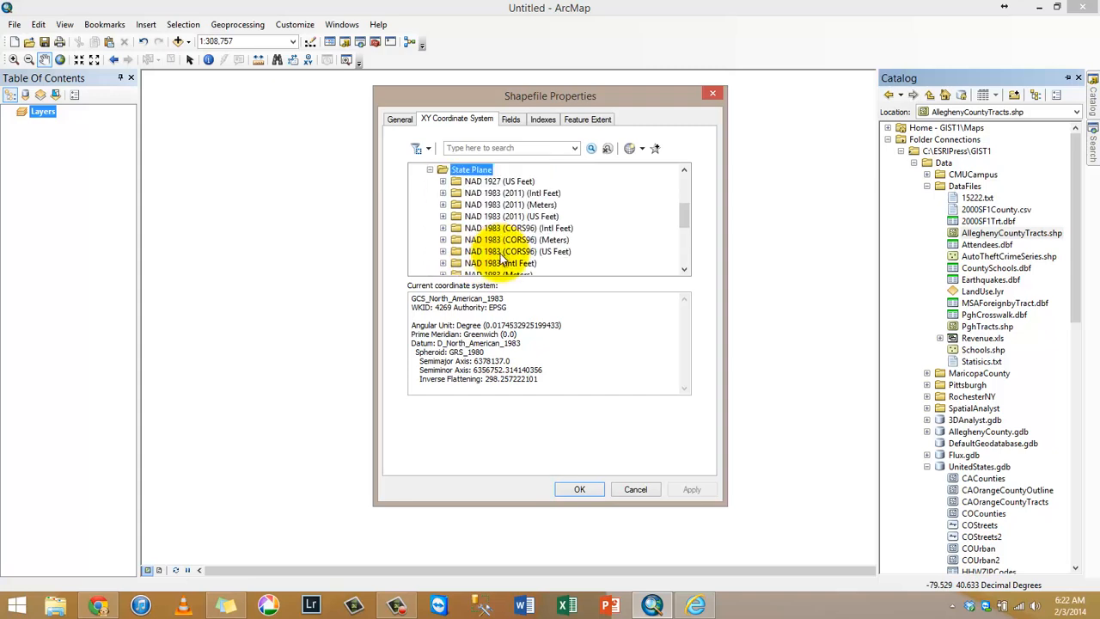
pyautogui.click(504, 262)
pyautogui.scroll(-2, 507, 257)
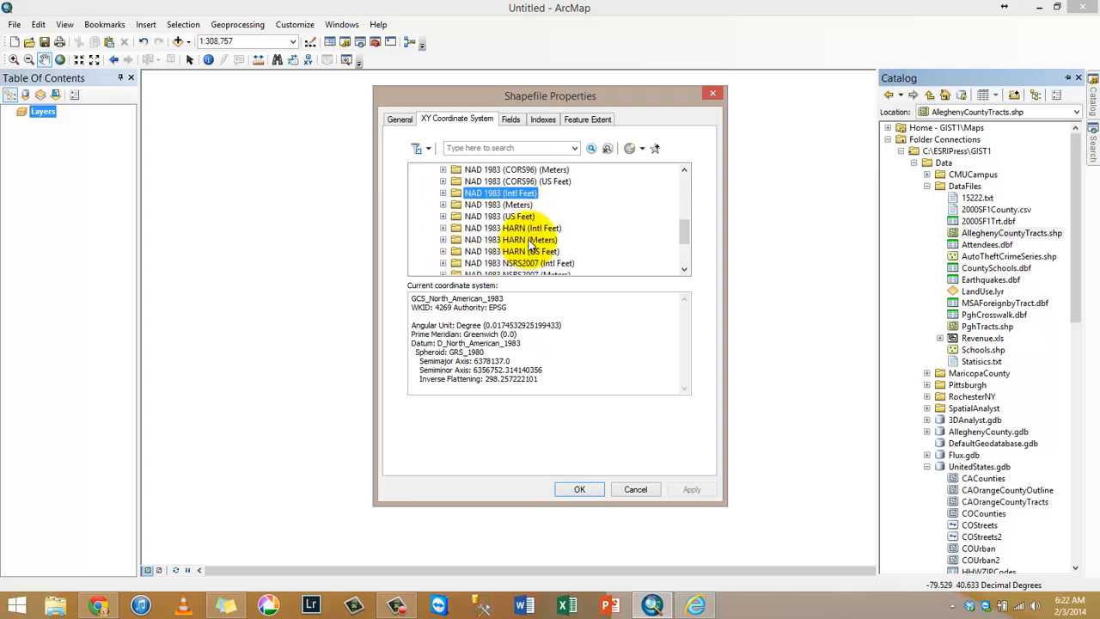
pyautogui.click(516, 217)
pyautogui.doubleClick(516, 216)
pyautogui.scroll(-18, 532, 223)
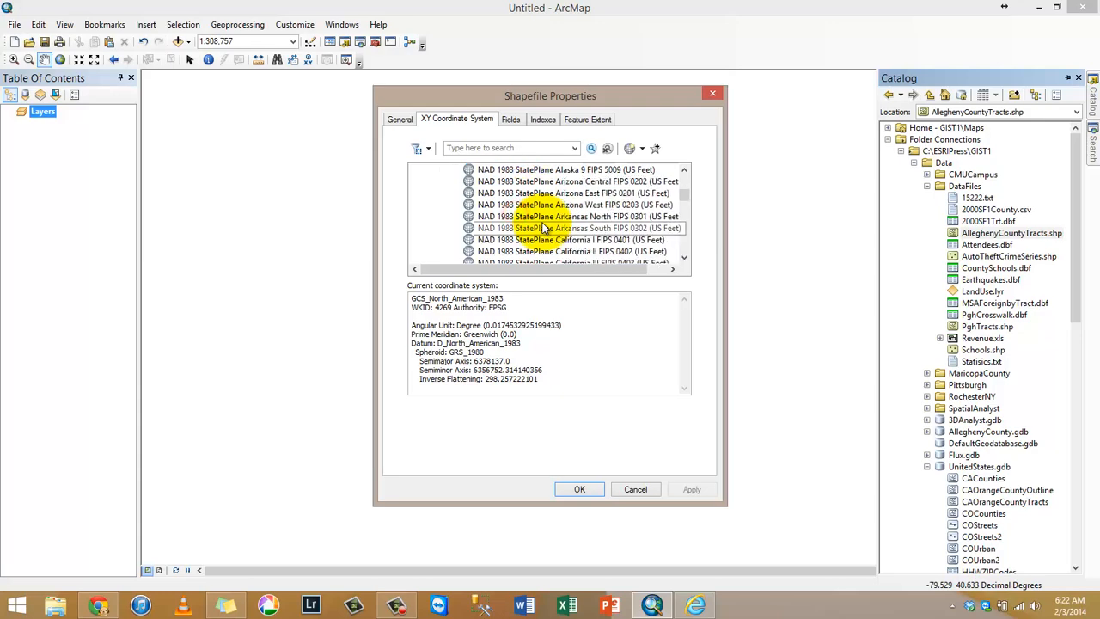
pyautogui.scroll(-9, 543, 225)
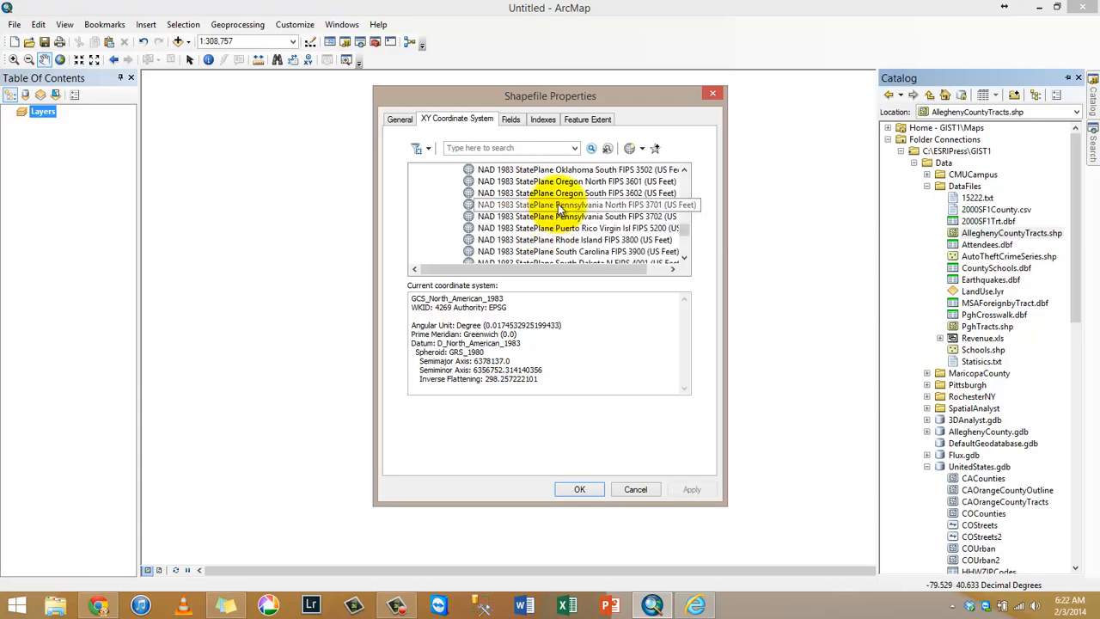
pyautogui.click(560, 220)
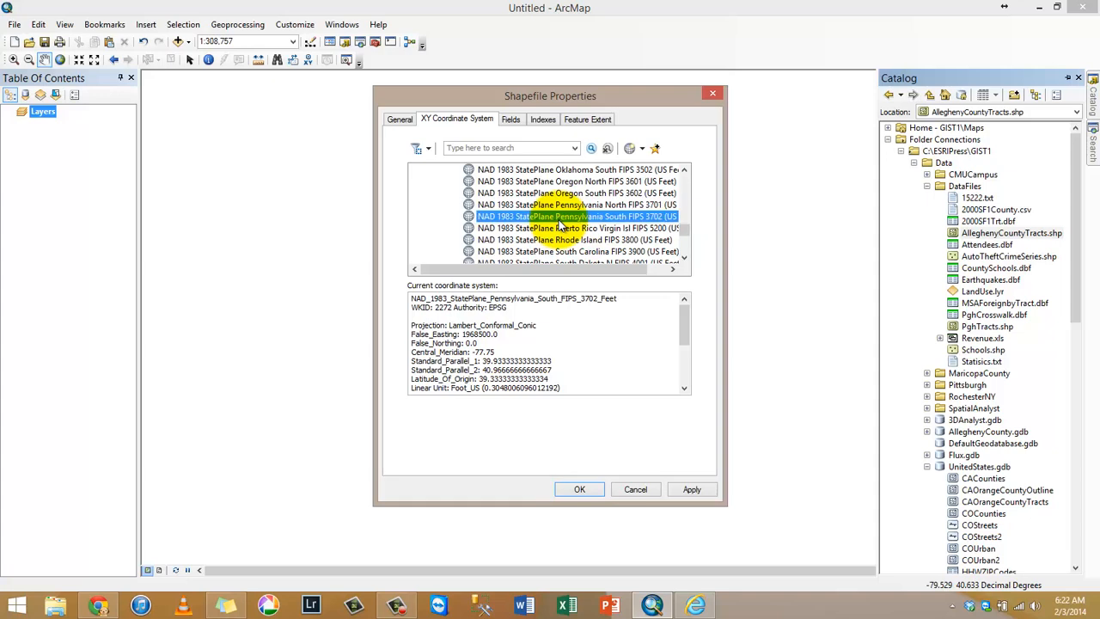
pyautogui.click(598, 490)
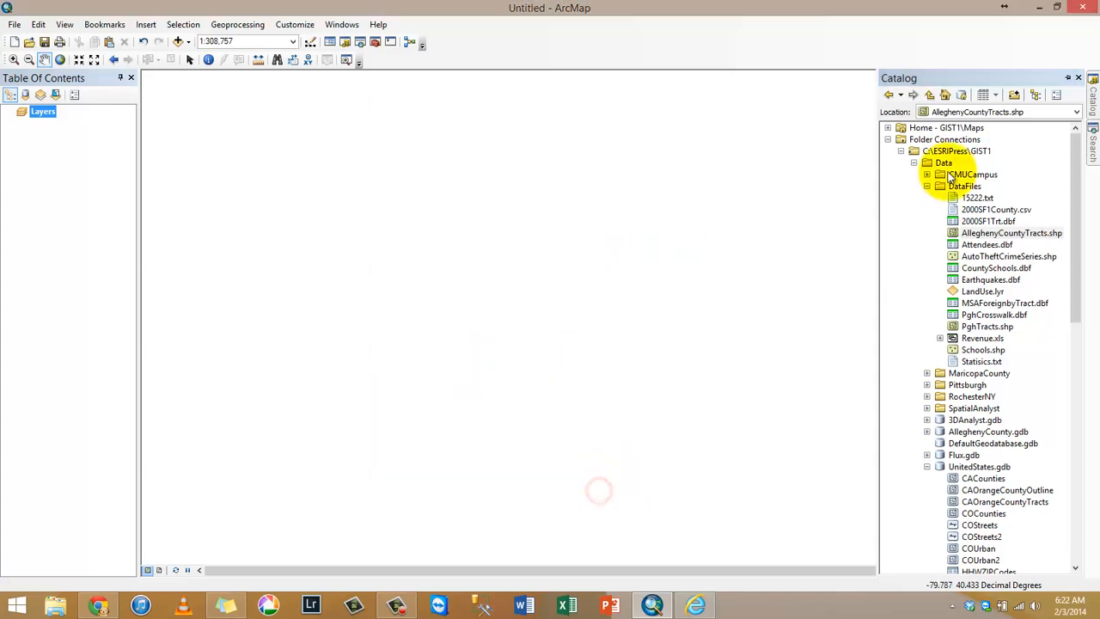
# - Add AlleghenyCountyTracts.shp to the map and check its projected coordinate system in the layer's source properties
pyautogui.moveTo(966, 233); pyautogui.dragTo(611, 288)
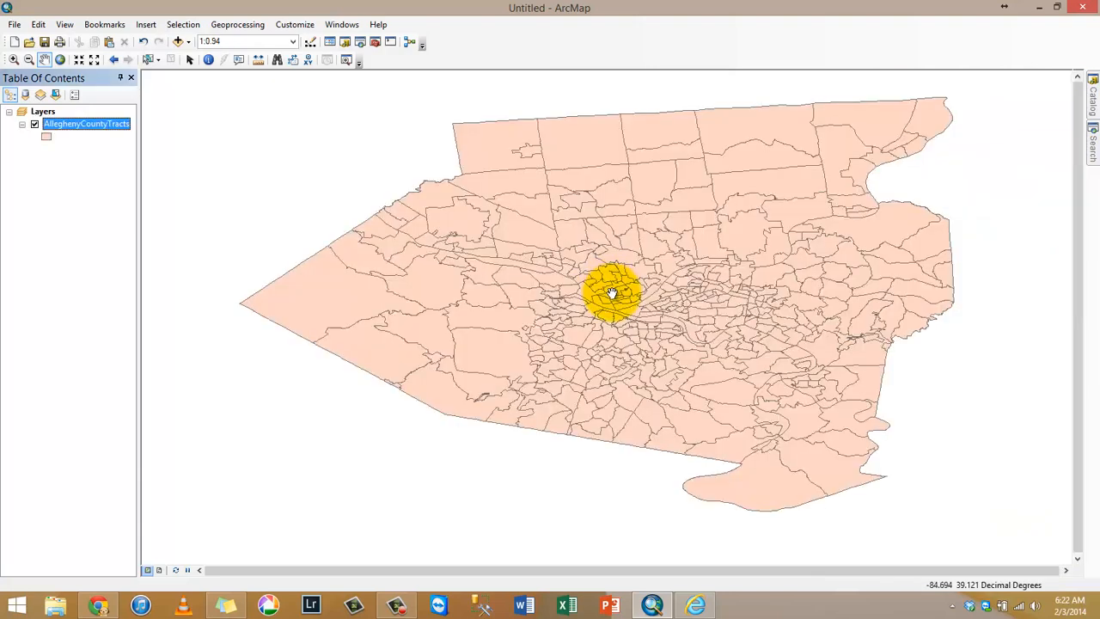
pyautogui.rightClick(101, 123)
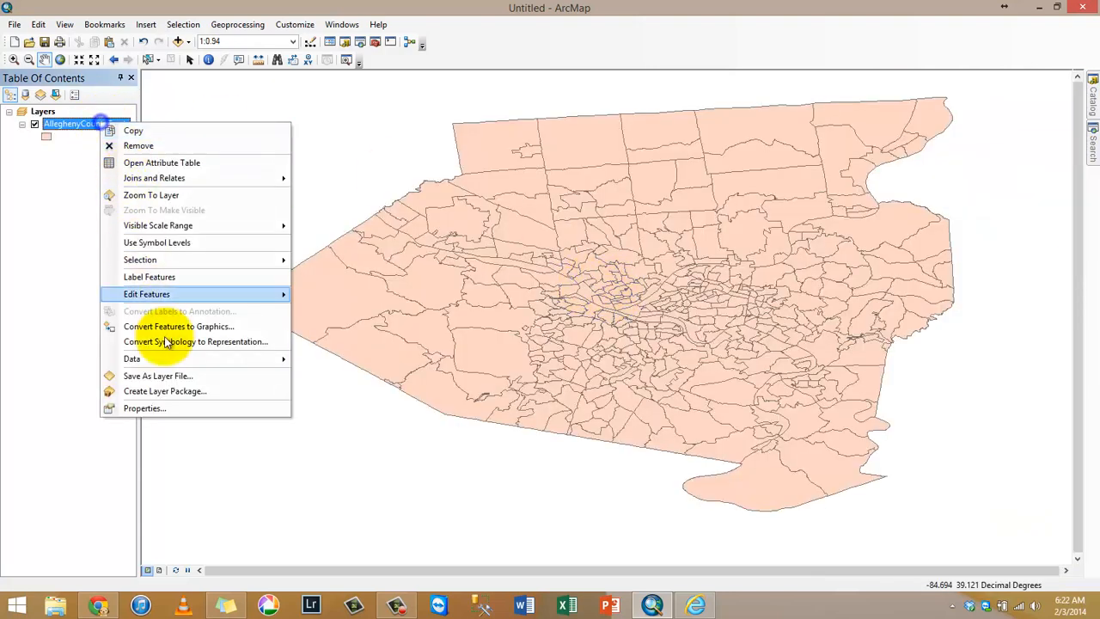
pyautogui.click(172, 408)
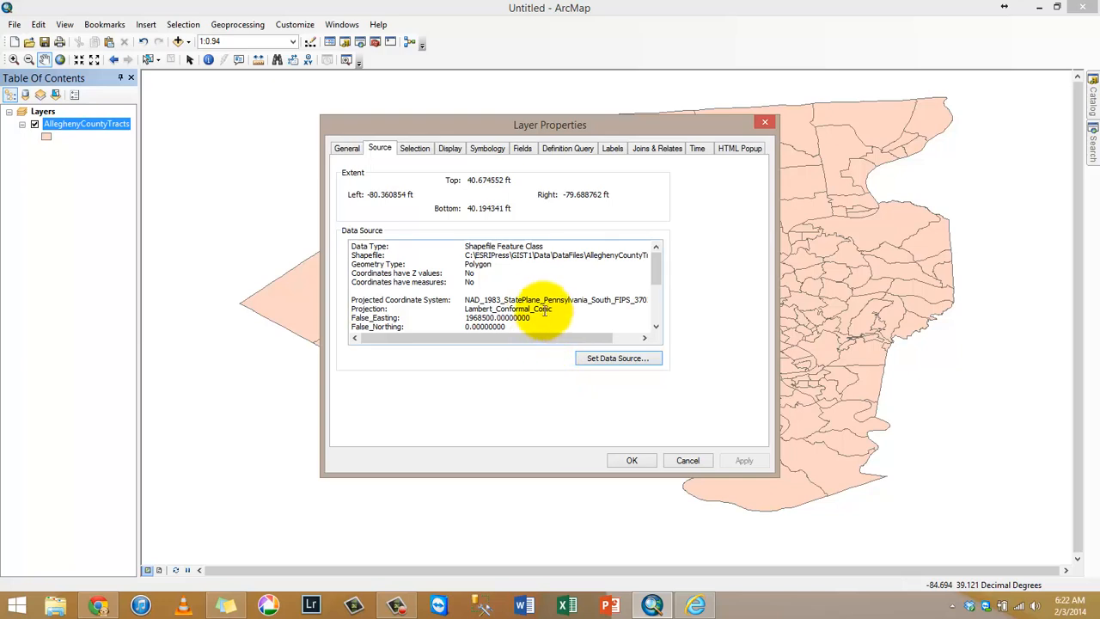
pyautogui.click(687, 460)
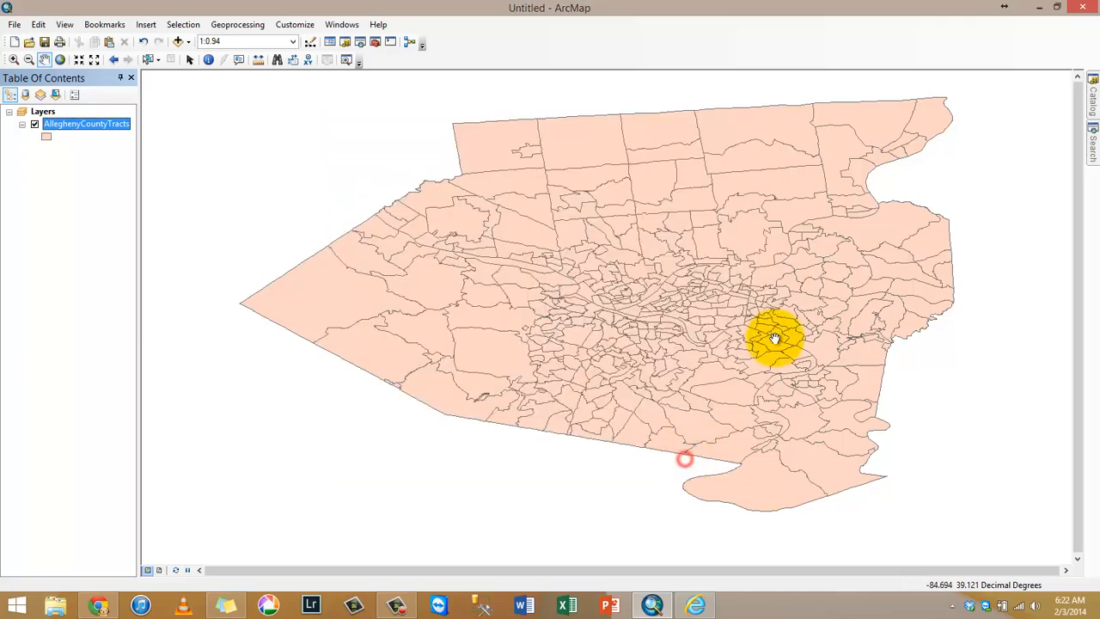
# - Remove the AlleghenyCountyTracts layer with the State Plane projection from the map
pyautogui.click(1094, 105)
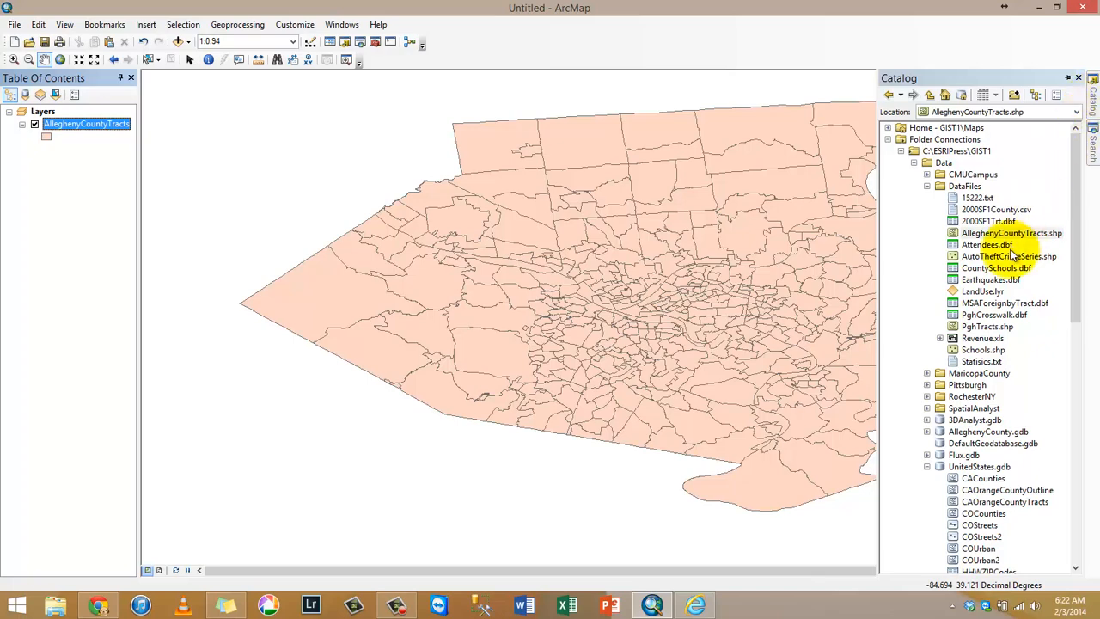
pyautogui.rightClick(106, 138)
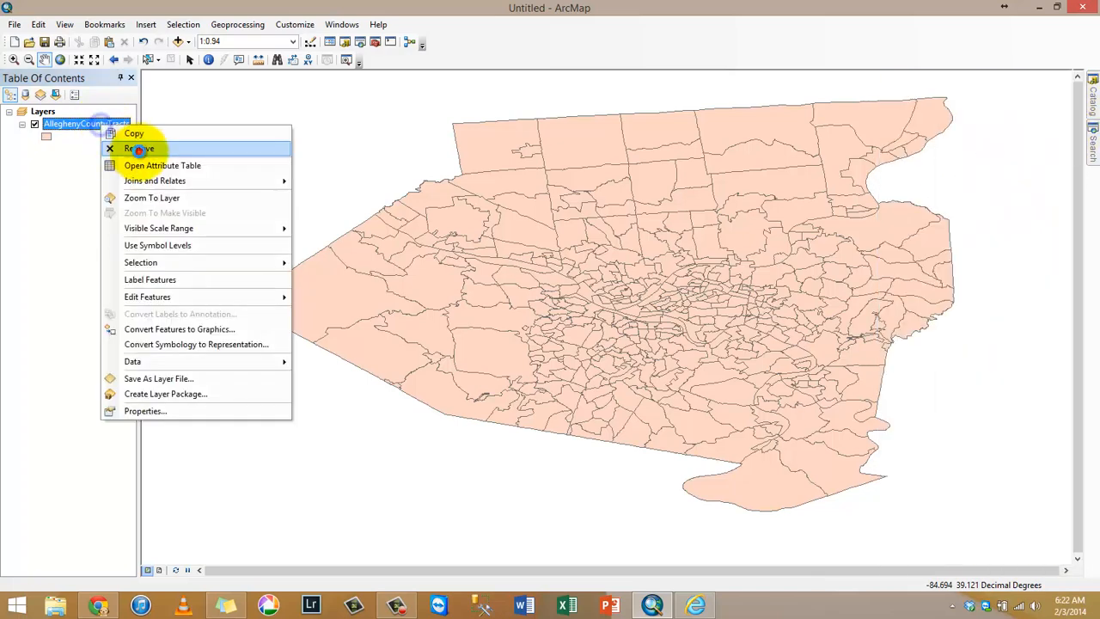
pyautogui.click(138, 145)
# - Set the coordinate system of AlleghenyCountyTracts.shp to the North American geographic system NAD 1983 in its shapefile properties
pyautogui.click(1084, 103)
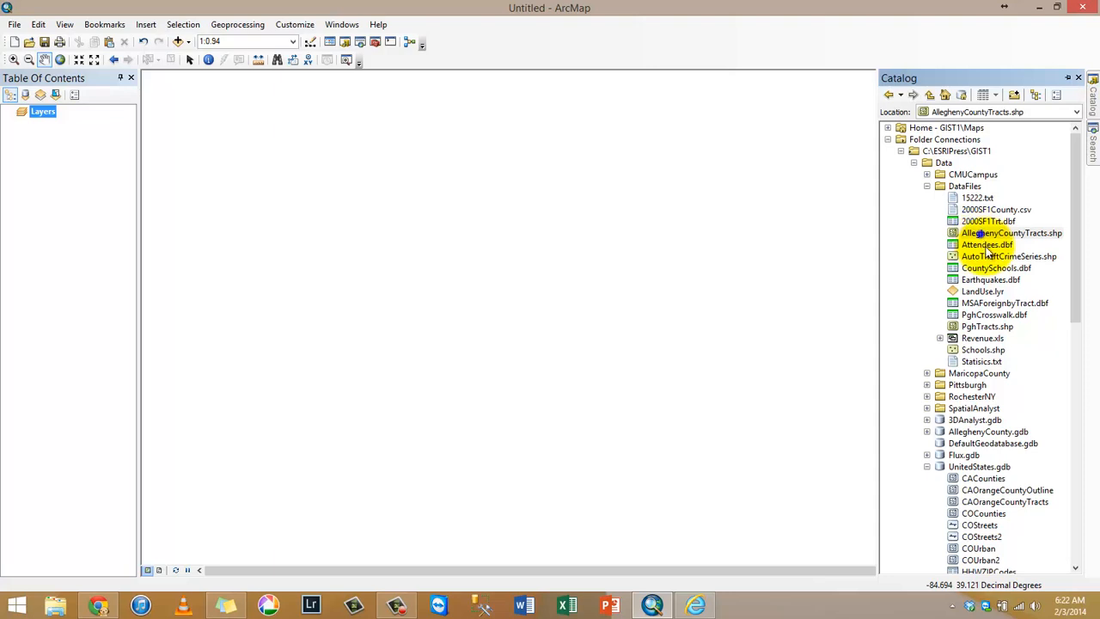
pyautogui.rightClick(987, 239)
pyautogui.click(1018, 375)
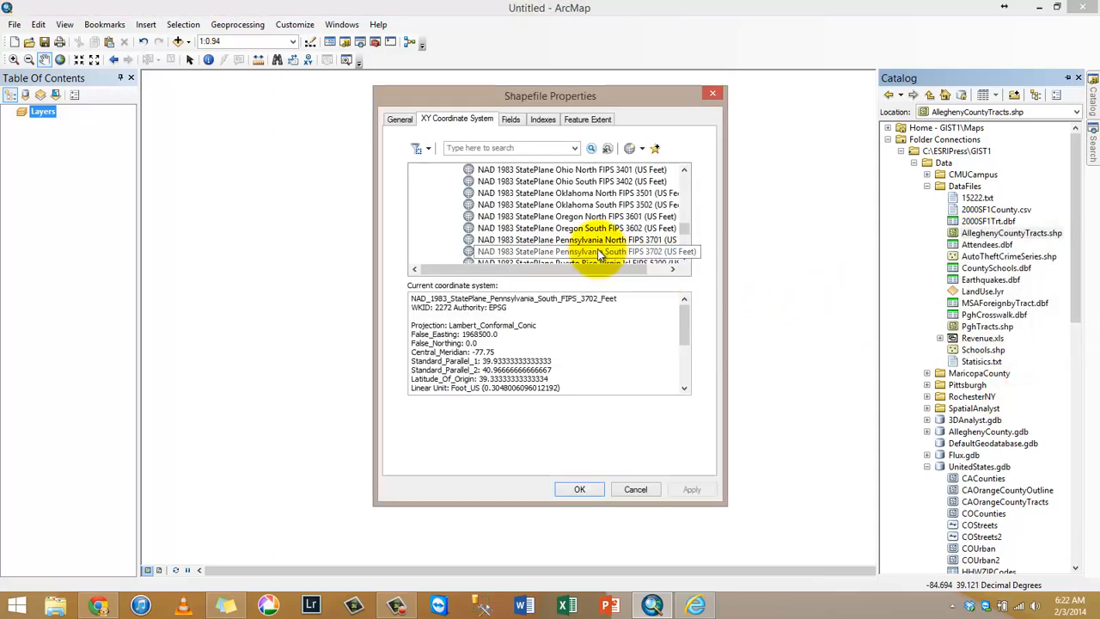
pyautogui.scroll(20, 513, 215)
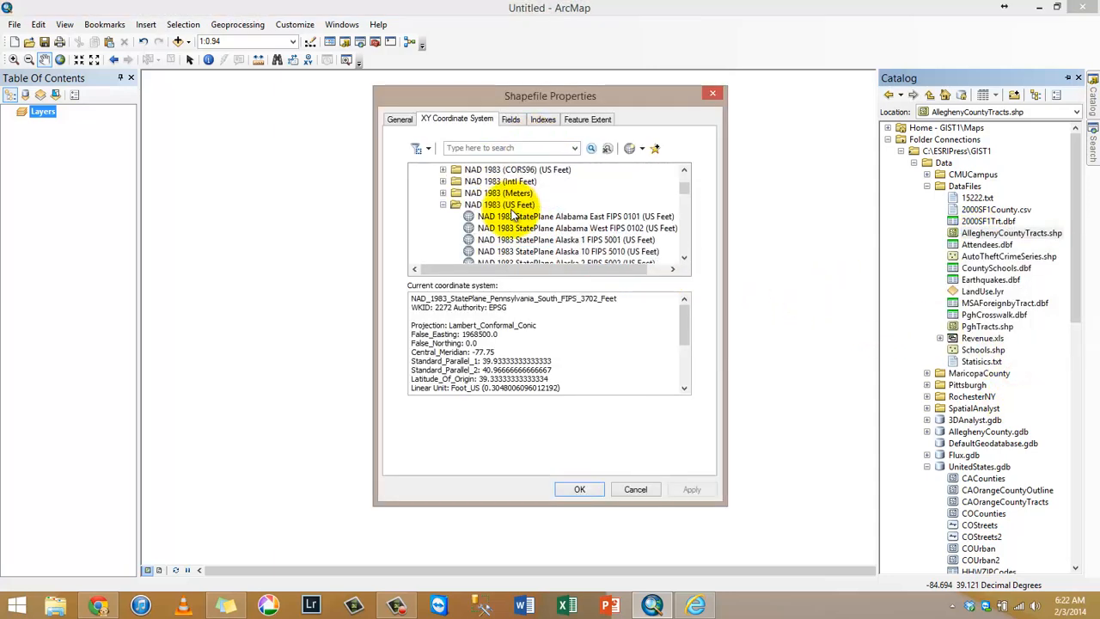
pyautogui.scroll(10, 513, 213)
pyautogui.doubleClick(430, 190)
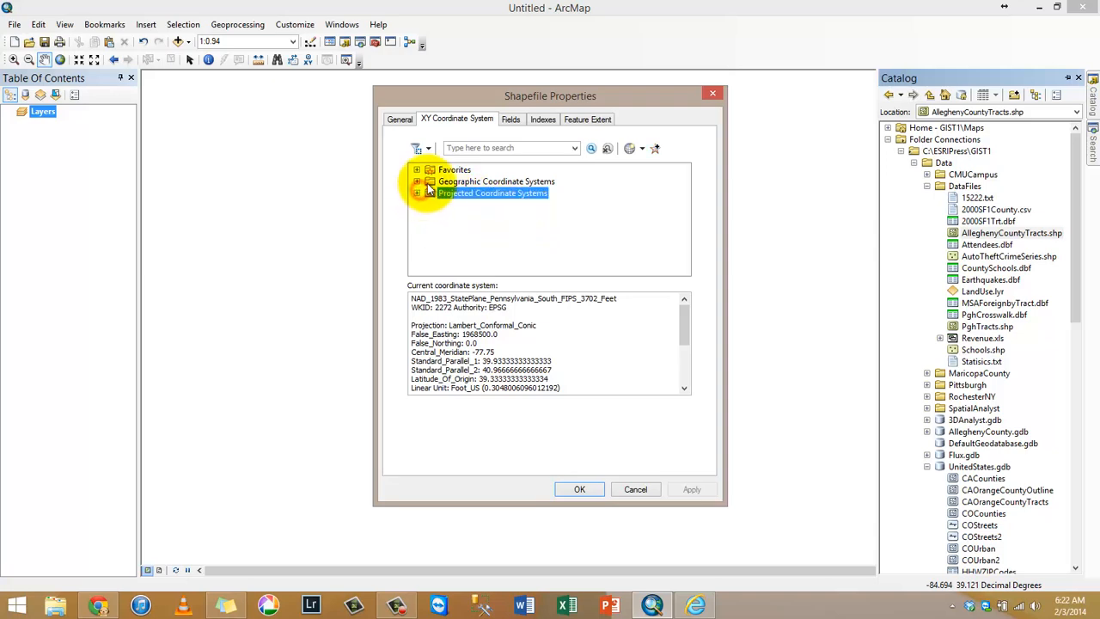
pyautogui.doubleClick(430, 182)
pyautogui.click(471, 251)
pyautogui.scroll(-1, 472, 258)
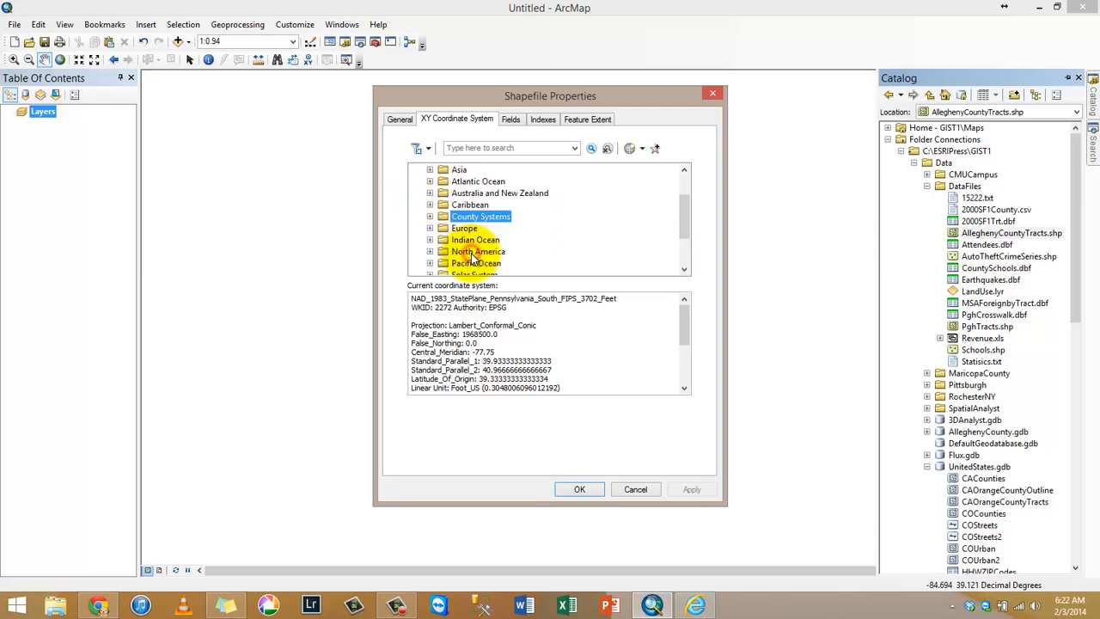
pyautogui.scroll(-1, 472, 258)
pyautogui.doubleClick(478, 228)
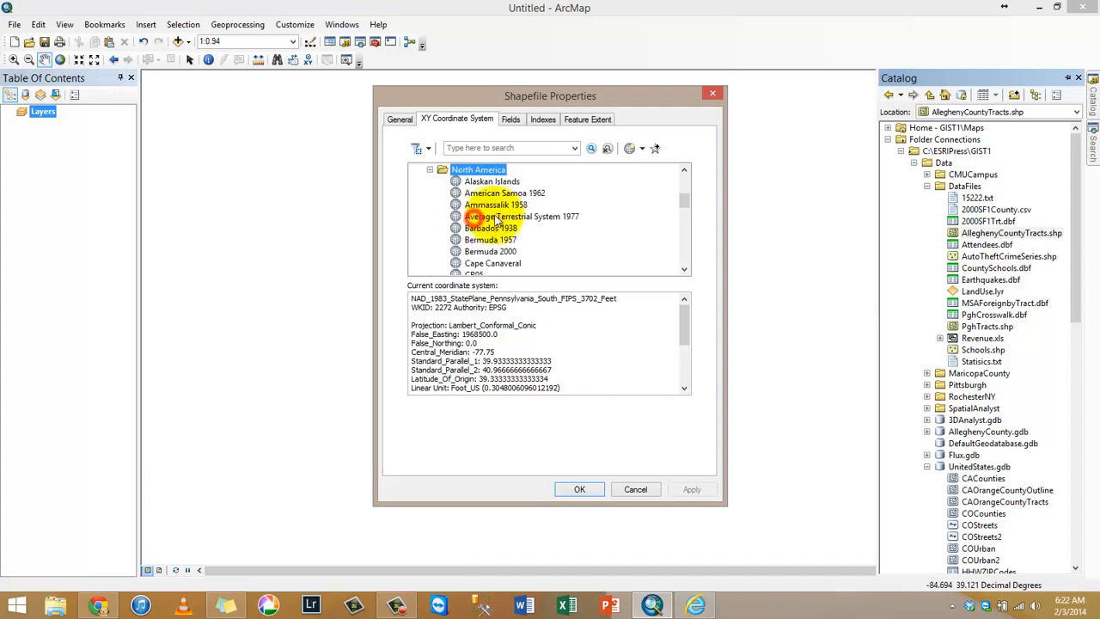
pyautogui.scroll(-6, 497, 225)
pyautogui.click(495, 243)
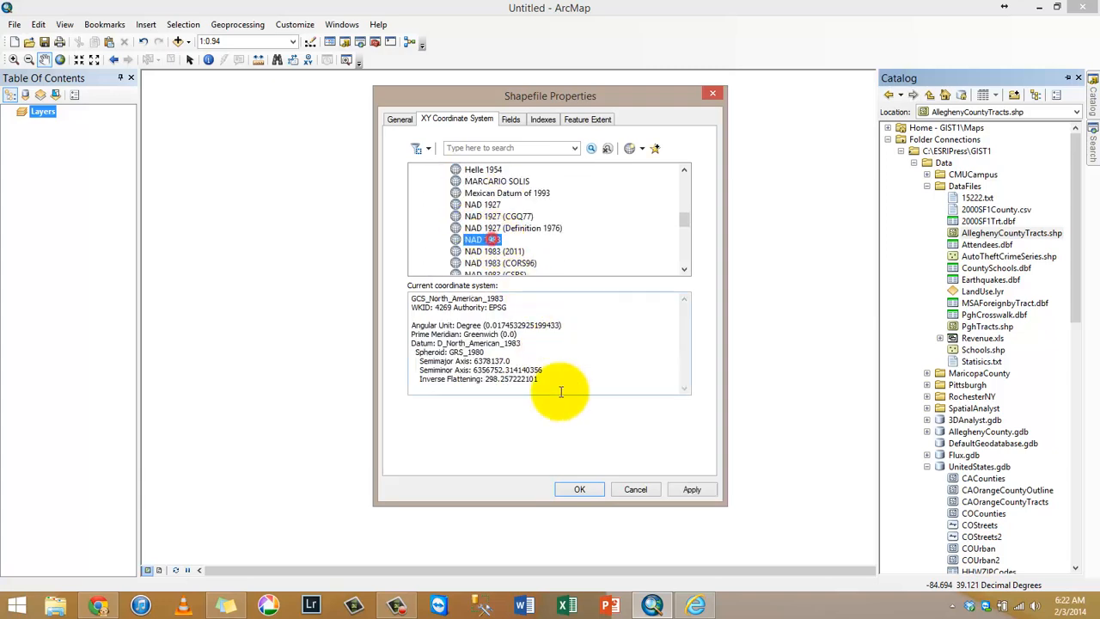
pyautogui.click(579, 488)
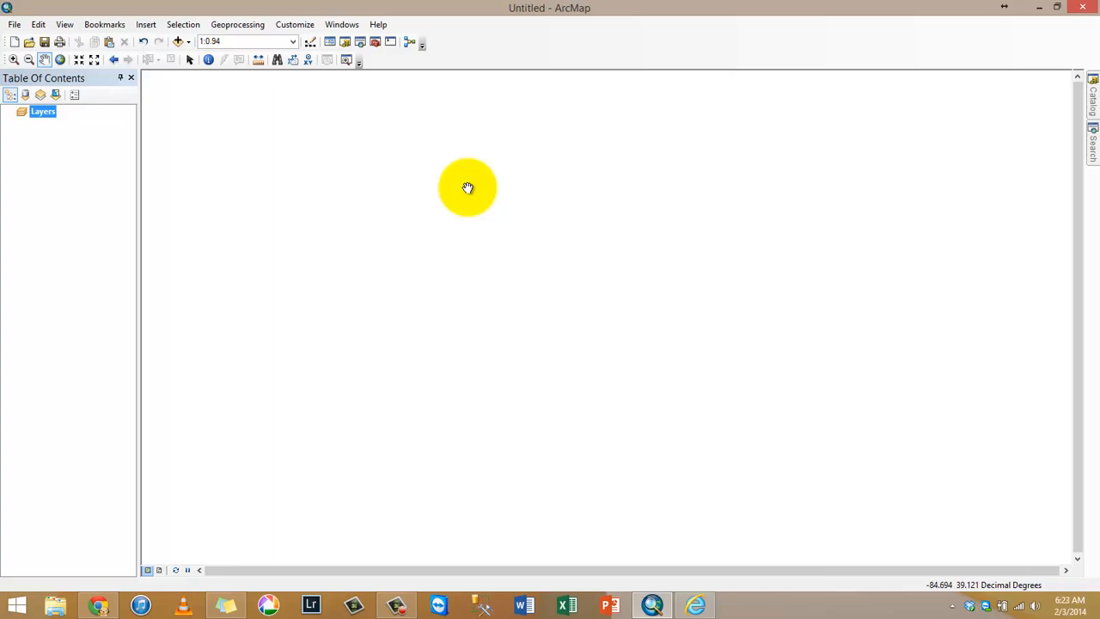
# - Add AlleghenyCountyTracts.shp with the NAD 1983 geographic coordinate system to the map
pyautogui.moveTo(1090, 99)
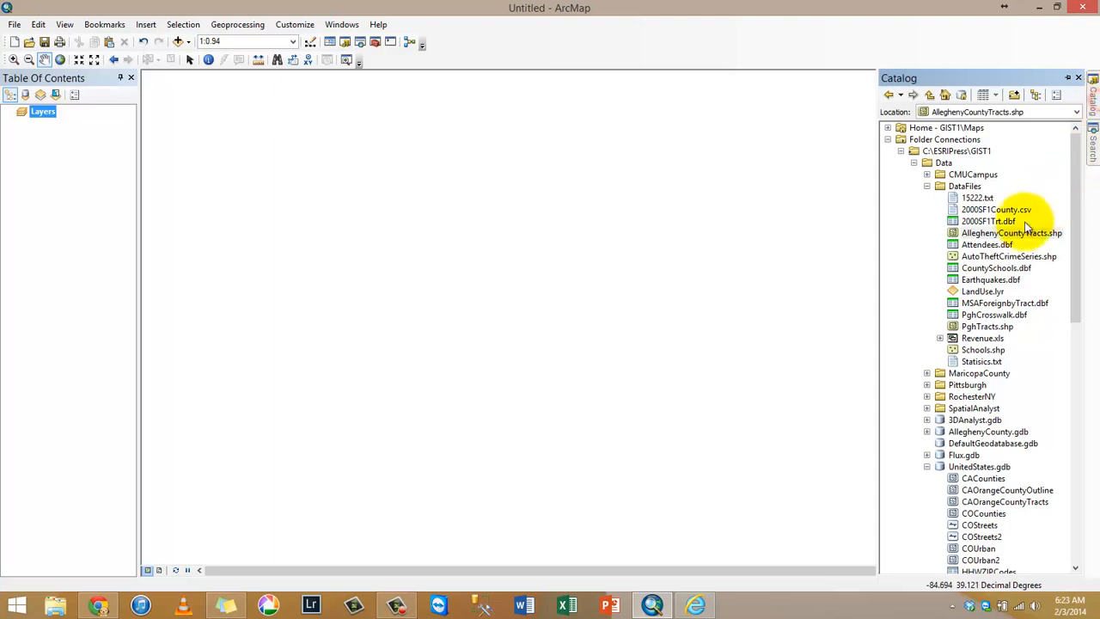
pyautogui.moveTo(1024, 230); pyautogui.dragTo(636, 270)
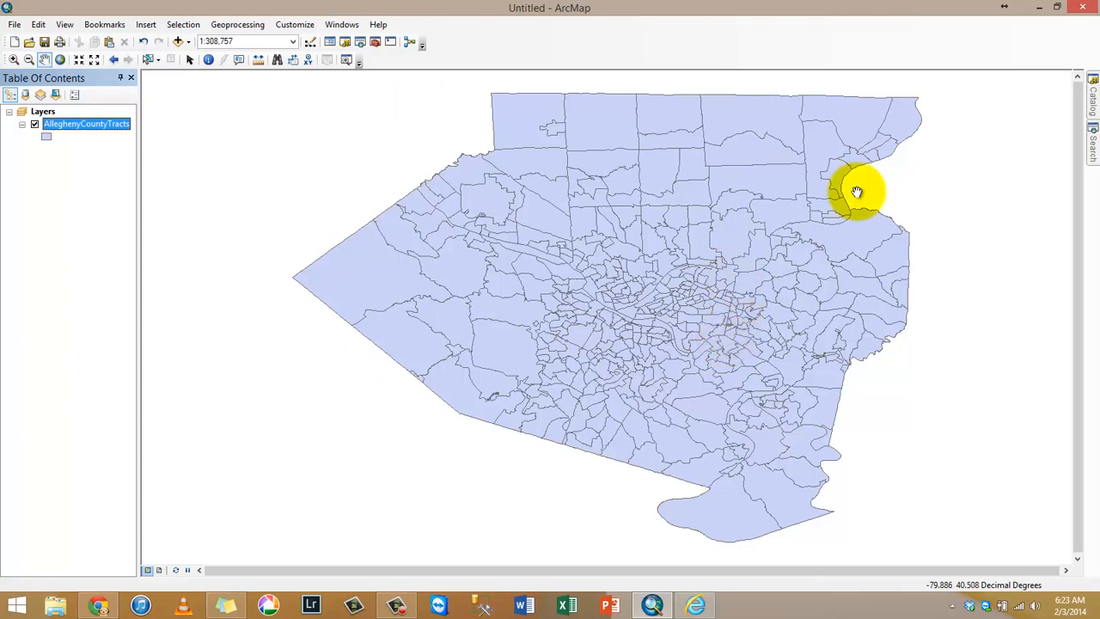
# - Examine the AlleghenyCountyTracts component files, including the .prj file, in the GIST1 Data\DataFiles folder in File Explorer
pyautogui.click(54, 605)
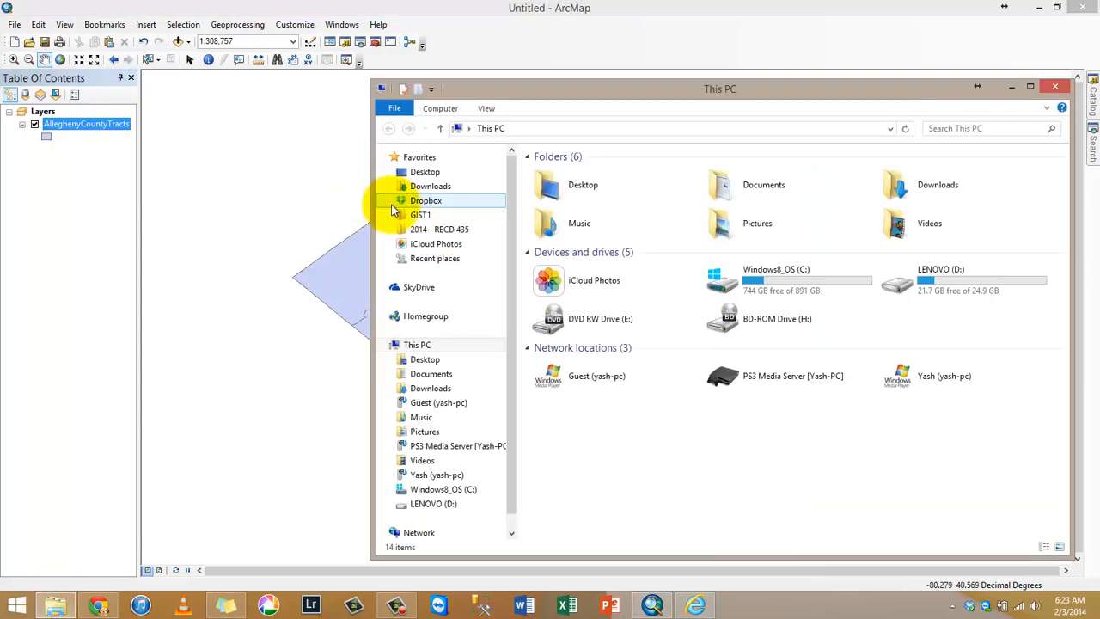
pyautogui.click(426, 216)
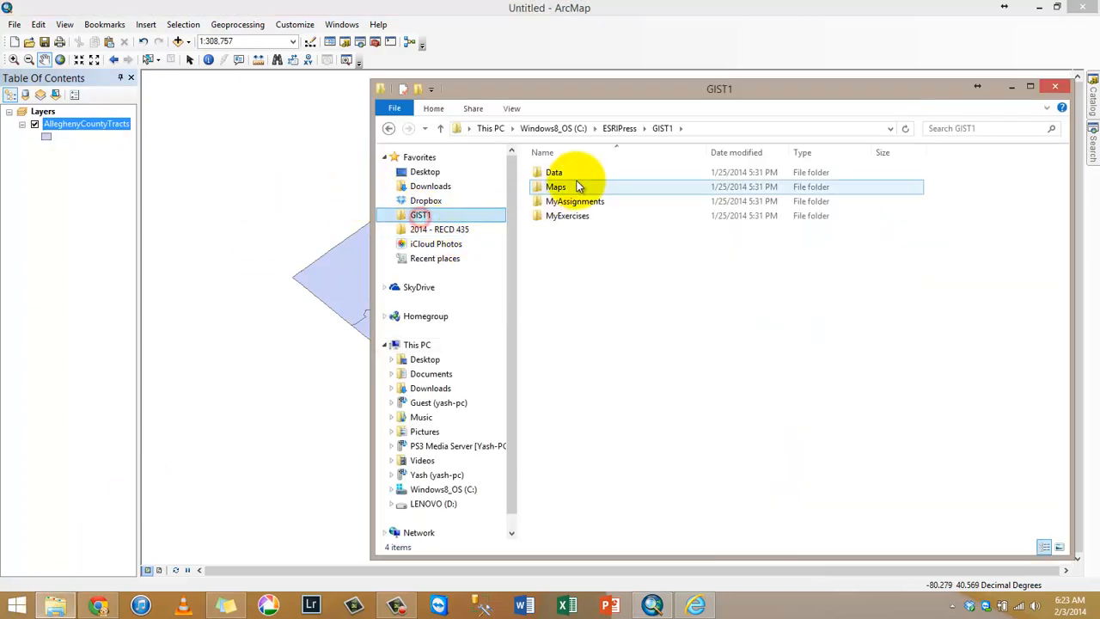
pyautogui.doubleClick(576, 176)
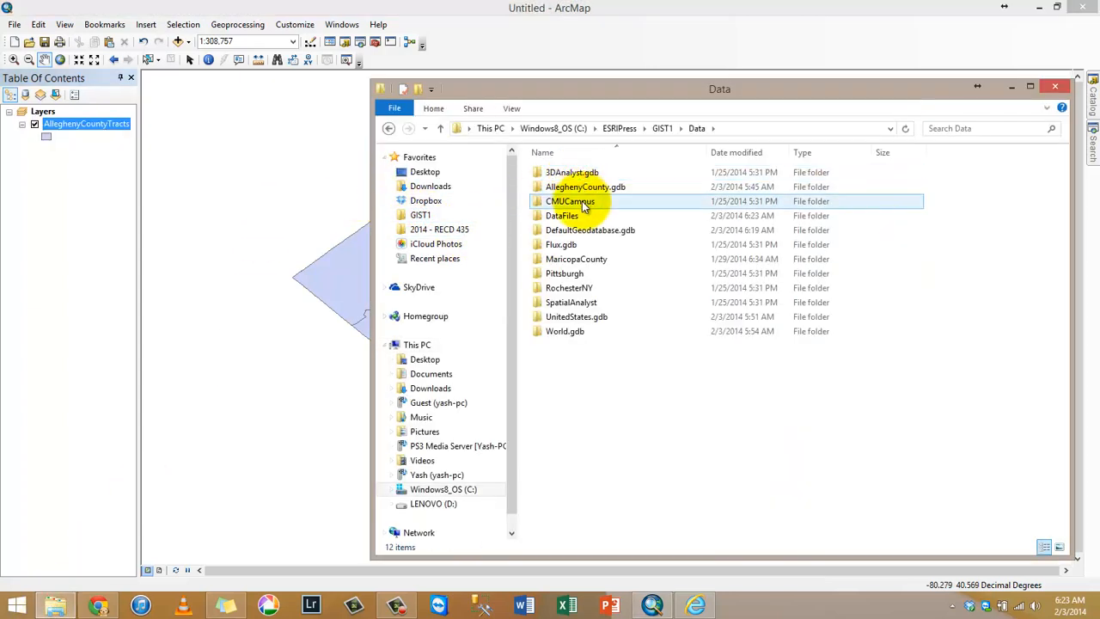
pyautogui.doubleClick(563, 215)
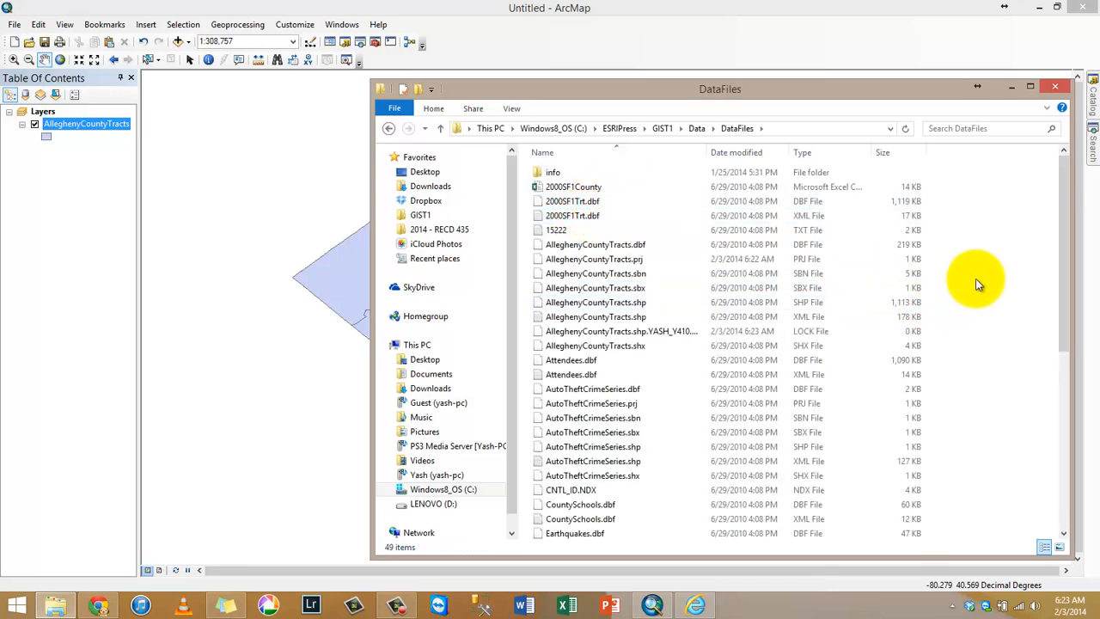
pyautogui.doubleClick(705, 152)
pyautogui.click(729, 333)
pyautogui.click(728, 334)
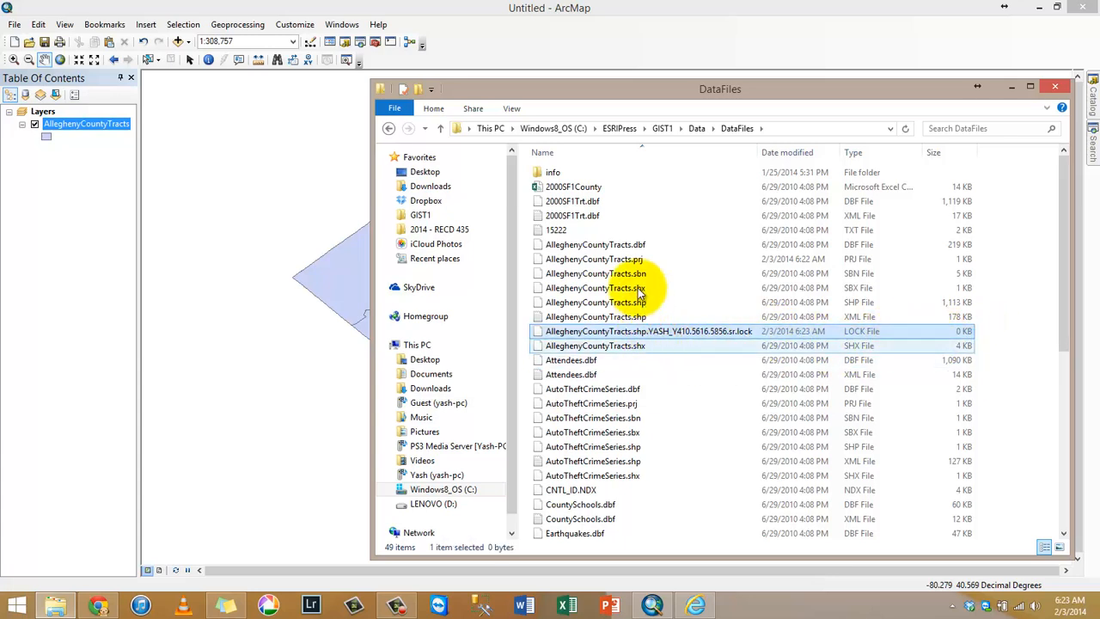
pyautogui.click(628, 262)
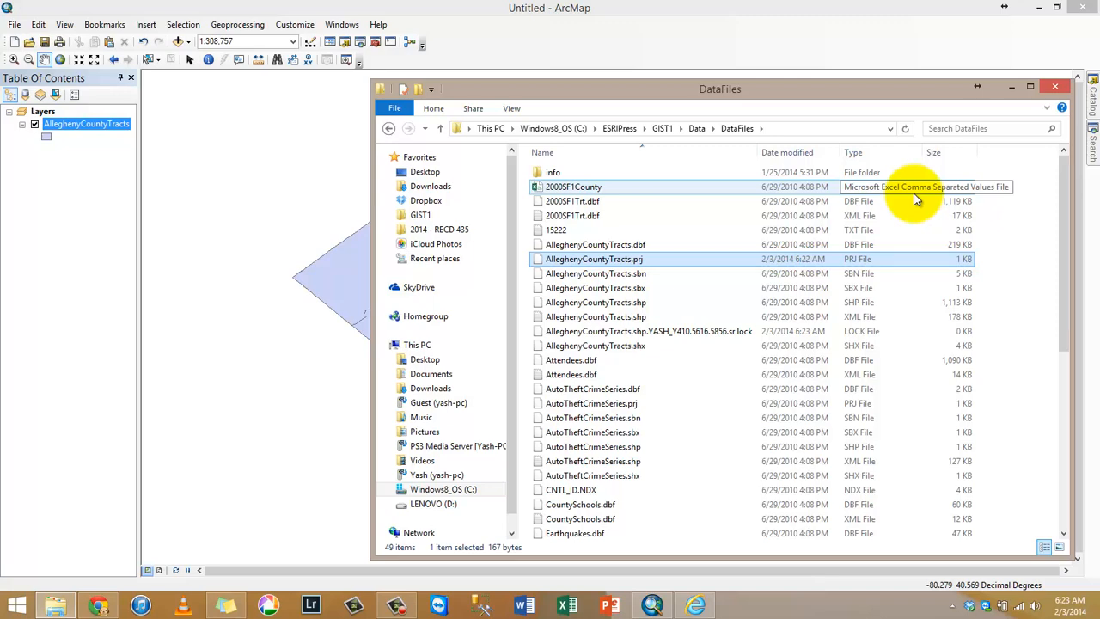
pyautogui.click(1054, 87)
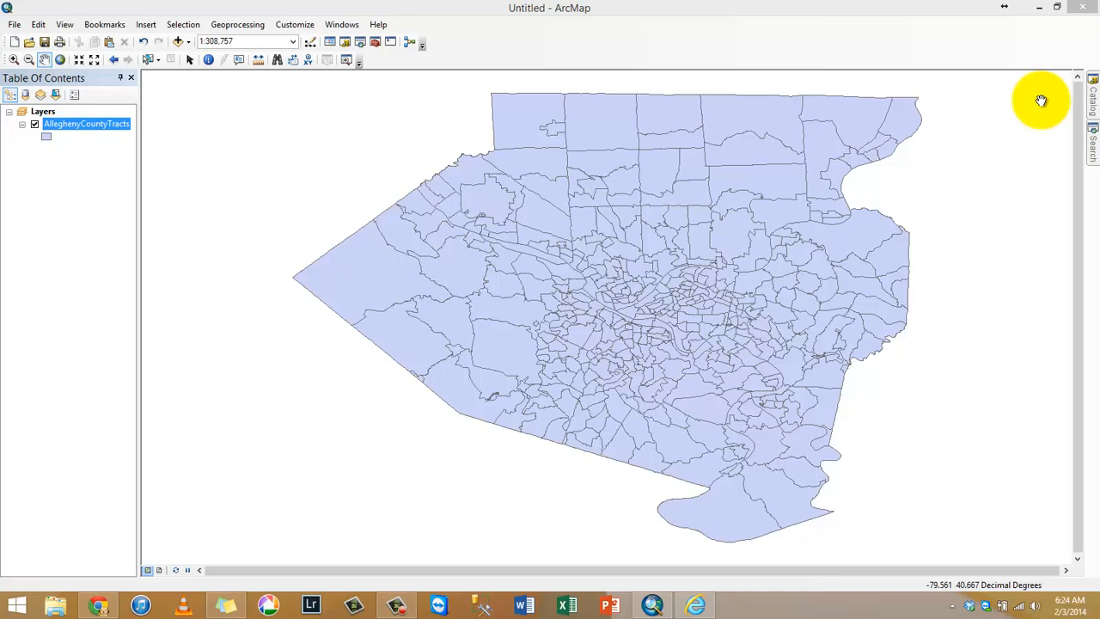
# - Open the GIST1\Data\Pittsburgh\EastLiberty folder in File Explorer
pyautogui.press('super+e')
pyautogui.click(438, 214)
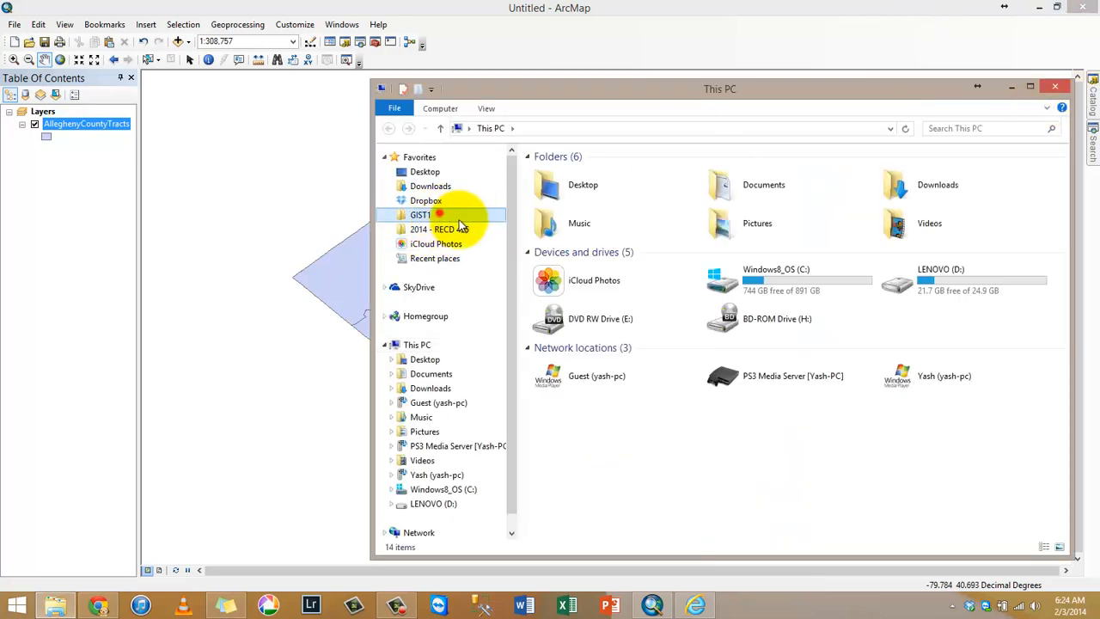
pyautogui.click(572, 174)
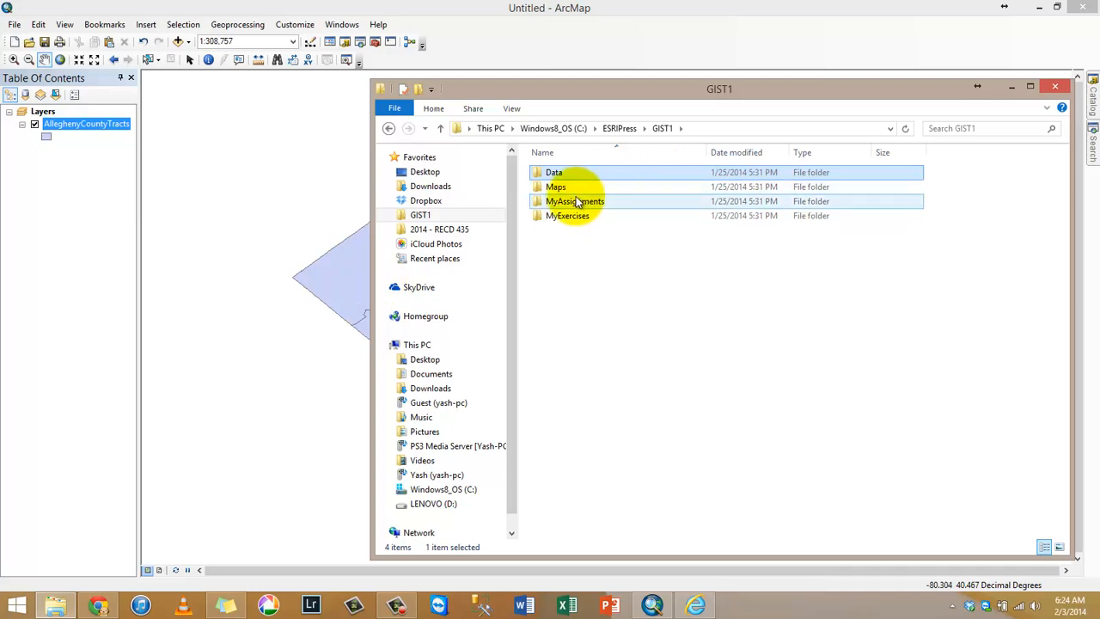
pyautogui.doubleClick(566, 174)
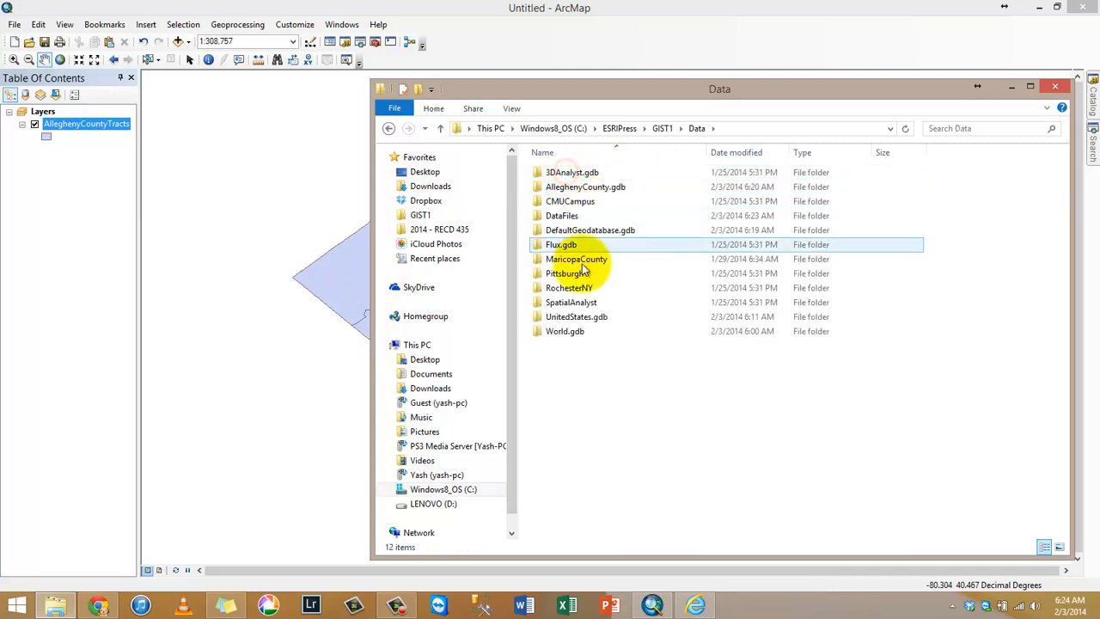
pyautogui.doubleClick(575, 274)
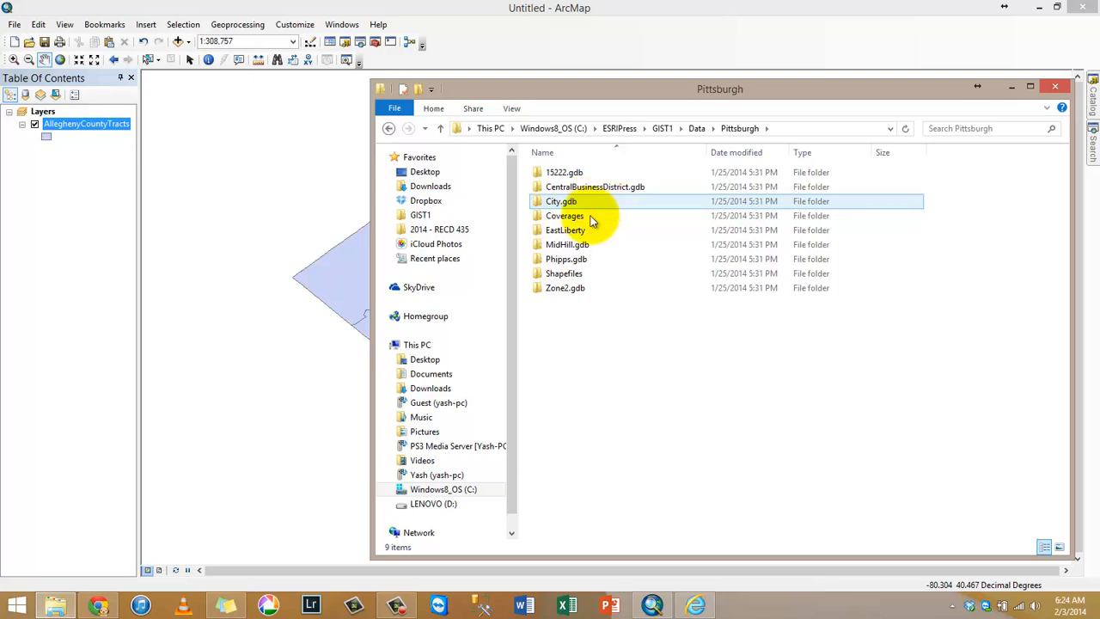
pyautogui.doubleClick(591, 230)
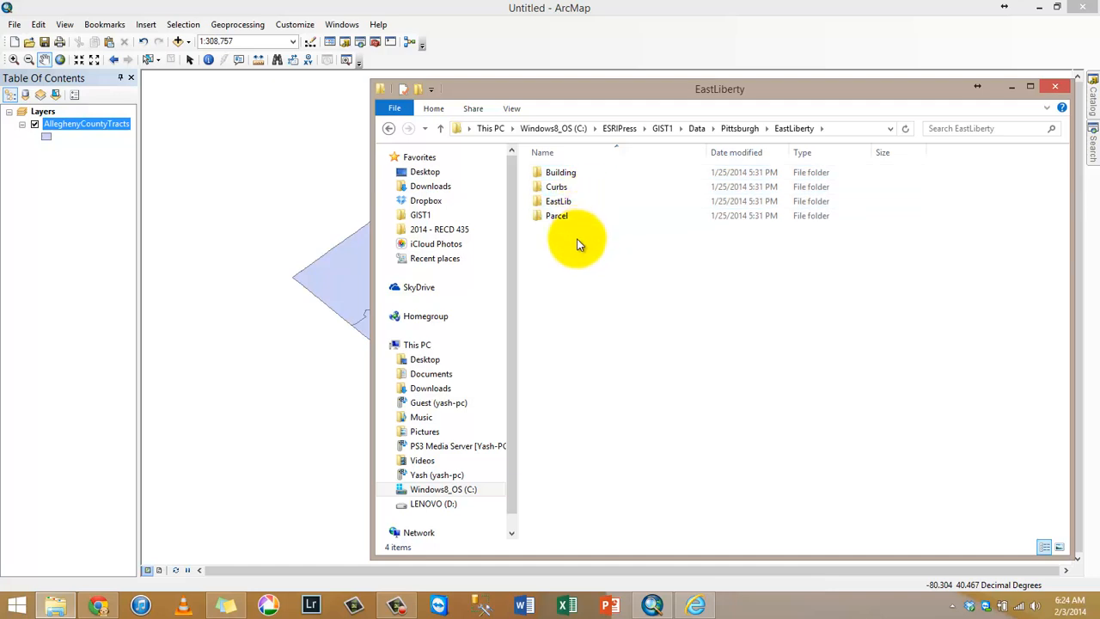
# - Examine the component files inside the Building, Curbs, EastLib and Parcel coverage folders of EastLiberty
pyautogui.doubleClick(566, 177)
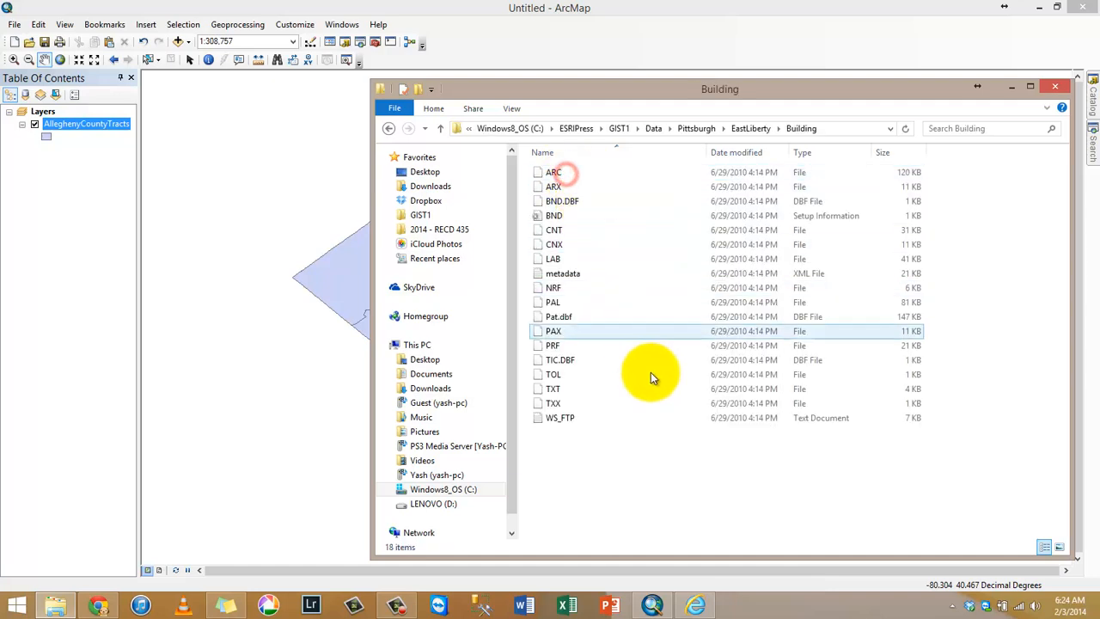
pyautogui.press('BackSpace')
pyautogui.press('Return')
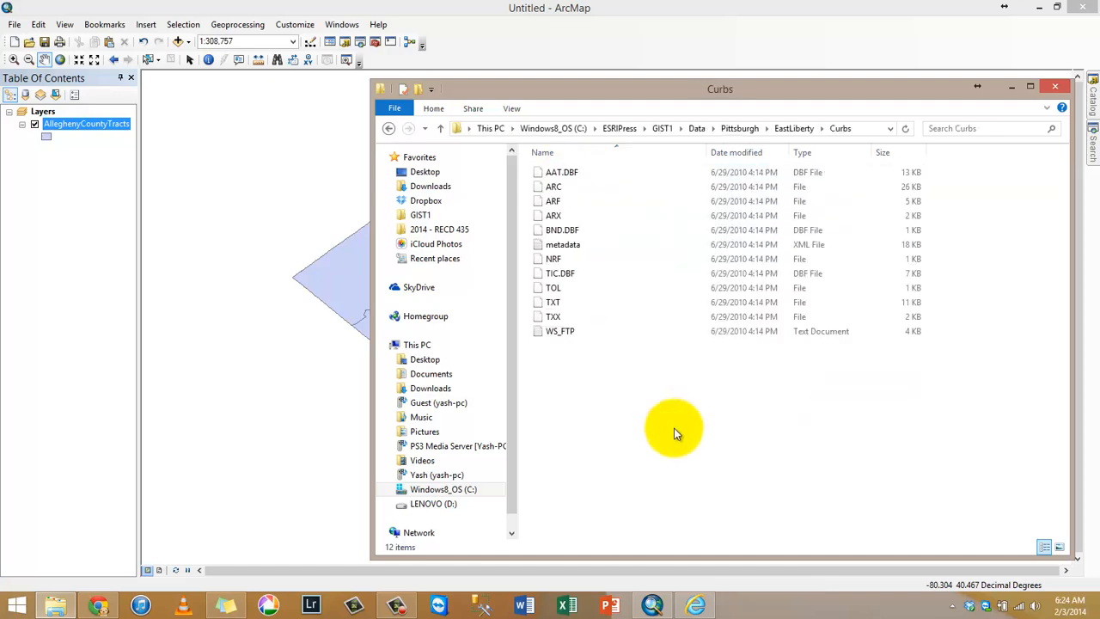
pyautogui.press('BackSpace')
pyautogui.press('Down')
pyautogui.press('Return')
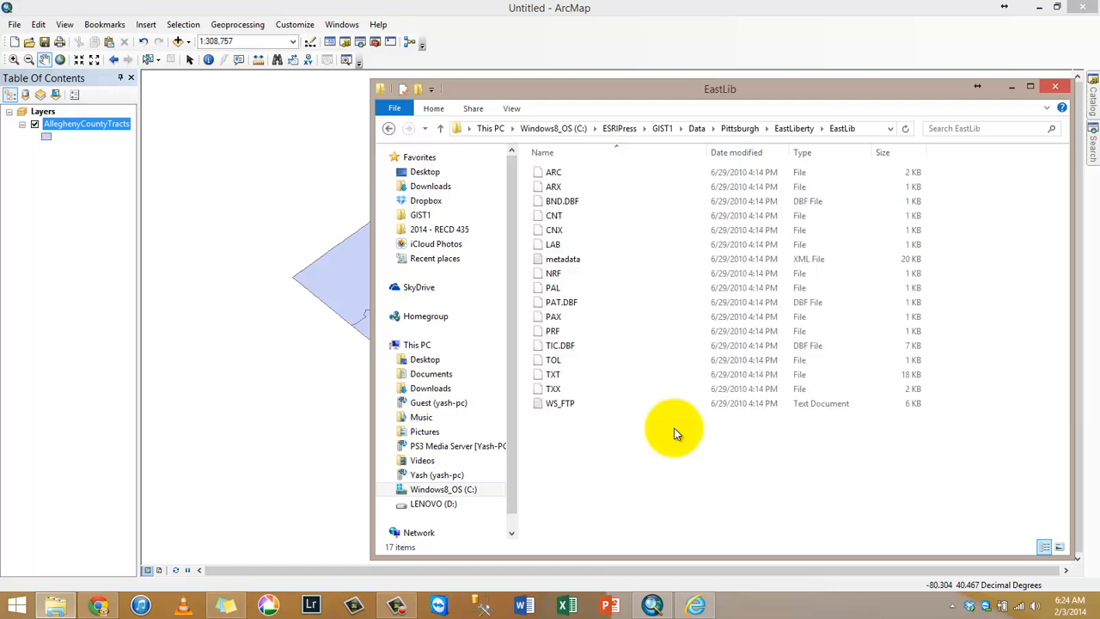
pyautogui.press('BackSpace')
pyautogui.press('Down')
pyautogui.press('Return')
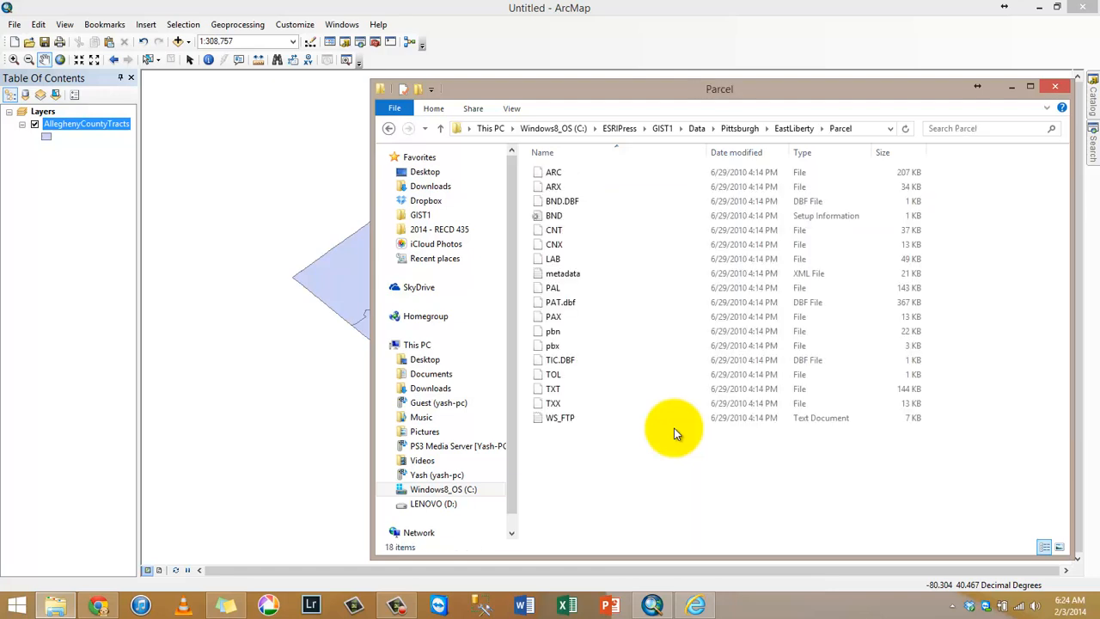
pyautogui.press('BackSpace')
pyautogui.click(674, 428)
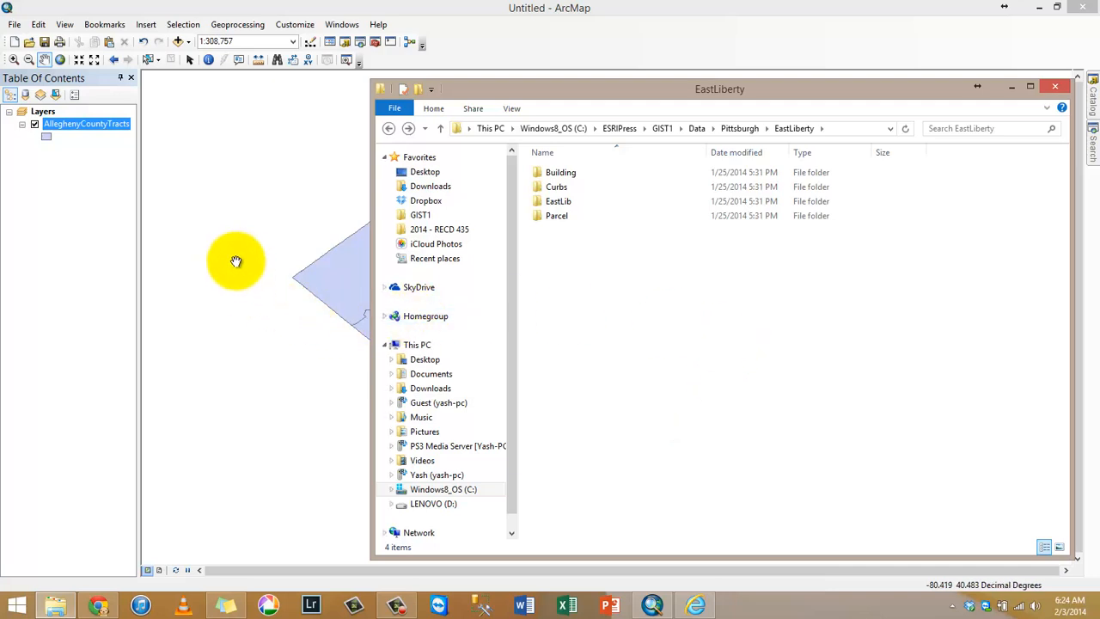
# - Return to ArcMap and expand the Building coverage under Data\Pittsburgh\EastLiberty in the Catalog, collapsing the DataFiles folder and UnitedStates.gdb
pyautogui.click(109, 7)
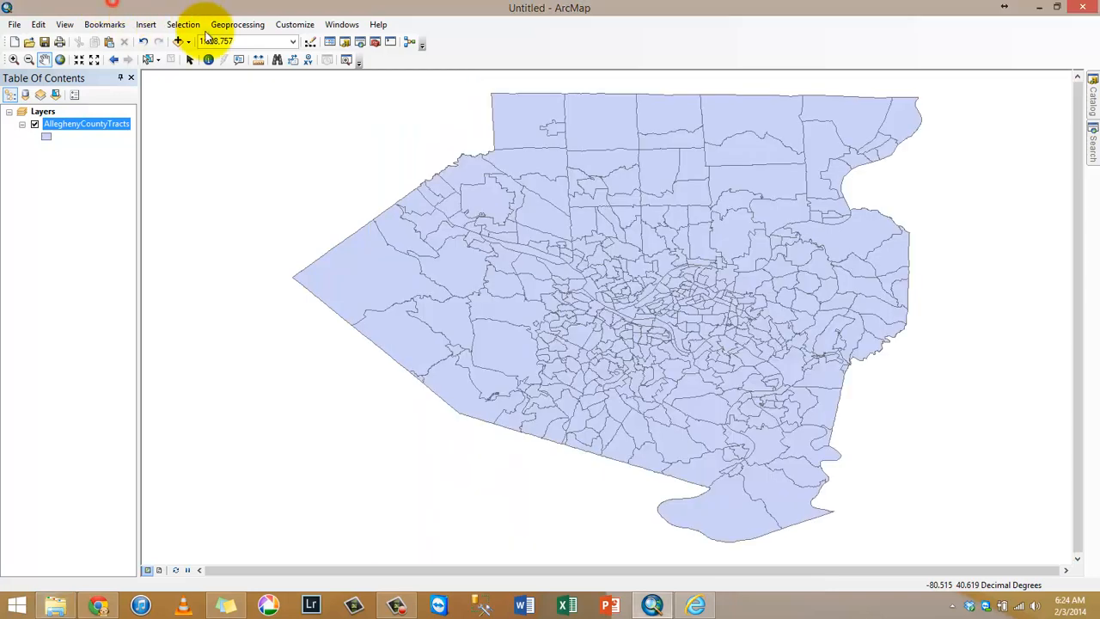
pyautogui.click(1094, 99)
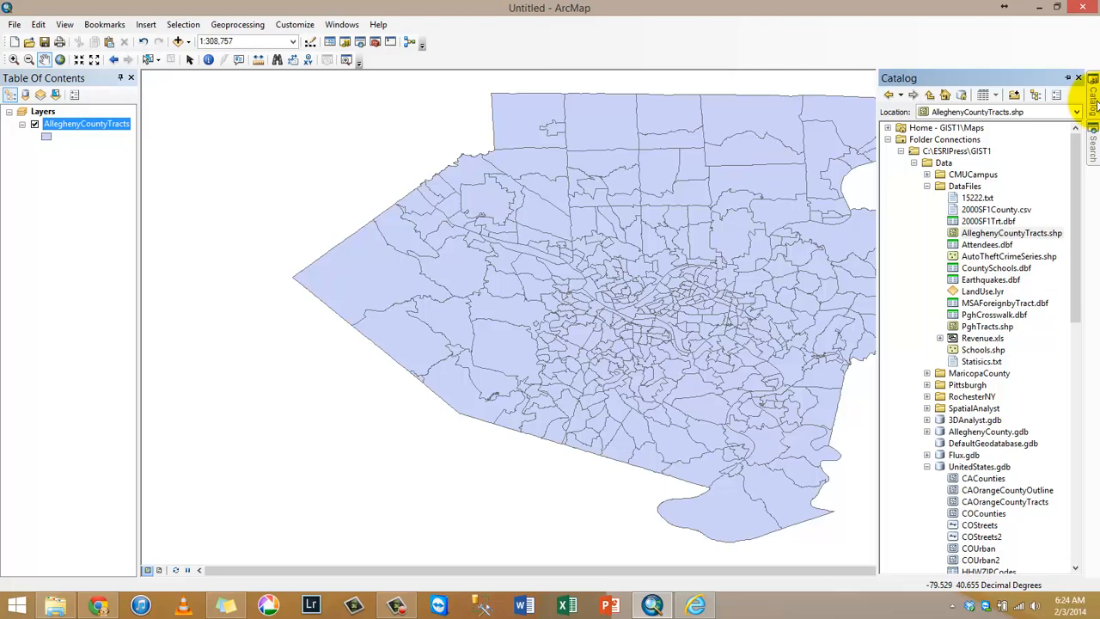
pyautogui.click(927, 186)
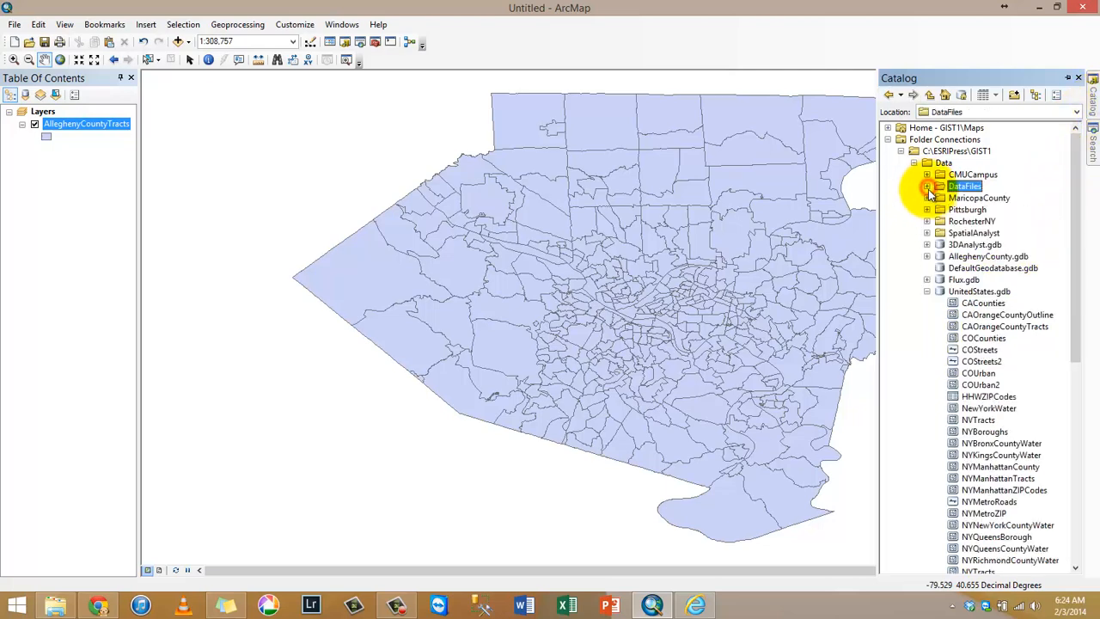
pyautogui.click(927, 291)
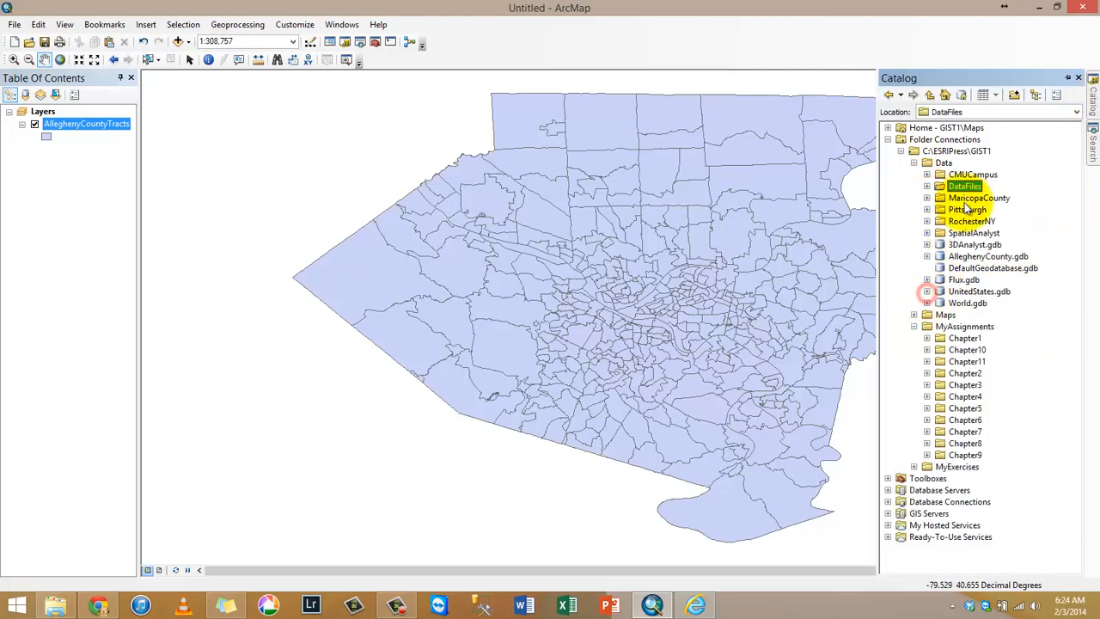
pyautogui.click(926, 209)
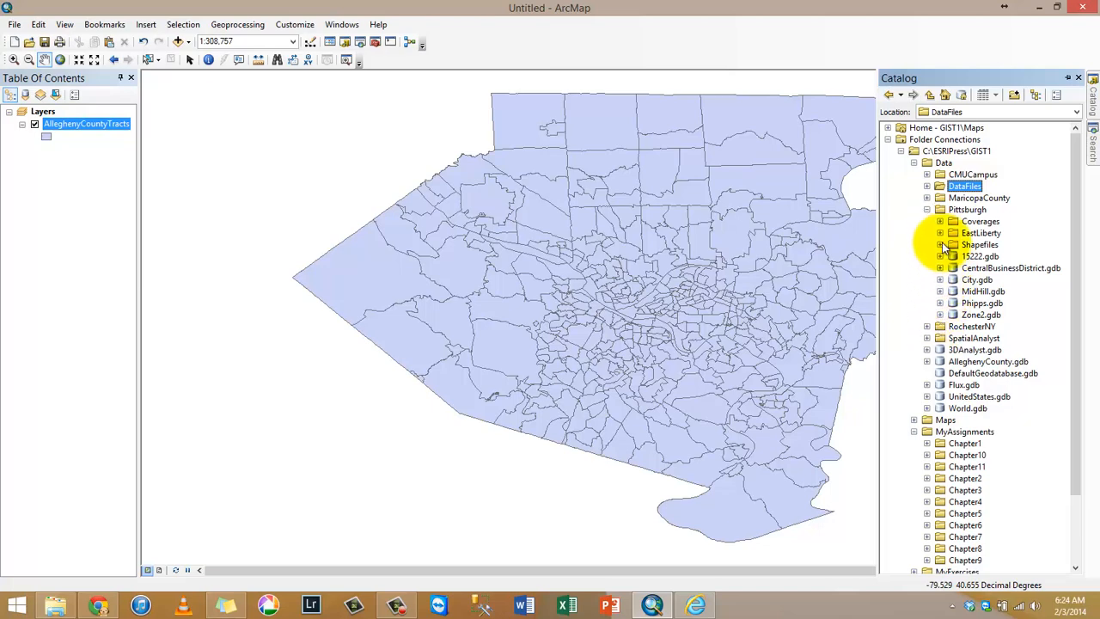
pyautogui.click(939, 232)
pyautogui.doubleClick(987, 245)
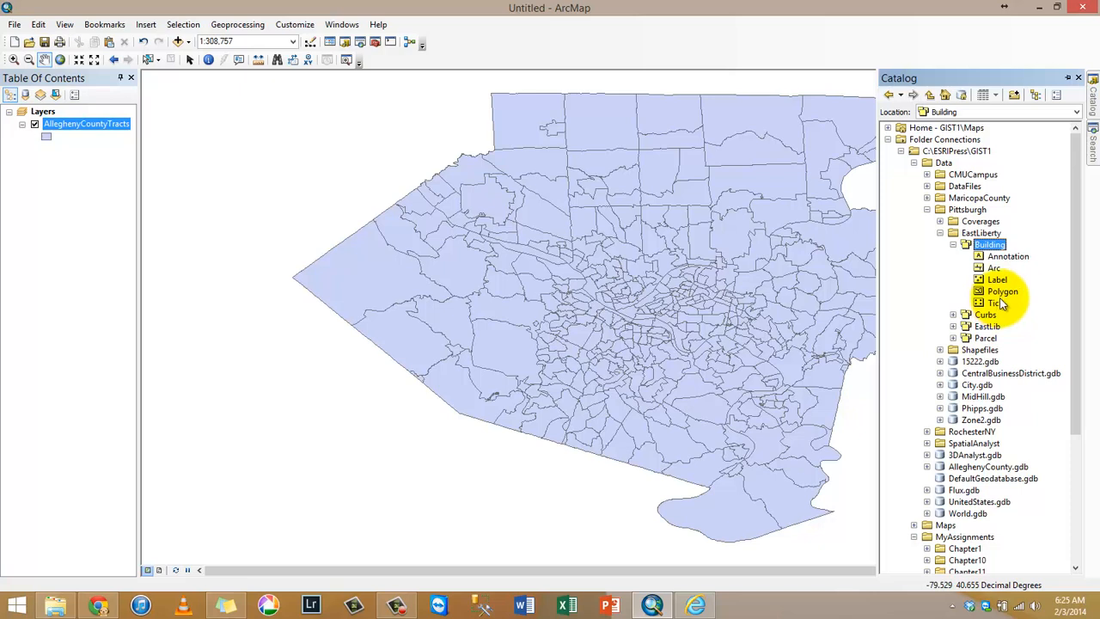
# - Try adding the Building coverage's polygons to the map and zooming to that layer, and undo the addition
pyautogui.moveTo(999, 249); pyautogui.dragTo(282, 249)
pyautogui.click(645, 365)
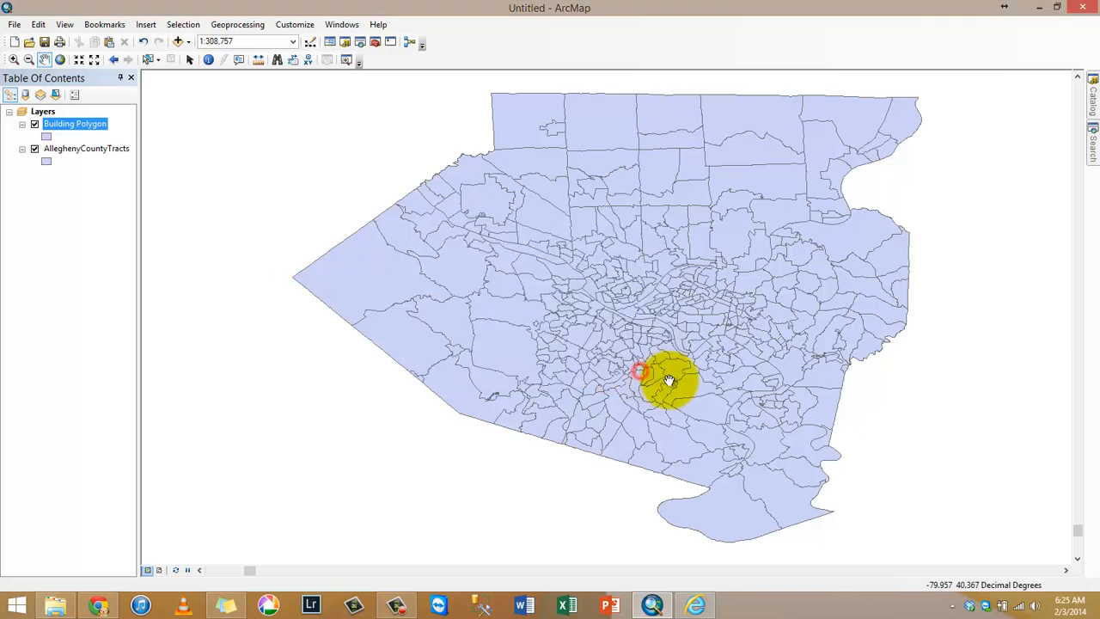
pyautogui.rightClick(84, 124)
pyautogui.click(148, 197)
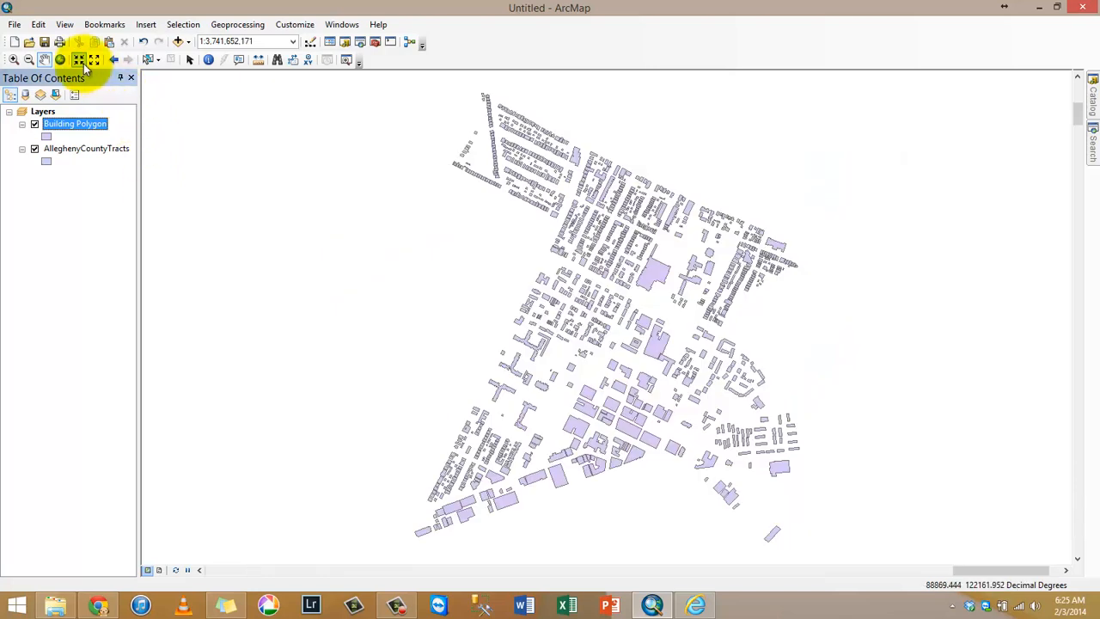
pyautogui.click(144, 43)
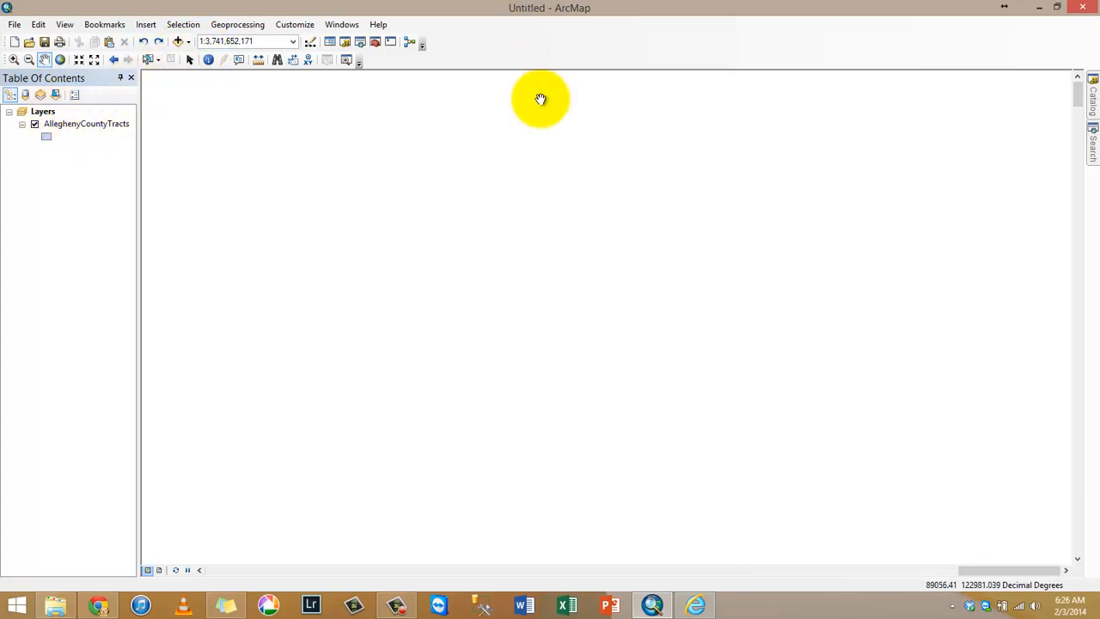
pyautogui.click(1089, 96)
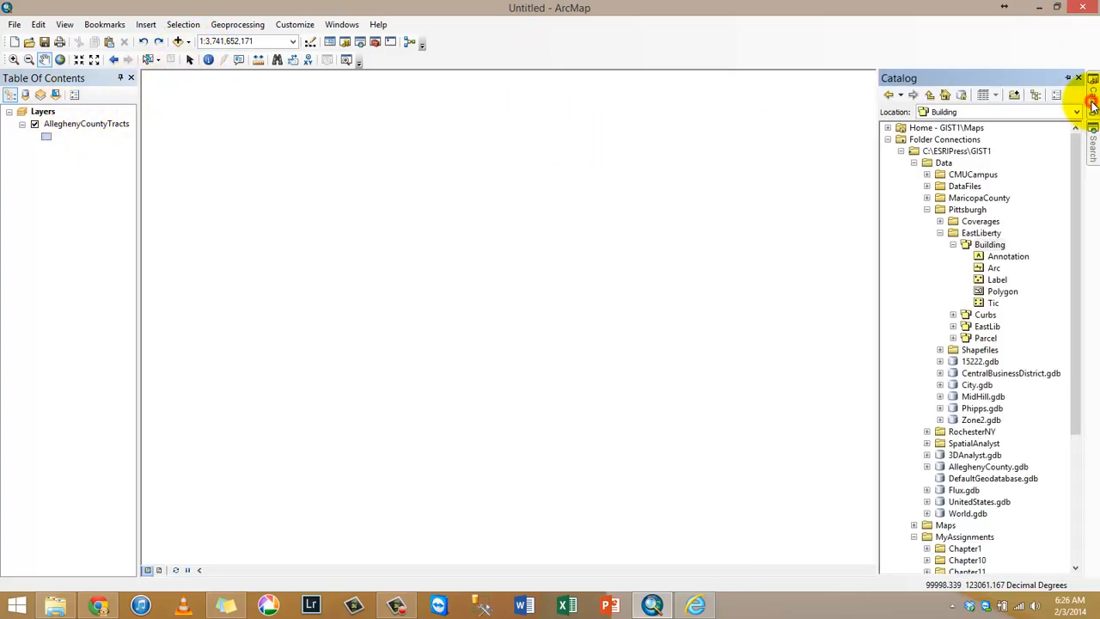
pyautogui.rightClick(992, 245)
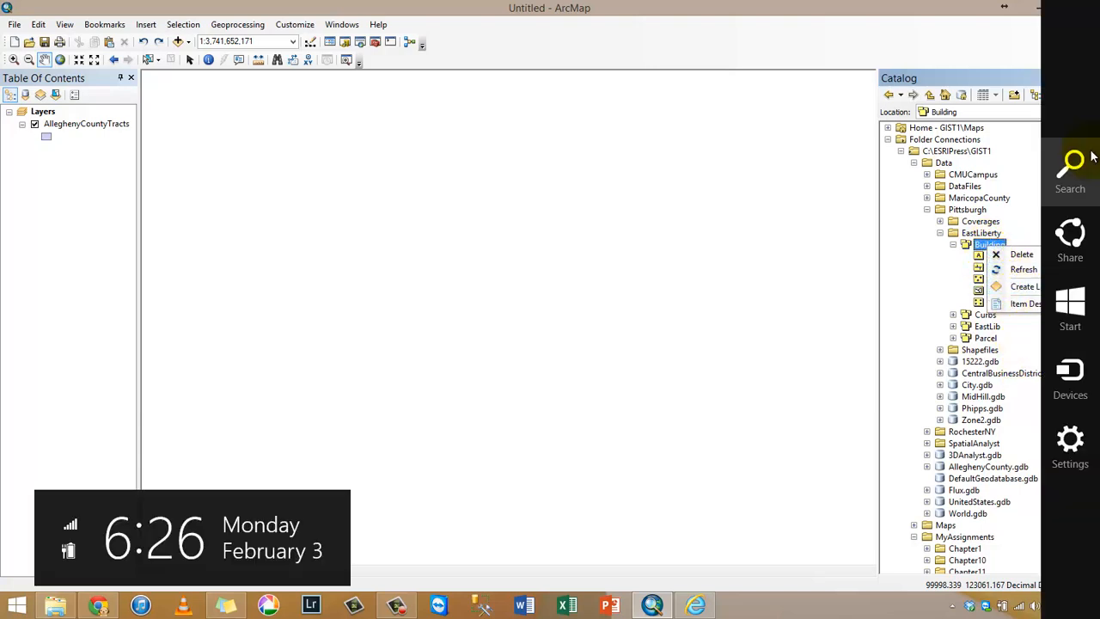
pyautogui.click(867, 56)
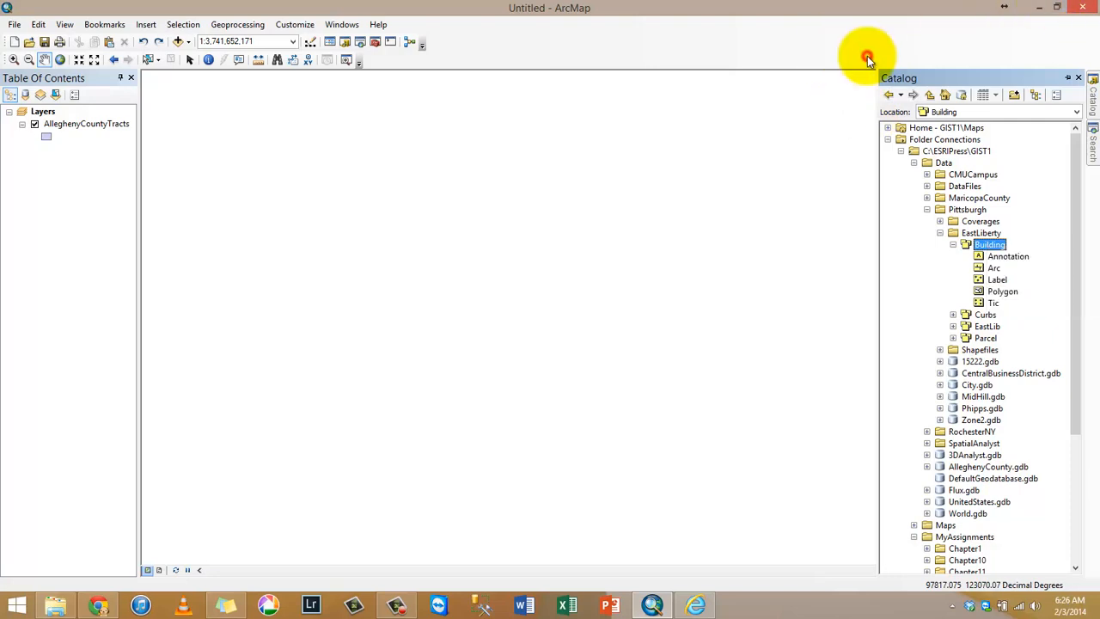
# - Search Windows for ArcCatalog 10.2 and launch it
pyautogui.click(1079, 174)
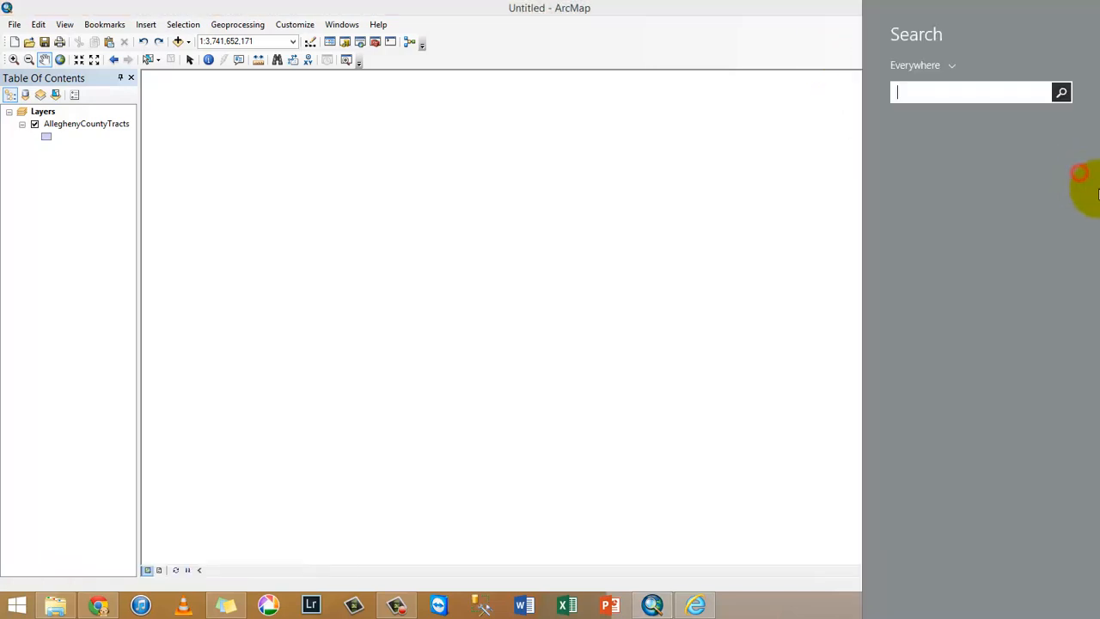
pyautogui.write('arc')
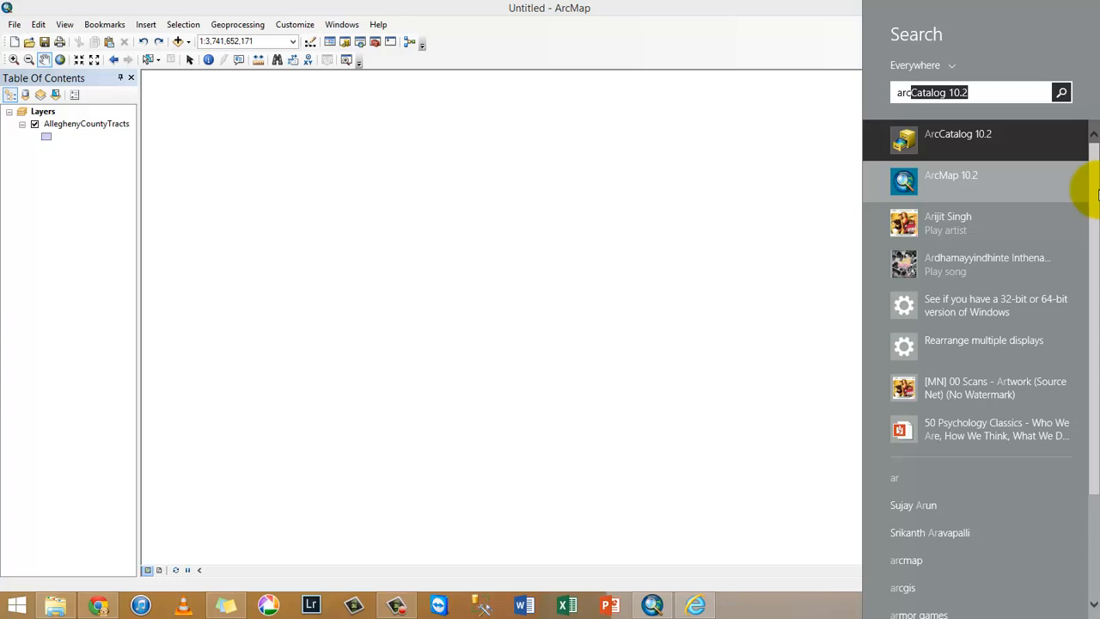
pyautogui.write('c')
pyautogui.press('Return')
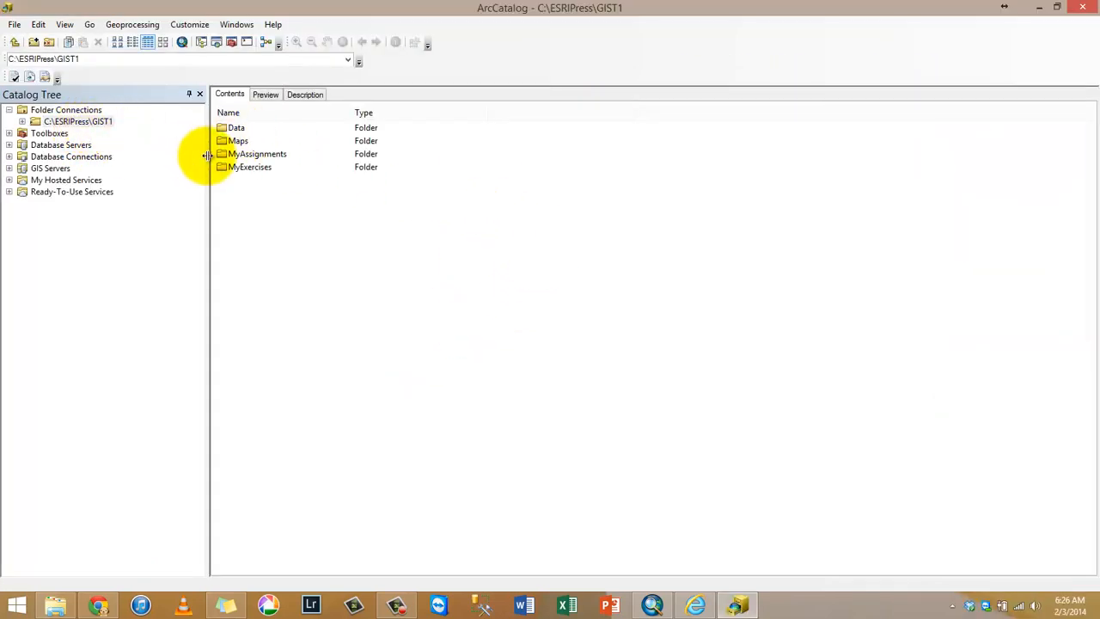
# - Browse to the Data\Pittsburgh\EastLiberty folder within the C:\ESRIPress\GIST1 connection
pyautogui.doubleClick(237, 129)
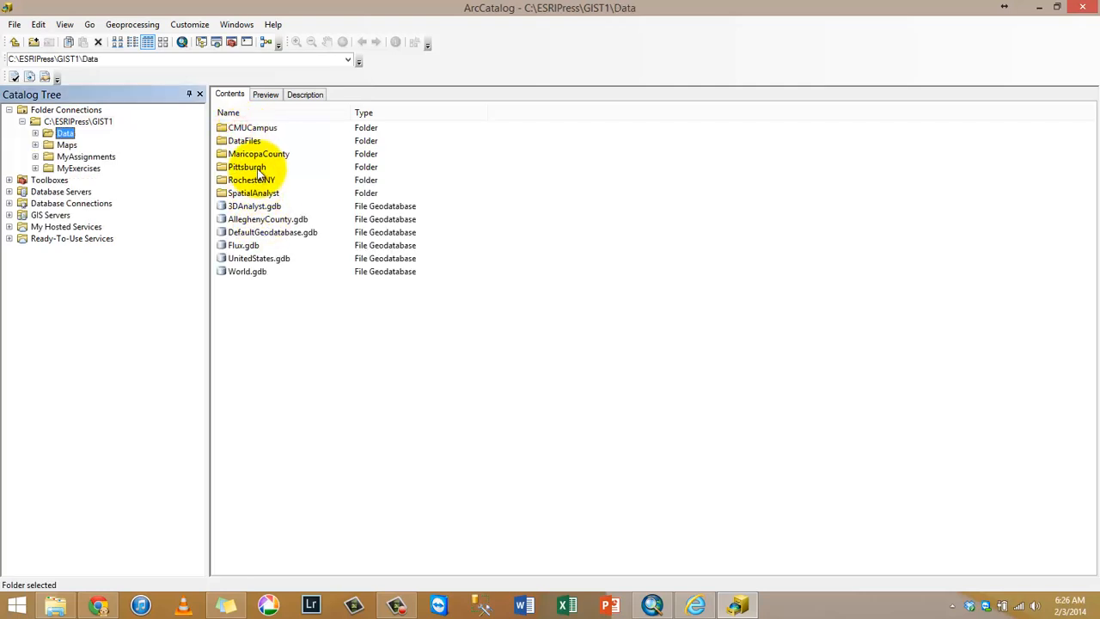
pyautogui.doubleClick(249, 167)
pyautogui.click(250, 142)
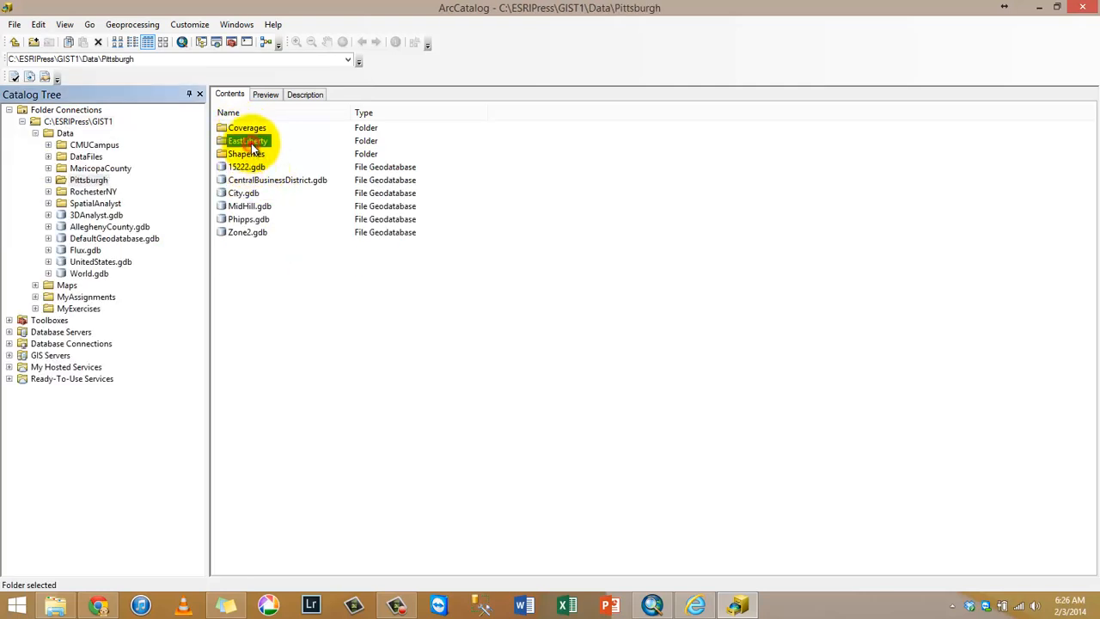
pyautogui.doubleClick(250, 142)
# - Check the commands available for the Building coverage and open it to list its feature classes
pyautogui.rightClick(250, 129)
pyautogui.click(296, 147)
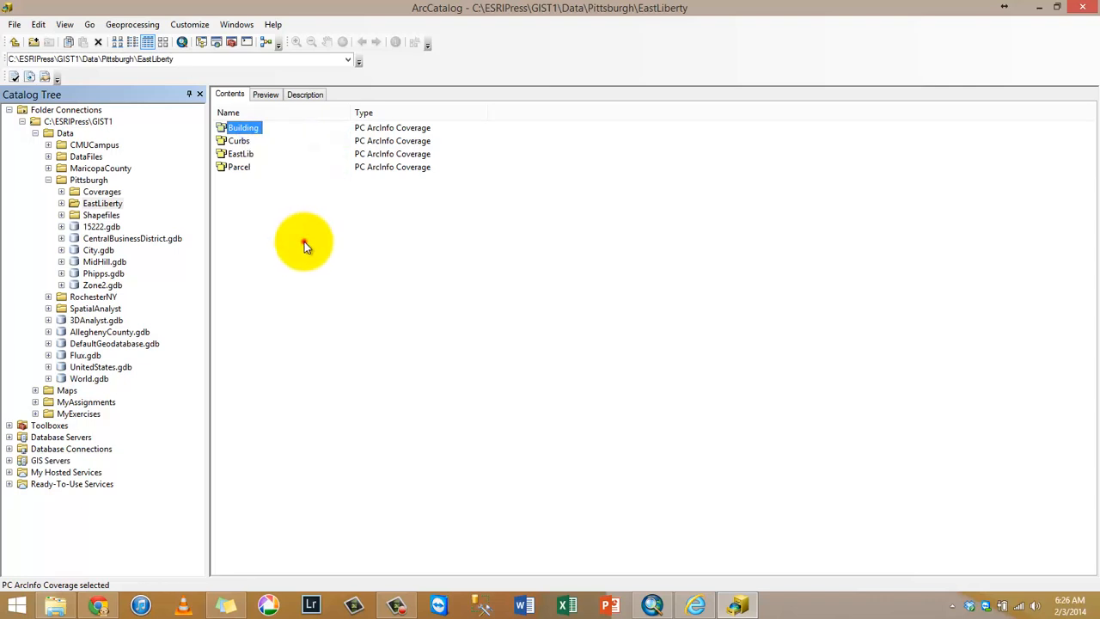
pyautogui.click(305, 242)
pyautogui.doubleClick(240, 127)
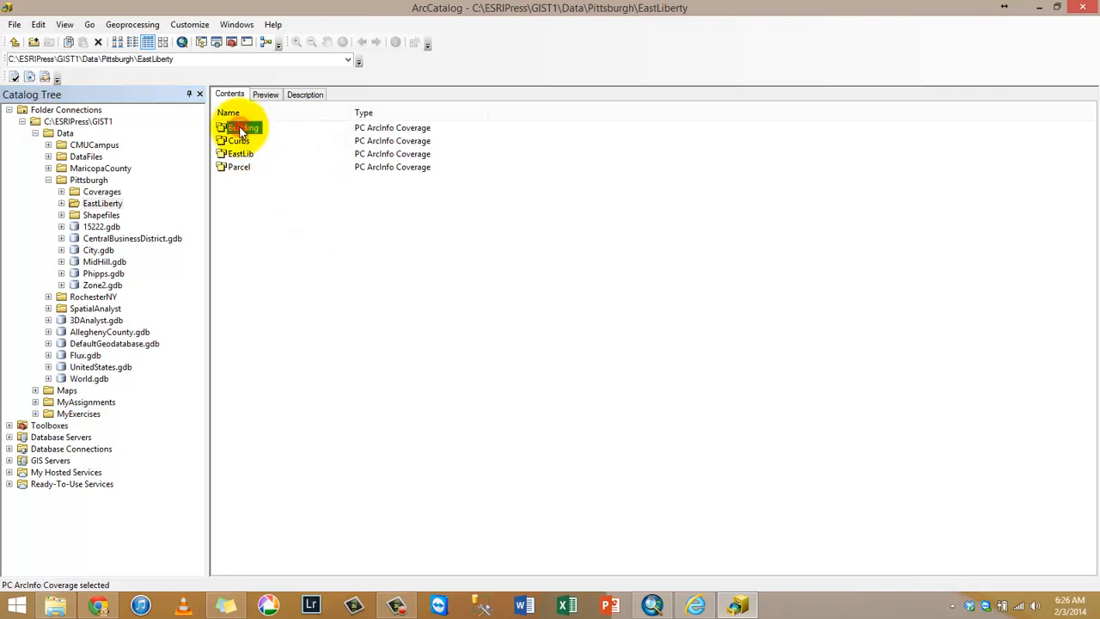
pyautogui.click(245, 167)
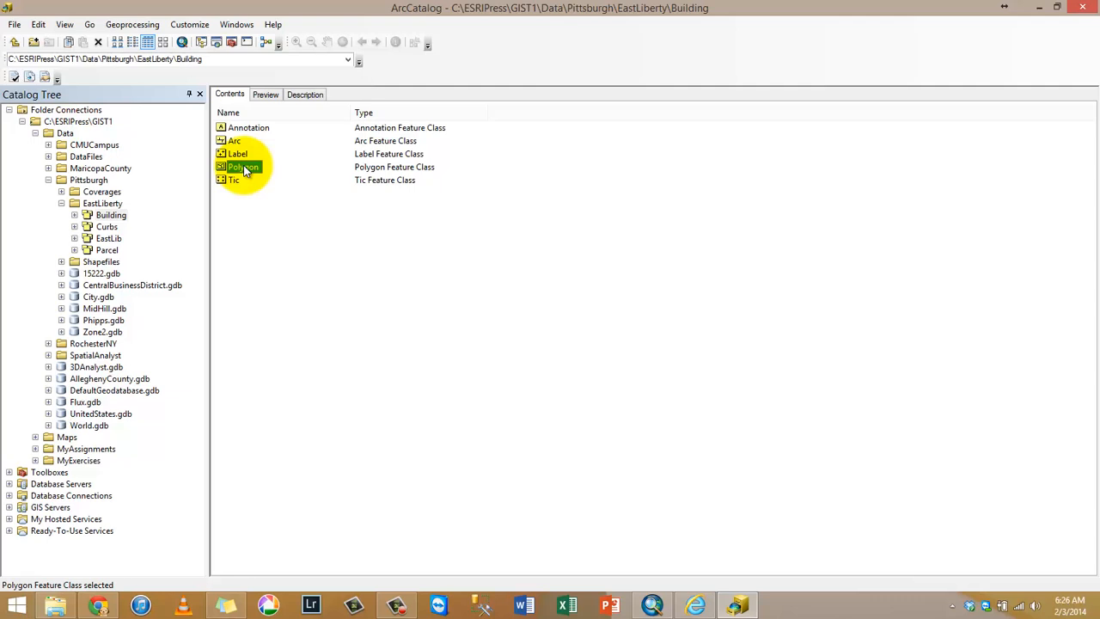
pyautogui.moveTo(245, 169); pyautogui.dragTo(274, 177)
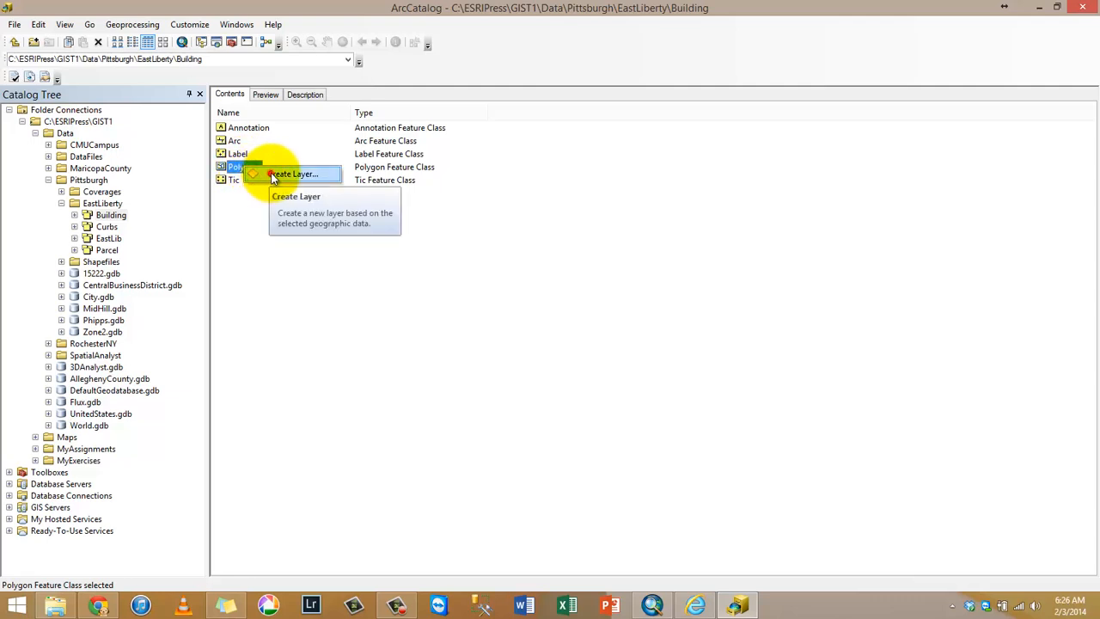
pyautogui.click(275, 174)
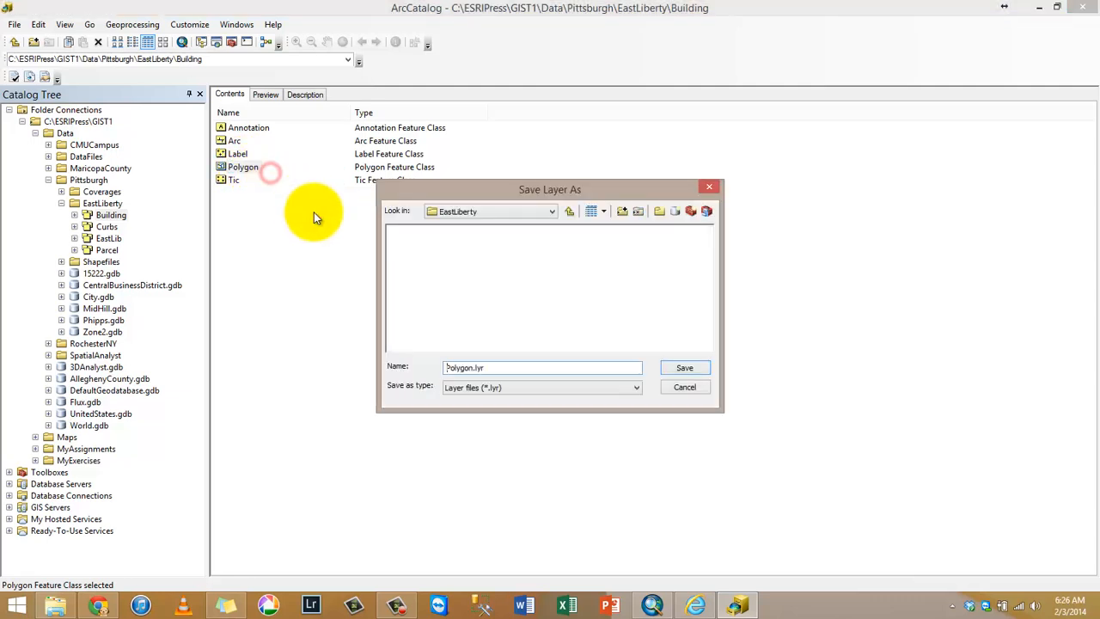
pyautogui.click(683, 388)
pyautogui.moveTo(245, 169); pyautogui.dragTo(239, 175)
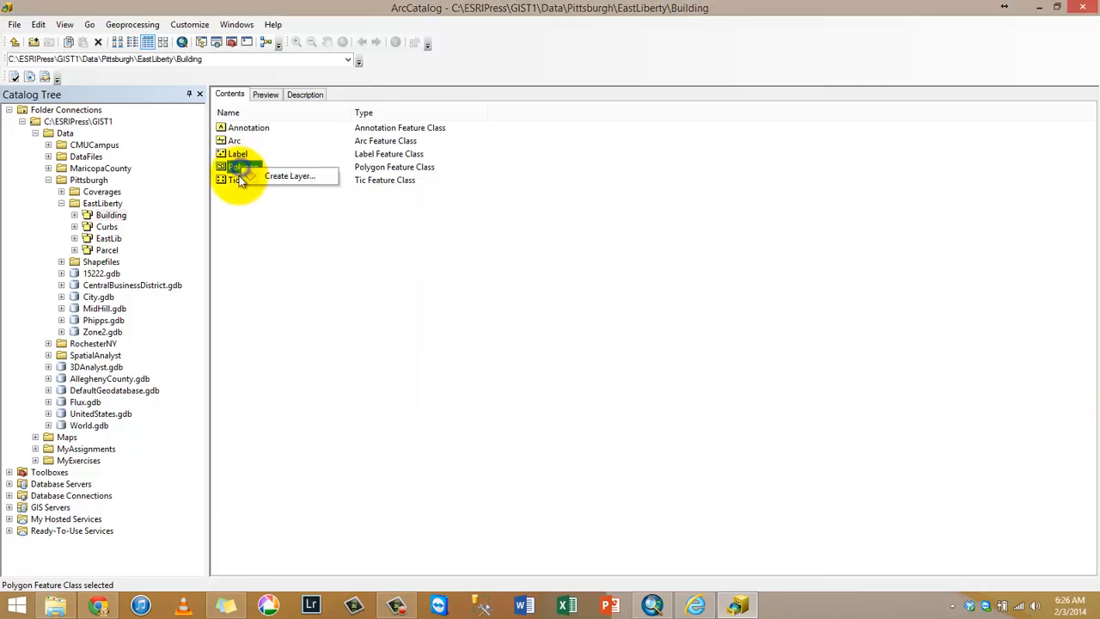
pyautogui.click(238, 221)
# - Expand the Building coverage in the catalog tree and check the commands available for its polygon feature class
pyautogui.click(75, 215)
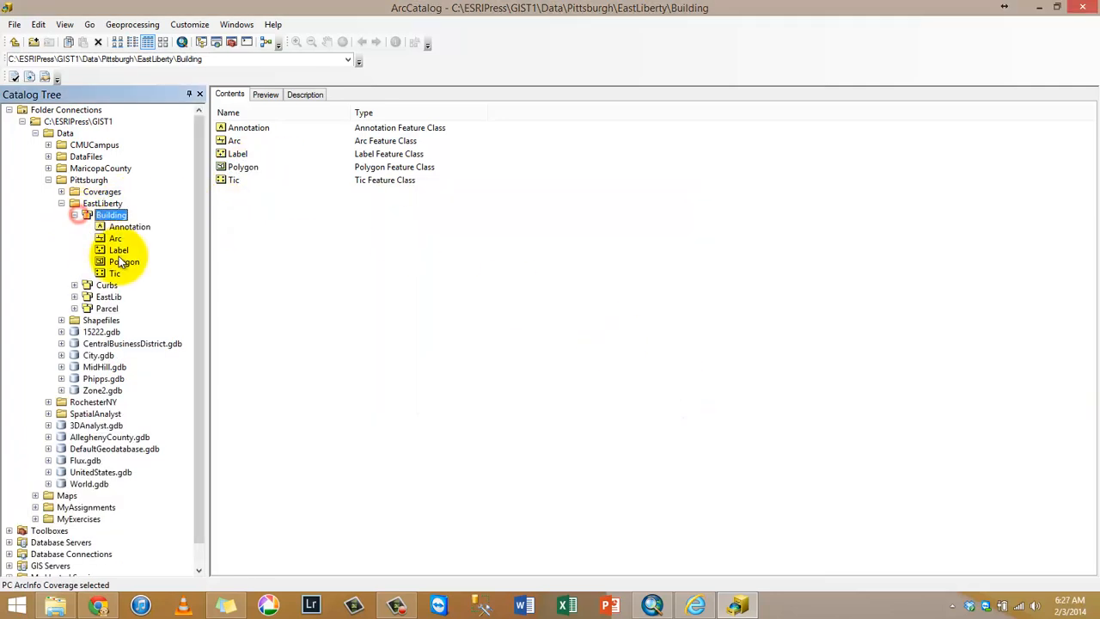
pyautogui.click(121, 262)
pyautogui.moveTo(123, 261); pyautogui.dragTo(128, 267)
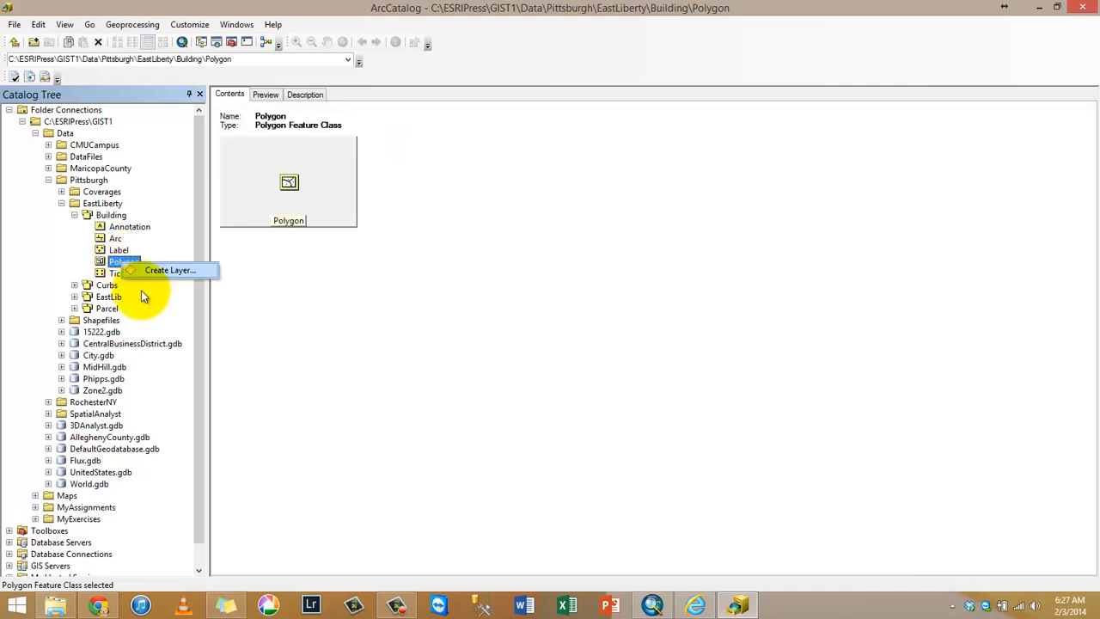
pyautogui.click(165, 301)
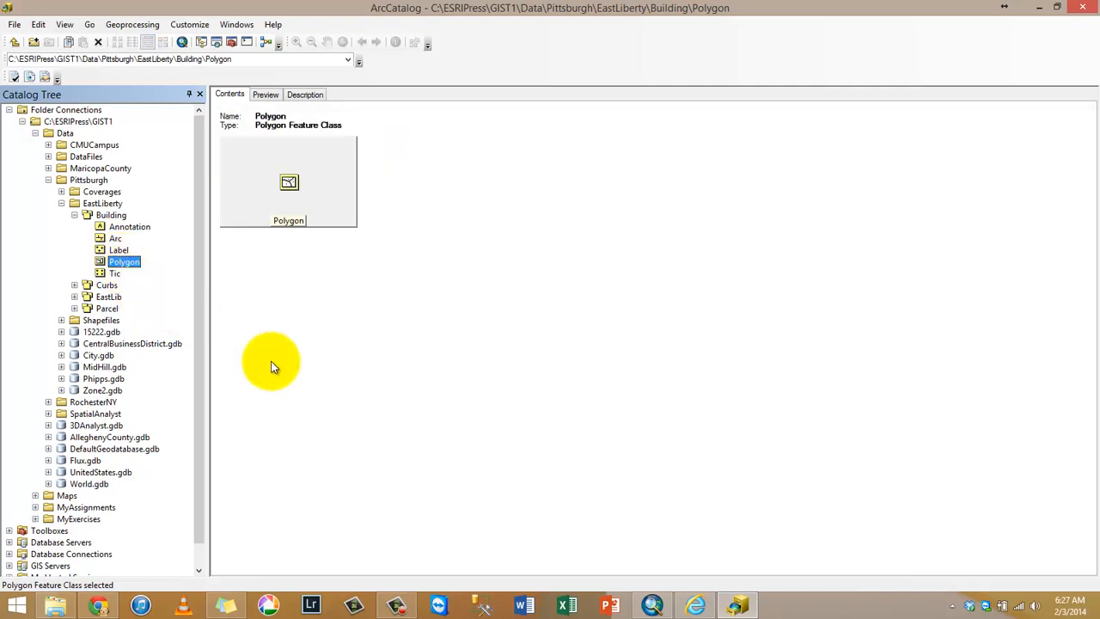
# - Switch to ArcMap and add the EastLiberty Building coverage's polygons to the map
pyautogui.click(658, 601)
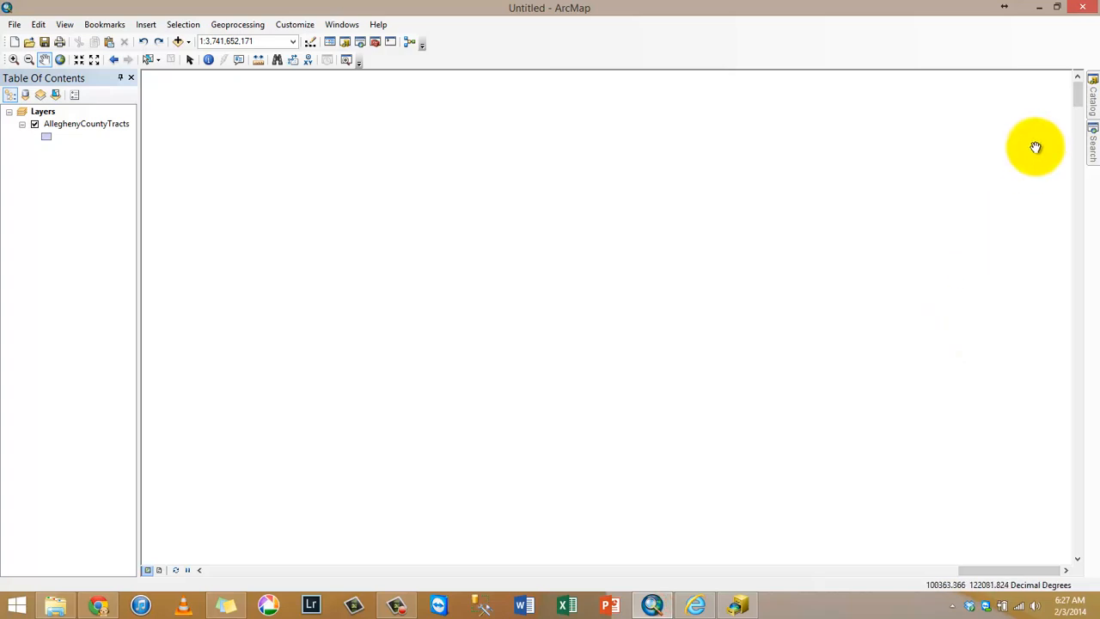
pyautogui.click(1092, 101)
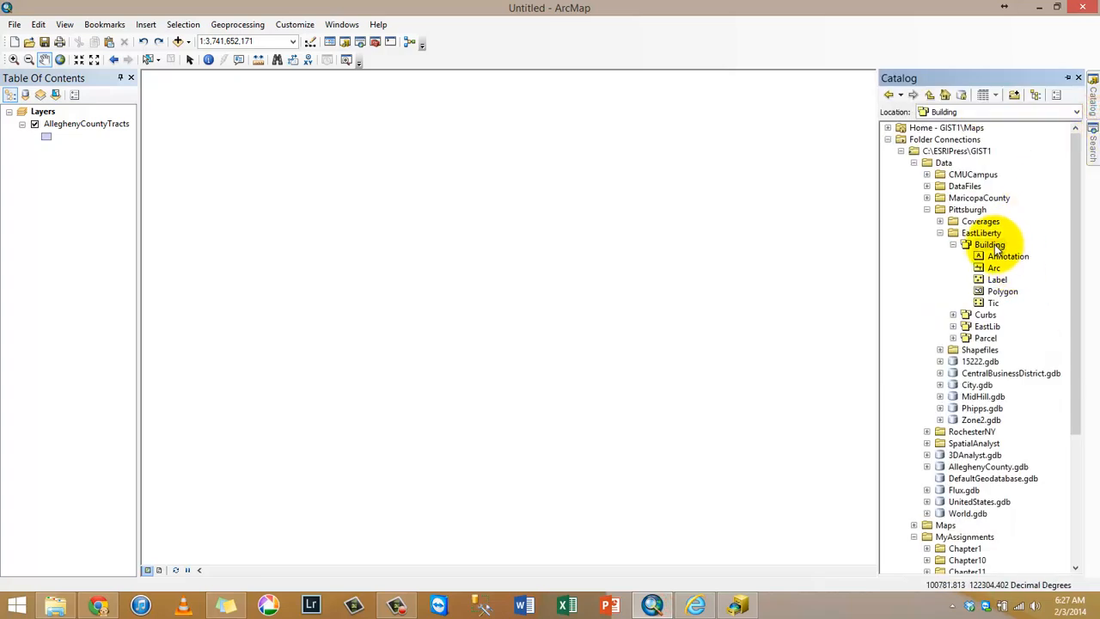
pyautogui.moveTo(998, 246); pyautogui.dragTo(453, 309)
pyautogui.click(640, 361)
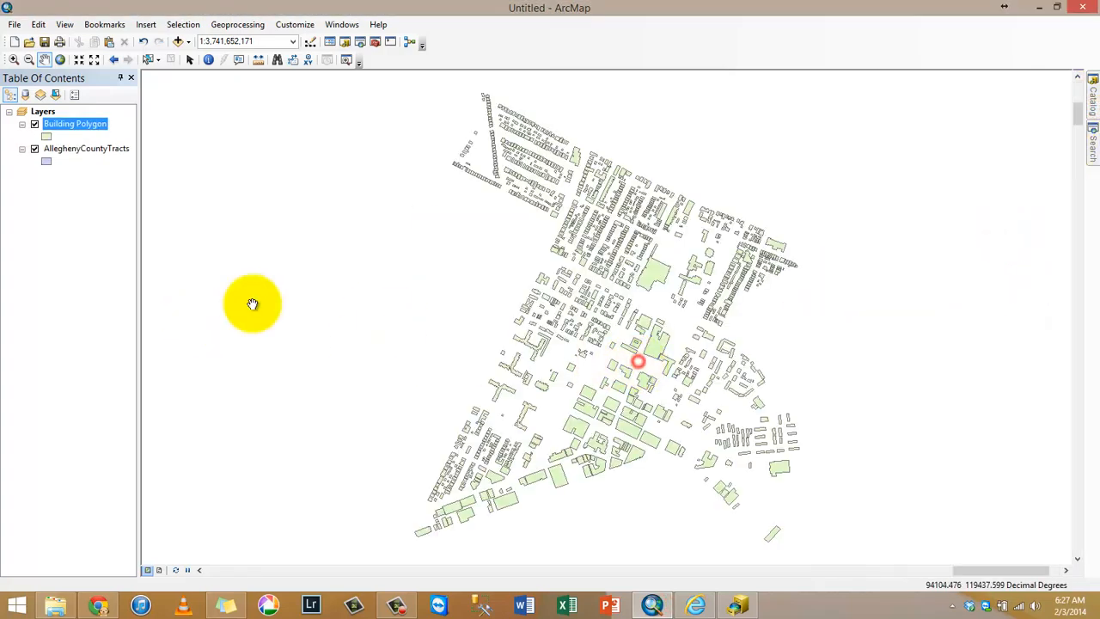
# - Set up an export of all Building Polygon features to a shapefile named Buildings in MyExercises\Chapter5, keeping the layer's source coordinate system
pyautogui.rightClick(89, 127)
pyautogui.moveTo(241, 361)
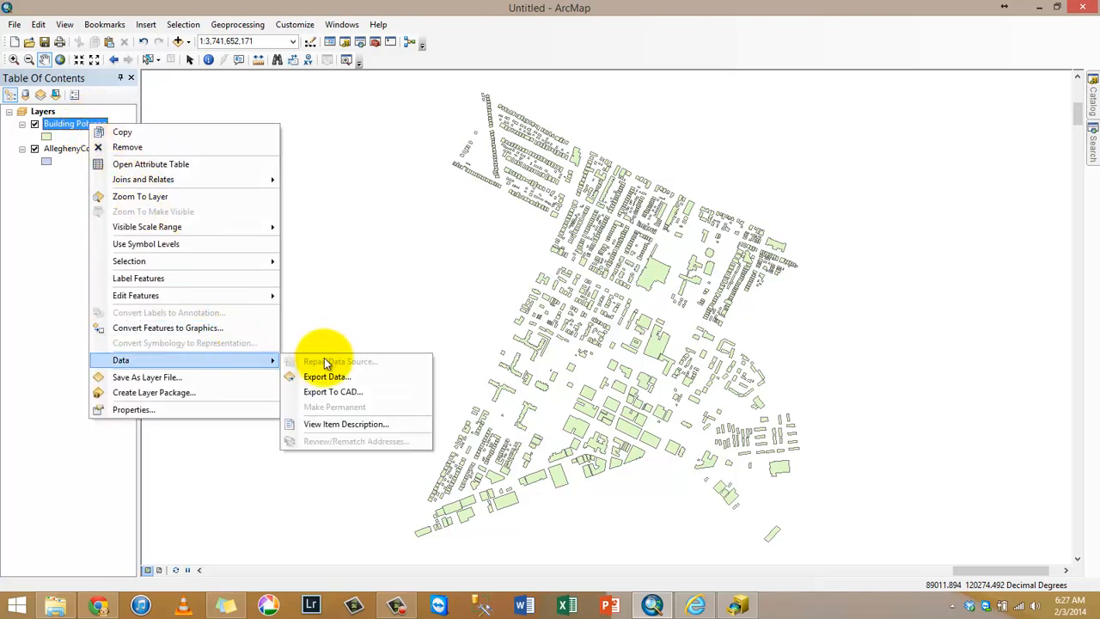
pyautogui.click(327, 377)
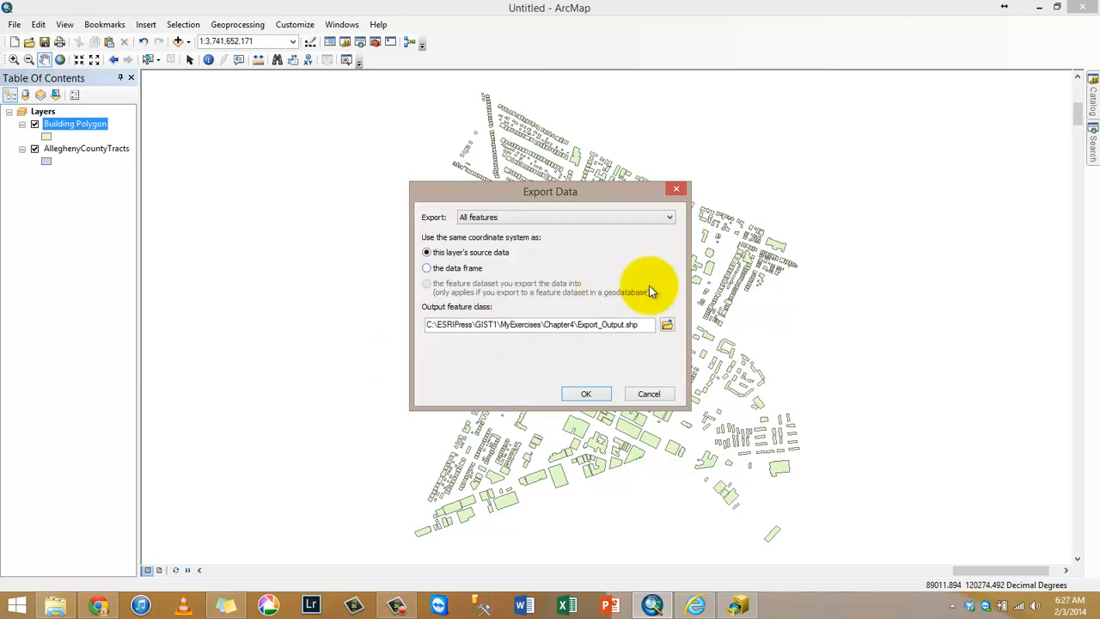
pyautogui.click(667, 324)
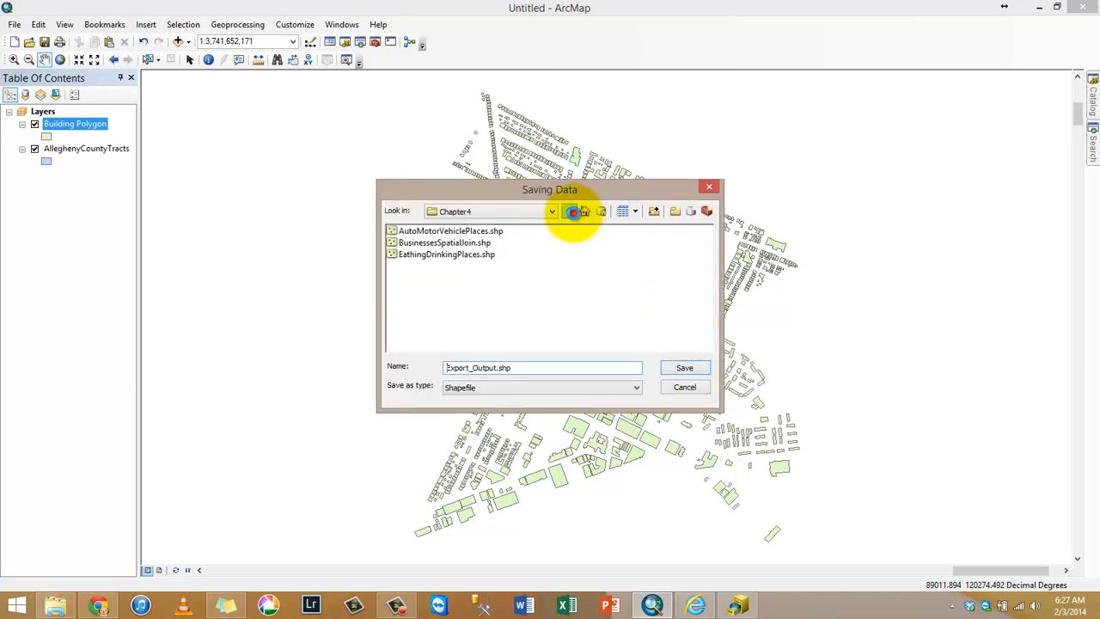
pyautogui.click(573, 212)
pyautogui.doubleClick(425, 300)
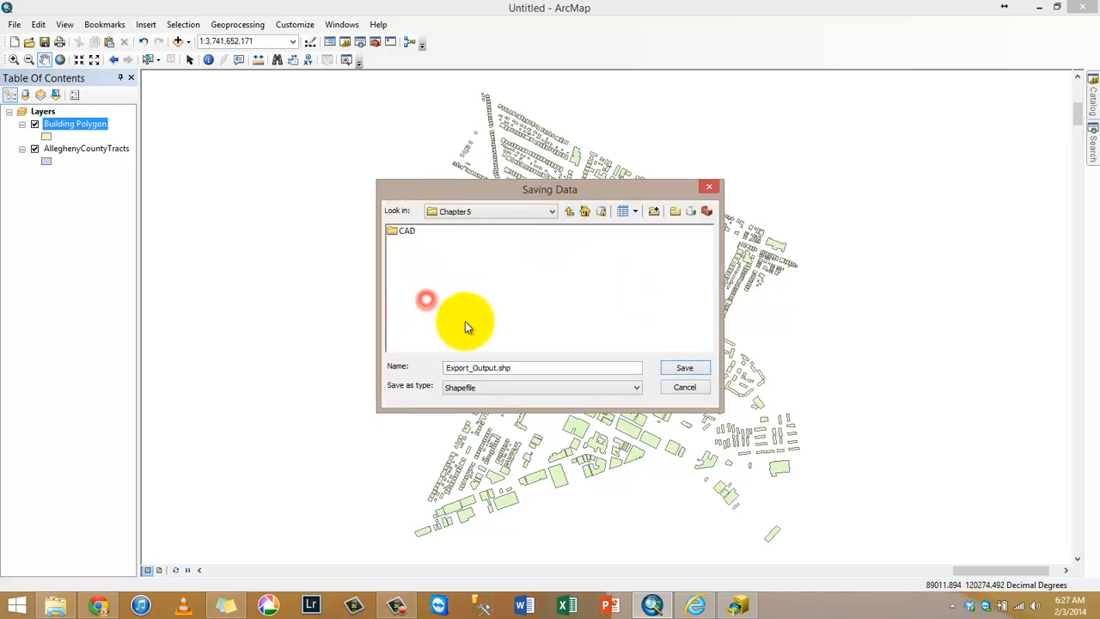
pyautogui.moveTo(562, 367); pyautogui.dragTo(405, 364)
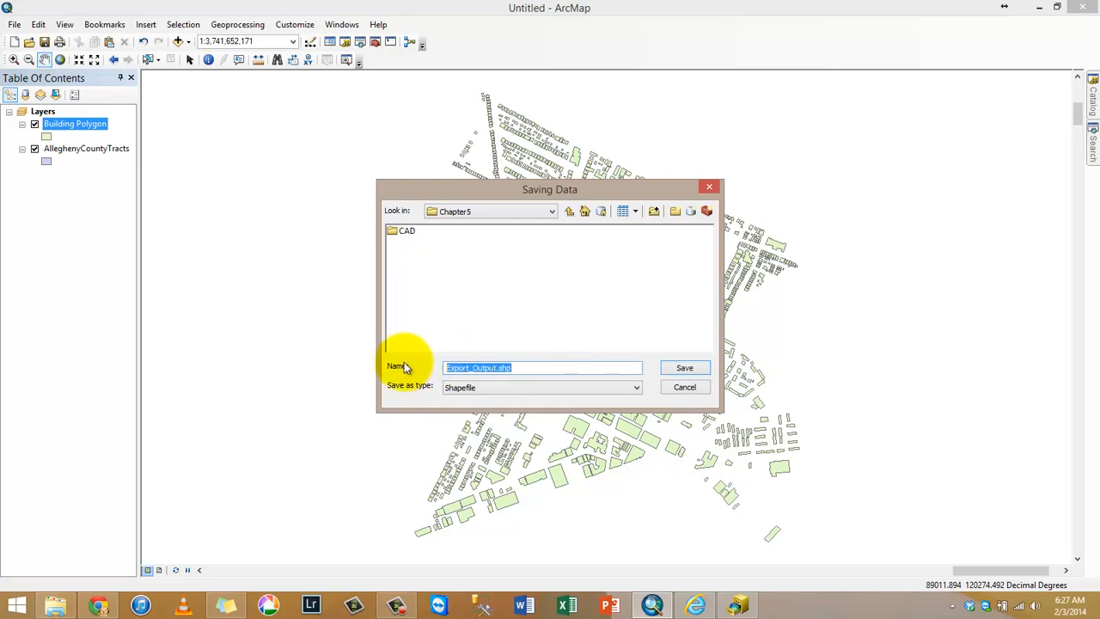
pyautogui.write('Buildings')
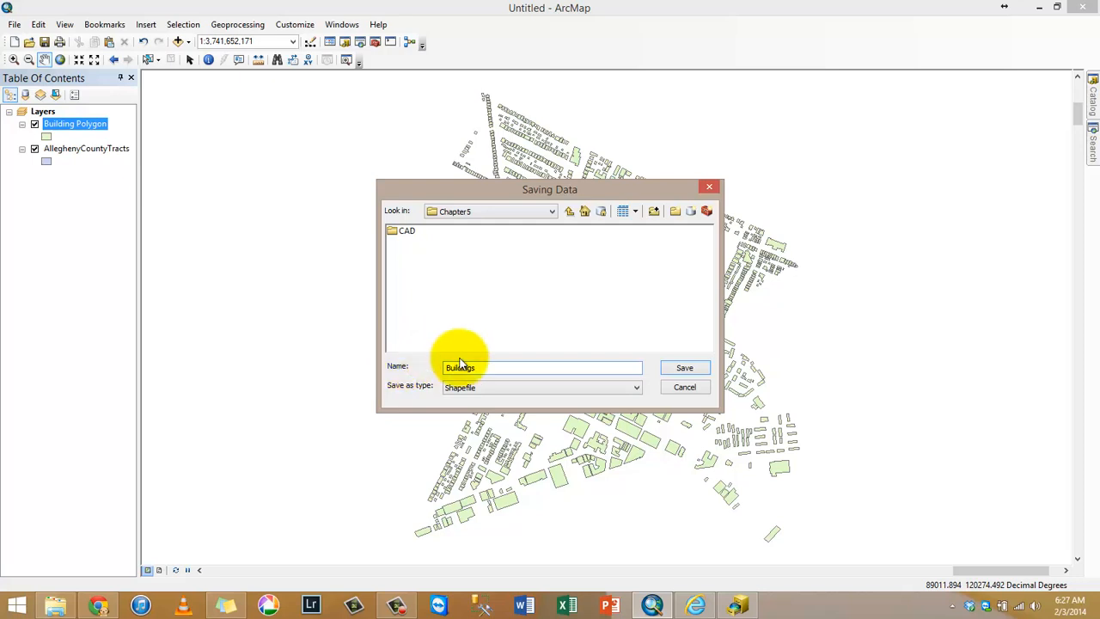
pyautogui.click(681, 367)
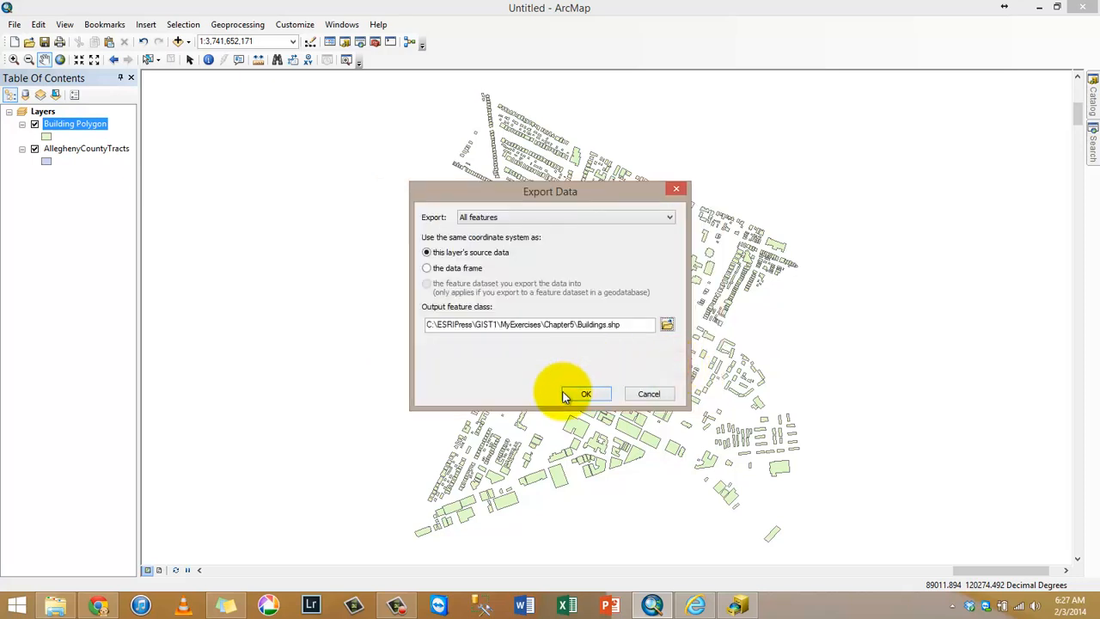
# - Run the export without adding the result to the map, and remove the Building Polygon layer
pyautogui.click(585, 394)
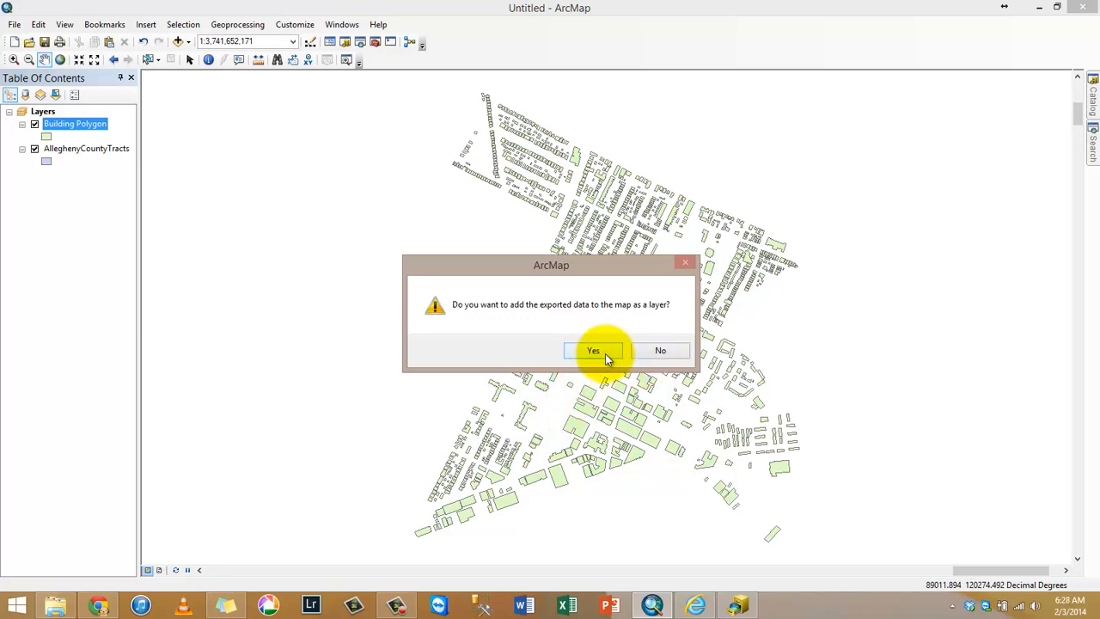
pyautogui.click(650, 352)
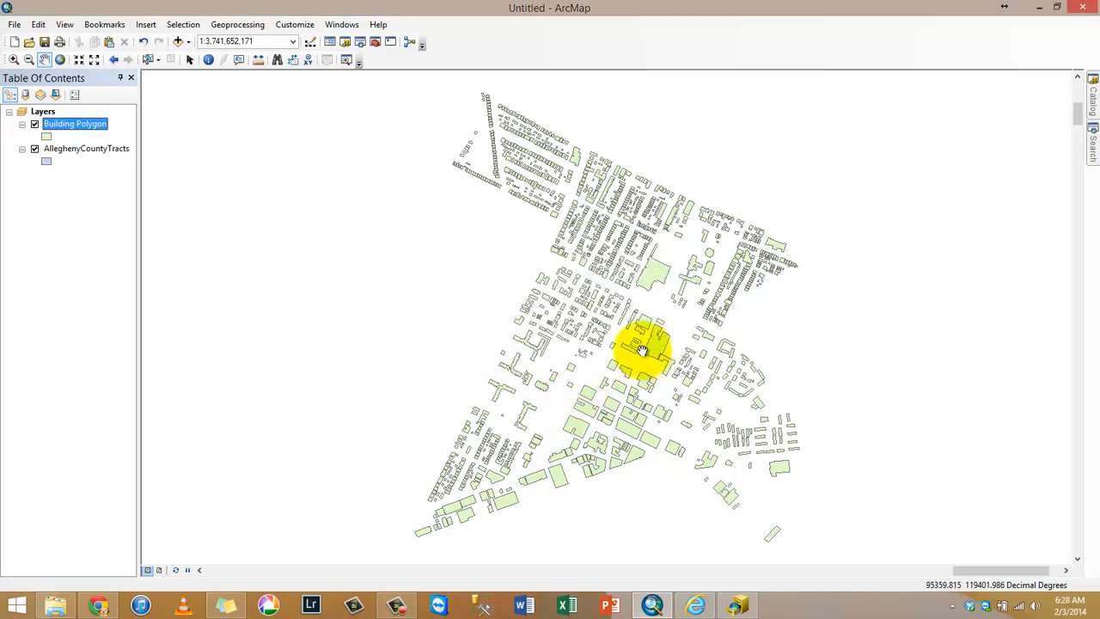
pyautogui.rightClick(94, 125)
pyautogui.click(163, 150)
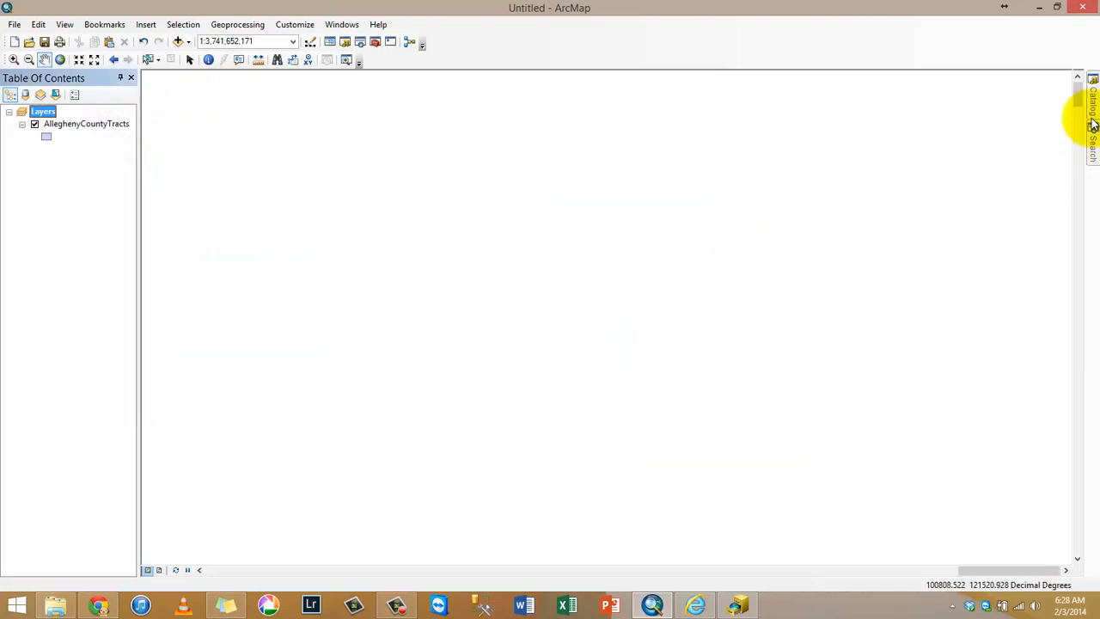
# - Look for the exported Buildings shapefile in MyAssignments\Chapter5, refreshing the MyAssignments folder
pyautogui.moveTo(1092, 125)
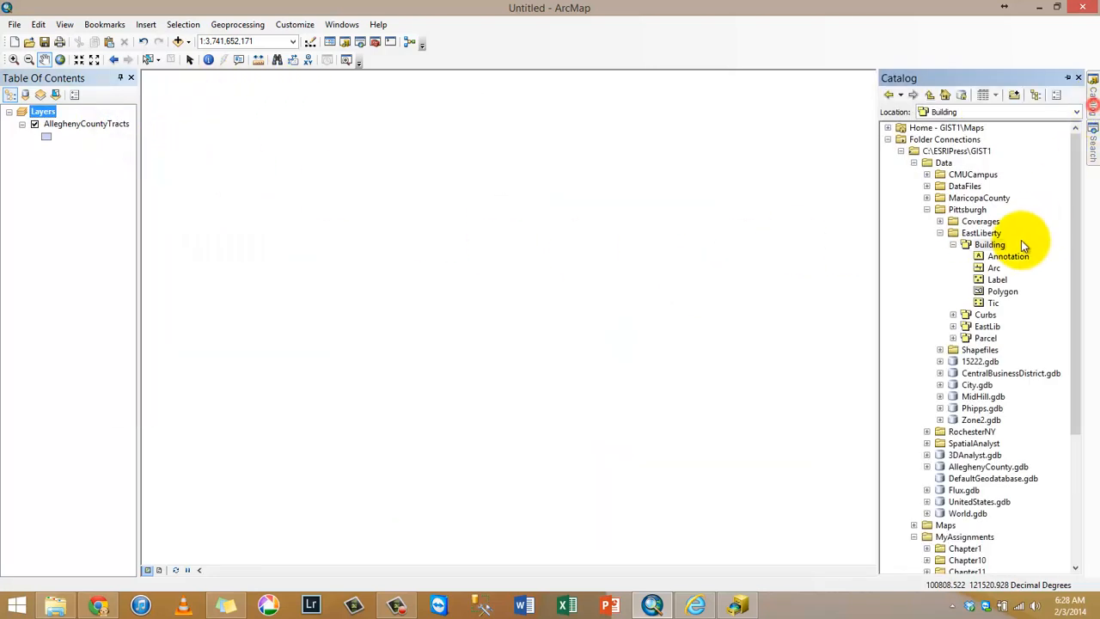
pyautogui.click(914, 164)
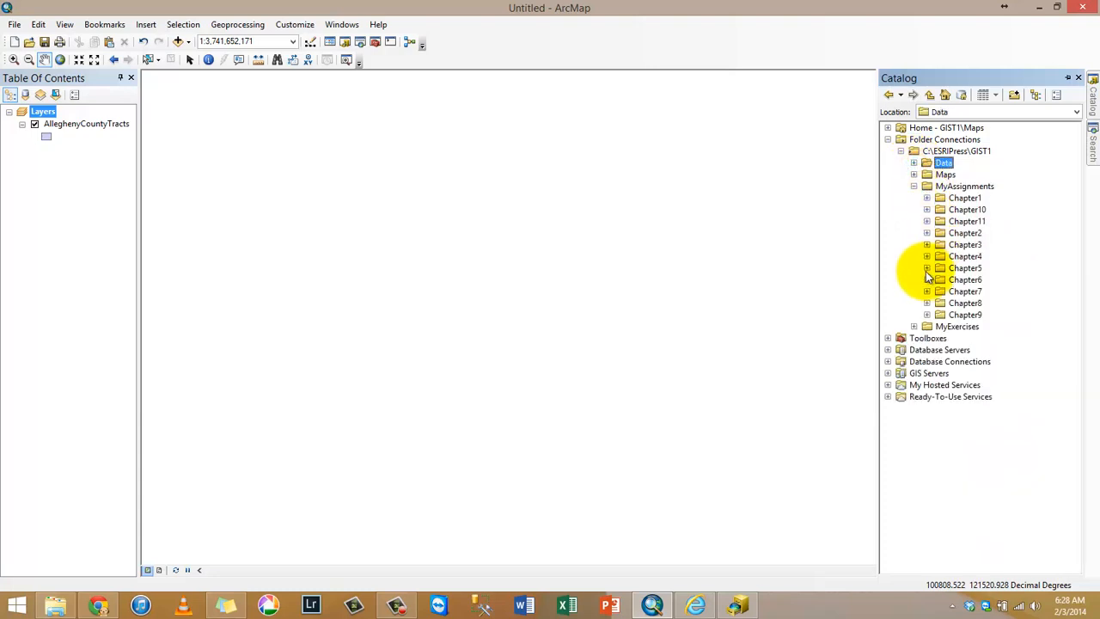
pyautogui.rightClick(966, 268)
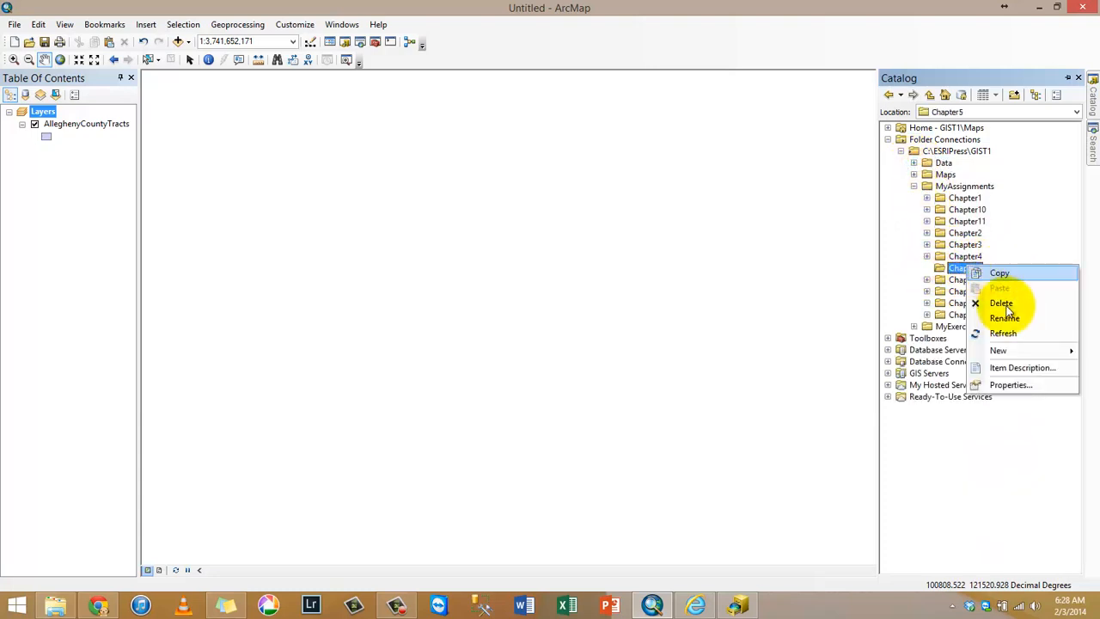
pyautogui.click(1003, 318)
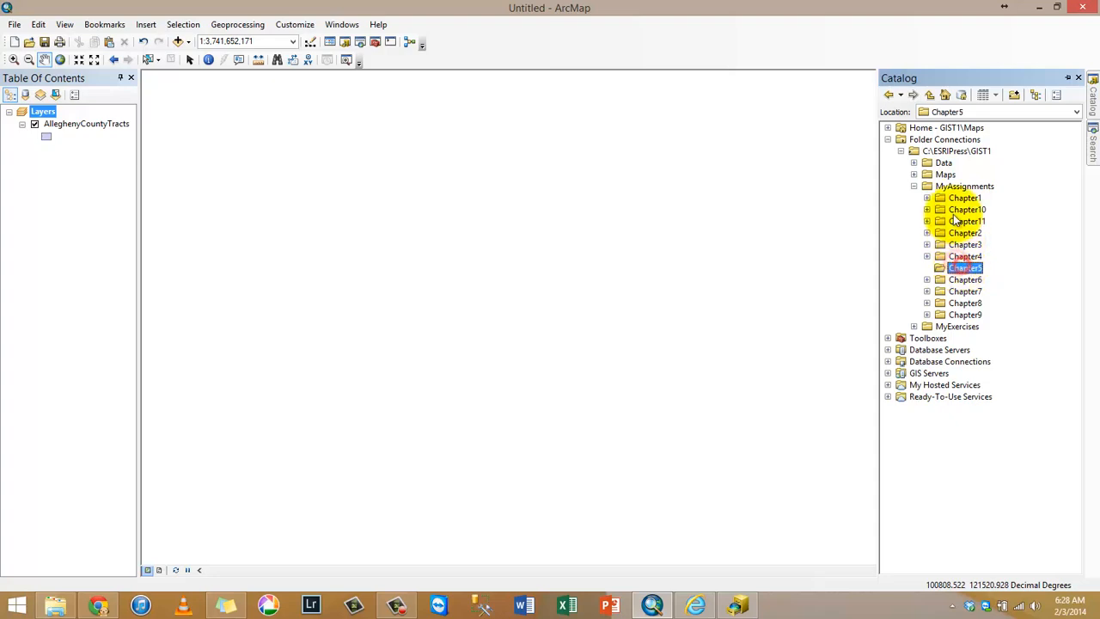
pyautogui.rightClick(966, 185)
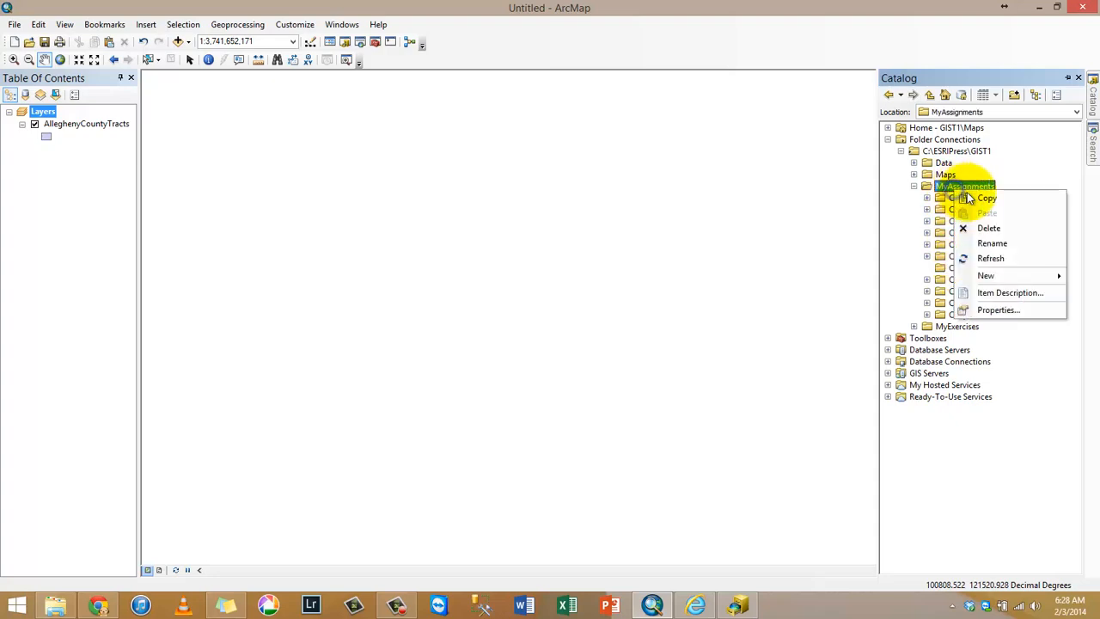
pyautogui.click(1001, 259)
pyautogui.click(967, 268)
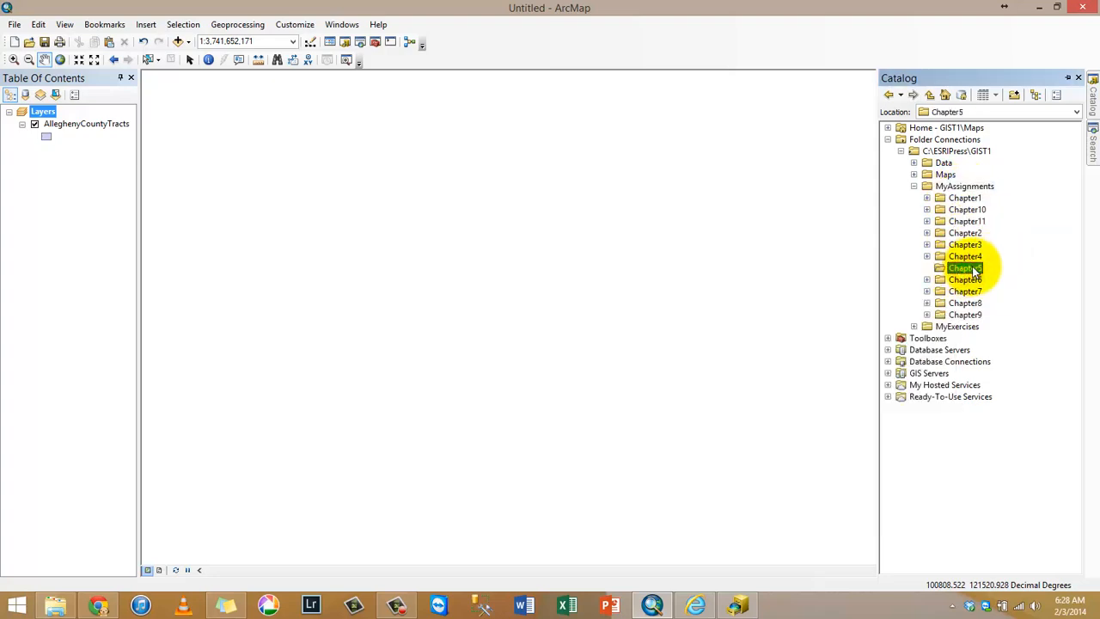
# - Locate Buildings.shp in MyExercises\Chapter5 and open its properties
pyautogui.click(914, 186)
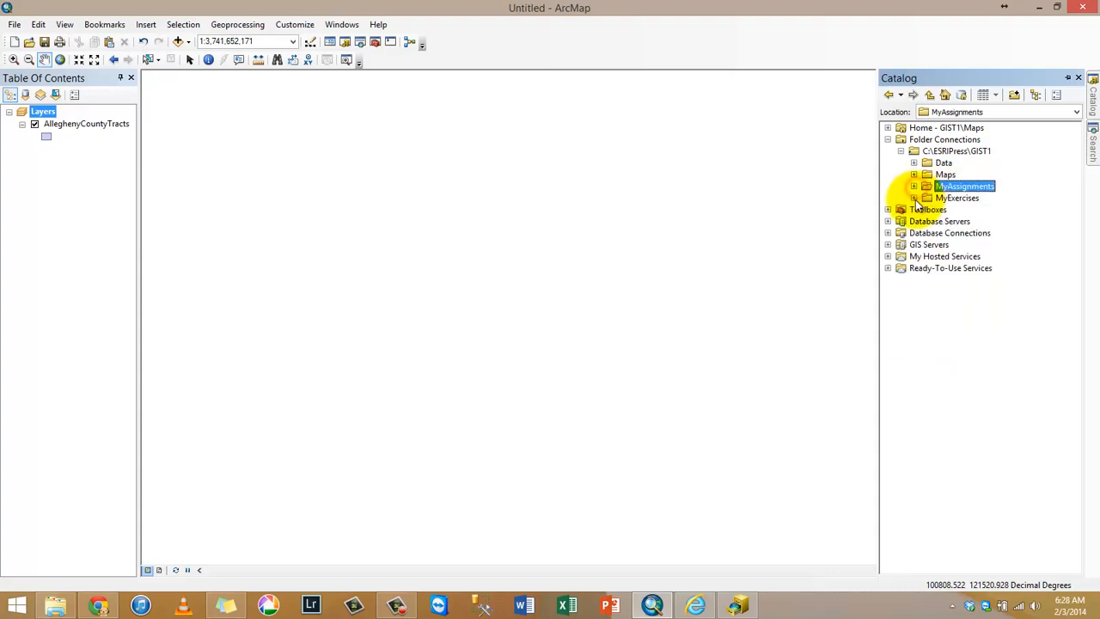
pyautogui.click(914, 197)
pyautogui.doubleClick(965, 279)
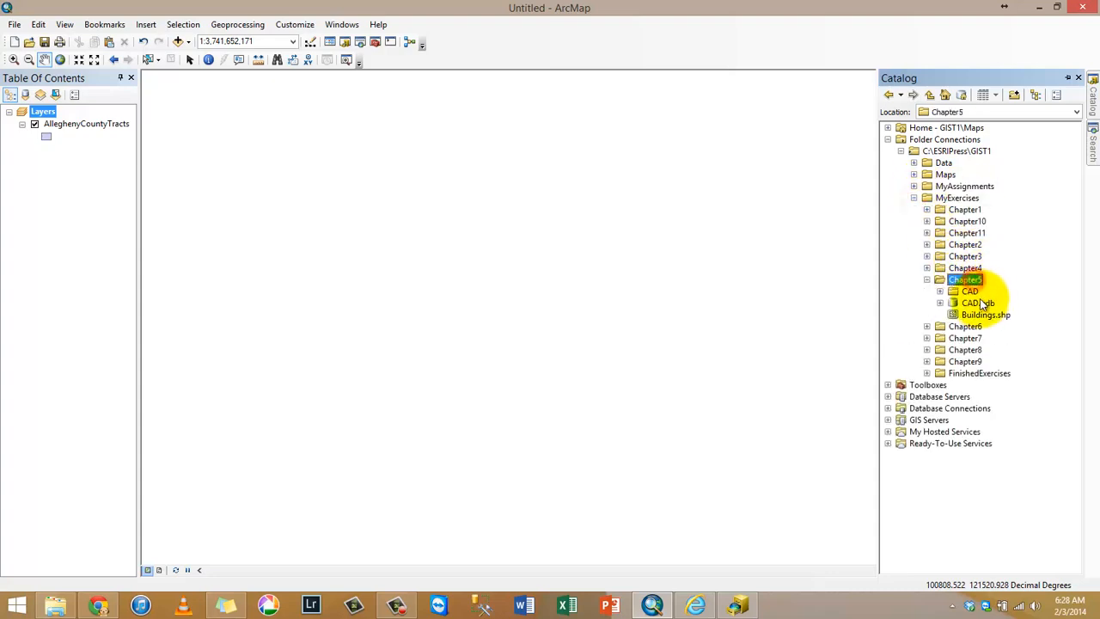
pyautogui.click(999, 317)
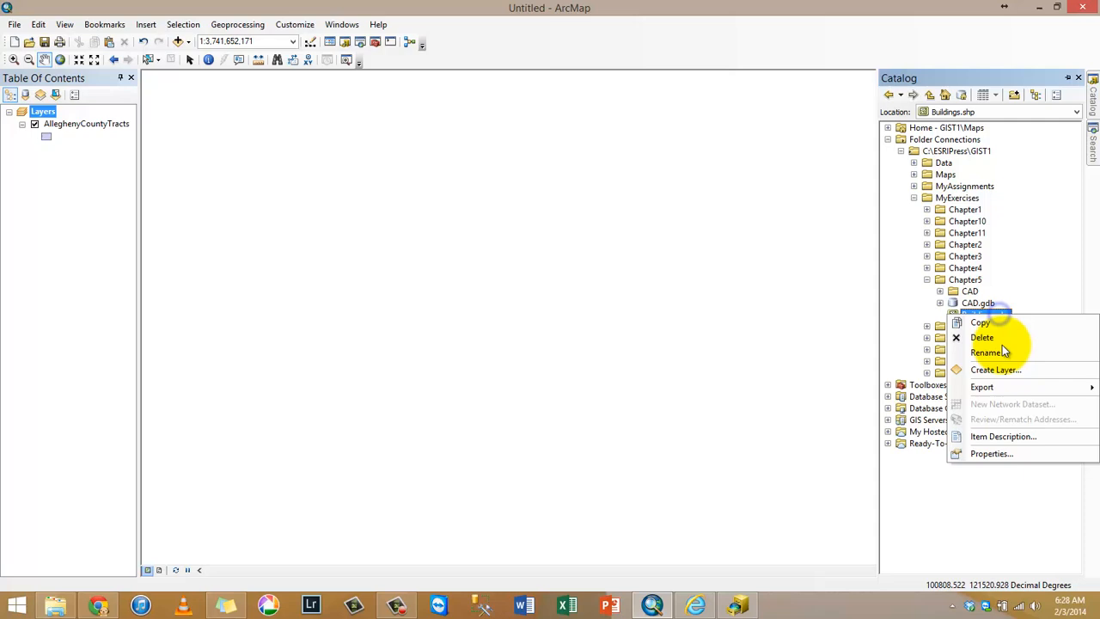
pyautogui.click(990, 453)
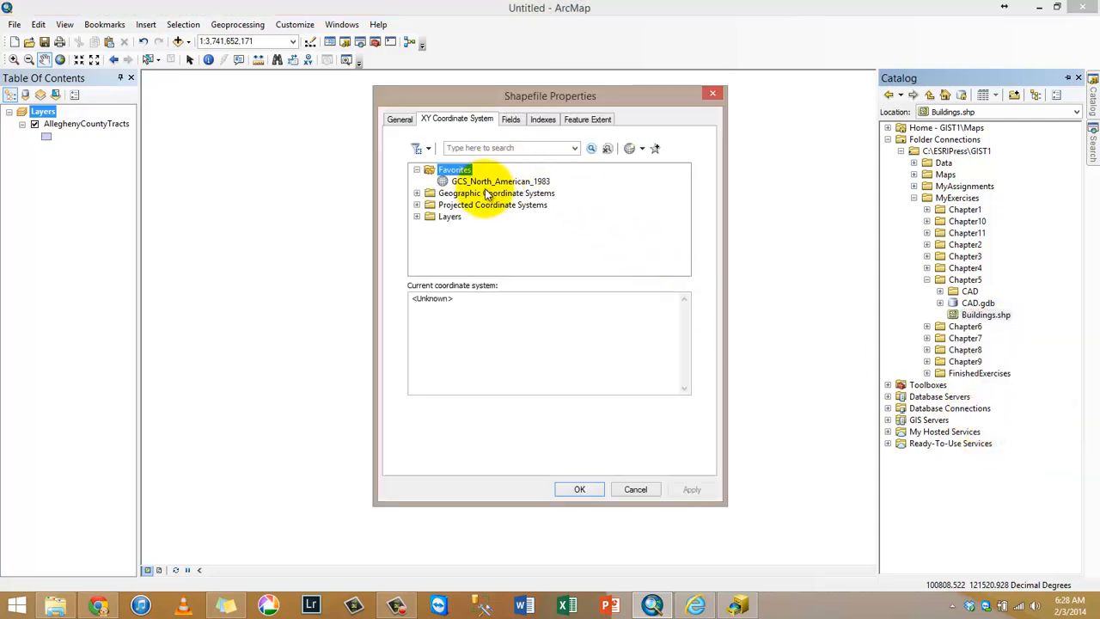
# - Assign the North American geographic coordinate system NAD 1983 to the Buildings shapefile and apply it
pyautogui.click(490, 194)
pyautogui.doubleClick(490, 194)
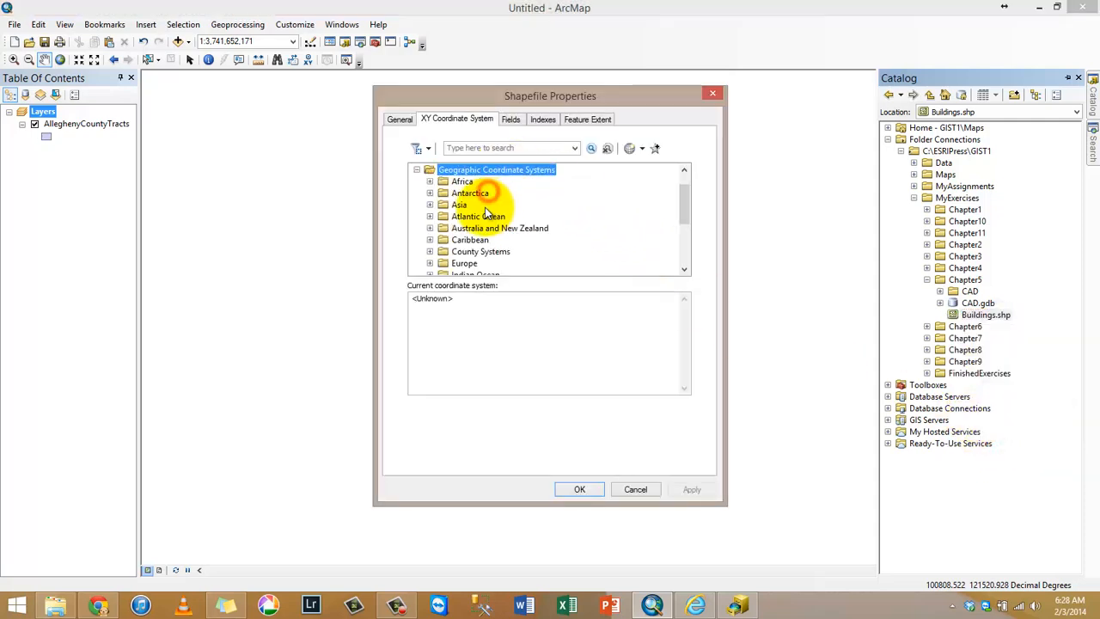
pyautogui.click(478, 250)
pyautogui.scroll(-2, 481, 252)
pyautogui.scroll(-1, 483, 251)
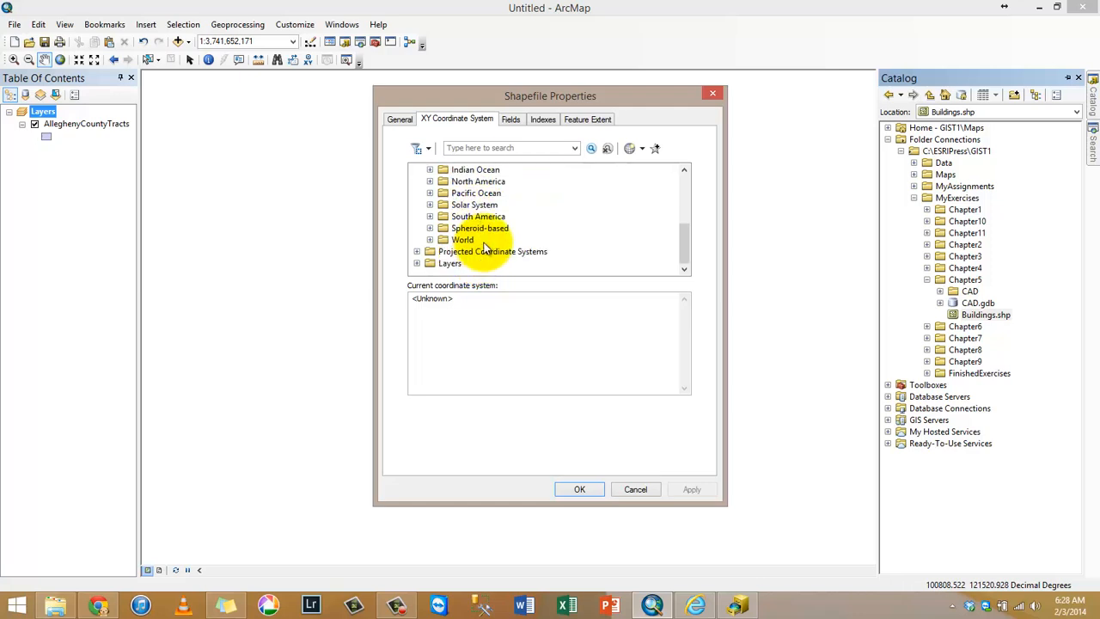
pyautogui.doubleClick(477, 182)
pyautogui.scroll(-3, 508, 231)
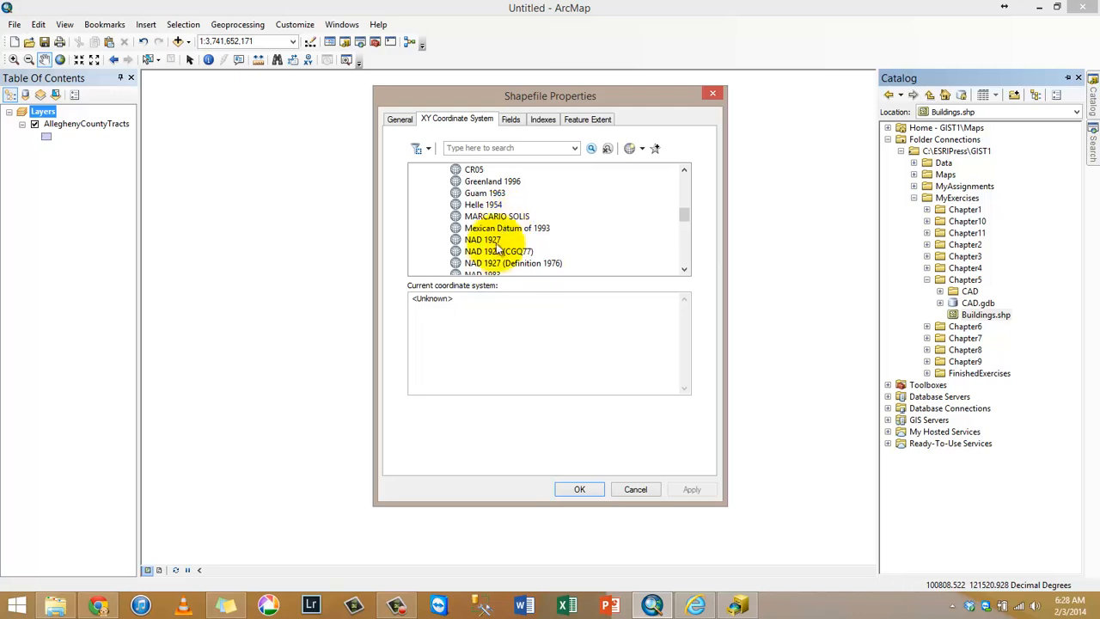
pyautogui.click(486, 240)
pyautogui.scroll(-2, 512, 240)
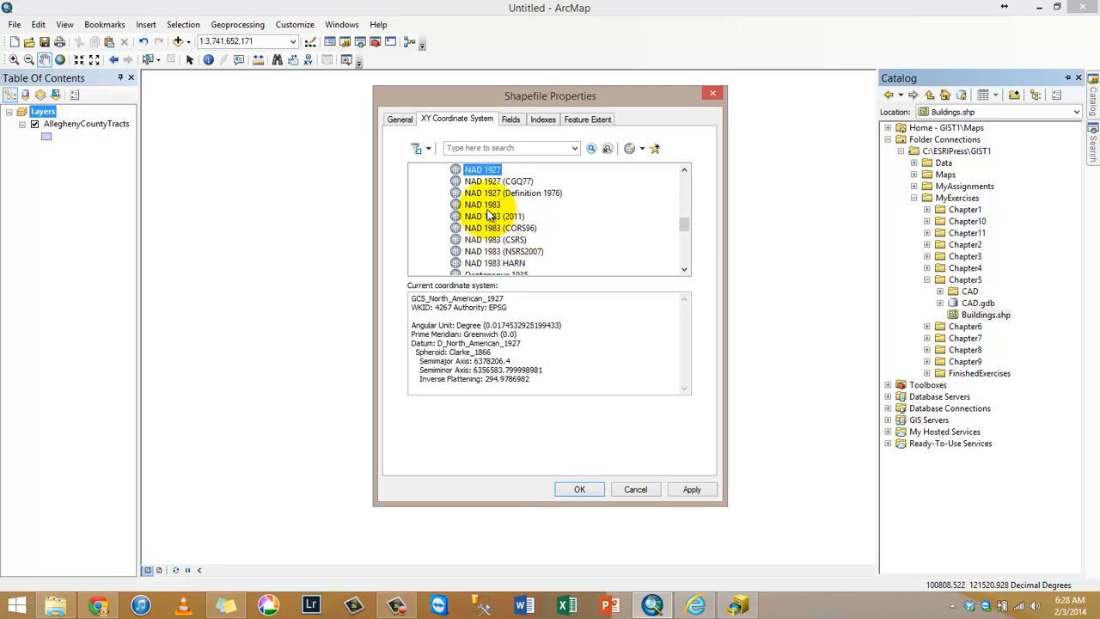
pyautogui.click(482, 205)
pyautogui.click(697, 488)
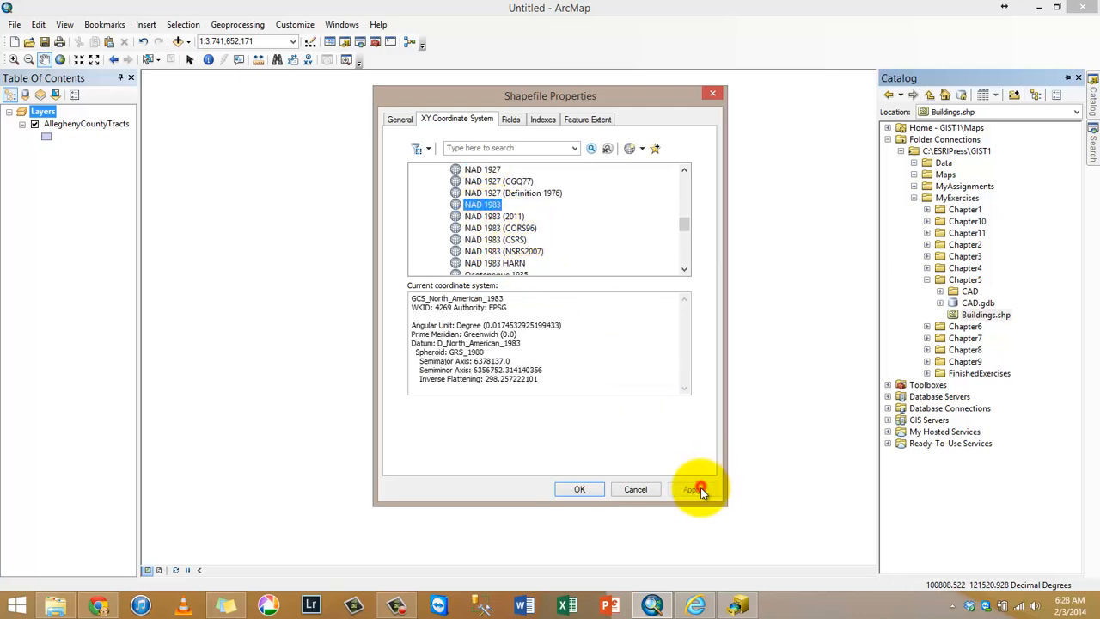
pyautogui.click(579, 489)
# - Add Buildings.shp to the map and compare its location with the tracts by viewing the full extent and zooming to AlleghenyCountyTracts
pyautogui.moveTo(979, 314); pyautogui.dragTo(626, 344)
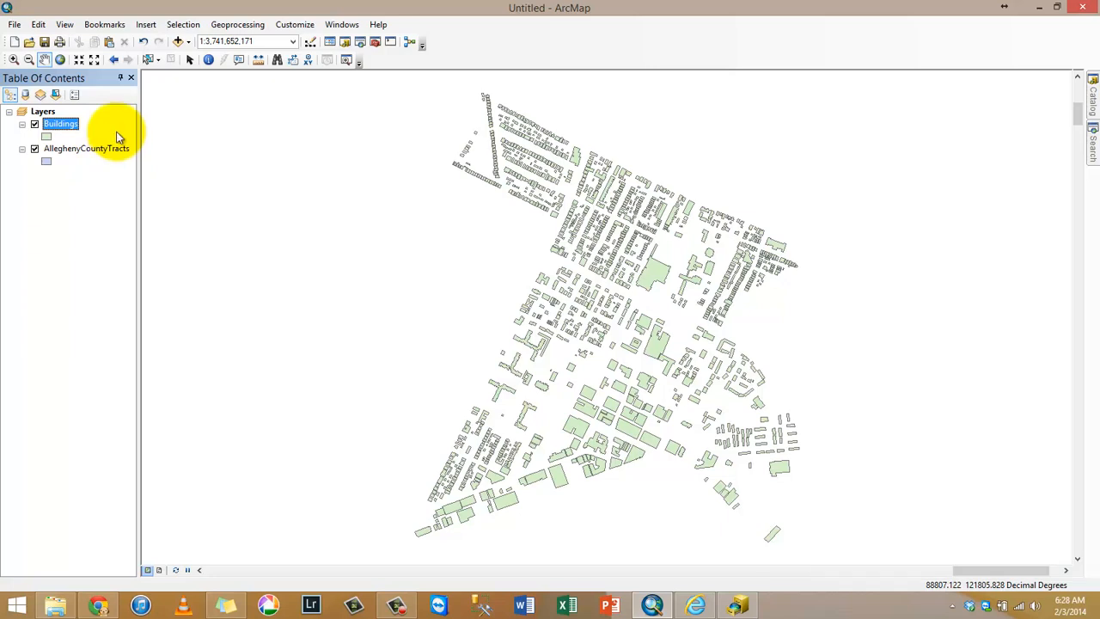
pyautogui.click(60, 59)
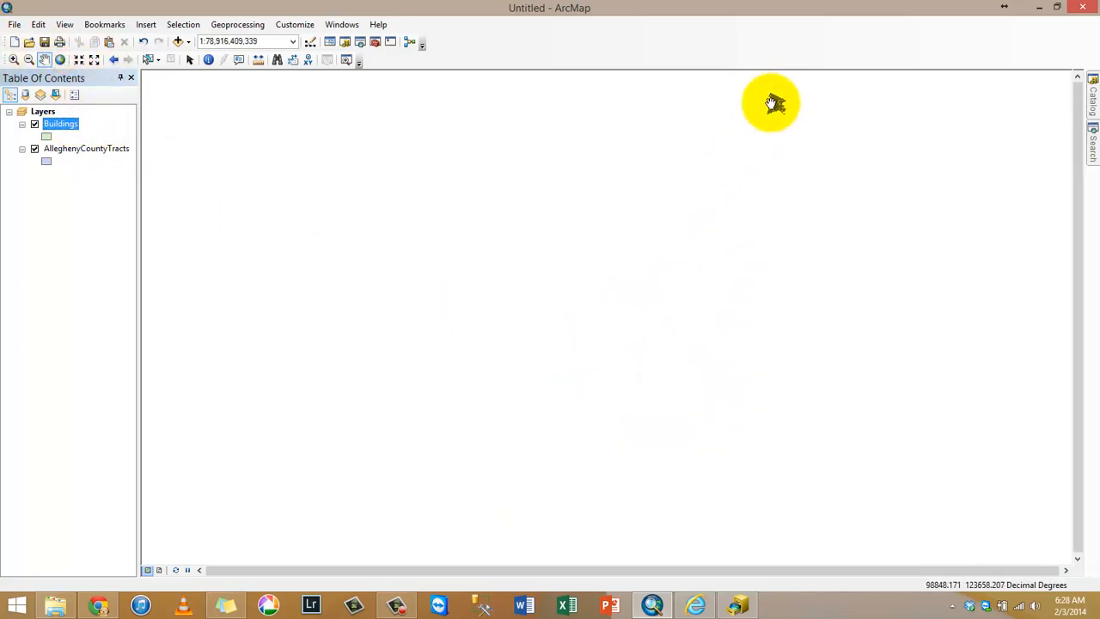
pyautogui.keyDown('ctrl'); pyautogui.click(69, 148); pyautogui.keyUp('ctrl')
pyautogui.rightClick(68, 148)
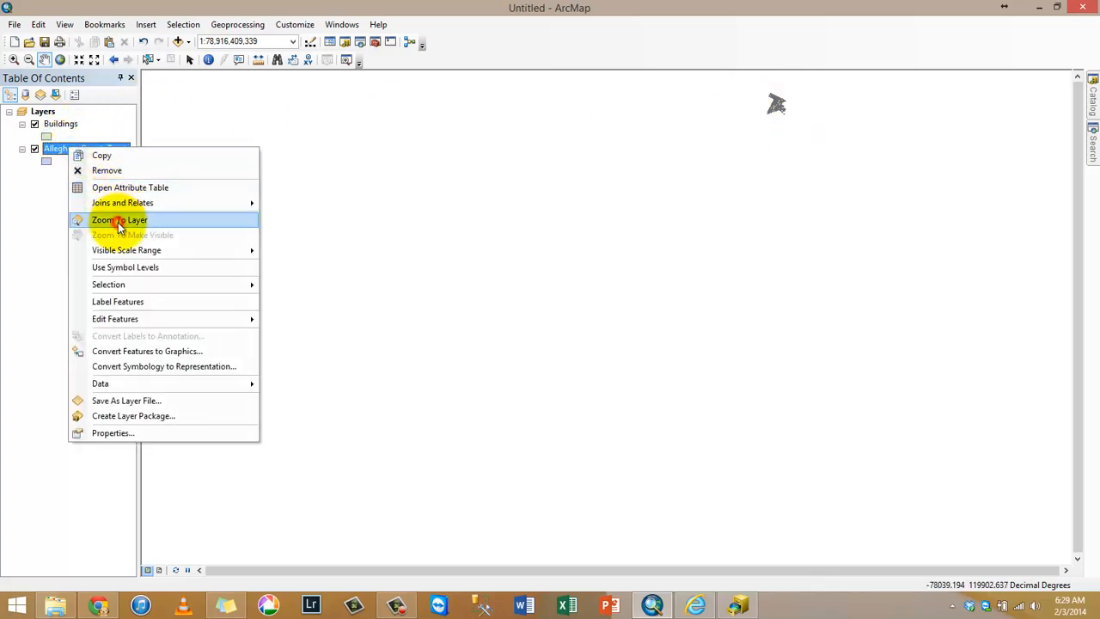
pyautogui.click(118, 220)
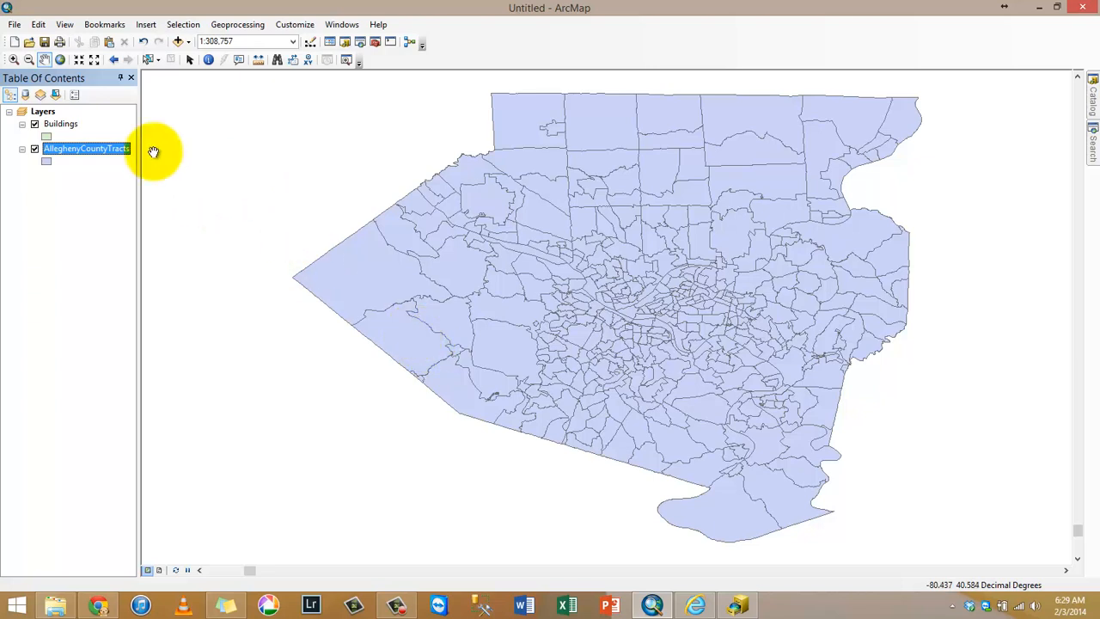
pyautogui.click(71, 125)
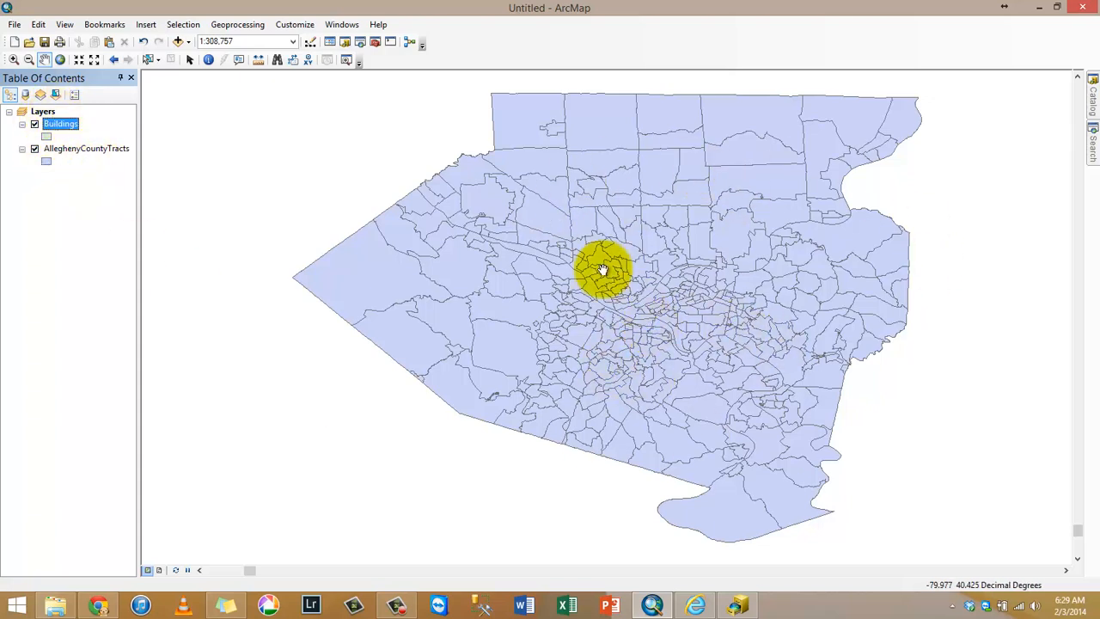
pyautogui.click(124, 148)
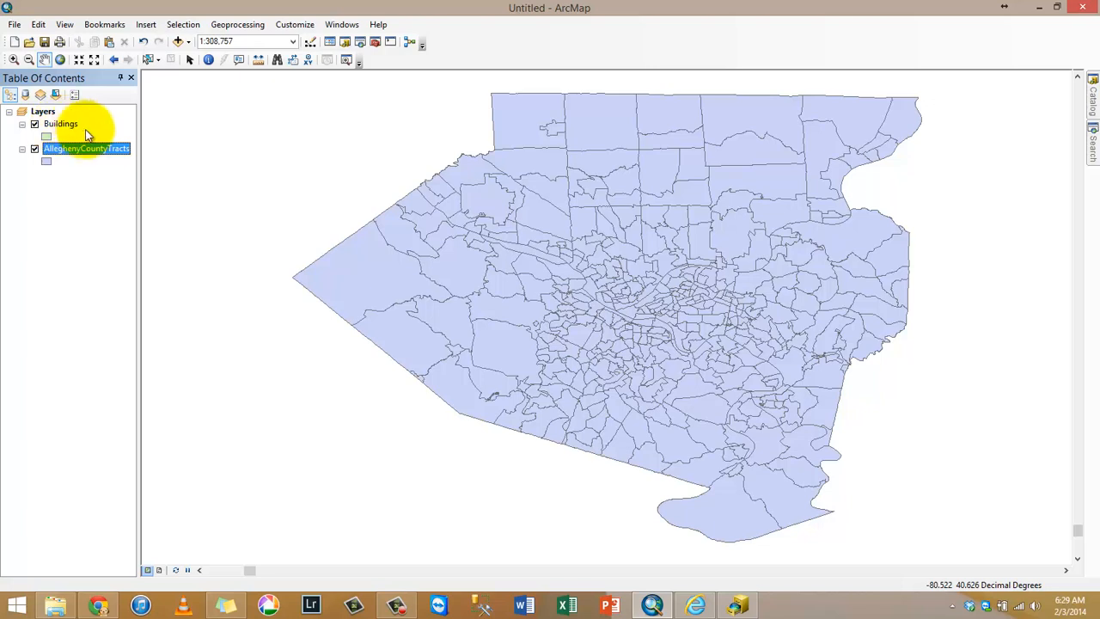
pyautogui.rightClick(62, 124)
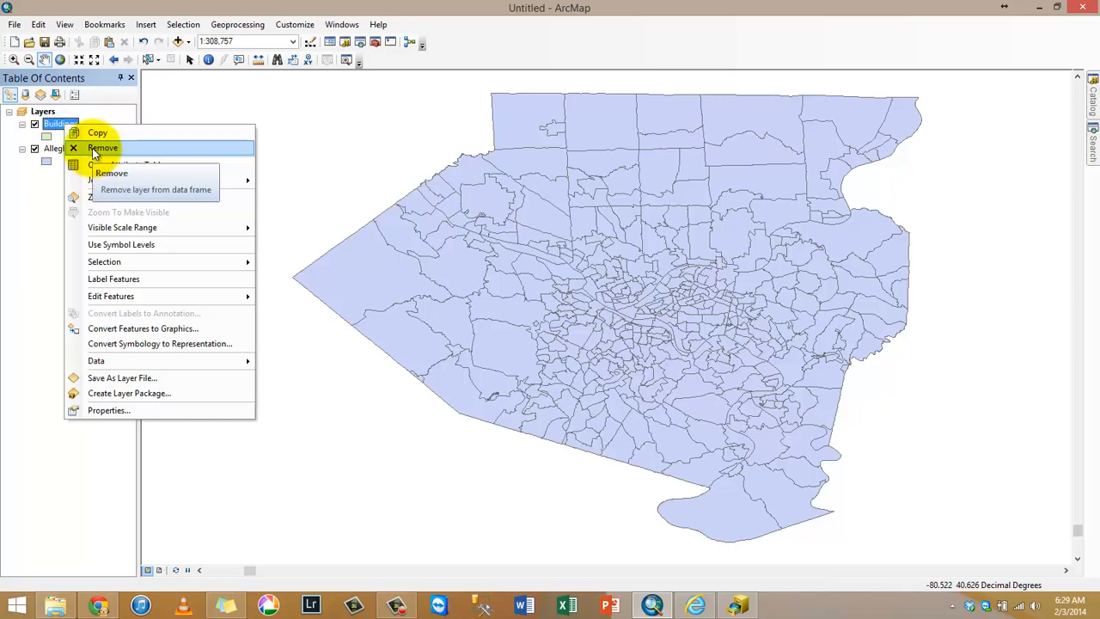
pyautogui.click(41, 203)
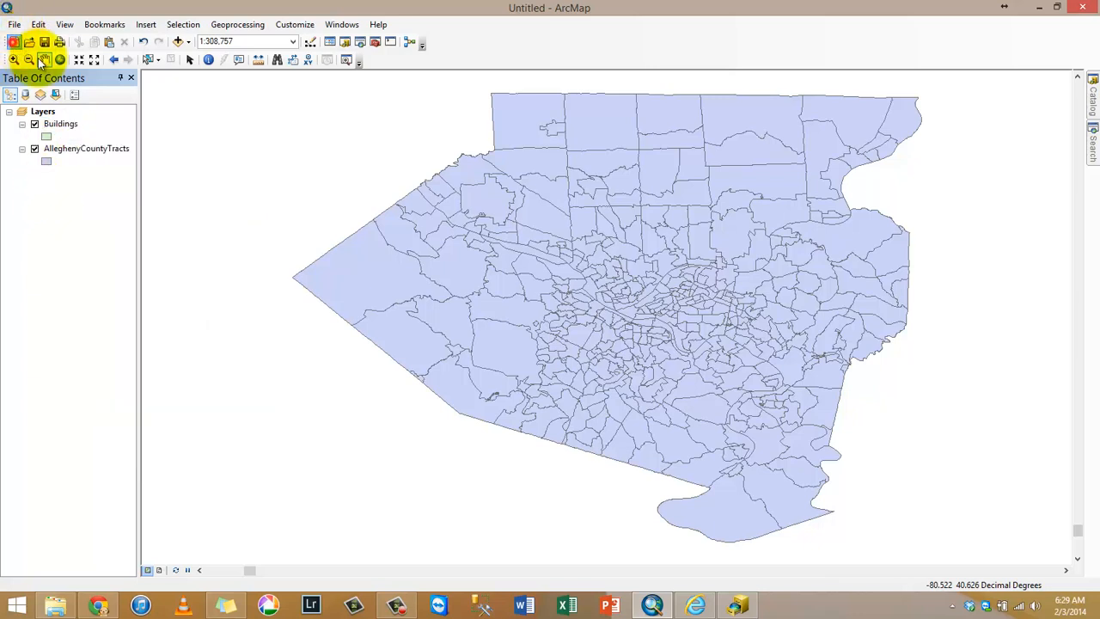
# - Start a new blank map, discarding the changes to the map with the Buildings and AlleghenyCountyTracts layers
pyautogui.click(13, 41)
pyautogui.click(732, 455)
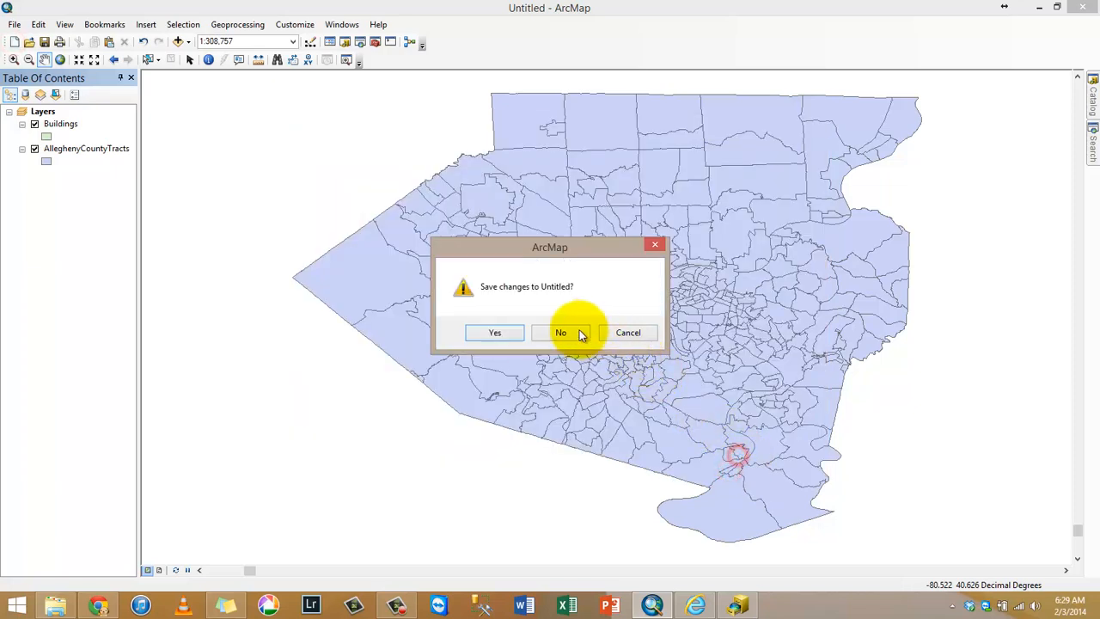
pyautogui.click(577, 330)
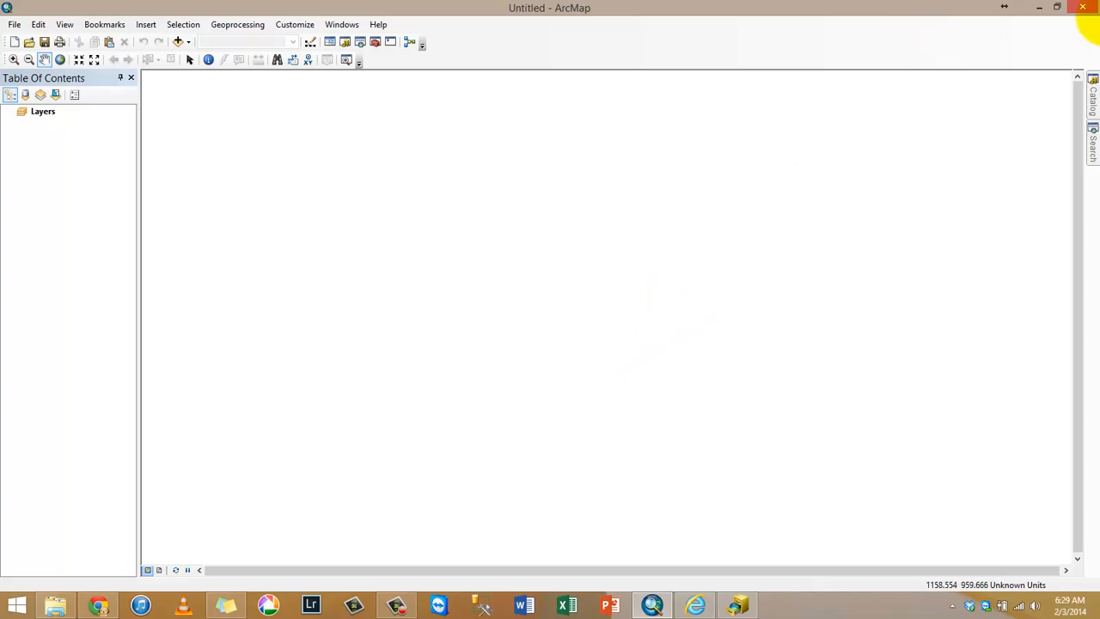
# - Browse the GIST1 Data folder to CMUCampus and expand CampusMap.dwg to list its feature classes
pyautogui.click(1091, 99)
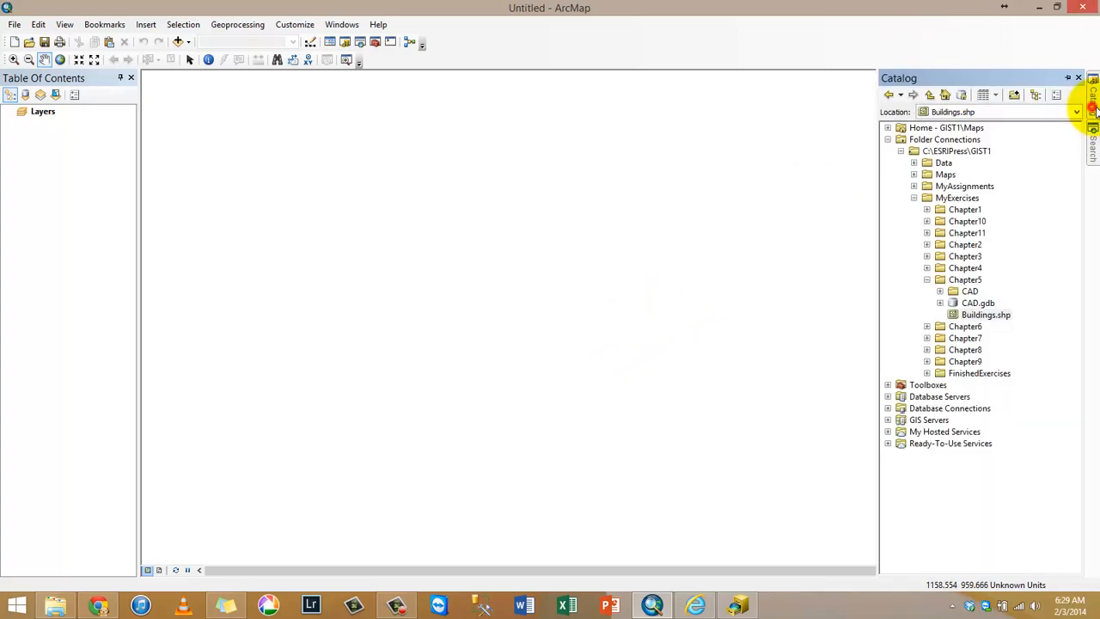
pyautogui.click(913, 197)
pyautogui.click(913, 163)
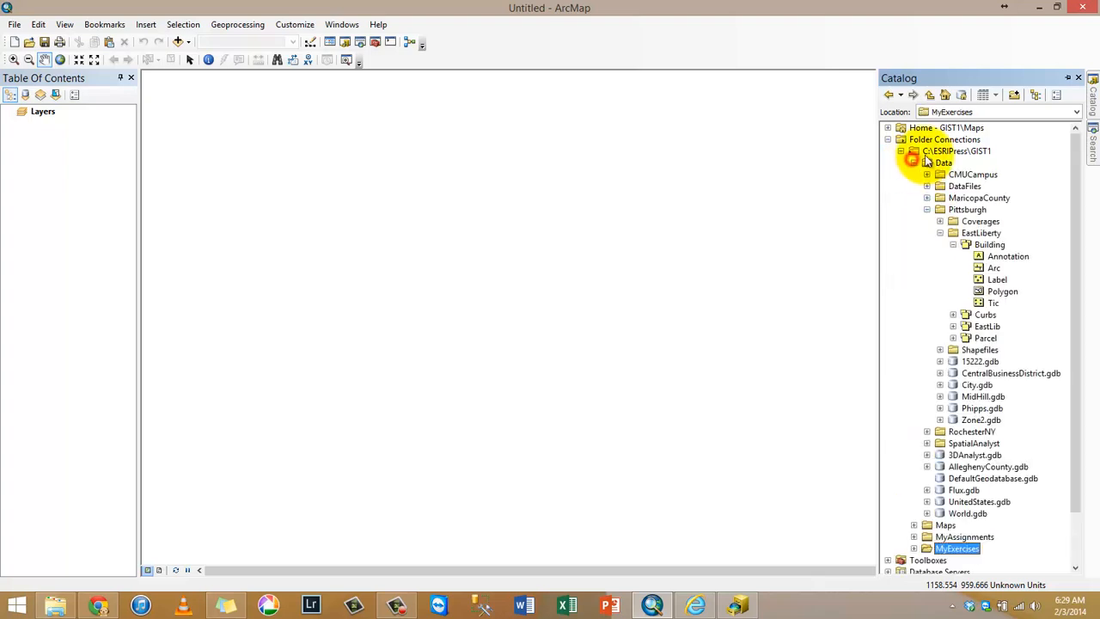
pyautogui.click(940, 233)
pyautogui.click(927, 209)
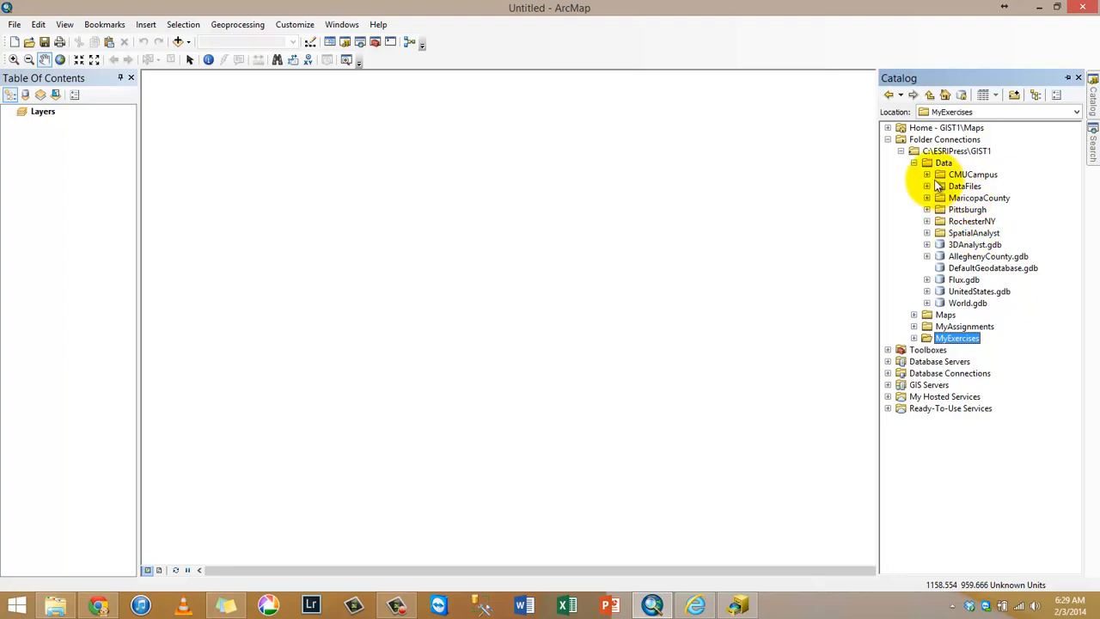
pyautogui.click(926, 175)
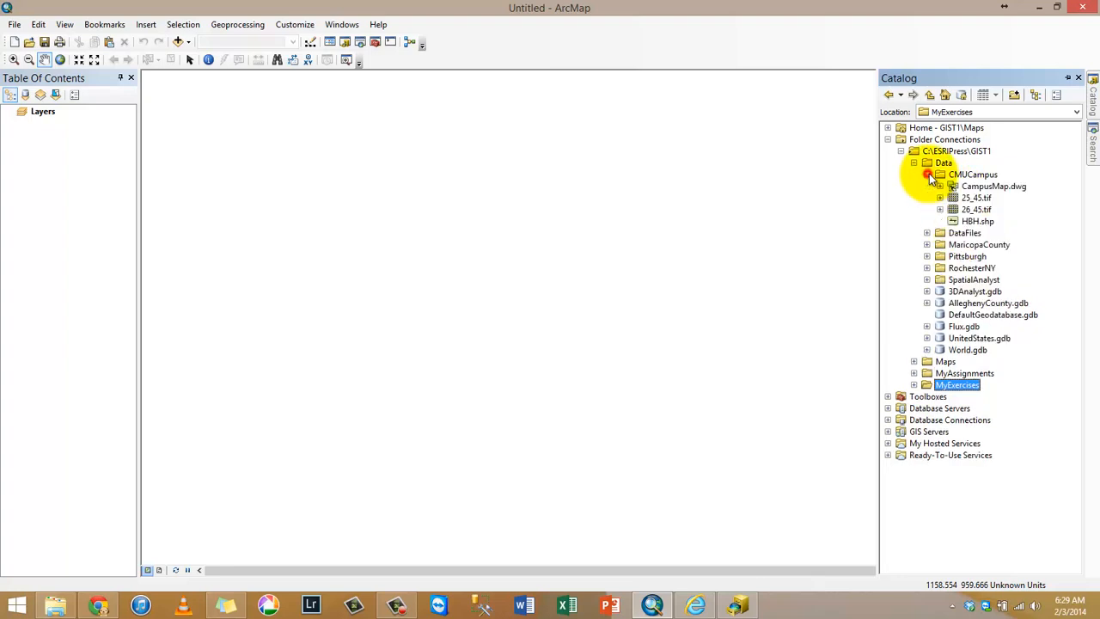
pyautogui.click(991, 187)
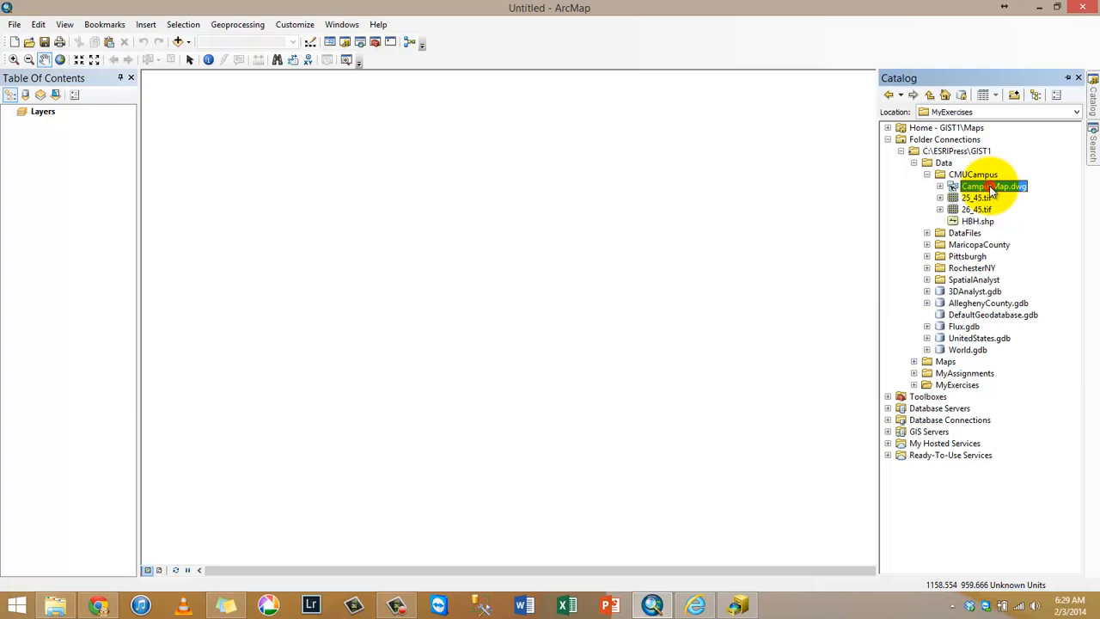
pyautogui.click(941, 187)
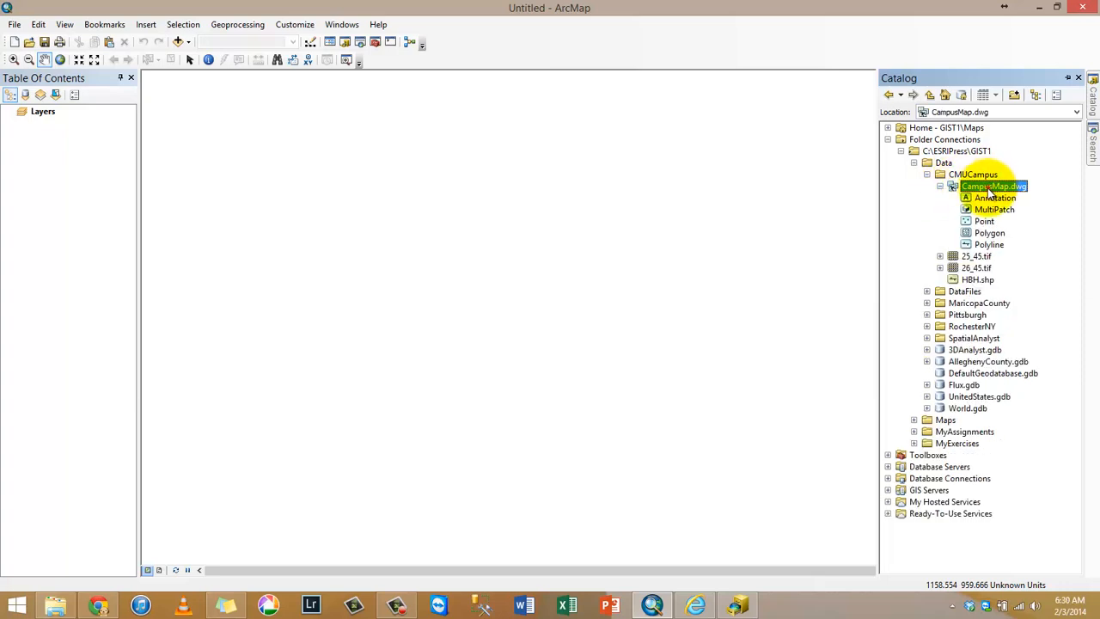
# - Add the whole CampusMap.dwg drawing to the map as a group layer, expand its sublayers and widen the layer list to show their full names
pyautogui.moveTo(988, 194); pyautogui.dragTo(663, 221)
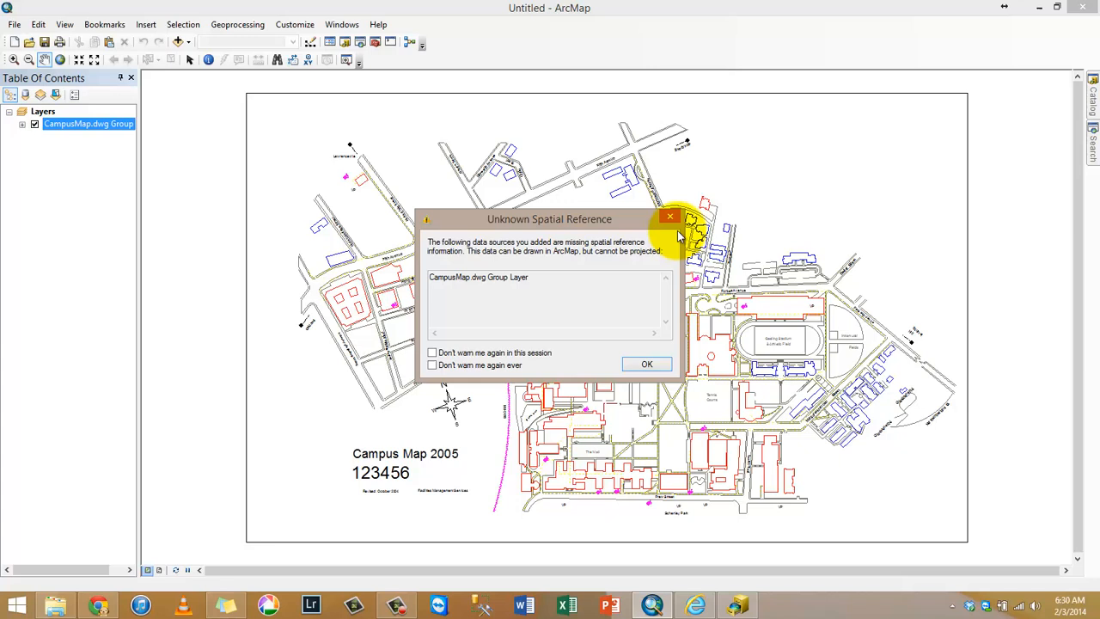
pyautogui.click(638, 367)
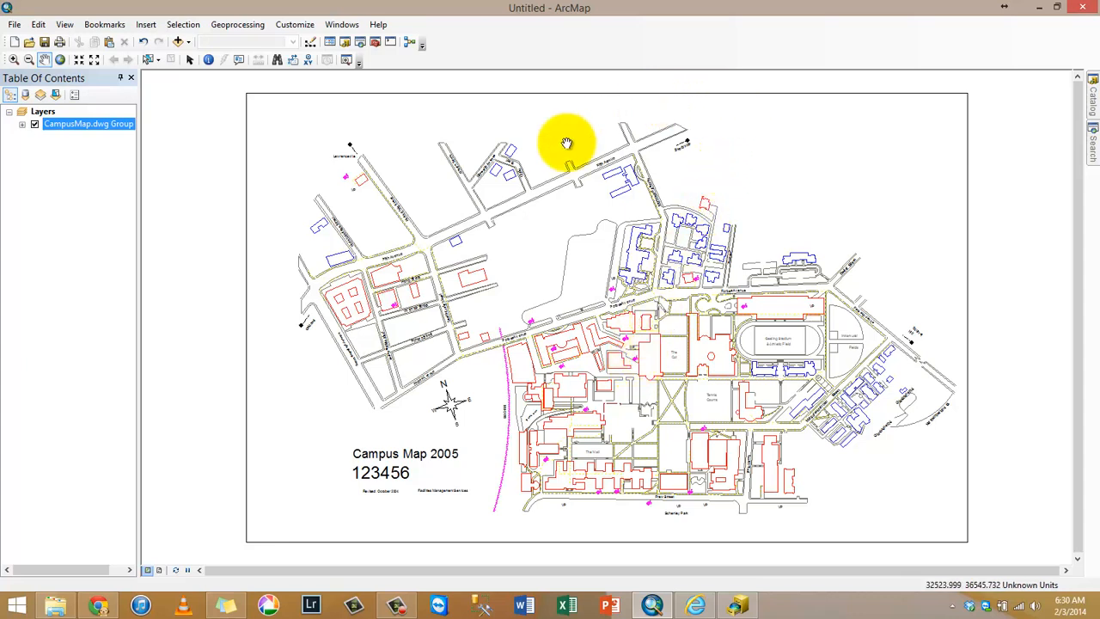
pyautogui.click(22, 124)
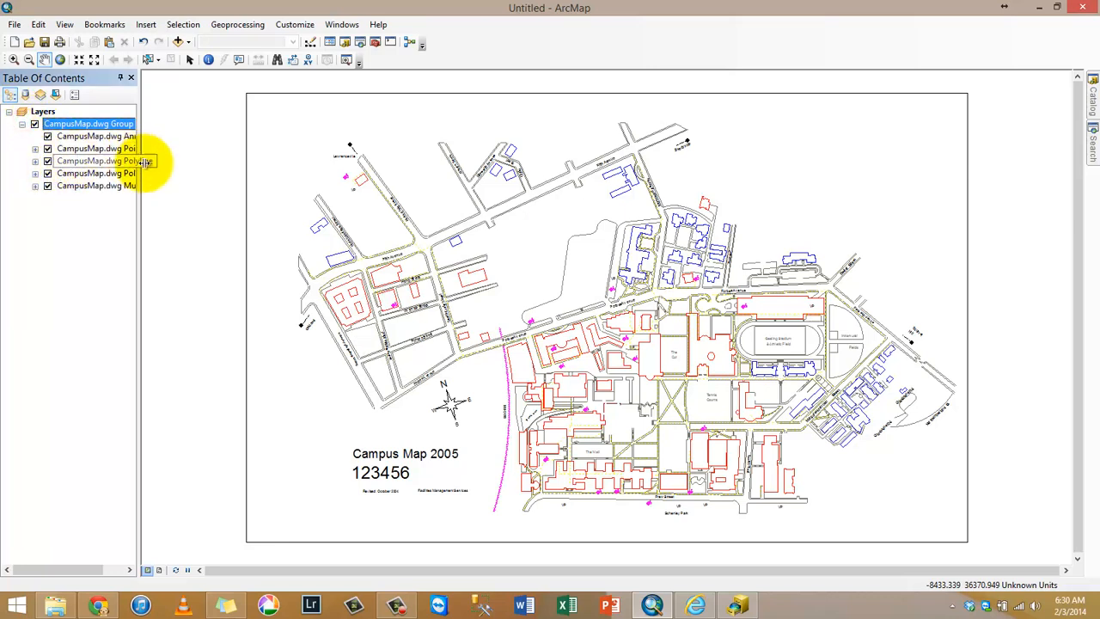
pyautogui.moveTo(138, 172); pyautogui.dragTo(276, 161)
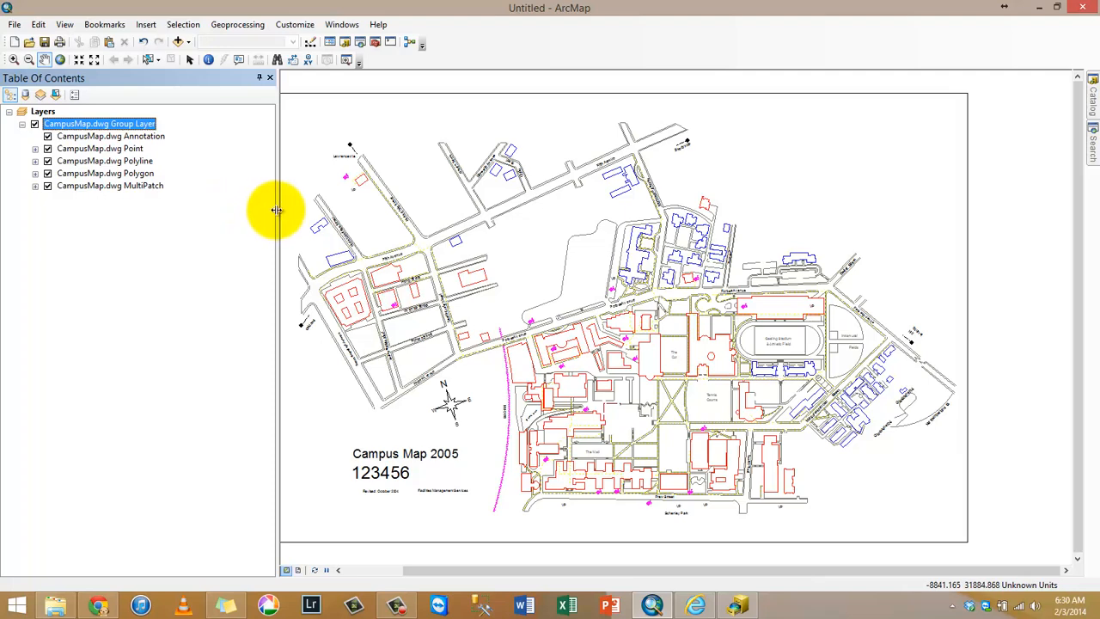
pyautogui.moveTo(276, 211); pyautogui.dragTo(221, 204)
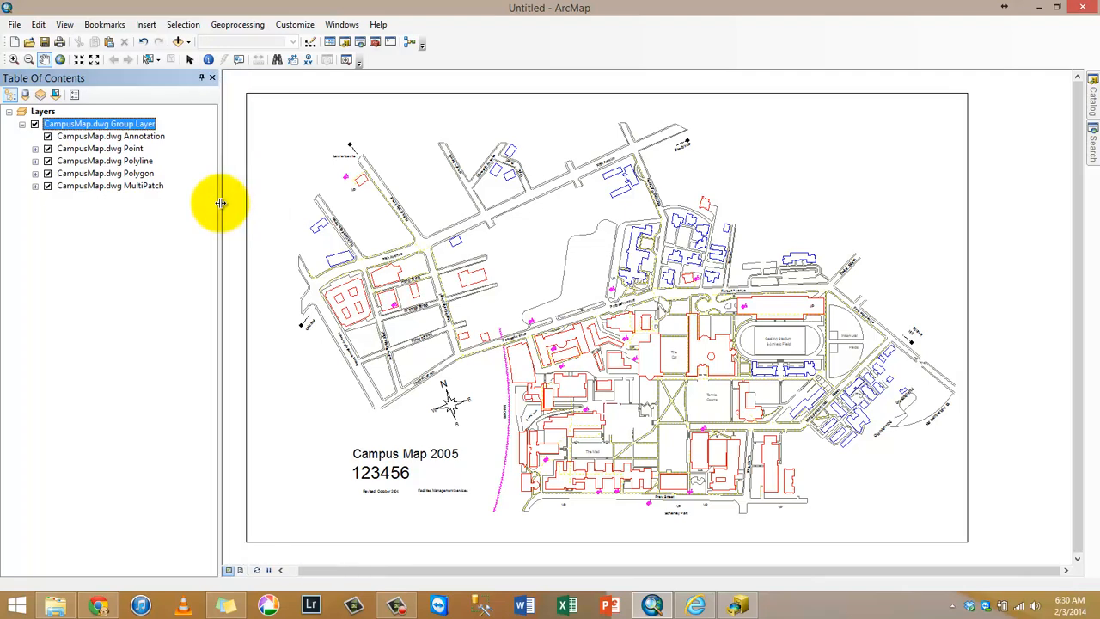
# - Replace the CampusMap.dwg group layer with only the drawing's Polygon feature class, accepting its missing spatial reference
pyautogui.rightClick(133, 126)
pyautogui.click(182, 194)
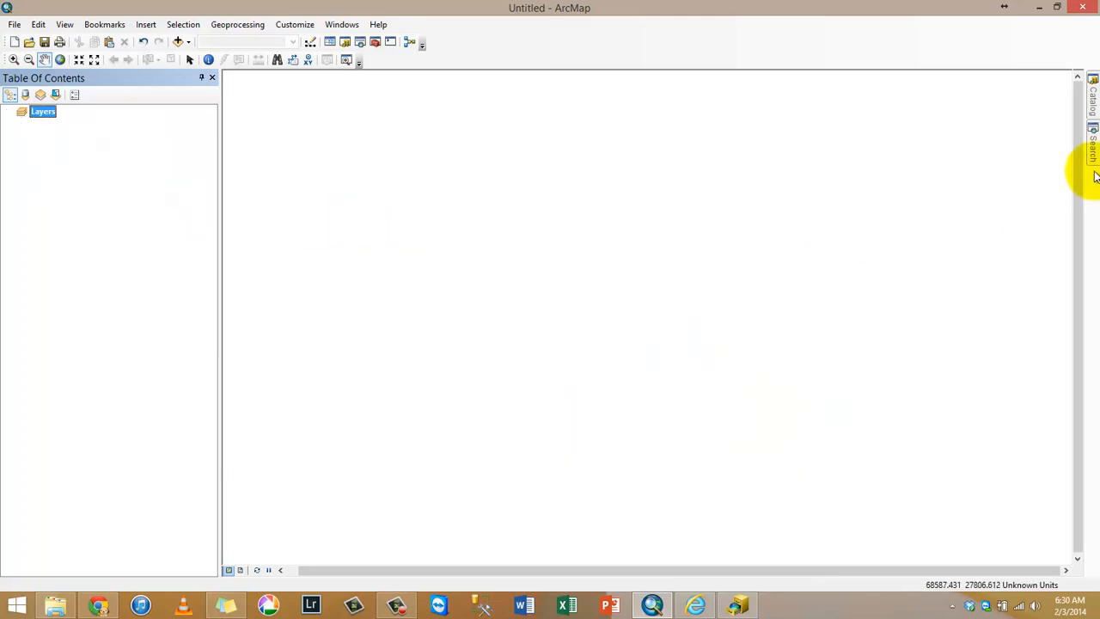
pyautogui.click(1091, 99)
pyautogui.moveTo(994, 234); pyautogui.dragTo(637, 242)
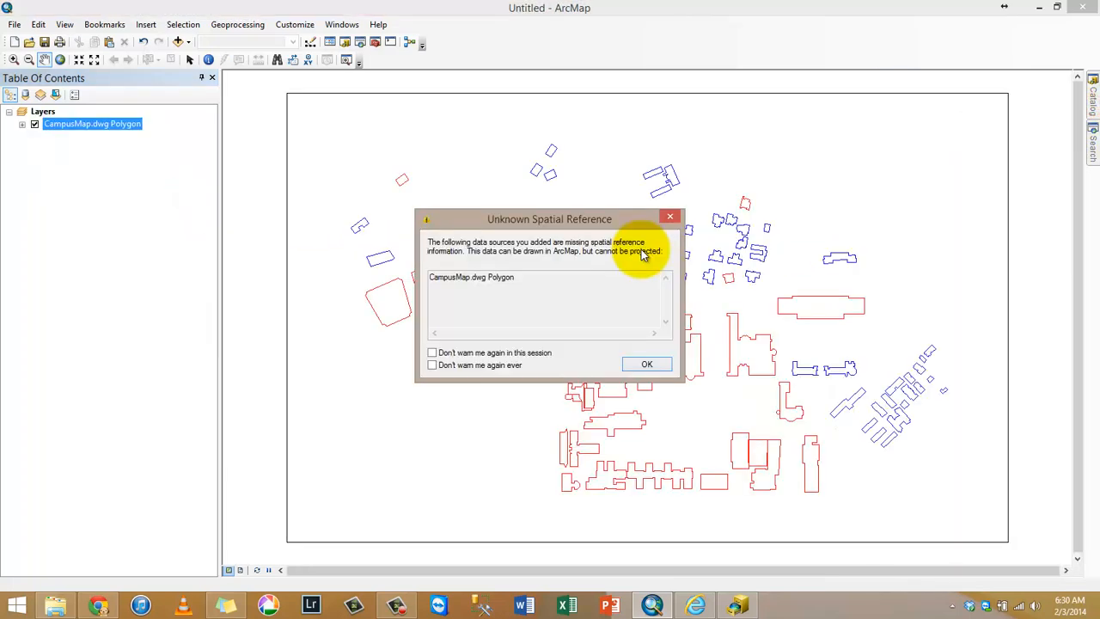
pyautogui.click(650, 361)
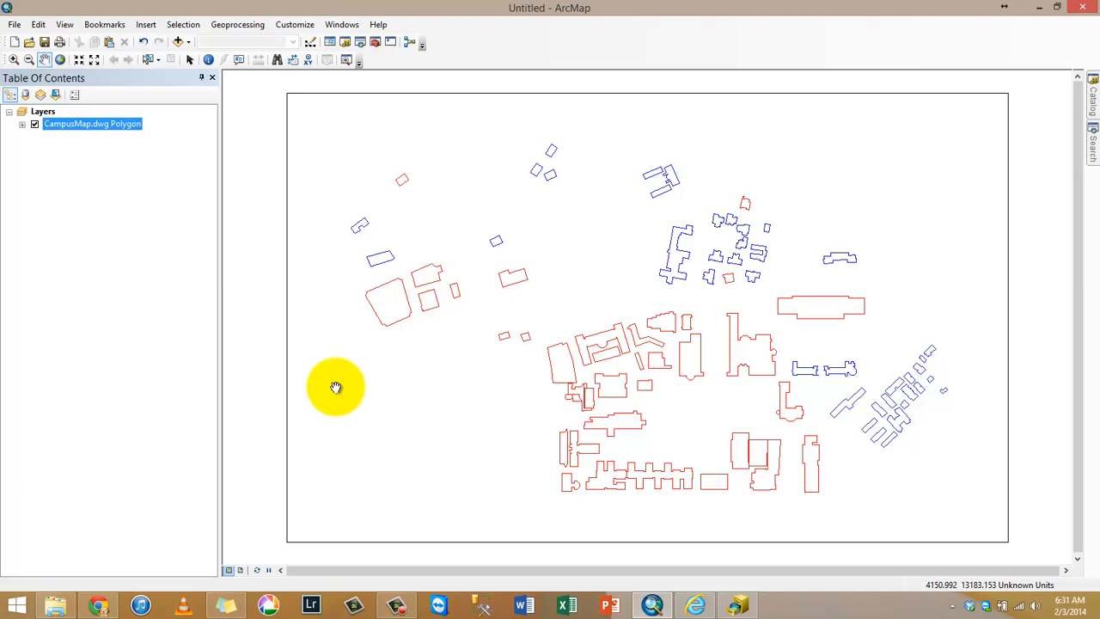
# - Examine the drawing layers in the properties of the CampusMap.dwg Polygon layer and close them without changes
pyautogui.rightClick(101, 121)
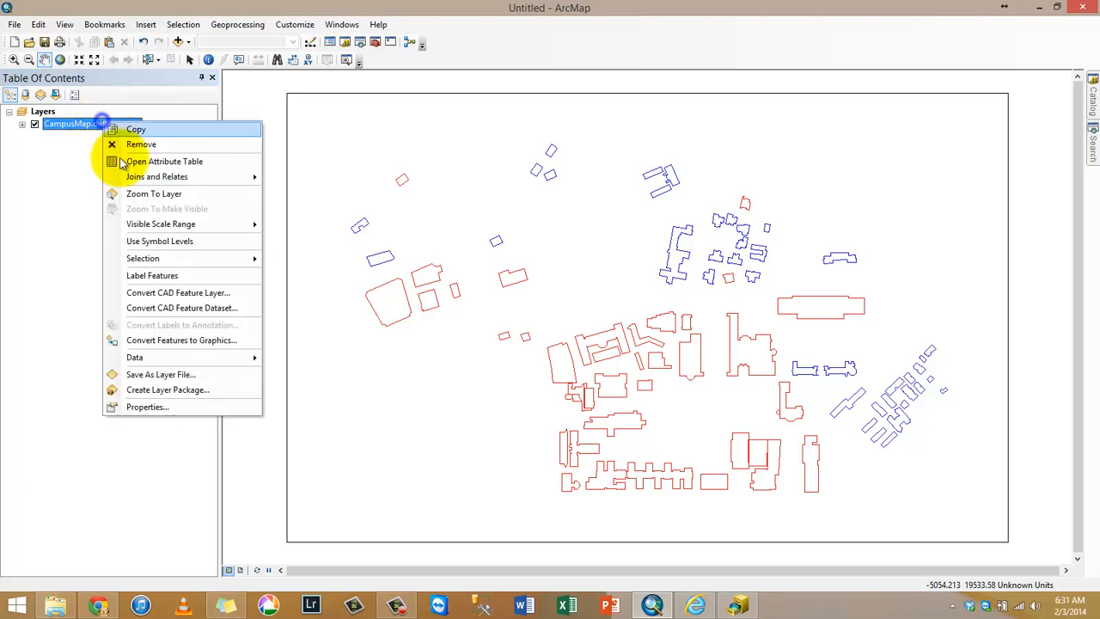
pyautogui.click(151, 406)
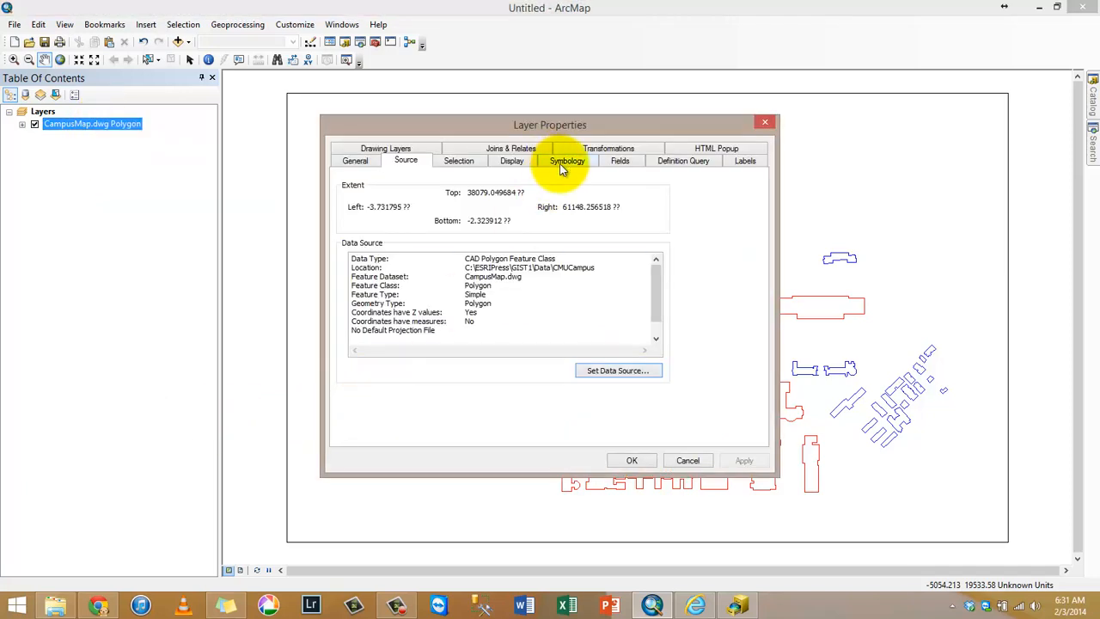
pyautogui.click(377, 148)
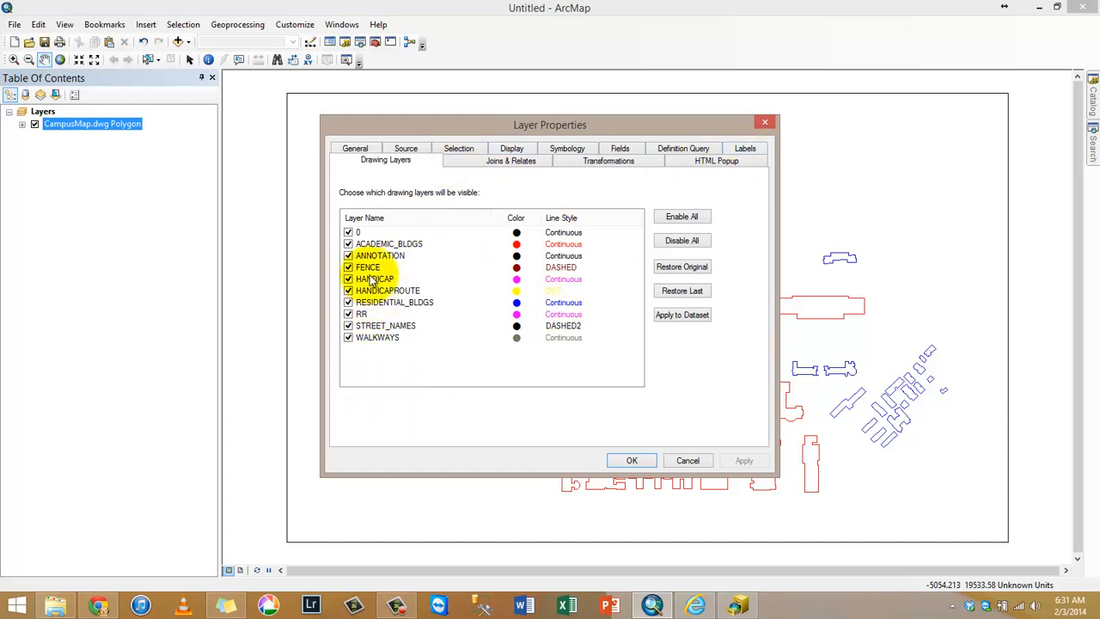
pyautogui.click(391, 243)
pyautogui.click(379, 255)
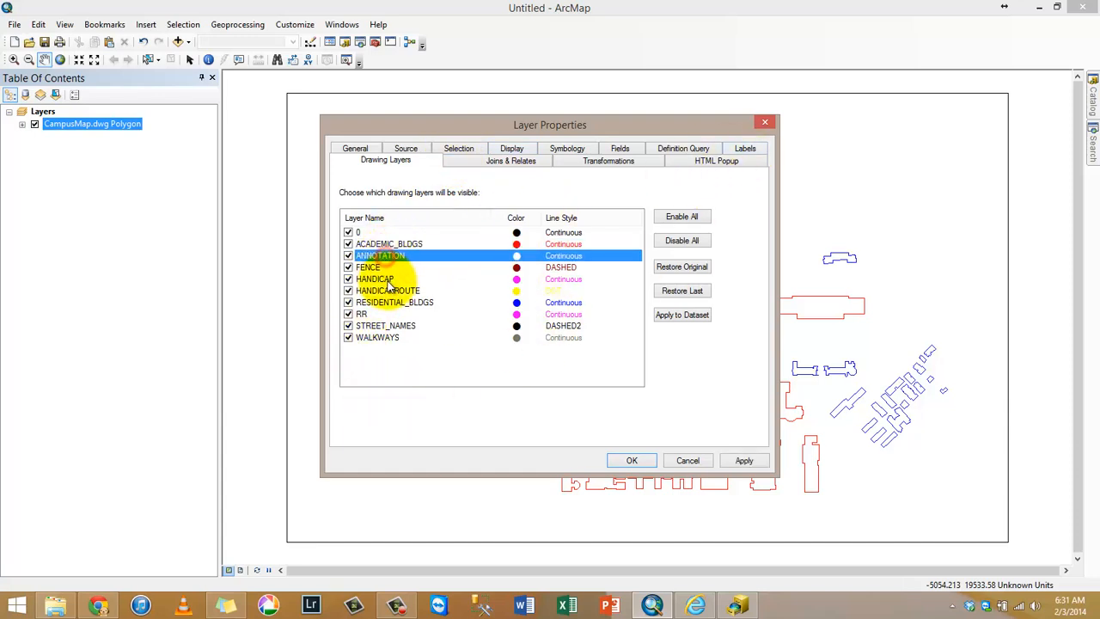
pyautogui.click(384, 278)
pyautogui.click(388, 291)
pyautogui.click(393, 302)
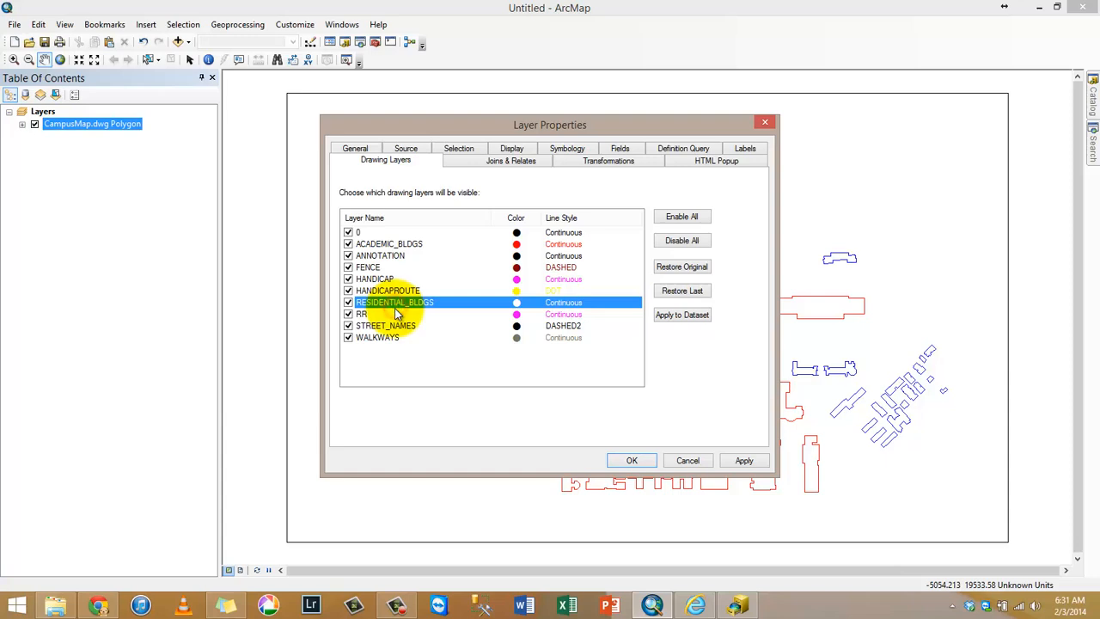
pyautogui.click(398, 315)
pyautogui.click(400, 326)
pyautogui.click(403, 336)
pyautogui.click(421, 361)
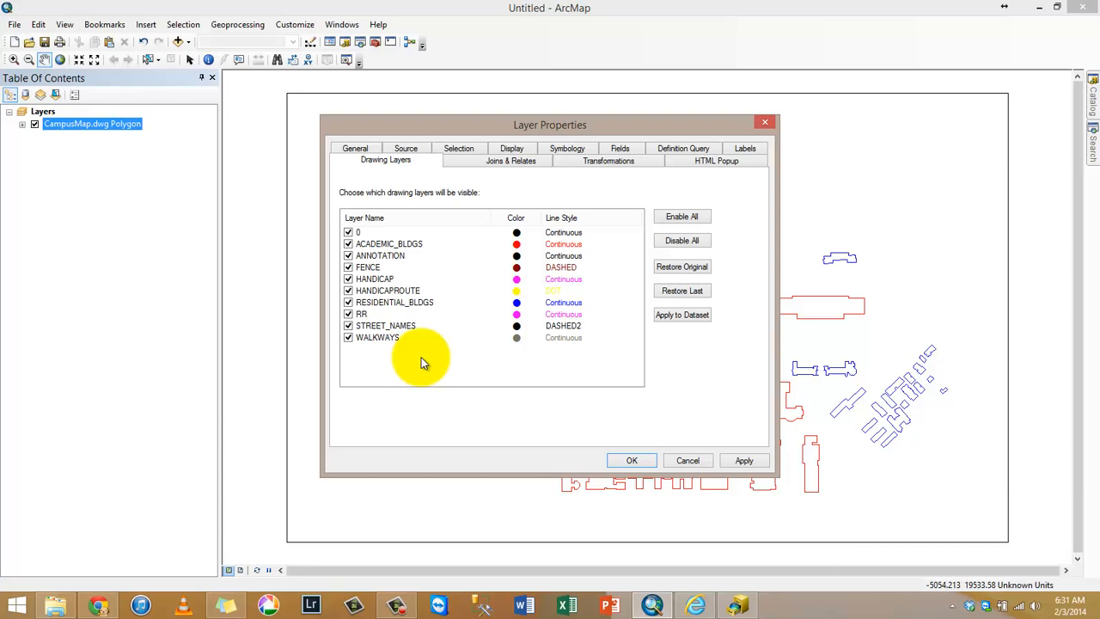
pyautogui.click(679, 462)
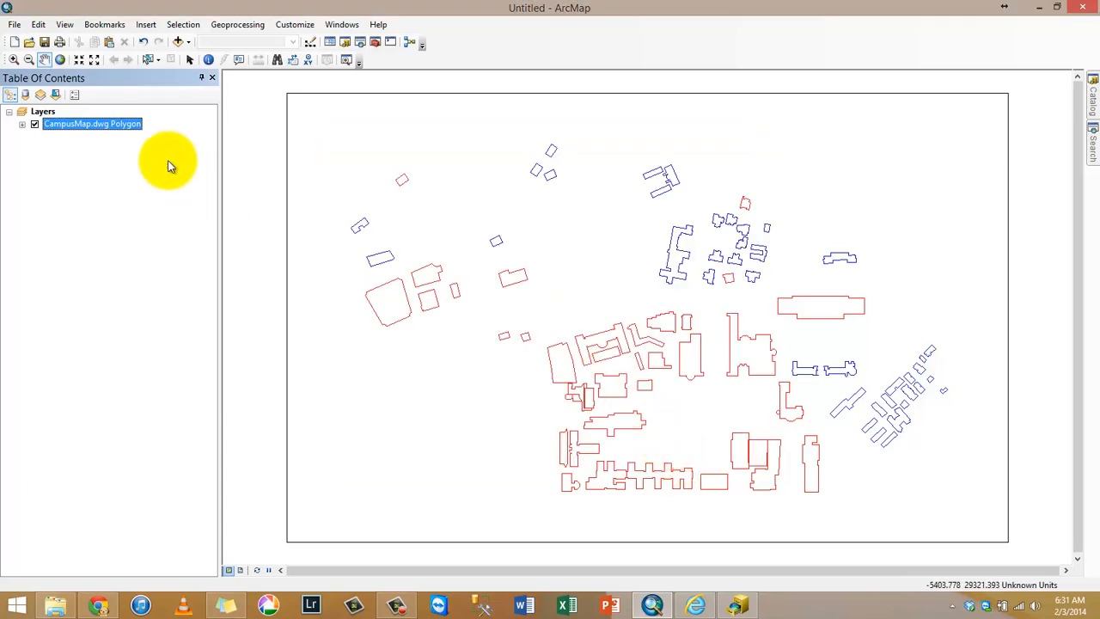
# - Review the data export options for the CampusMap.dwg Polygon layer and close them without exporting
pyautogui.rightClick(115, 126)
pyautogui.moveTo(258, 363)
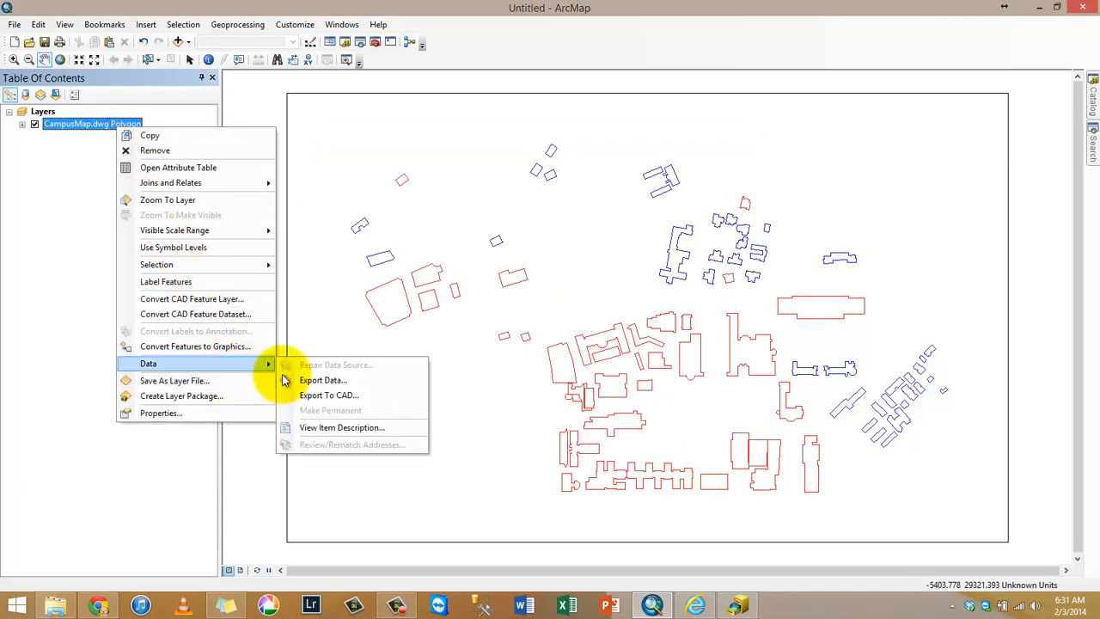
pyautogui.click(343, 381)
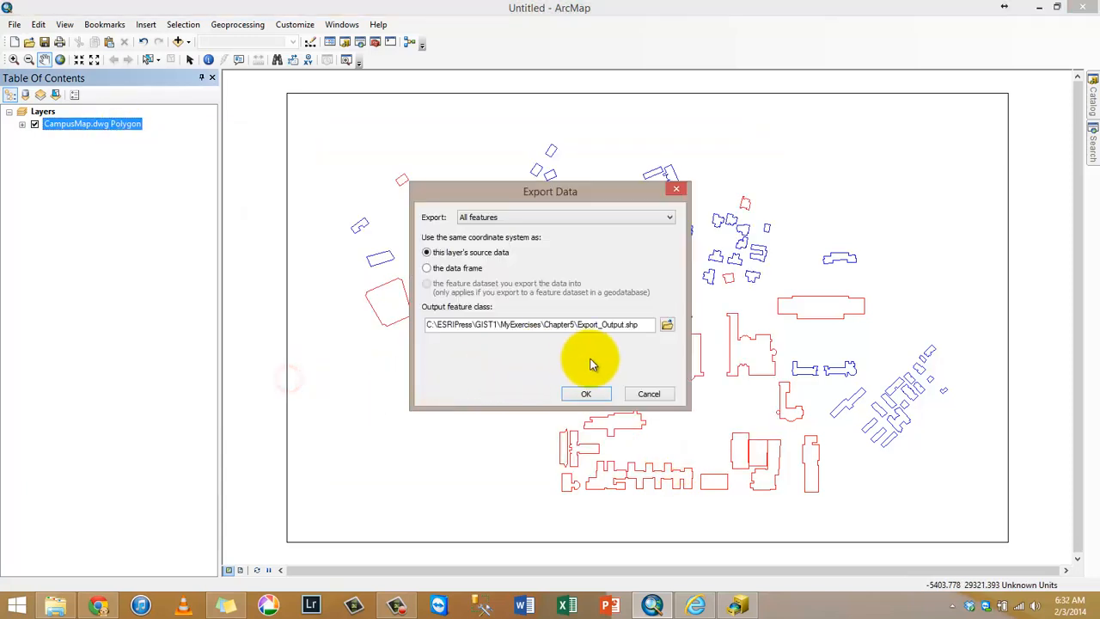
pyautogui.click(651, 394)
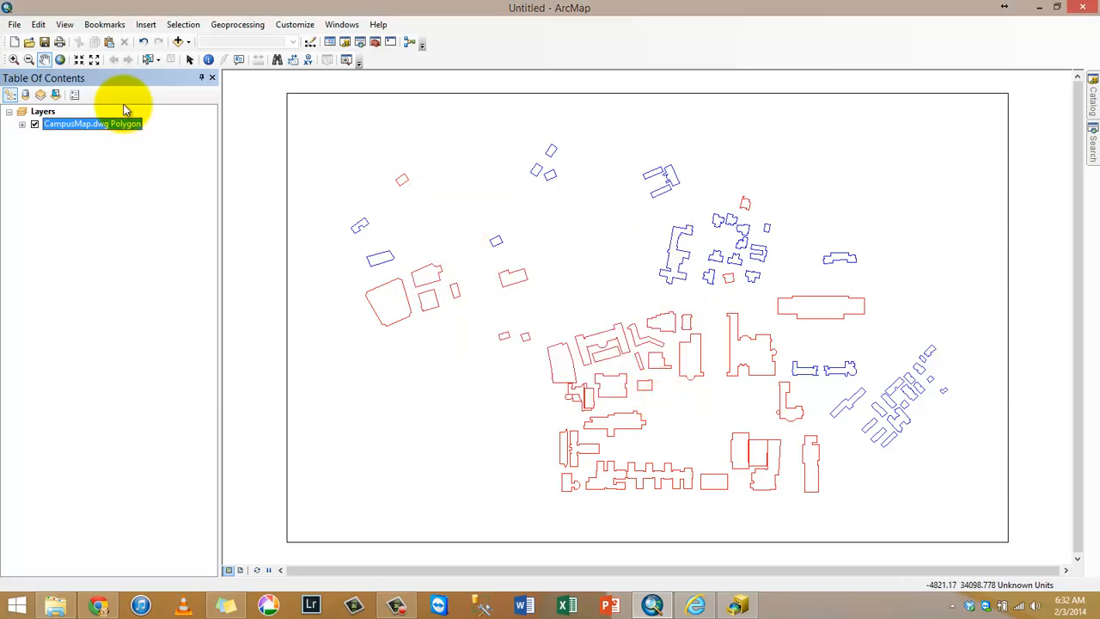
# - Start a new blank map without saving the campus map
pyautogui.click(14, 41)
pyautogui.click(735, 455)
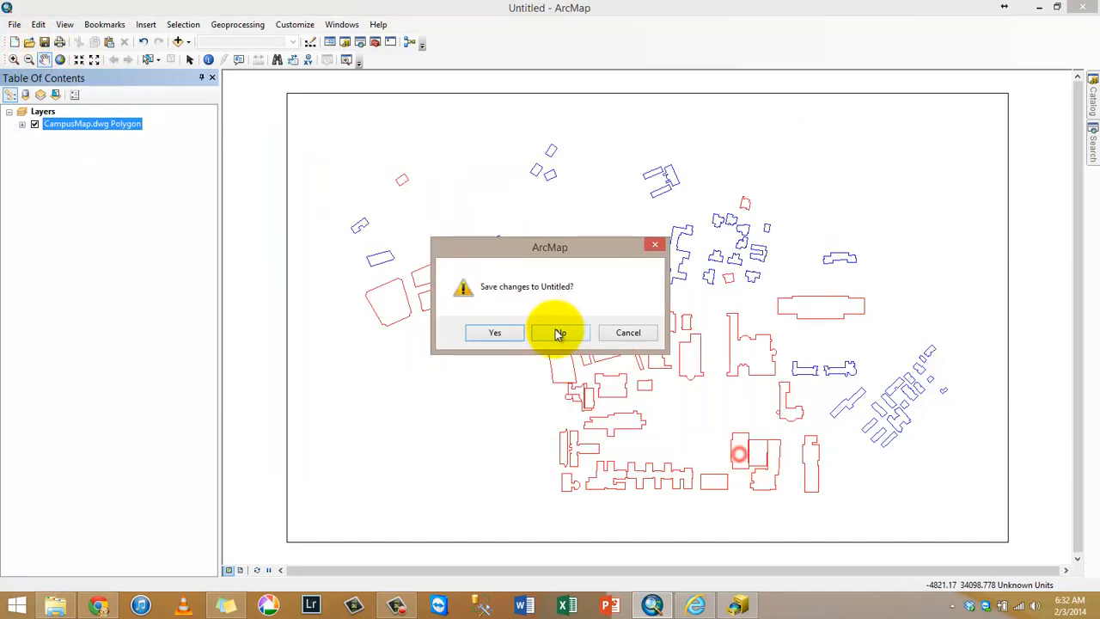
pyautogui.click(562, 333)
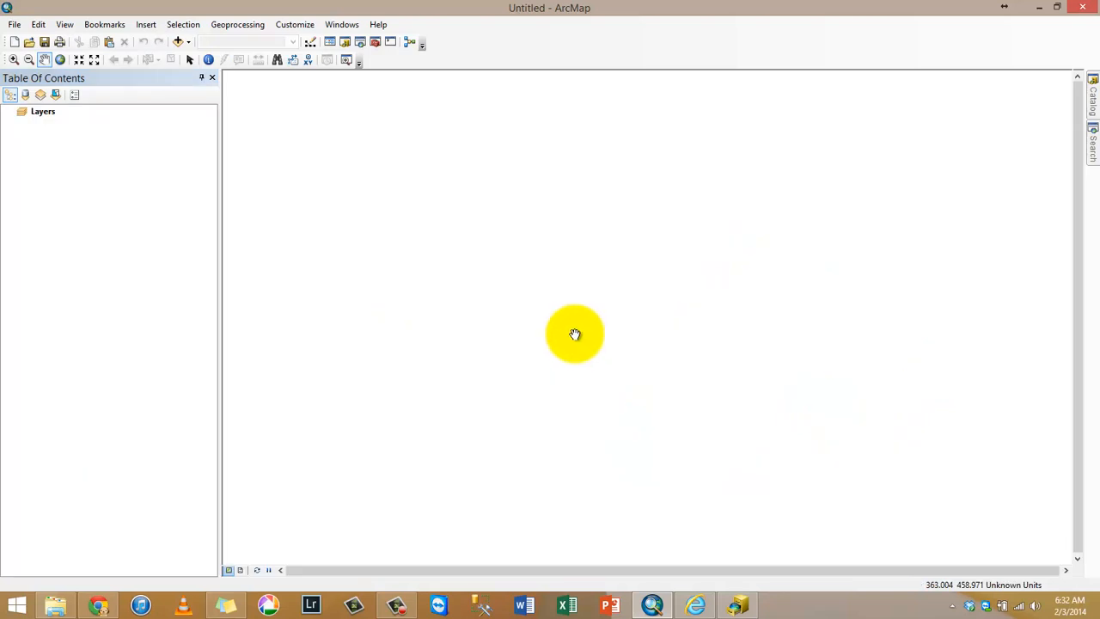
# - Add the CBDStreets feature class from CentralBusinessDistrict.gdb in the Pittsburgh data folder to the map
pyautogui.moveTo(1093, 99)
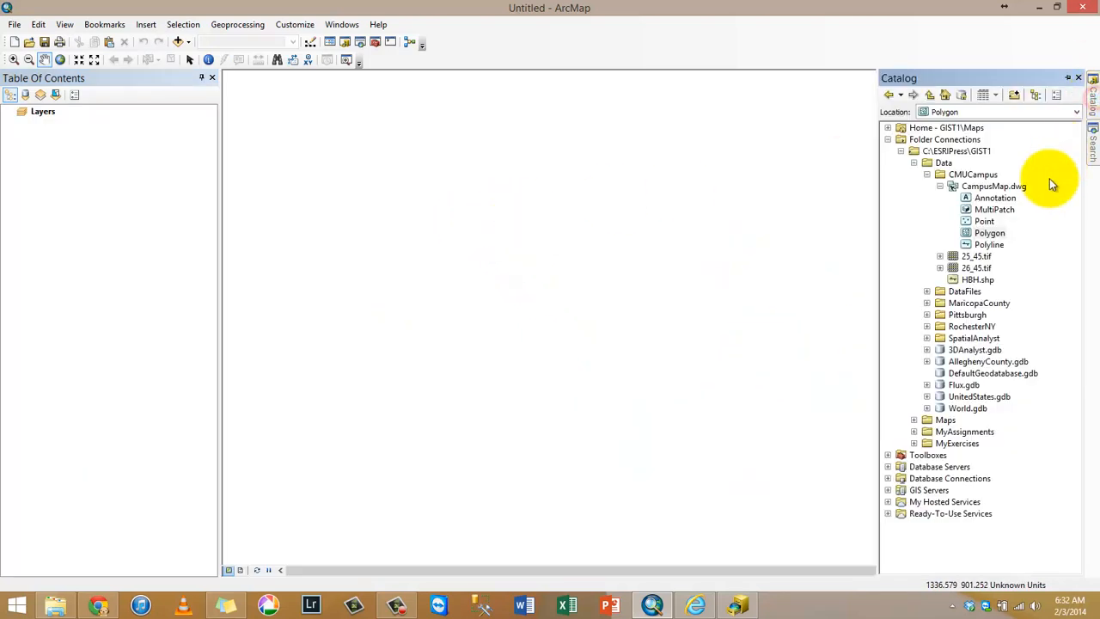
pyautogui.click(926, 176)
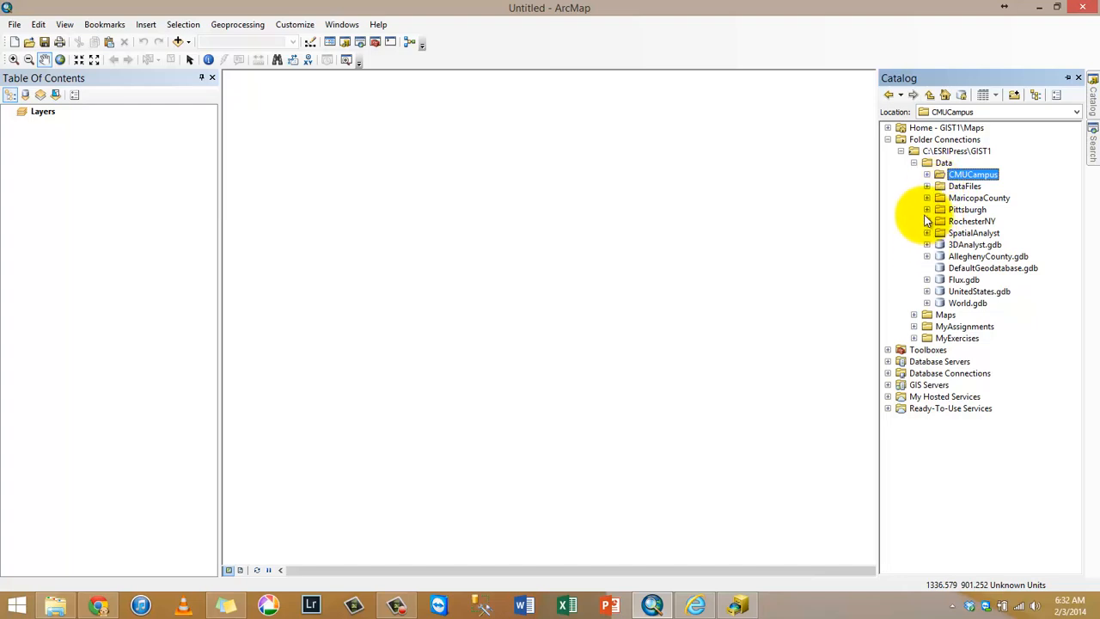
pyautogui.click(926, 209)
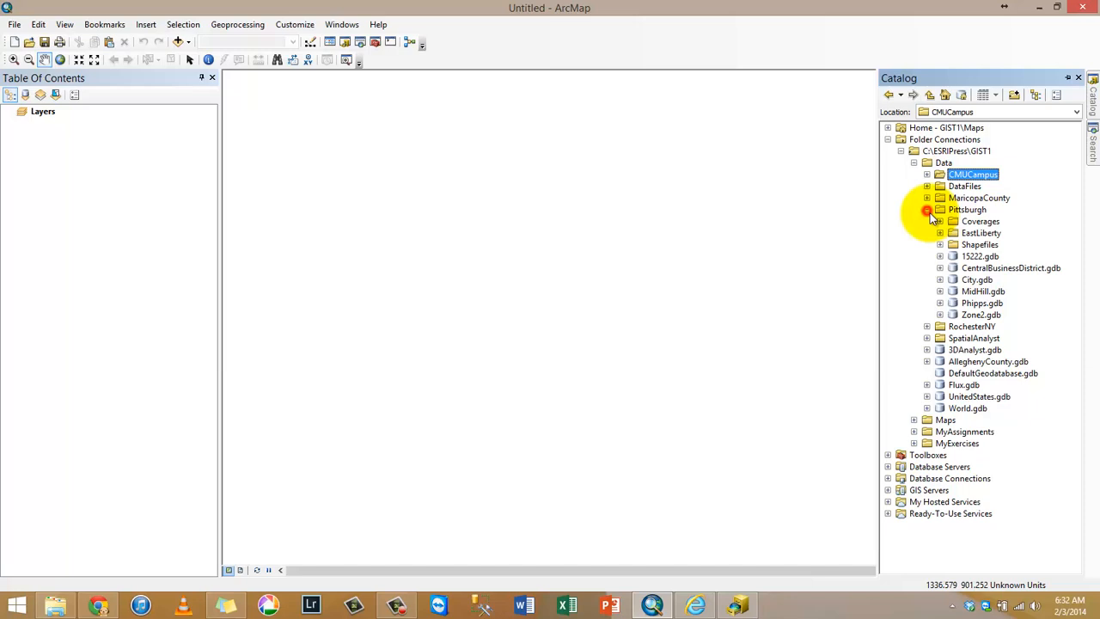
pyautogui.click(938, 268)
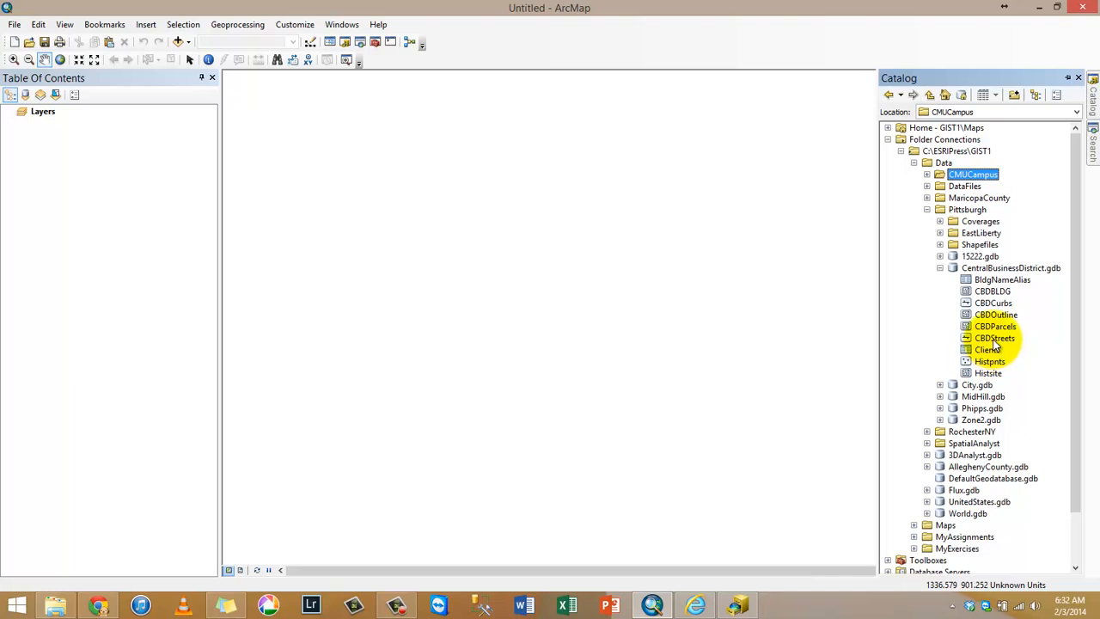
pyautogui.moveTo(994, 337); pyautogui.dragTo(608, 325)
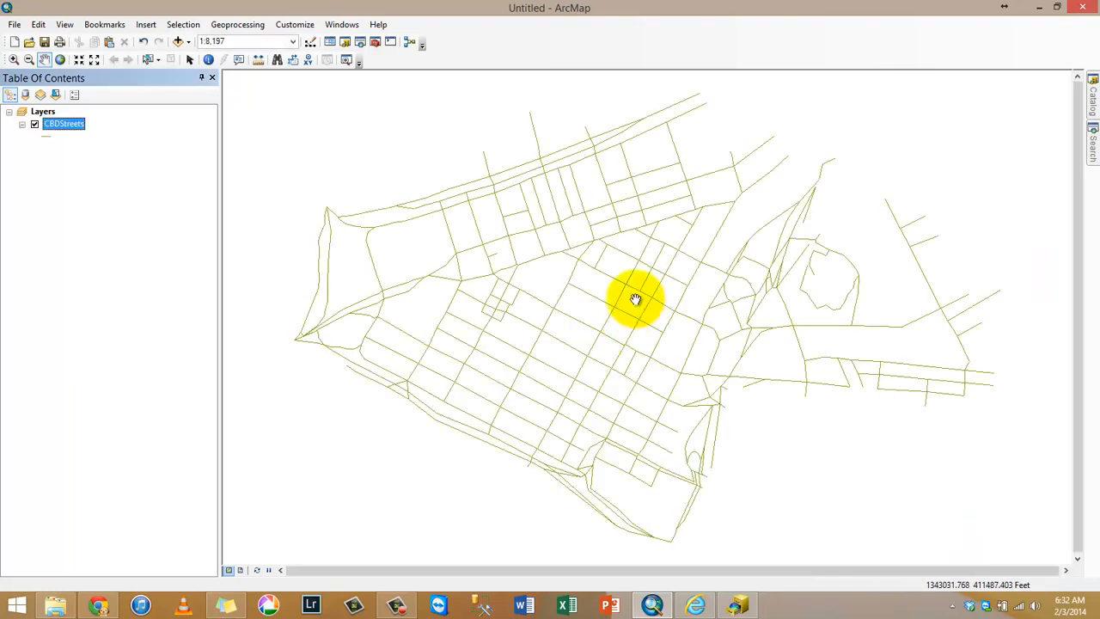
# - Review the data export options available for the CBDStreets layer without exporting
pyautogui.rightClick(75, 127)
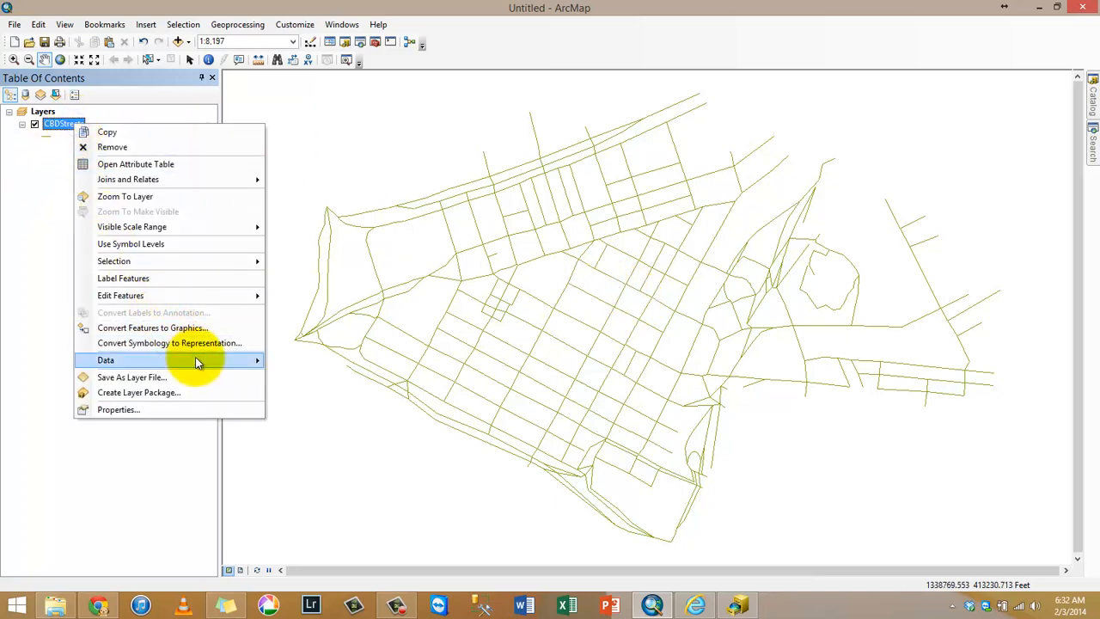
pyautogui.moveTo(195, 356)
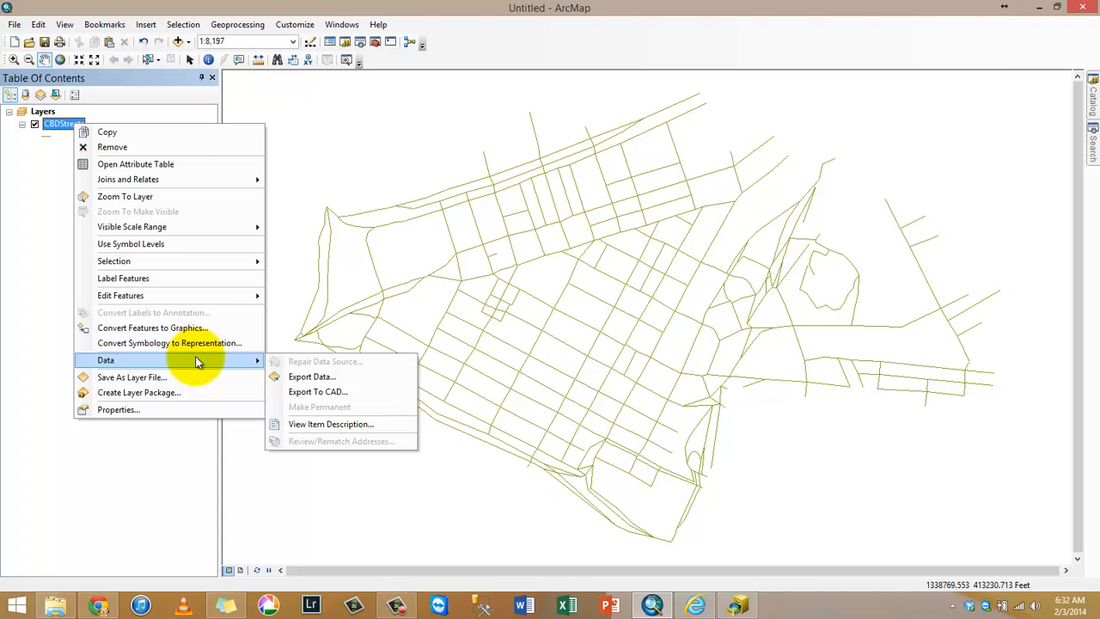
pyautogui.click(1092, 99)
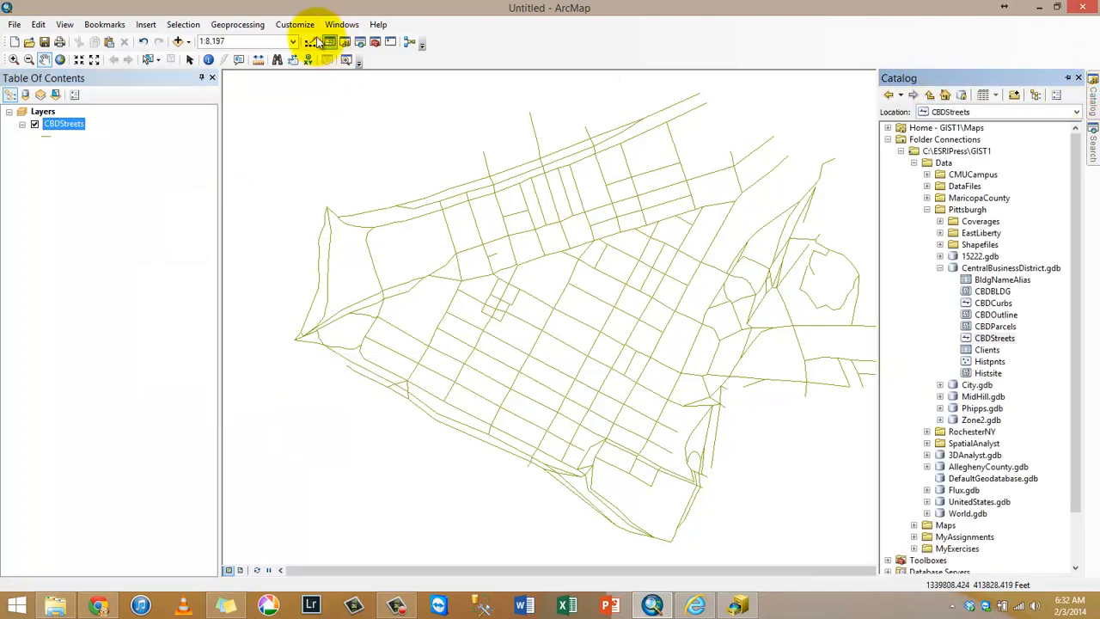
# - Search the geoprocessing tools for "cad" and open the Export To CAD tool from the To CAD toolset
pyautogui.click(342, 24)
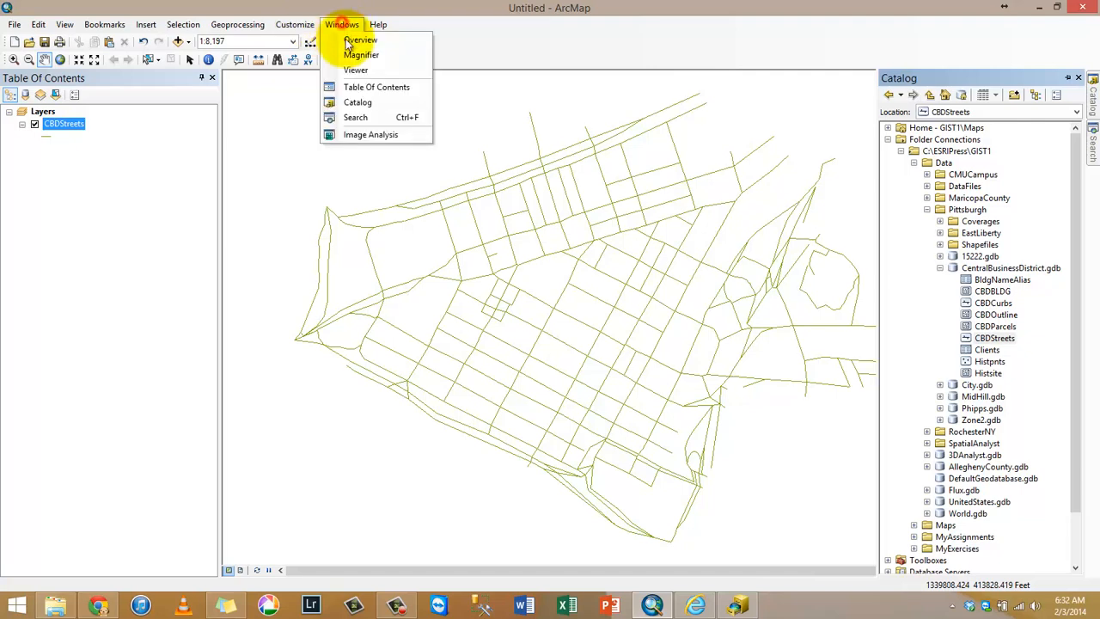
pyautogui.click(365, 119)
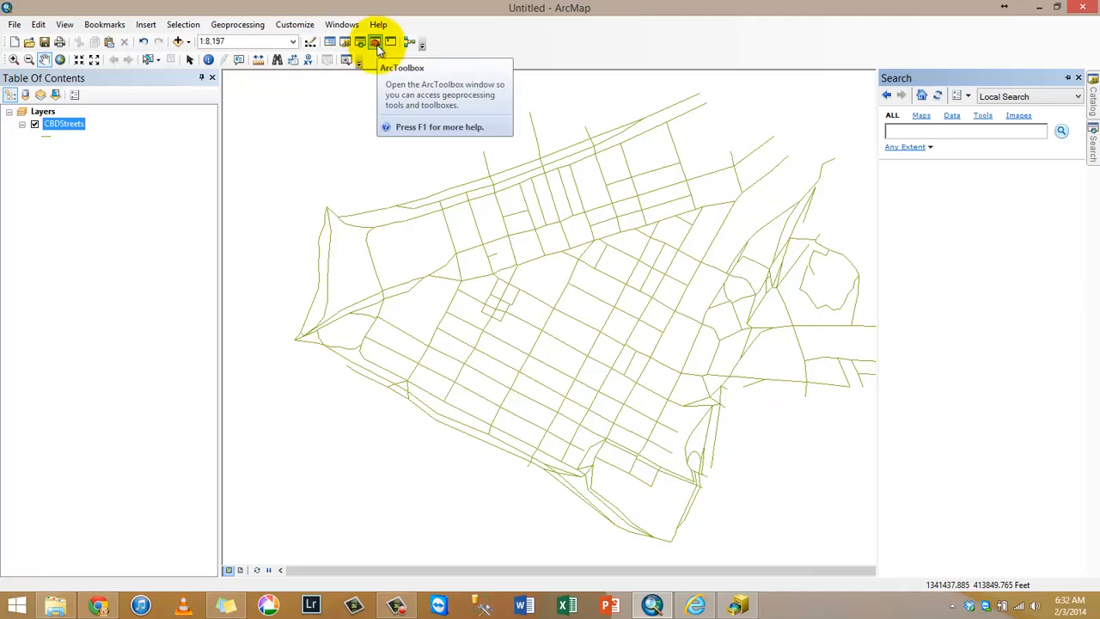
pyautogui.click(978, 114)
pyautogui.click(975, 133)
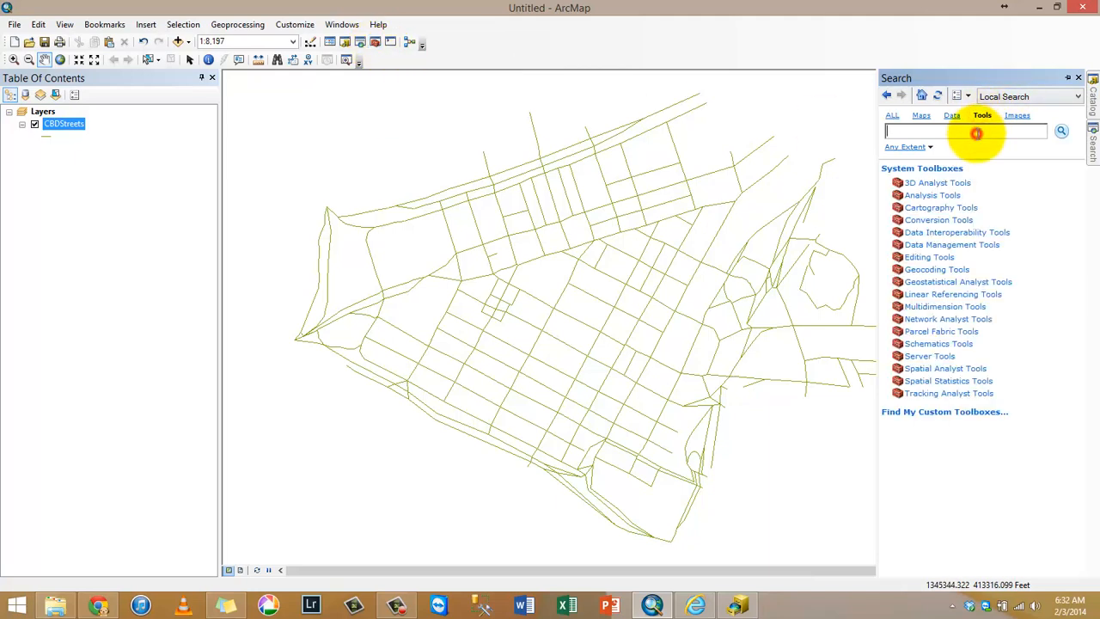
pyautogui.write('cad')
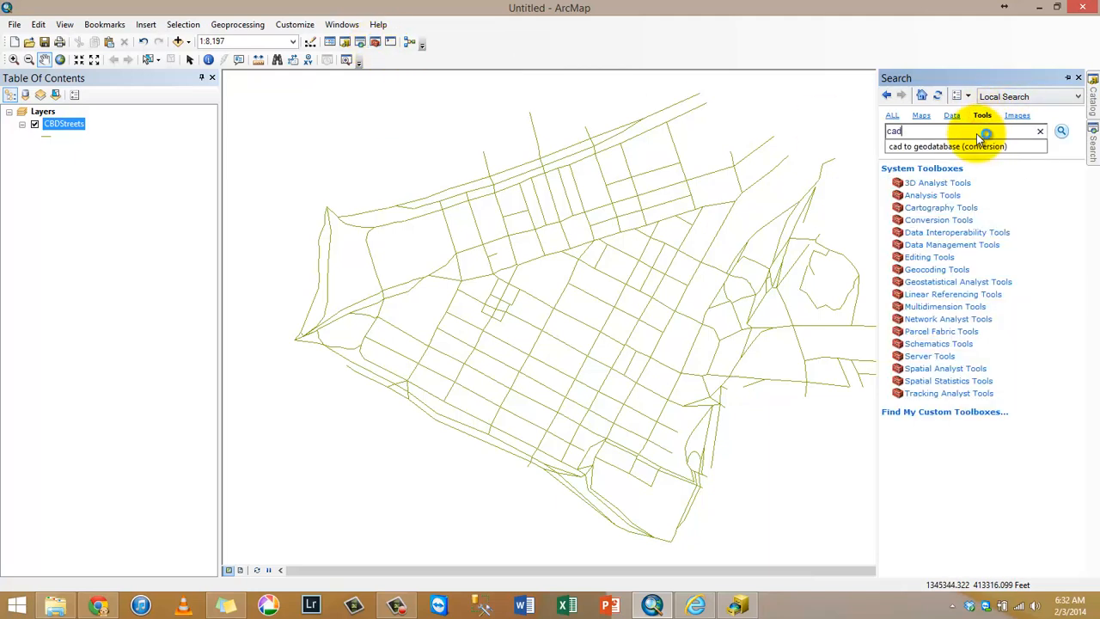
pyautogui.press('Return')
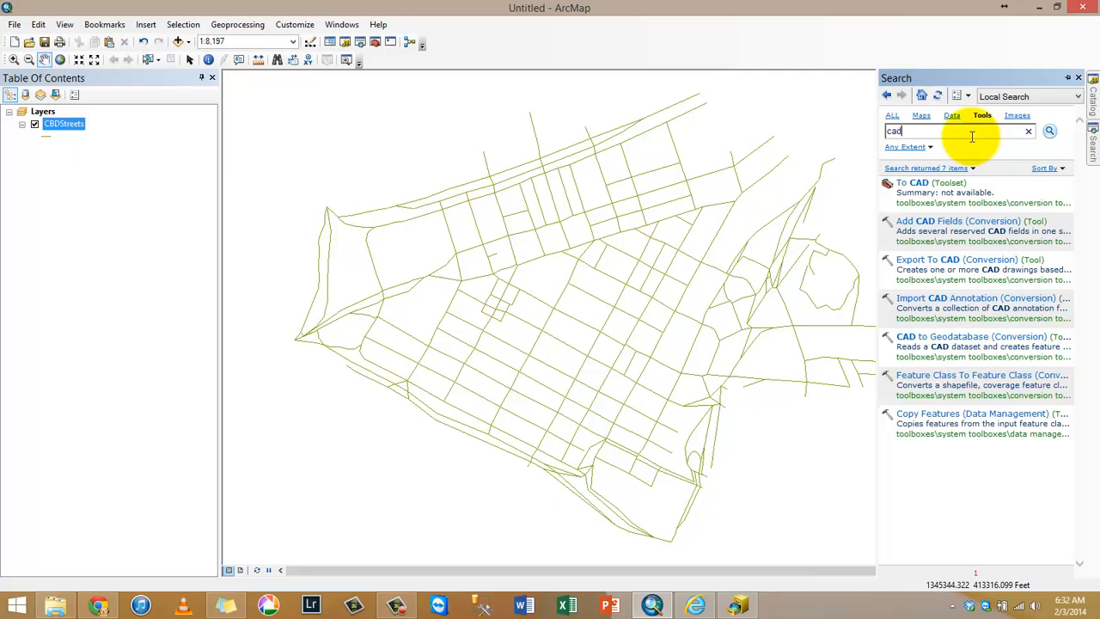
pyautogui.click(927, 188)
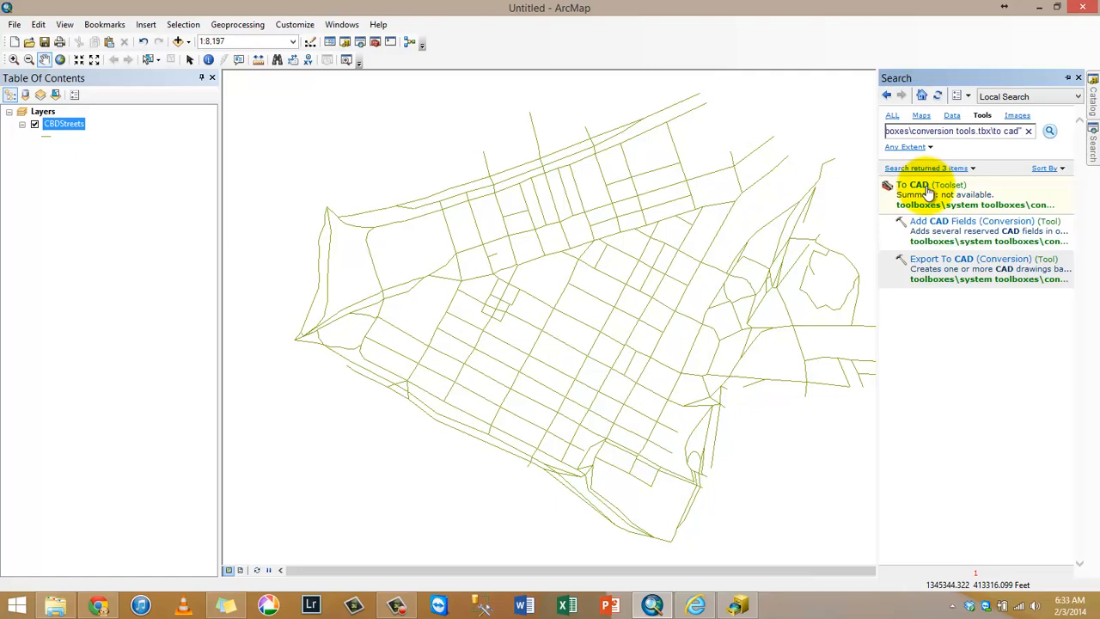
pyautogui.click(988, 262)
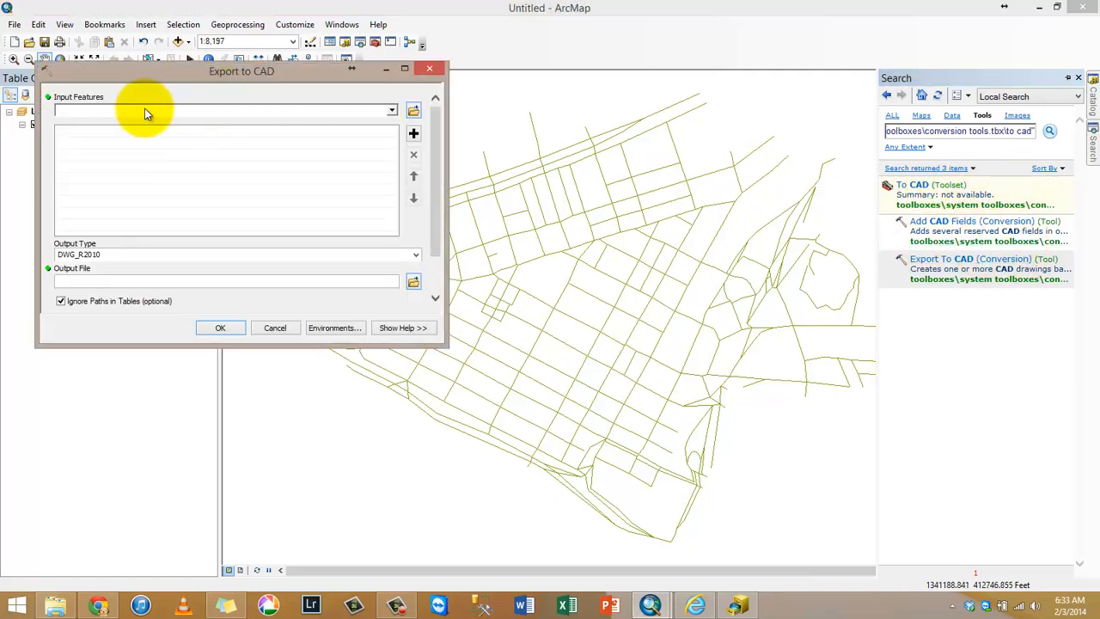
# - Use the CBDStreets layer as the input features for the CAD export and set the output type to DWG_R2007
pyautogui.moveTo(164, 86); pyautogui.dragTo(410, 163)
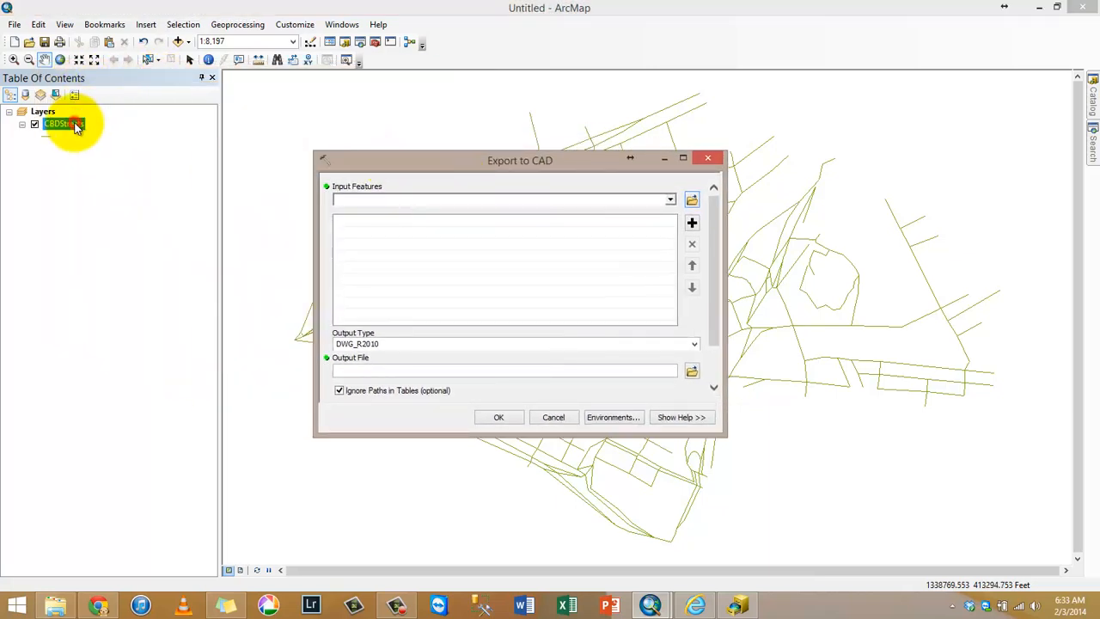
pyautogui.moveTo(76, 126); pyautogui.dragTo(363, 245)
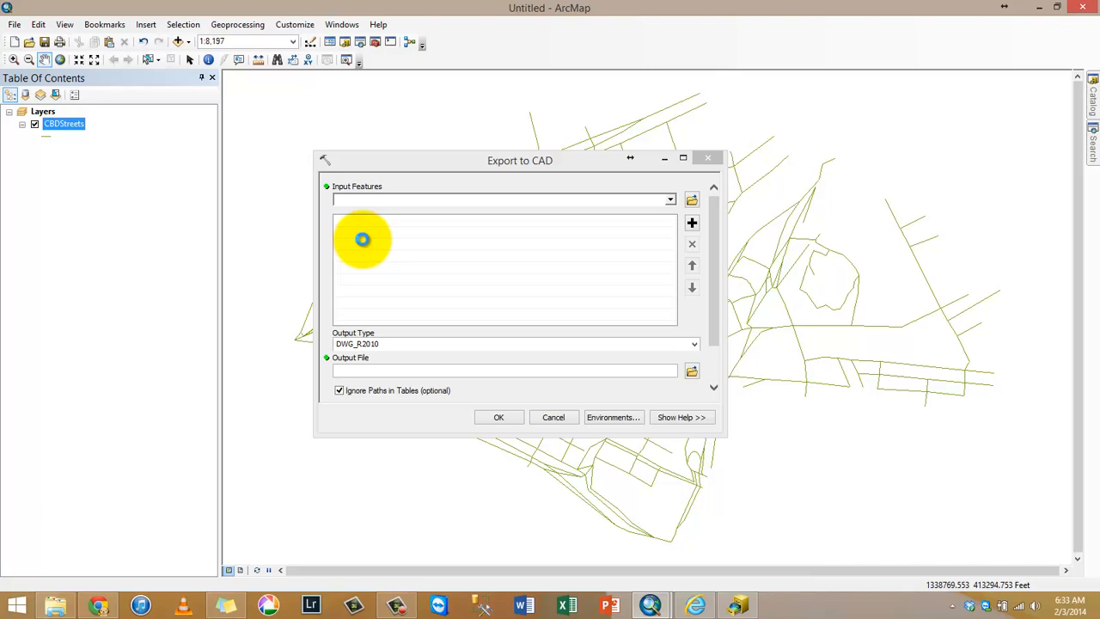
pyautogui.moveTo(363, 240); pyautogui.dragTo(363, 240)
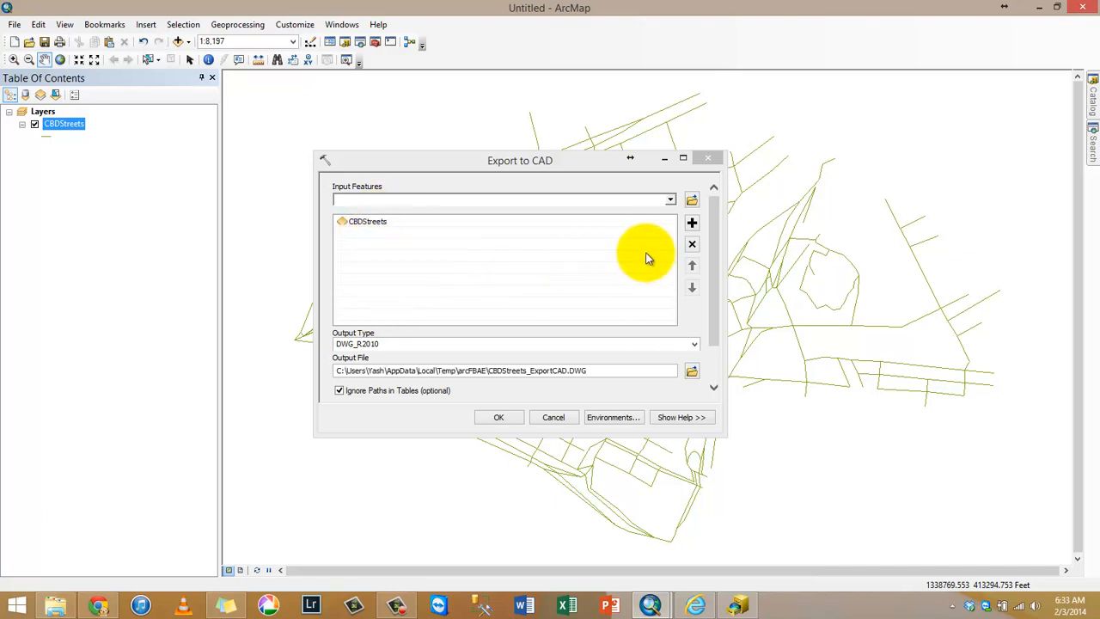
pyautogui.click(671, 200)
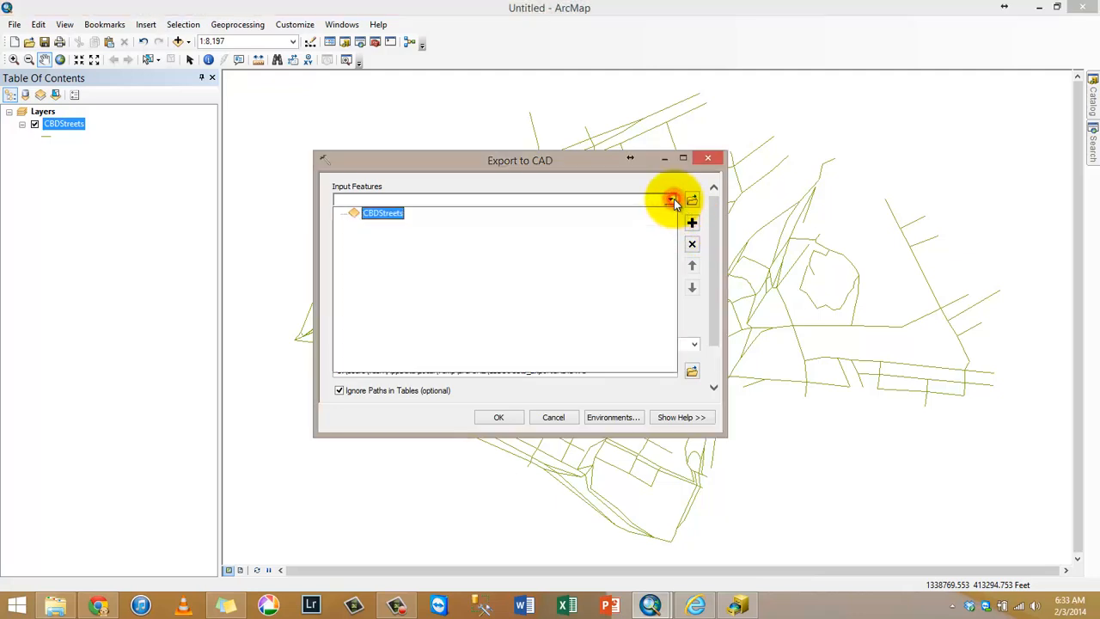
pyautogui.click(671, 199)
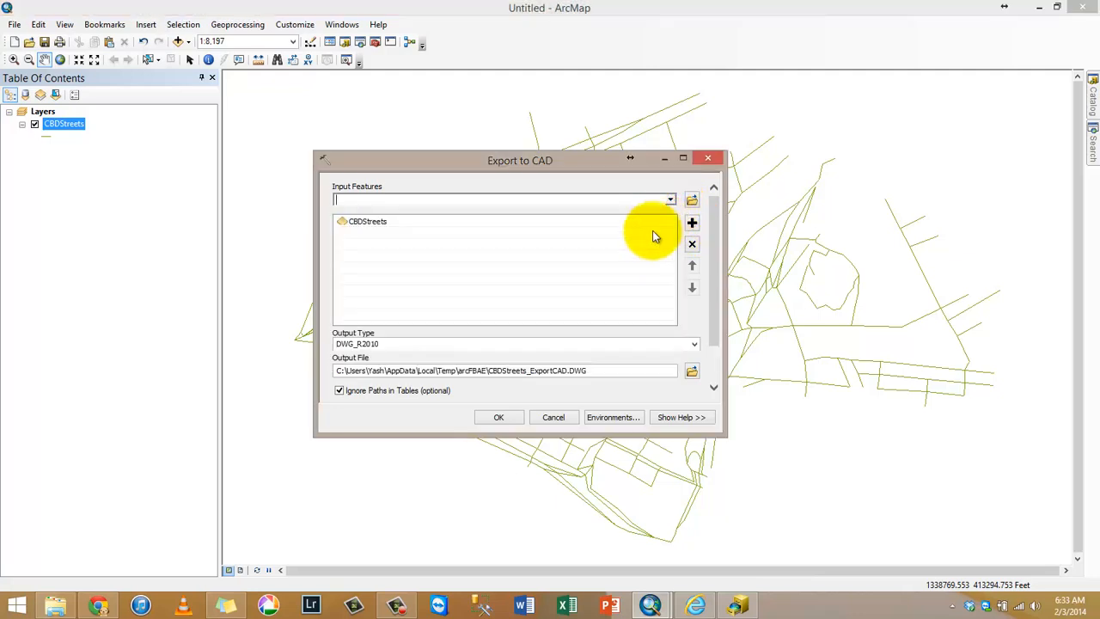
pyautogui.click(692, 344)
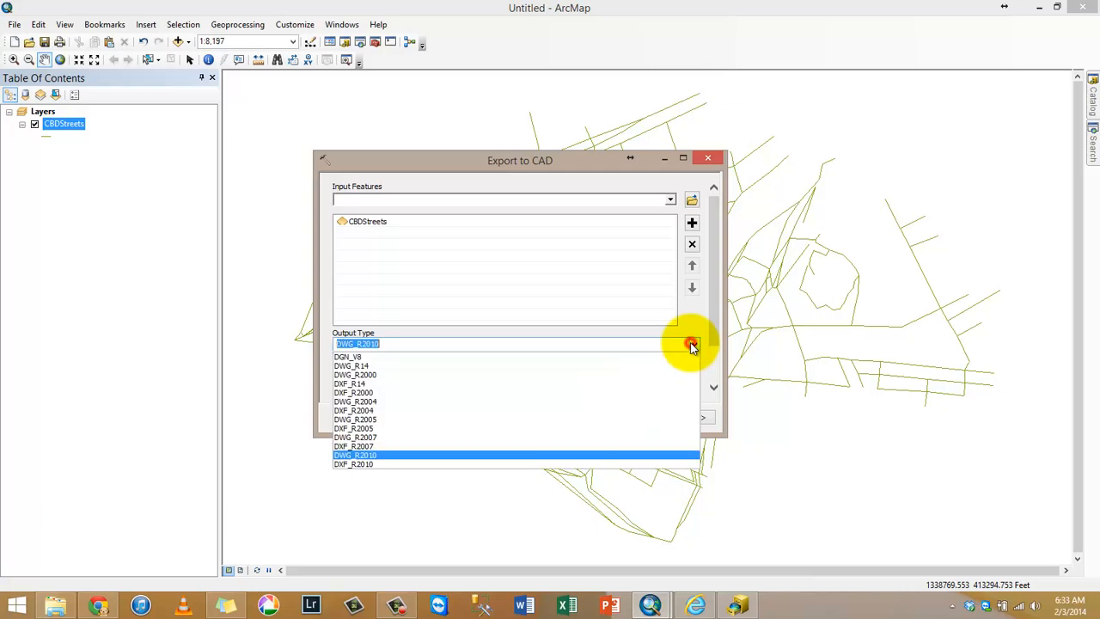
pyautogui.click(402, 438)
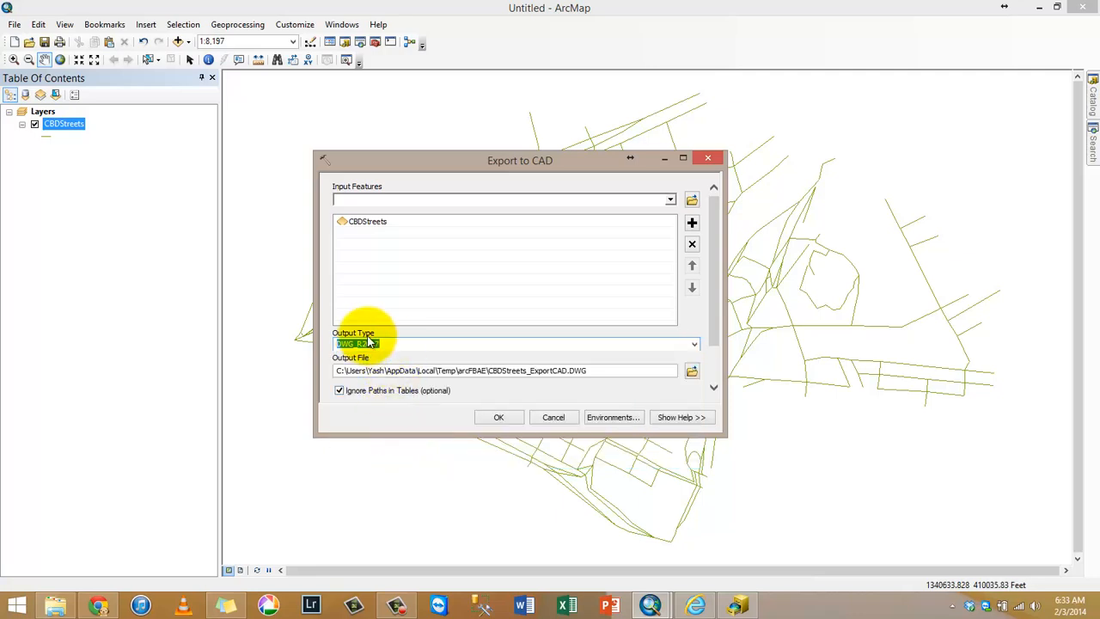
# - Set the output file to CBDStreets in the MyExercises\Chapter5 folder and run the CAD export
pyautogui.click(691, 370)
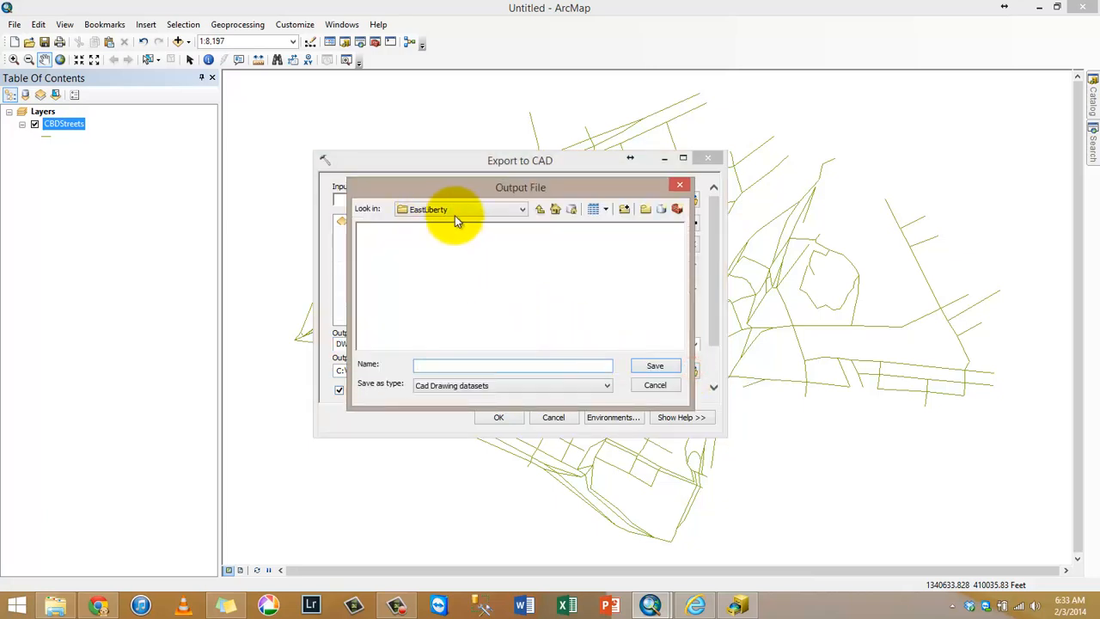
pyautogui.click(539, 208)
pyautogui.click(539, 208)
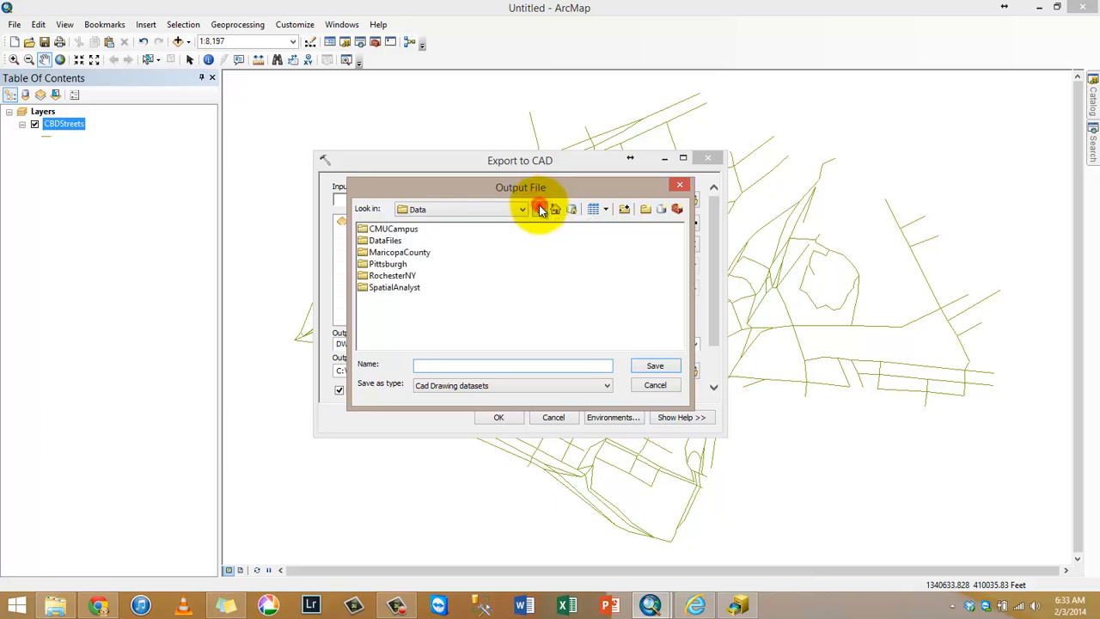
pyautogui.click(540, 209)
pyautogui.doubleClick(407, 265)
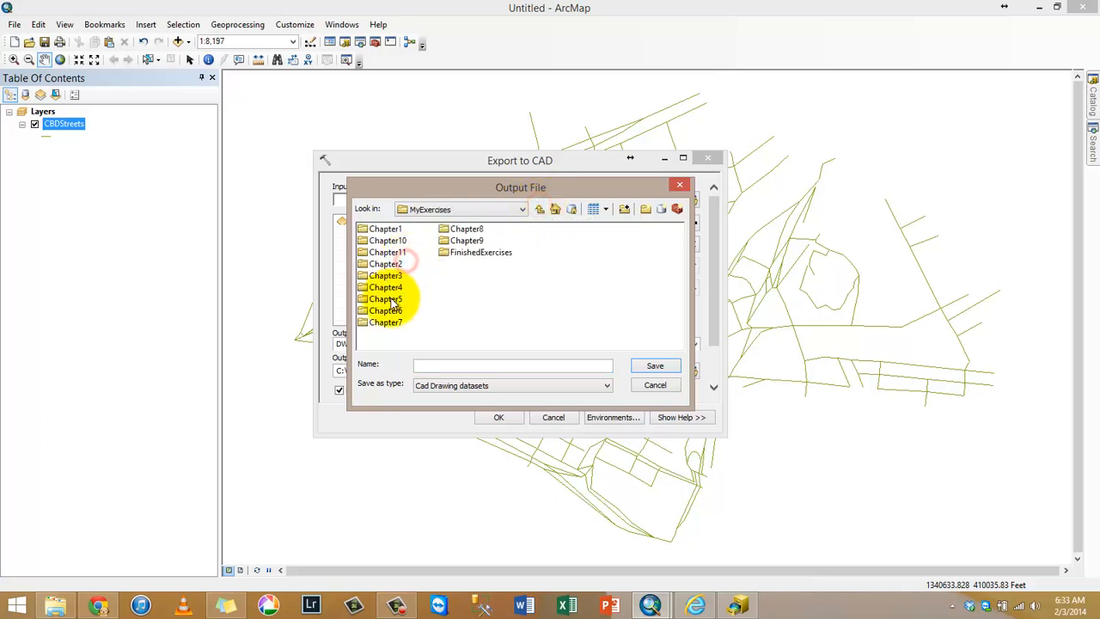
pyautogui.doubleClick(390, 297)
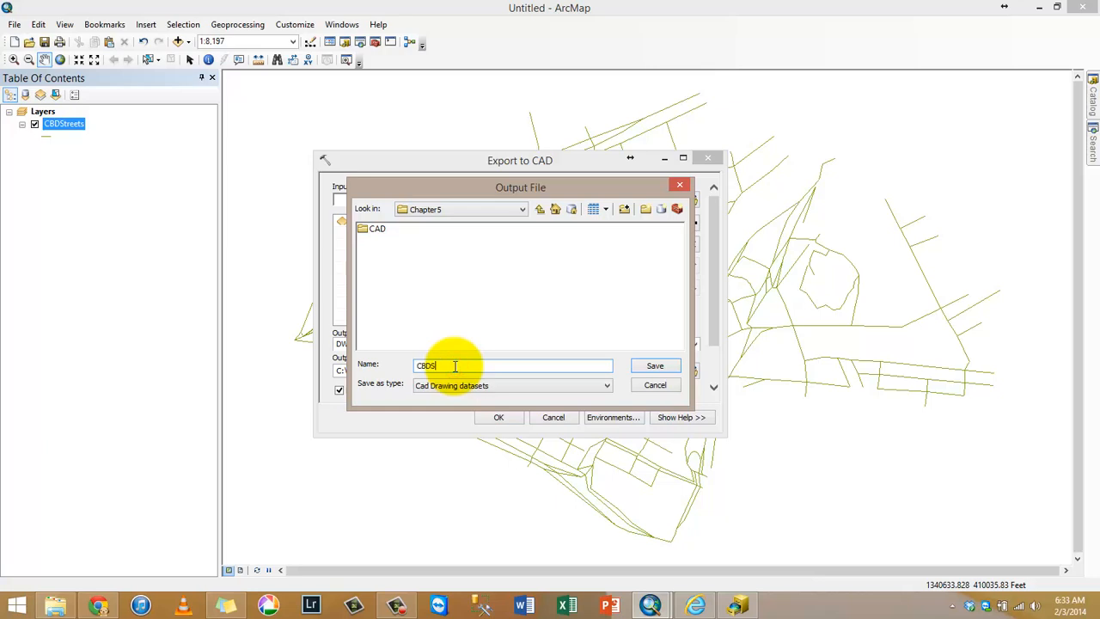
pyautogui.press('Return')
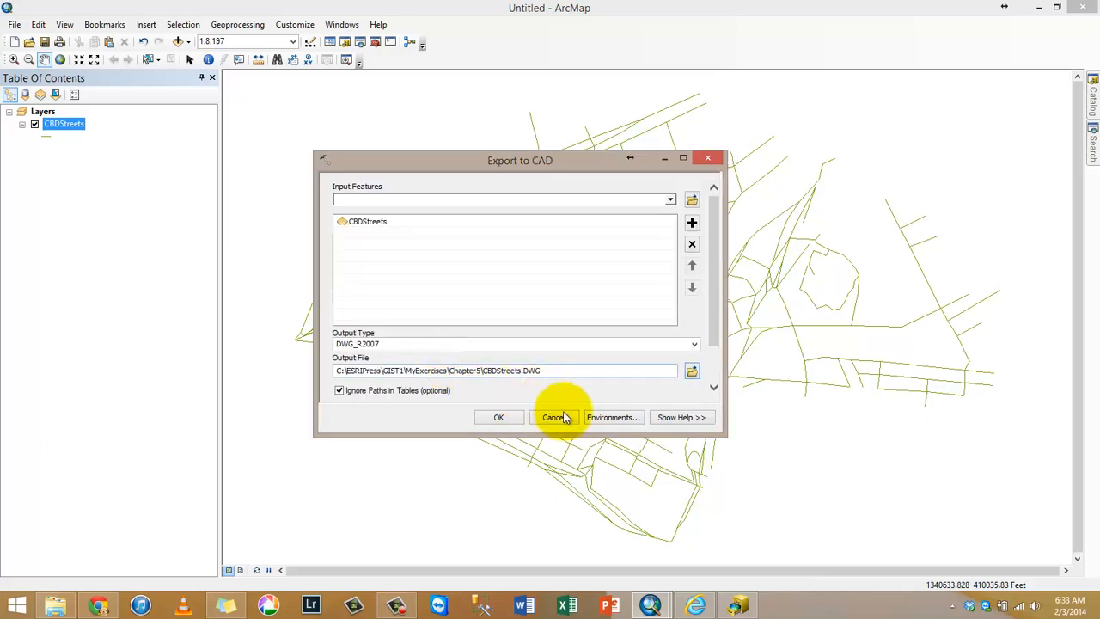
pyautogui.click(499, 419)
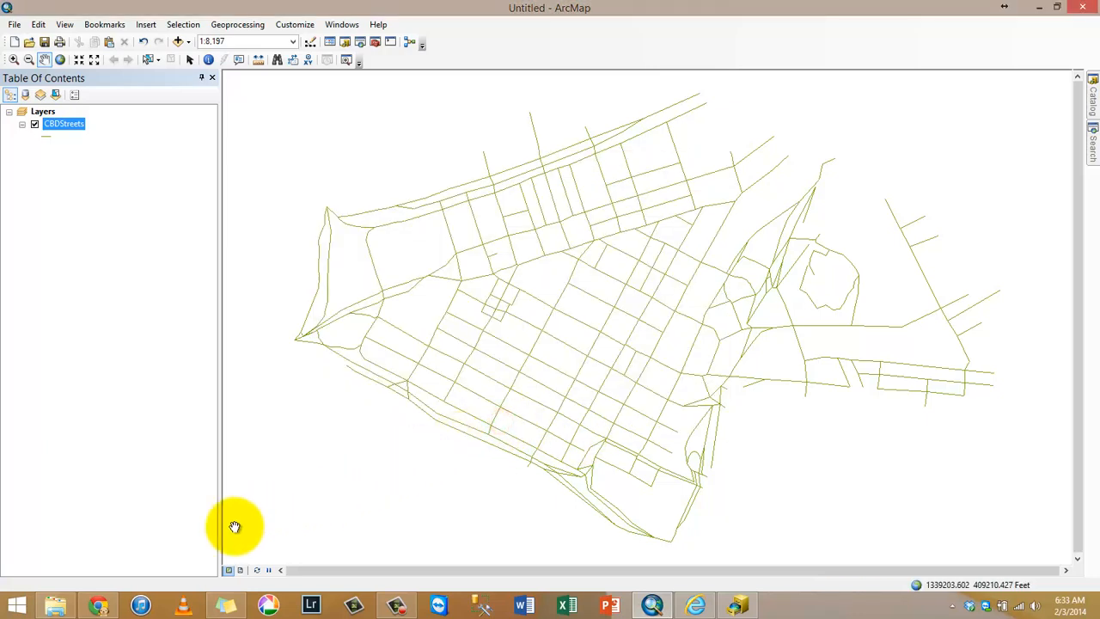
# - In File Explorer, check the GIST1\MyExercises\Chapter5 folder for the exported CBDStreets.DWG, then return to ArcMap
pyautogui.click(55, 606)
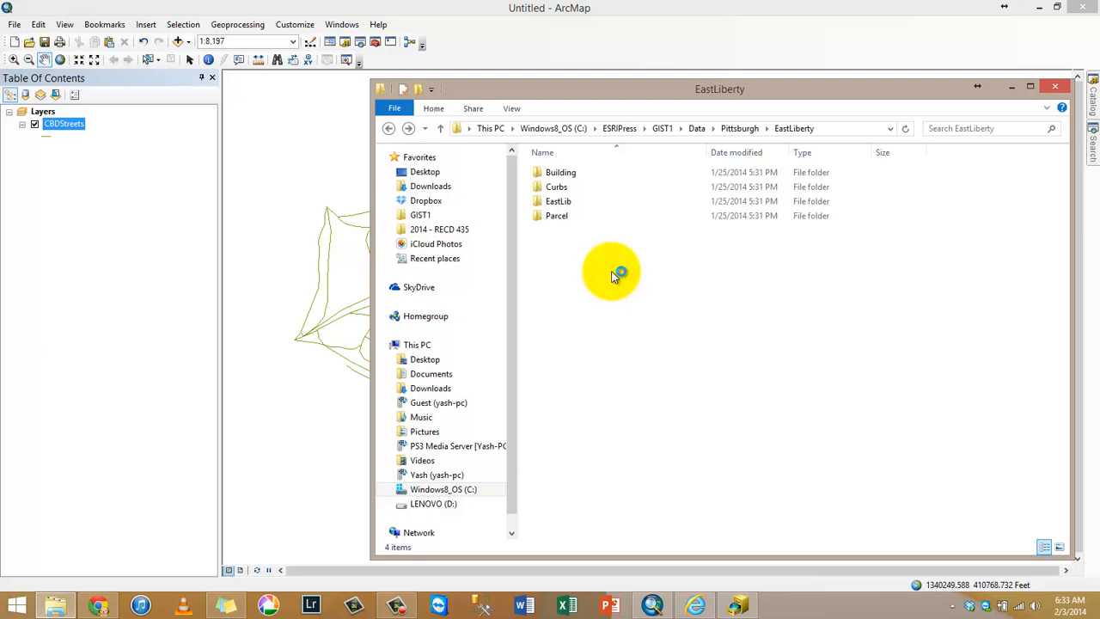
pyautogui.click(662, 128)
pyautogui.click(572, 215)
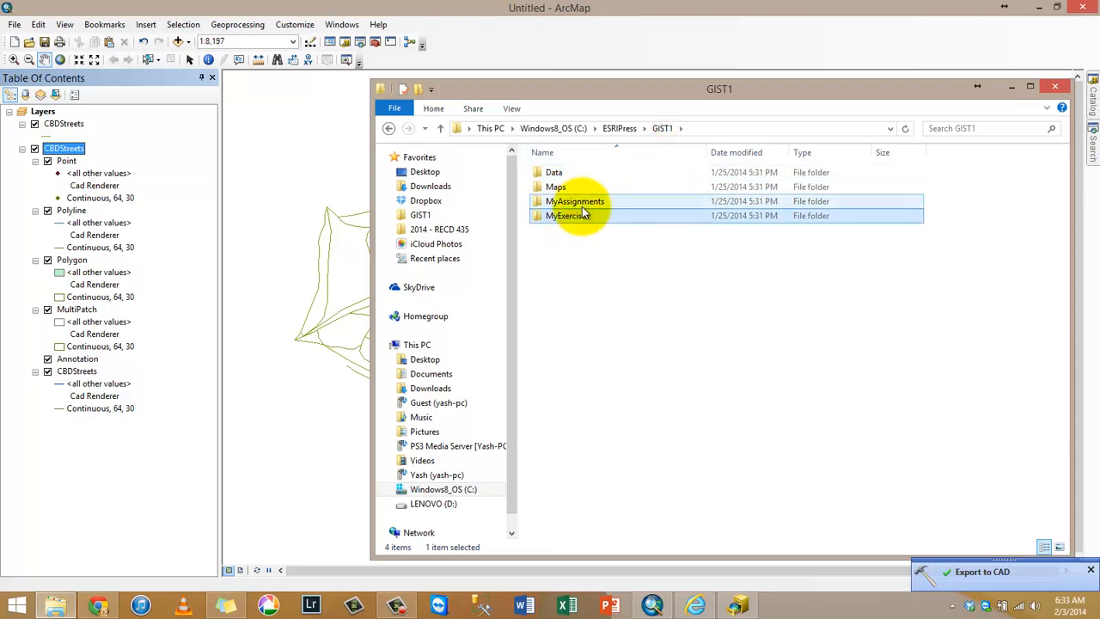
pyautogui.doubleClick(581, 218)
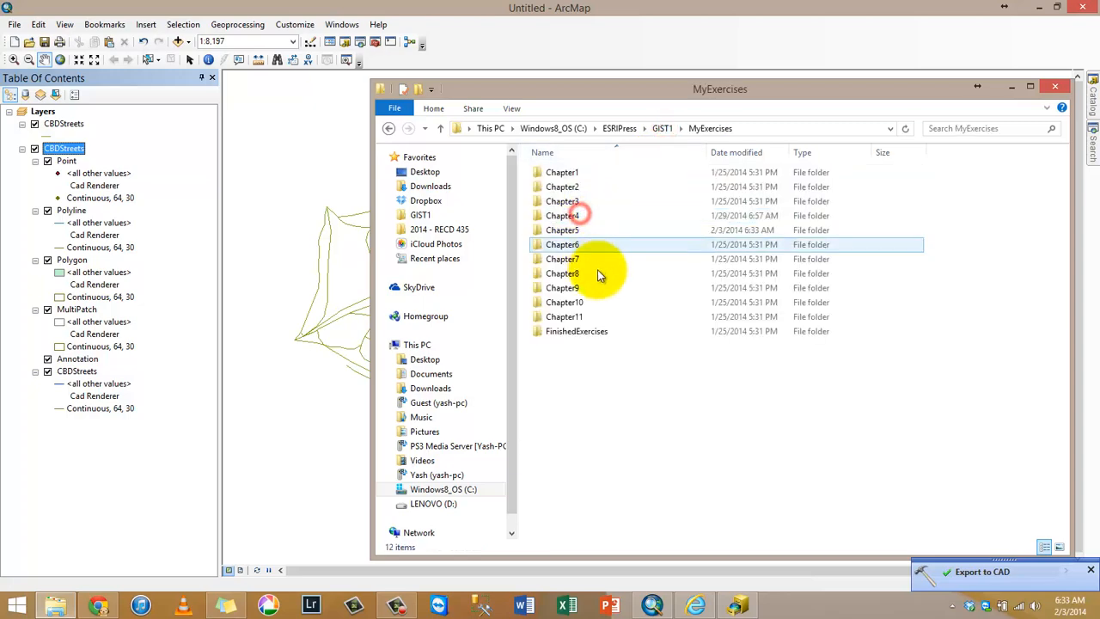
pyautogui.doubleClick(562, 216)
pyautogui.click(388, 128)
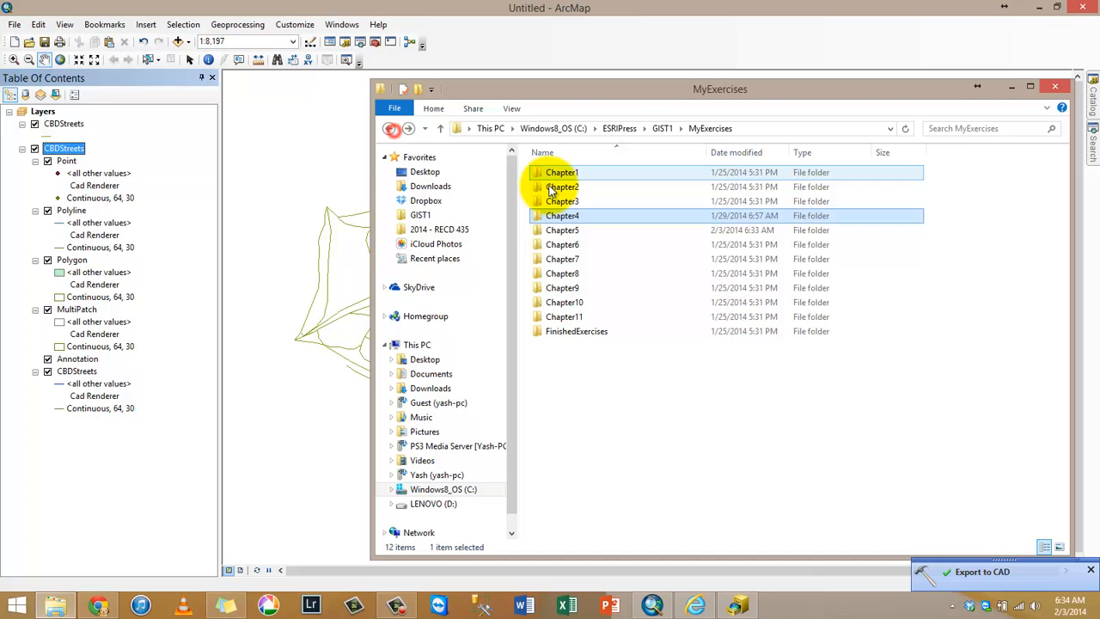
pyautogui.doubleClick(567, 230)
pyautogui.click(627, 338)
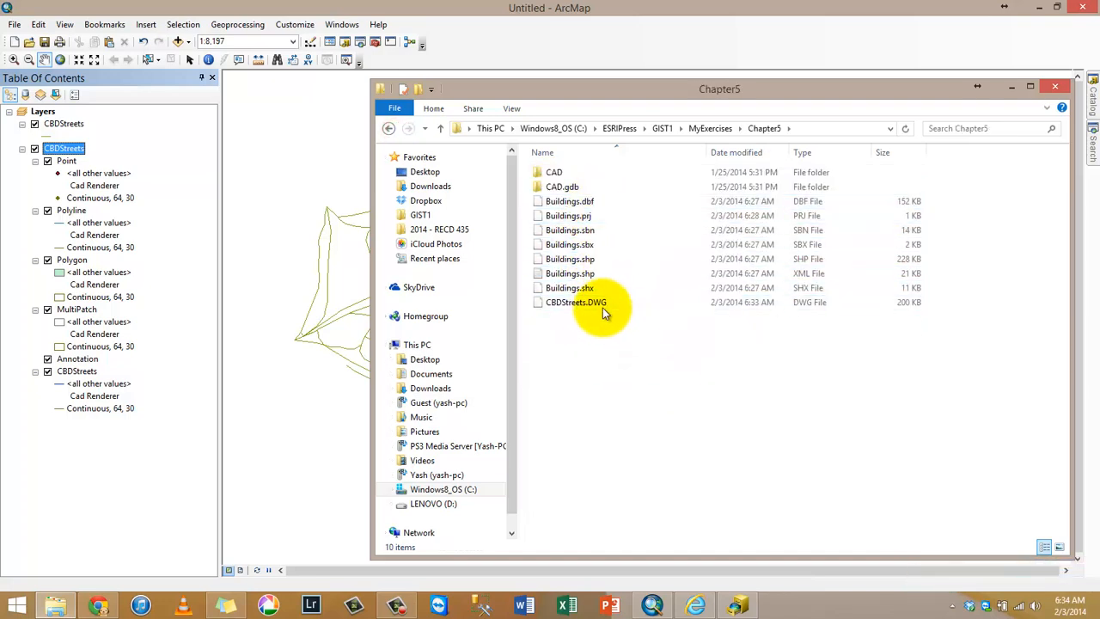
pyautogui.click(596, 302)
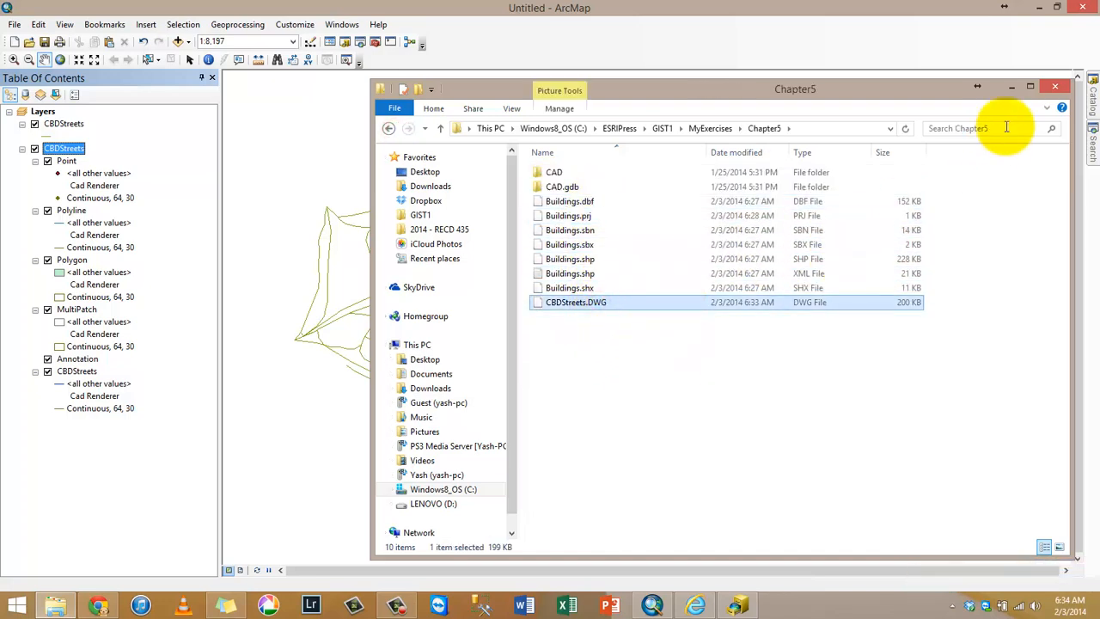
pyautogui.click(1010, 90)
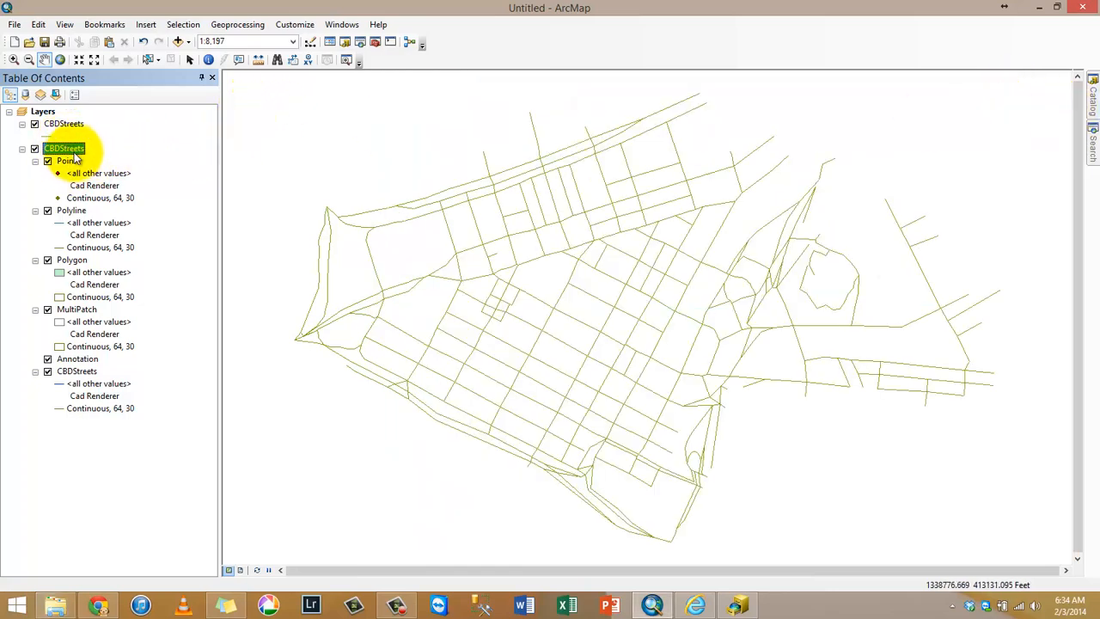
# - Collapse the legends of the Point, Polyline, Polygon, MultiPatch and CBDStreets sublayers in the CBDStreets CAD group
pyautogui.click(35, 161)
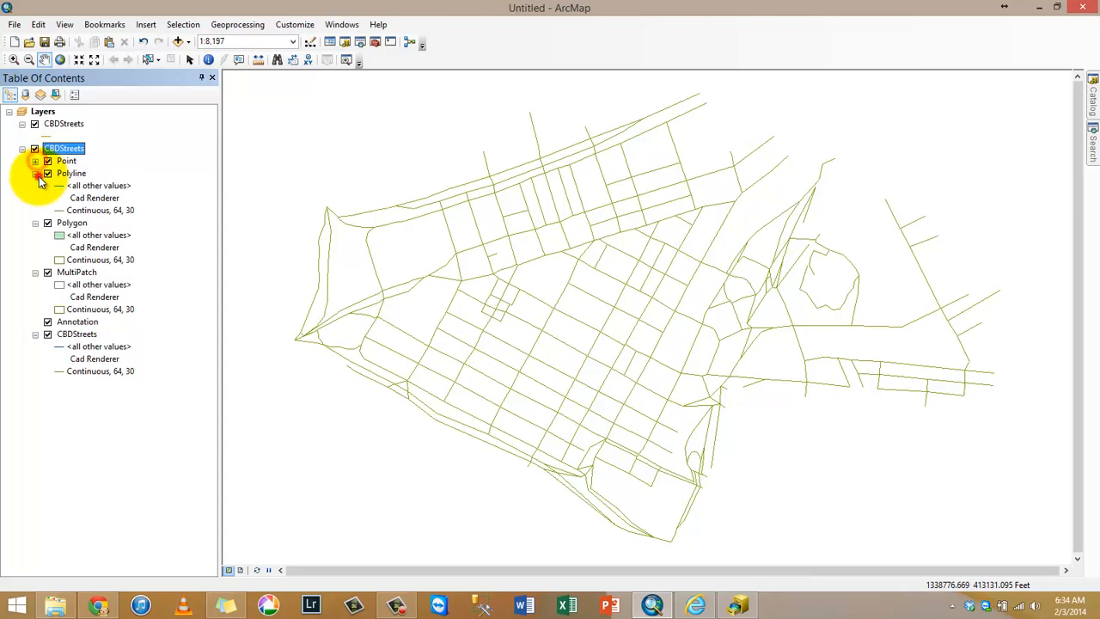
pyautogui.click(35, 173)
pyautogui.click(35, 192)
pyautogui.click(35, 185)
pyautogui.click(35, 198)
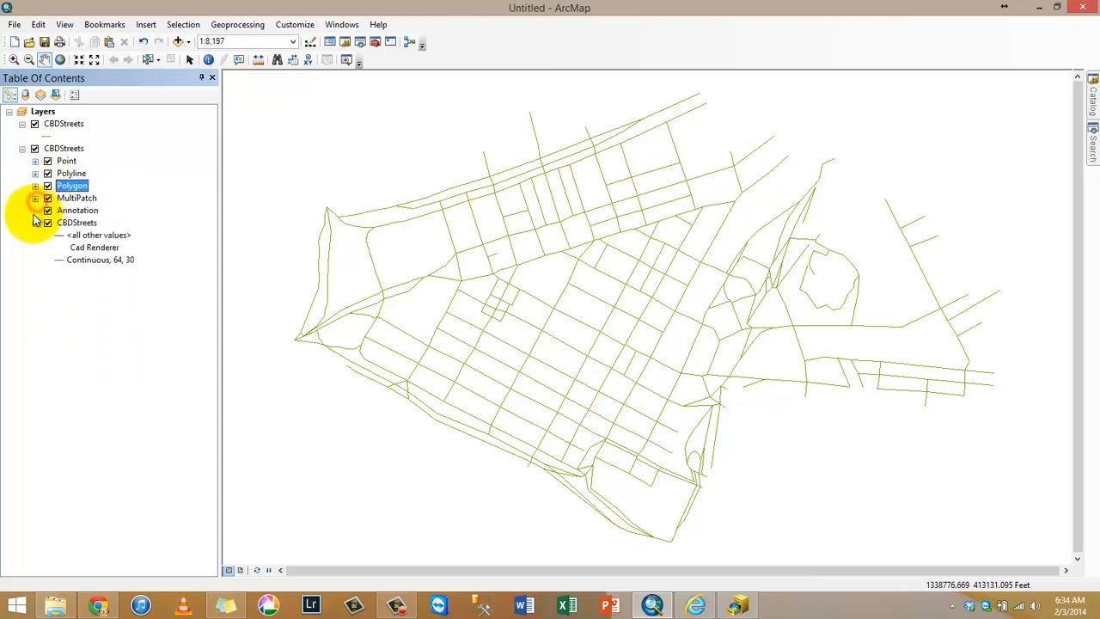
pyautogui.click(35, 222)
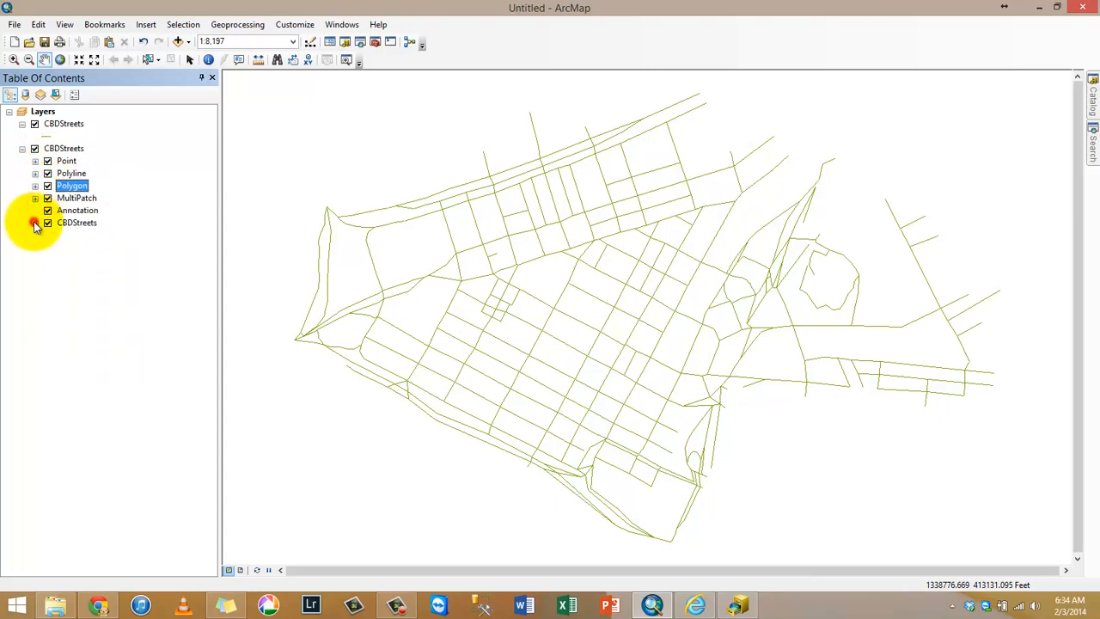
# - Turn off the original CBDStreets layer and check the symbology of the CBDStreets sublayer in the CAD group
pyautogui.click(75, 152)
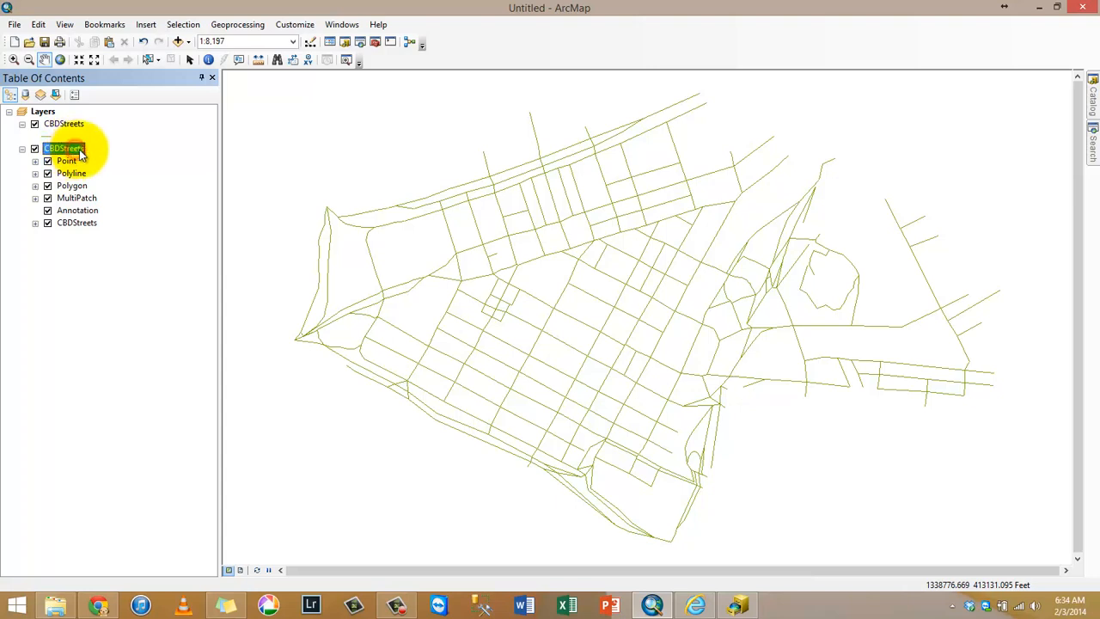
pyautogui.click(34, 124)
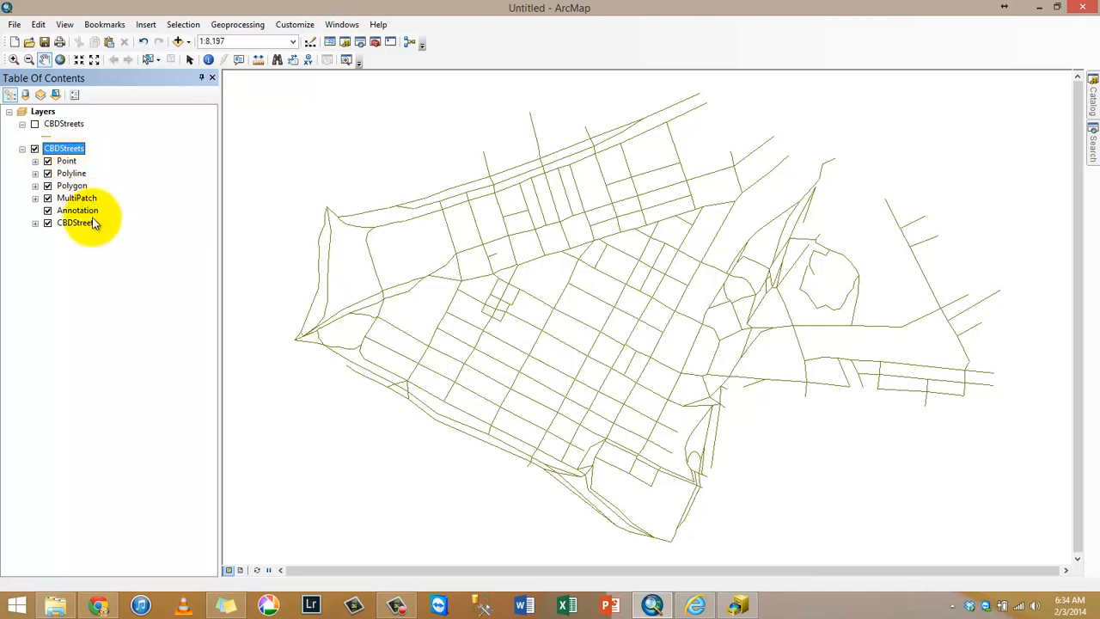
pyautogui.click(33, 229)
pyautogui.click(35, 223)
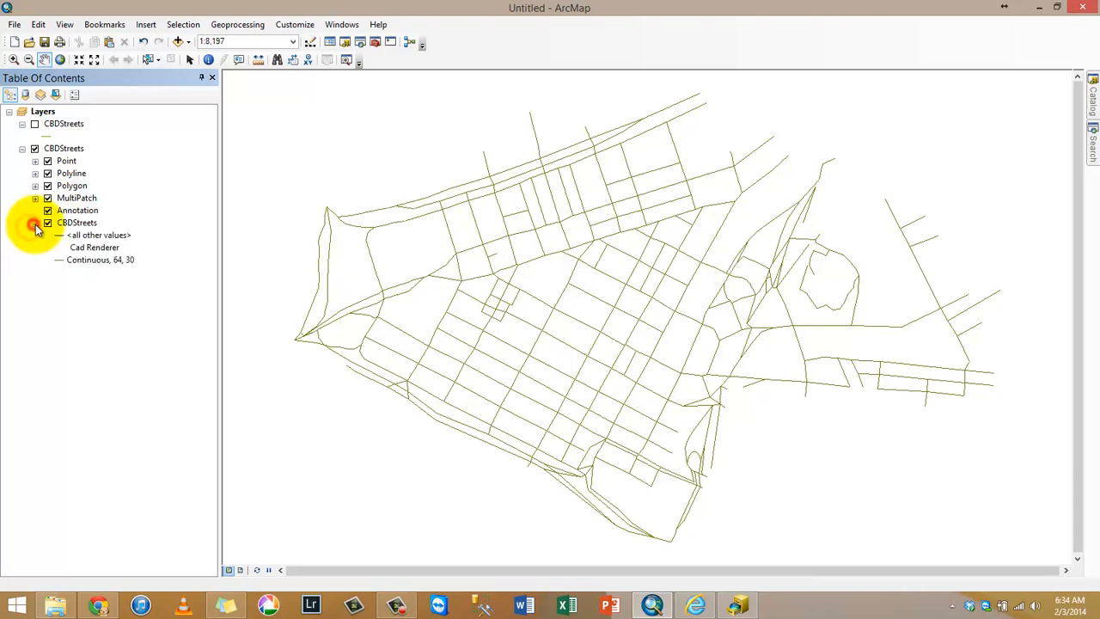
pyautogui.click(35, 223)
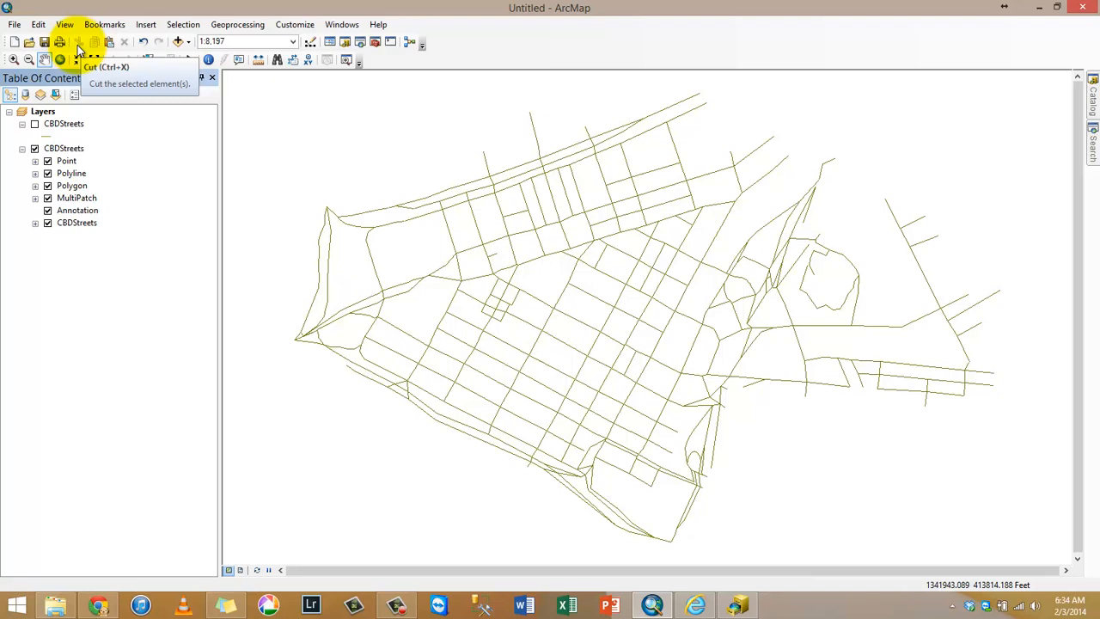
# - Create a new blank map without saving the changes to the untitled document
pyautogui.click(14, 41)
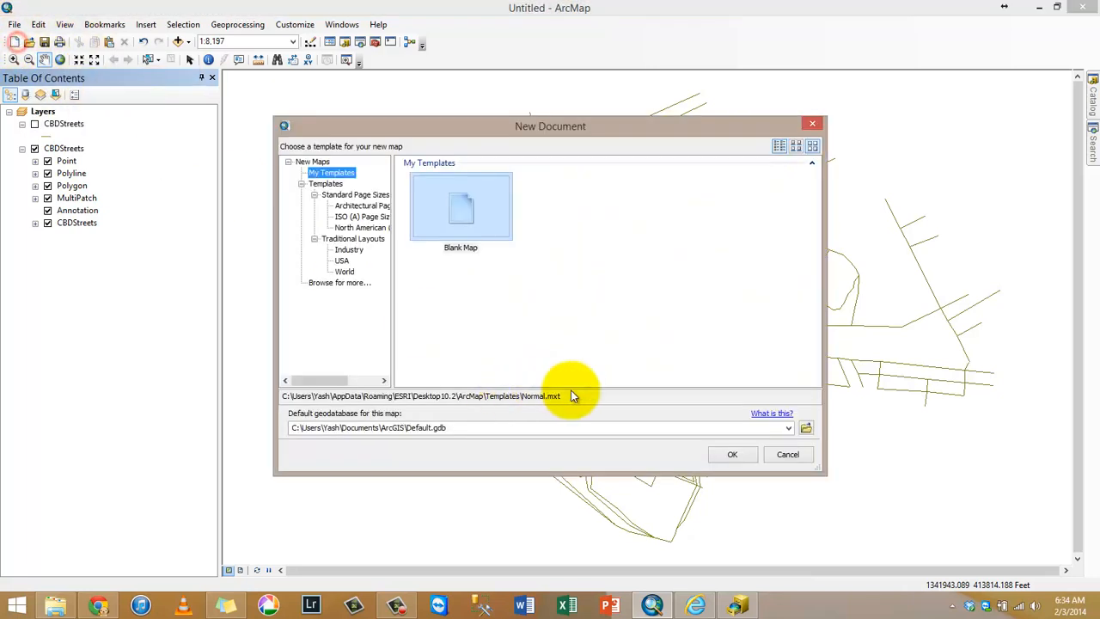
pyautogui.click(726, 455)
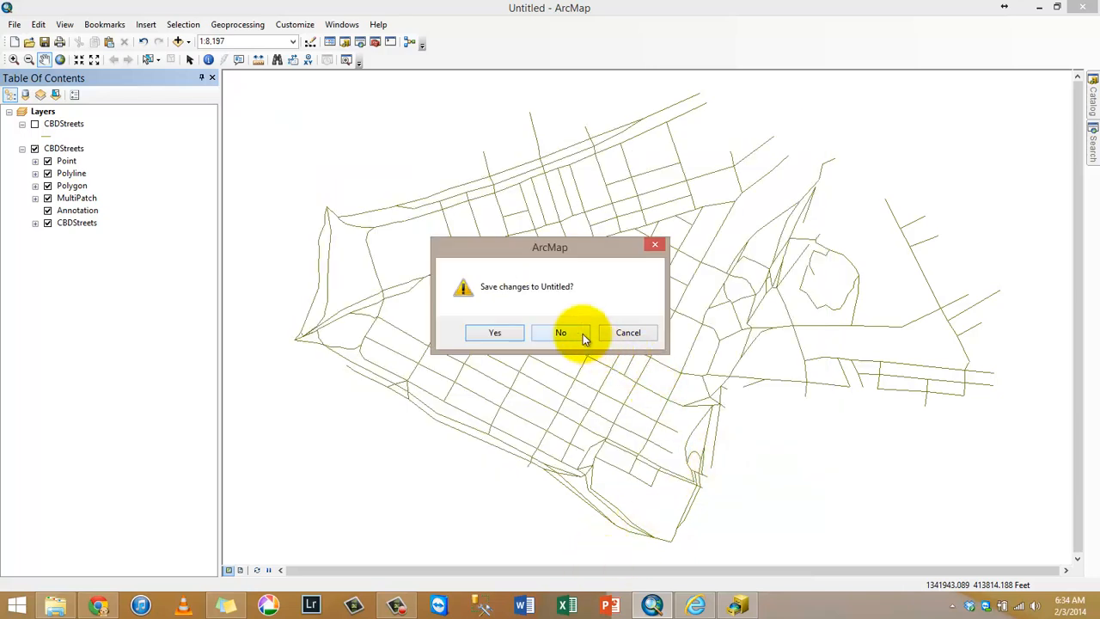
pyautogui.click(582, 335)
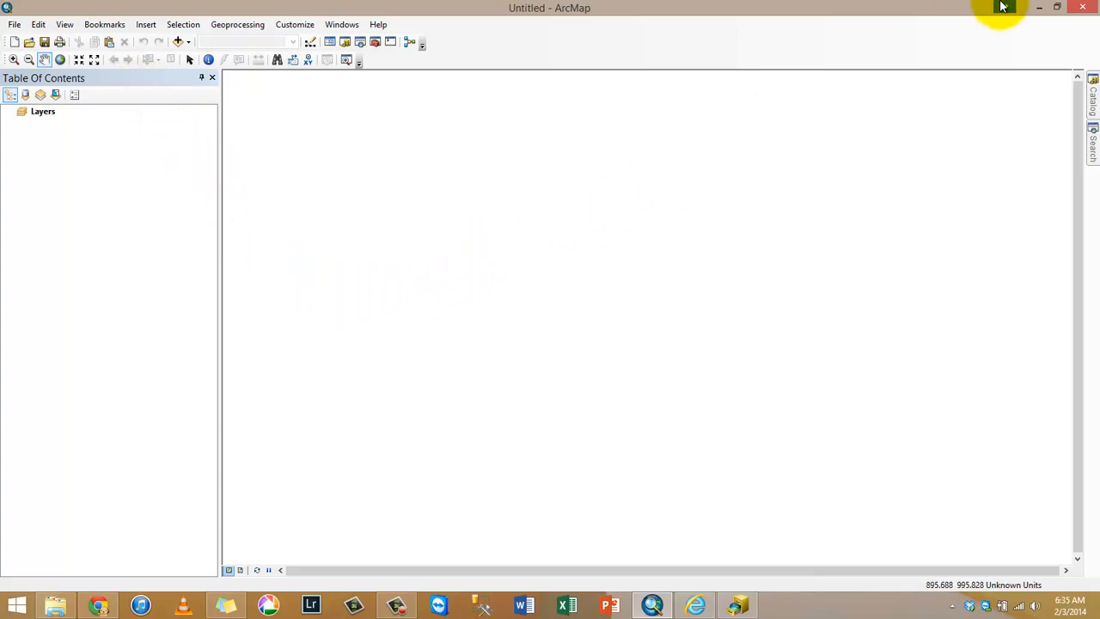
# - Add the Earthquakes.dbf table from the GIST1\Data\DataFiles folder to the map
pyautogui.click(1092, 99)
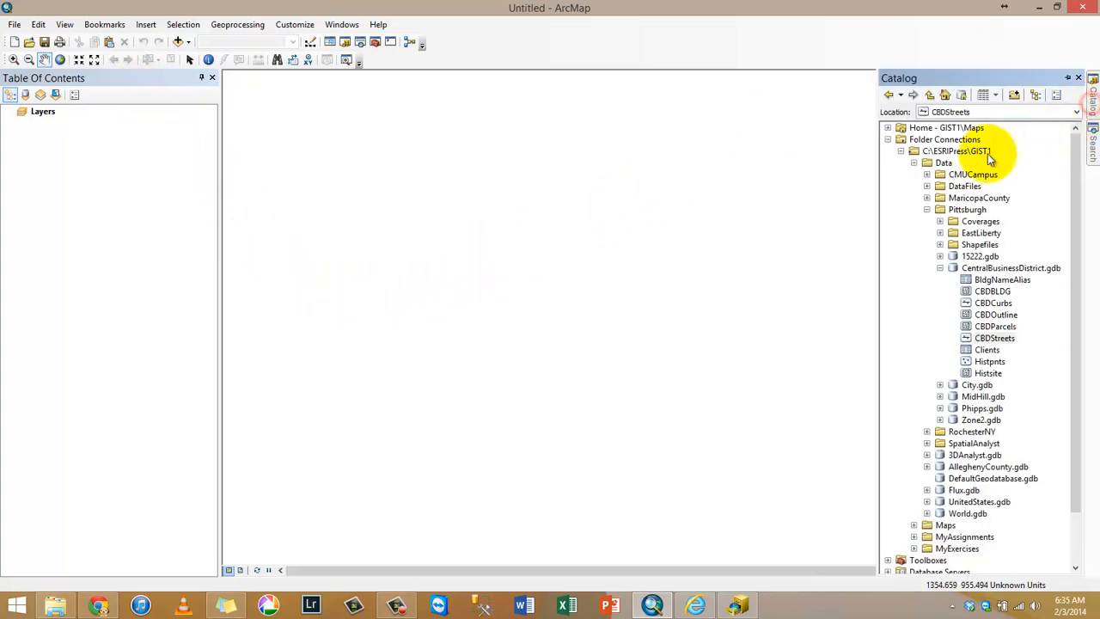
pyautogui.click(944, 163)
pyautogui.click(926, 209)
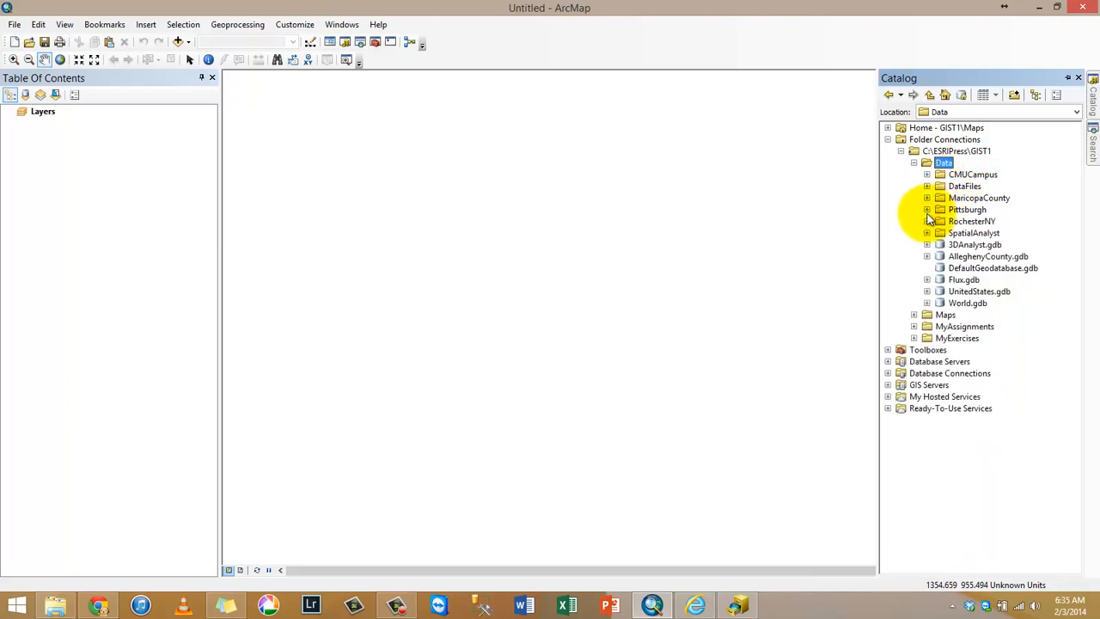
pyautogui.doubleClick(971, 187)
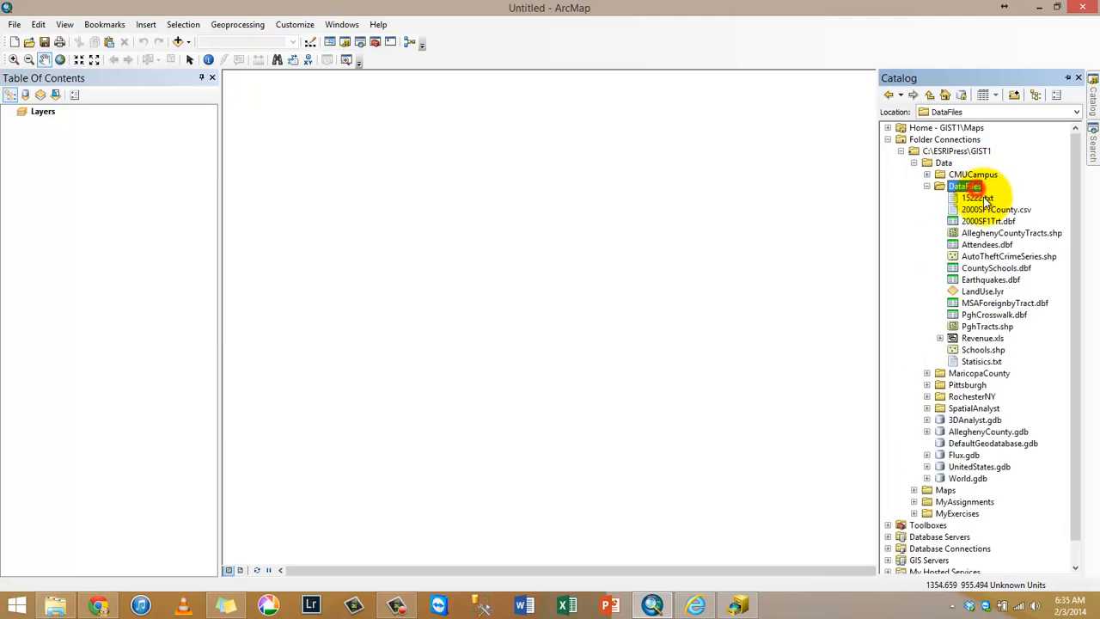
pyautogui.moveTo(984, 280); pyautogui.dragTo(619, 342)
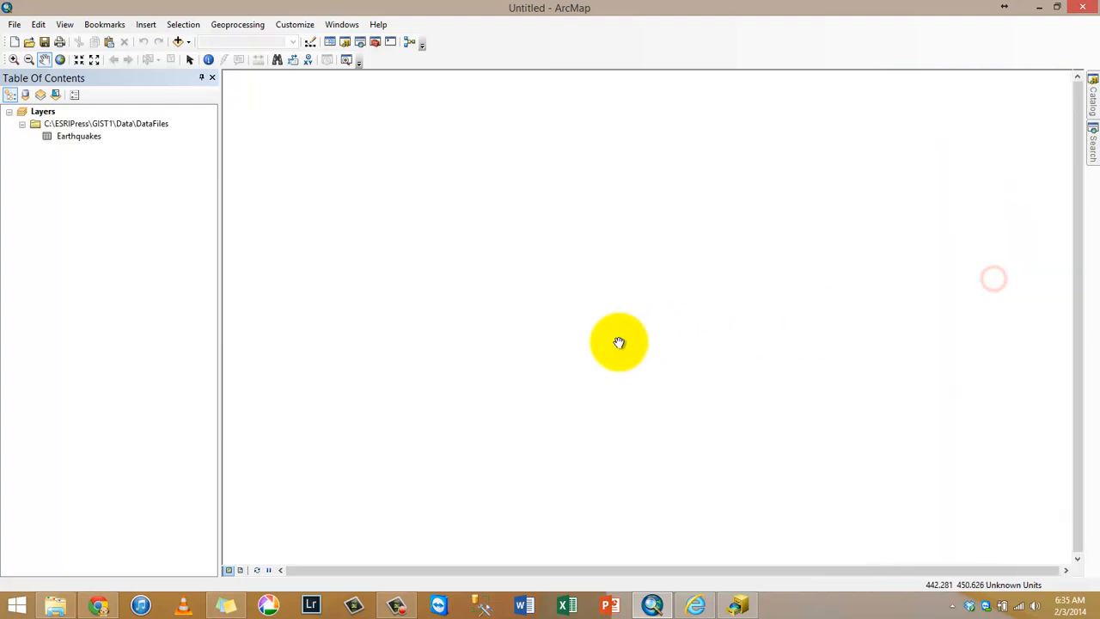
# - Open the Earthquakes attribute table, examine its X and Y coordinate columns, and close it
pyautogui.rightClick(79, 145)
pyautogui.click(118, 148)
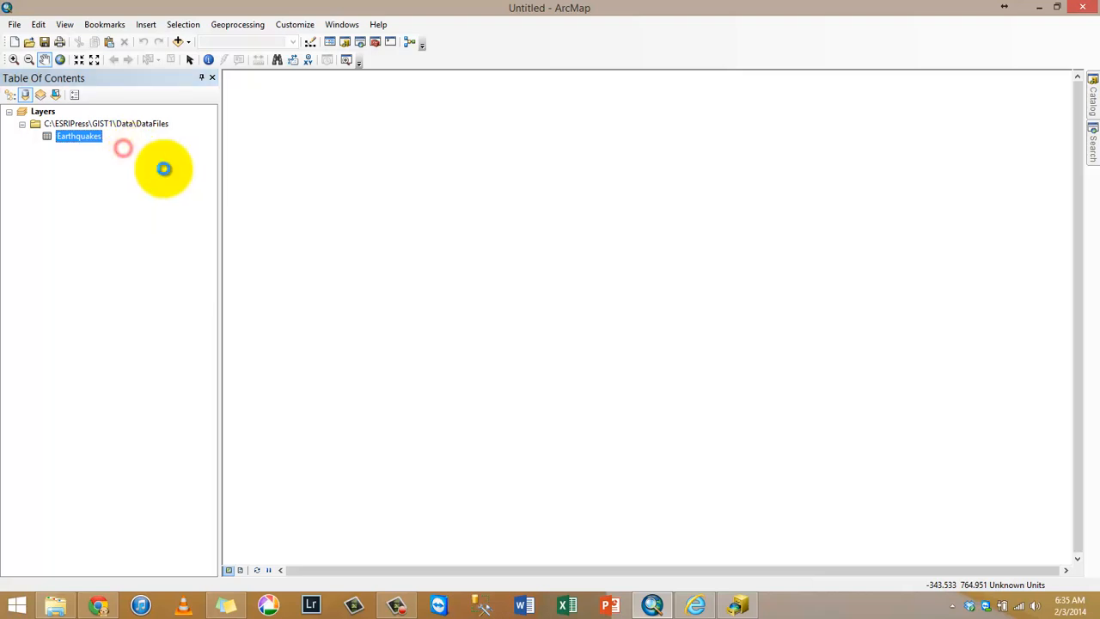
pyautogui.click(512, 270)
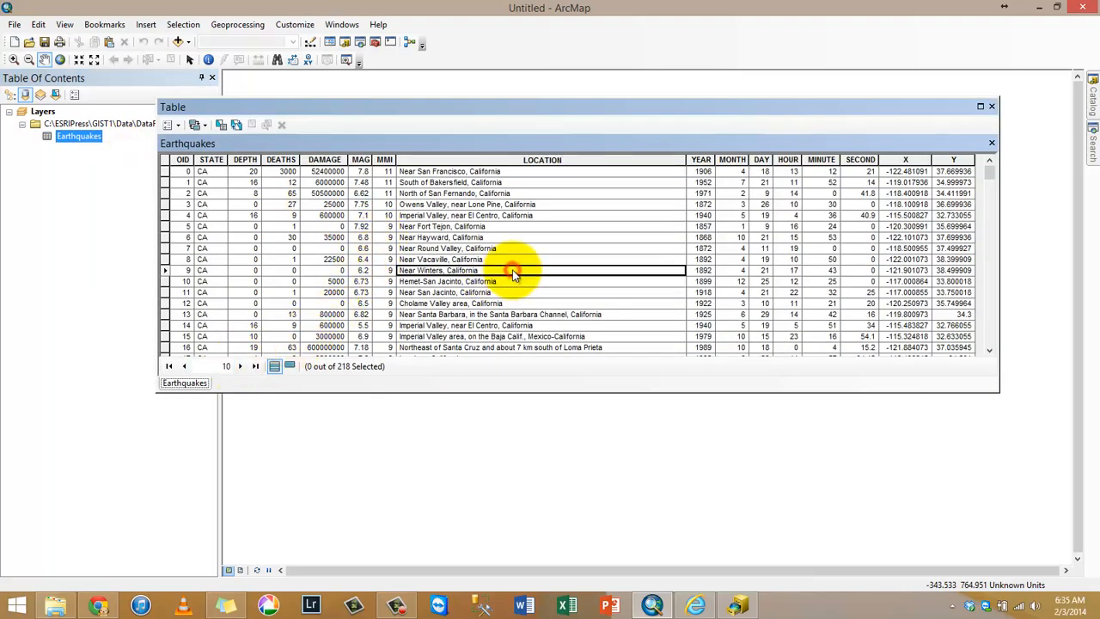
pyautogui.click(904, 160)
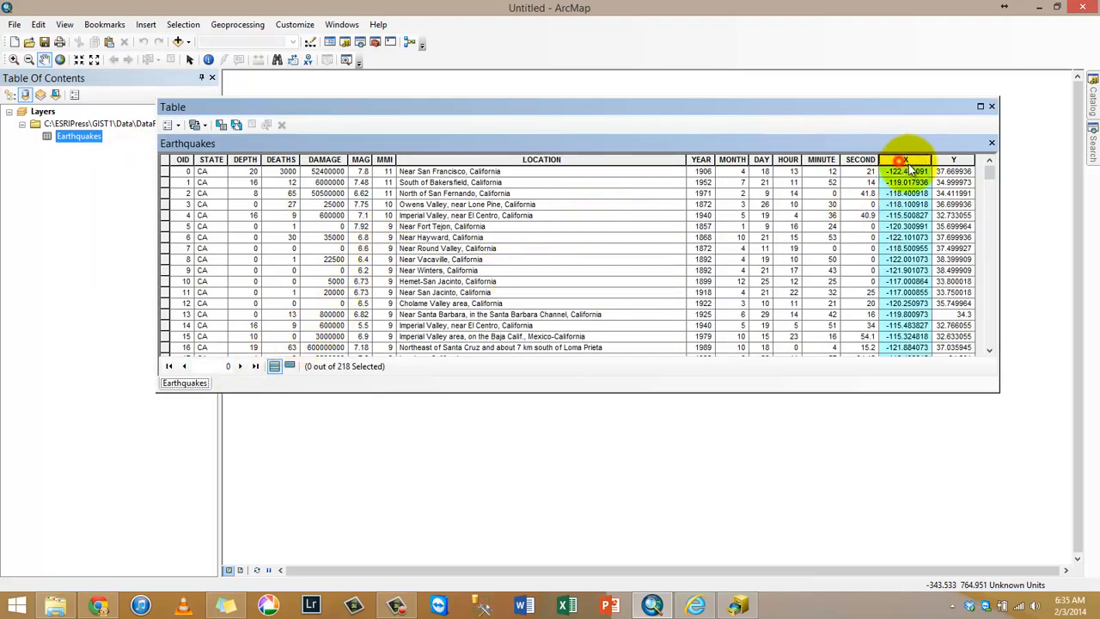
pyautogui.click(951, 161)
pyautogui.click(906, 160)
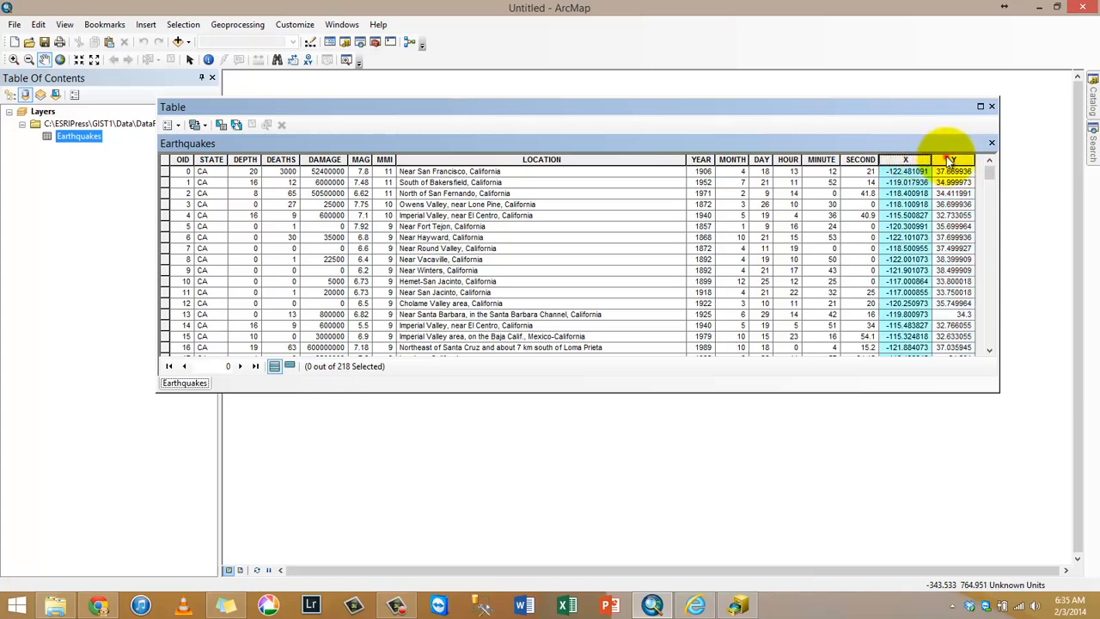
pyautogui.click(952, 161)
pyautogui.click(958, 203)
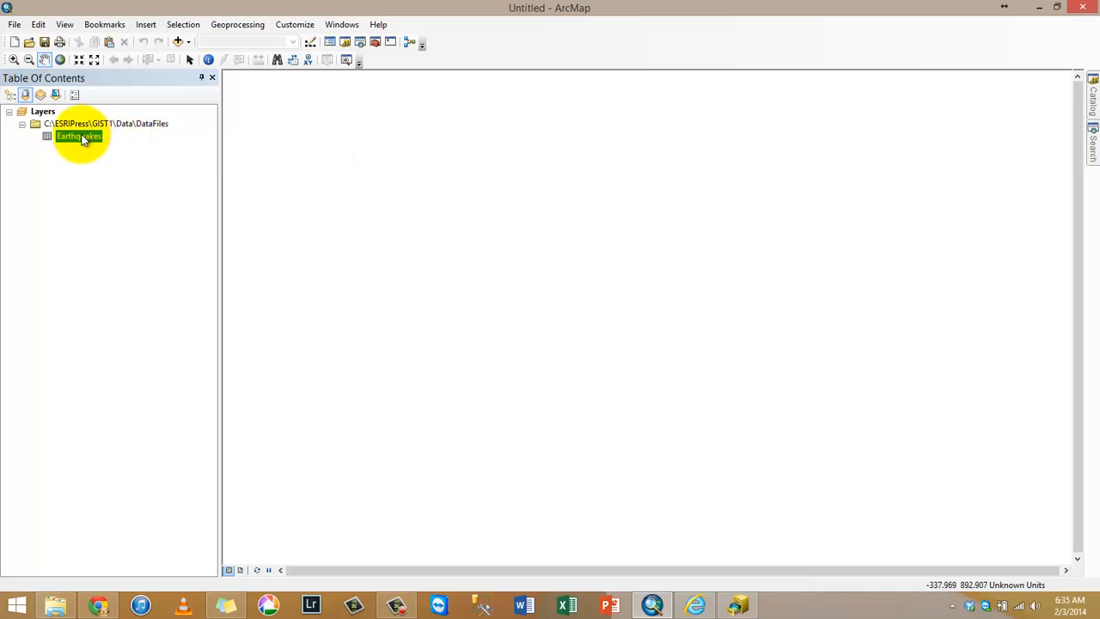
# - Set up Display XY Data for the Earthquakes table with Y as the Y field and GCS_North_American_1983 as the coordinate system
pyautogui.rightClick(82, 140)
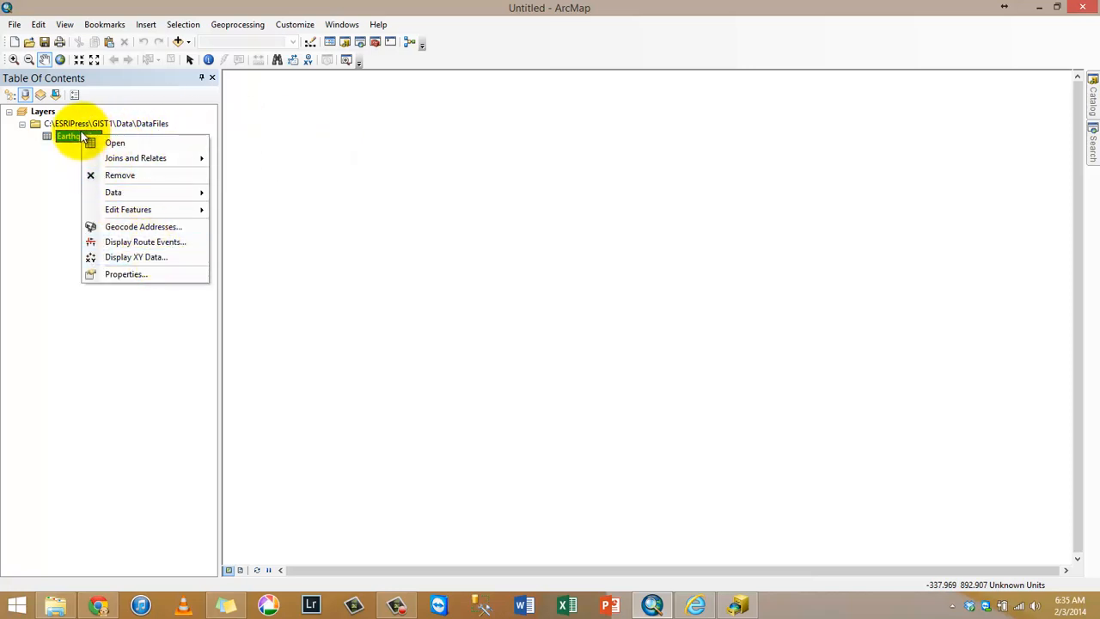
pyautogui.click(56, 176)
pyautogui.rightClick(79, 142)
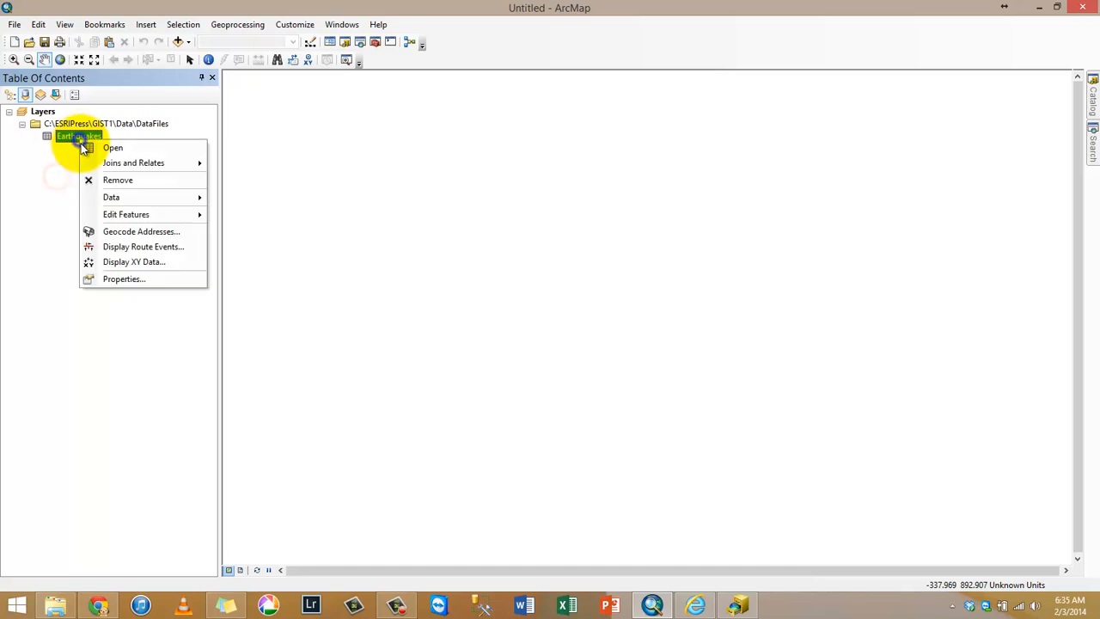
pyautogui.click(120, 262)
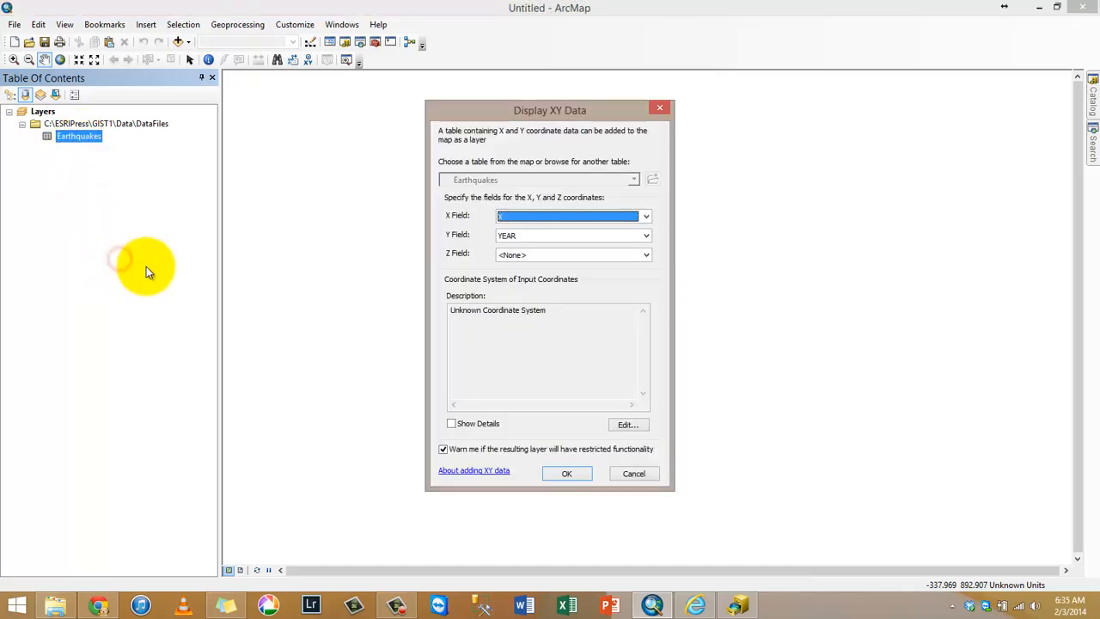
pyautogui.click(519, 234)
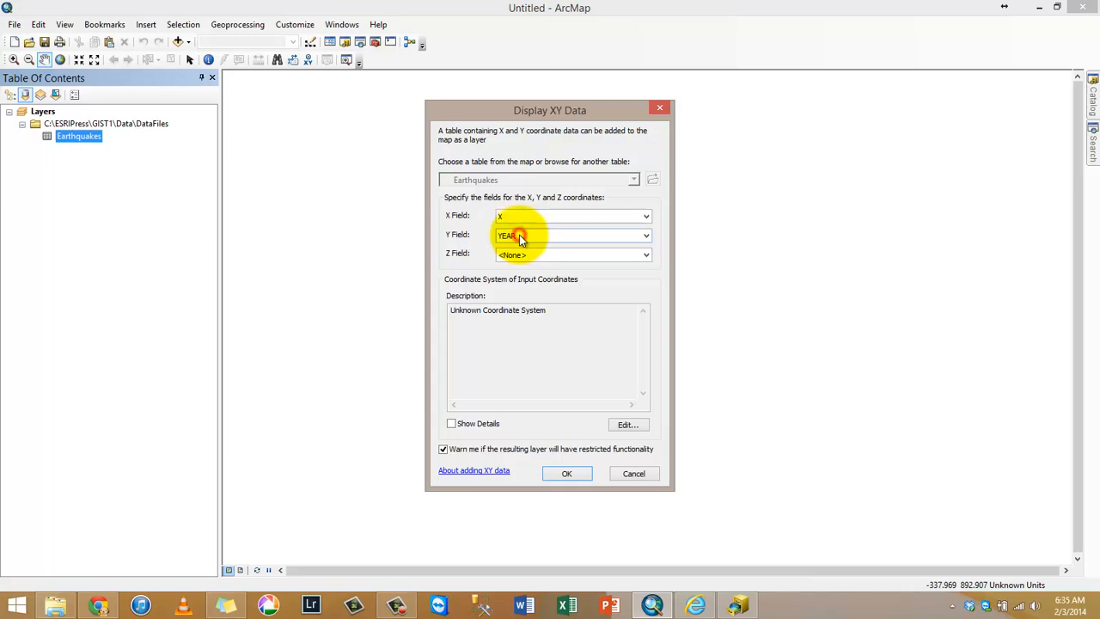
pyautogui.click(508, 354)
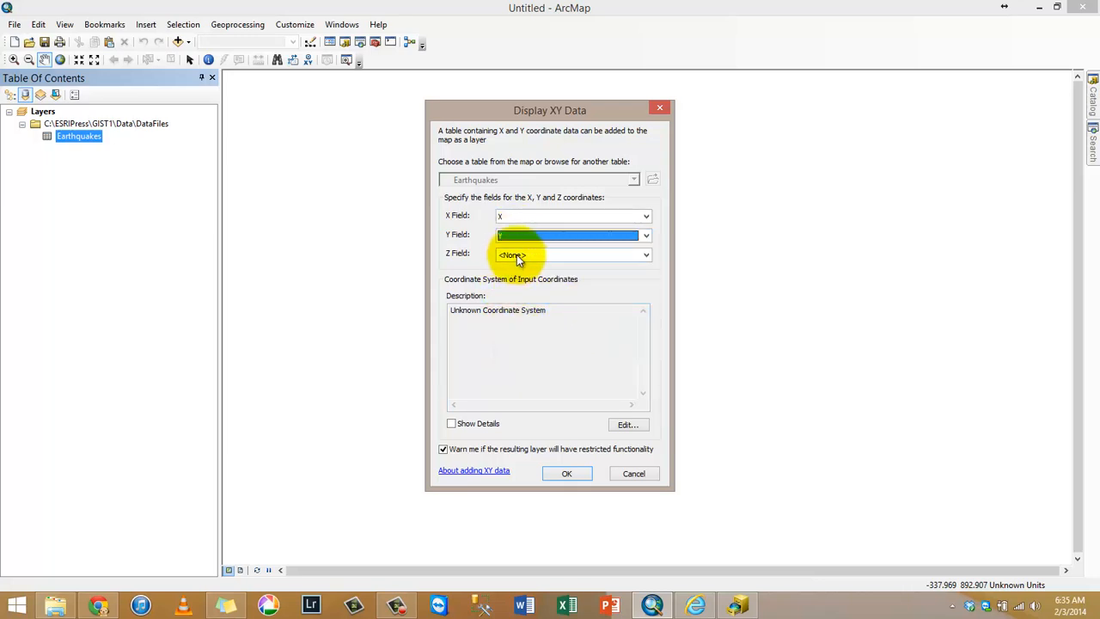
pyautogui.click(627, 424)
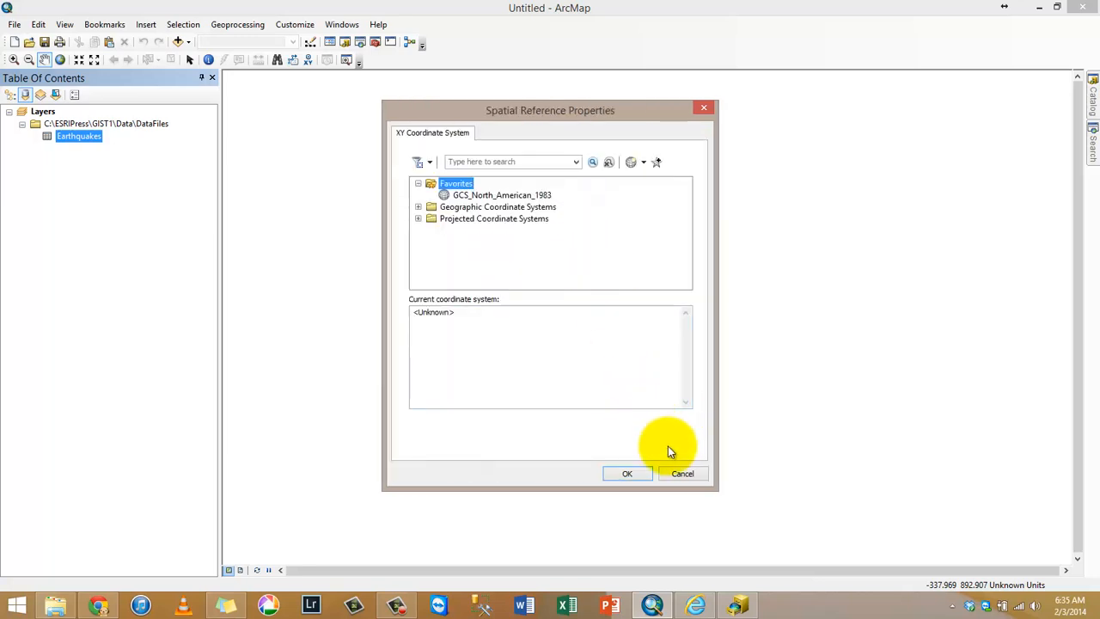
pyautogui.click(482, 196)
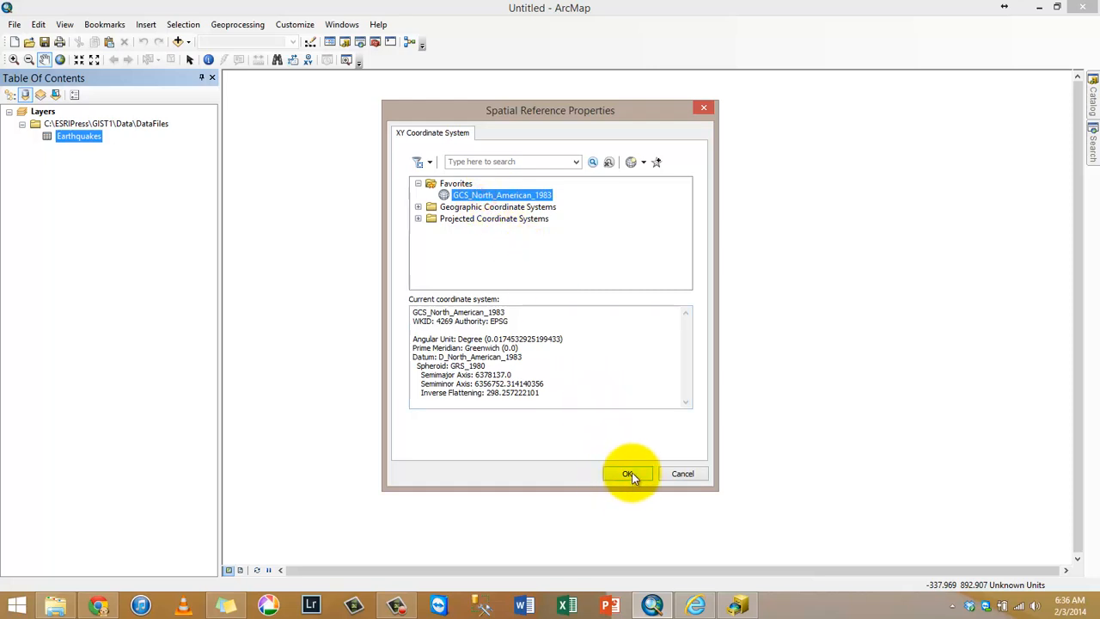
# - Search the coordinate systems for "gcs_north" and expand the North America folder under Geographic Coordinate Systems
pyautogui.click(503, 161)
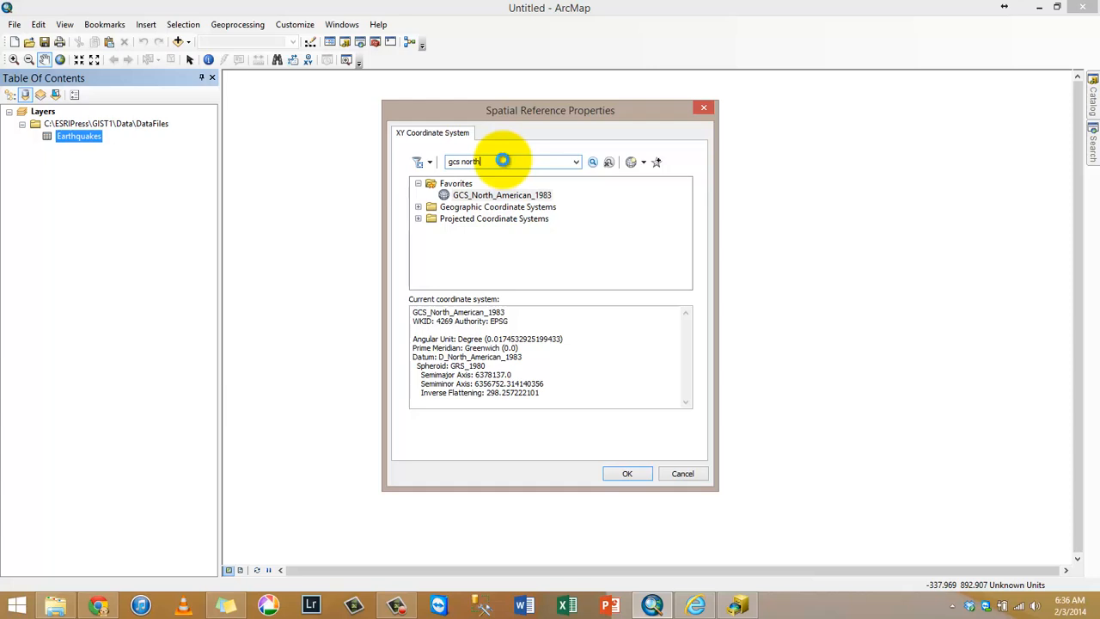
pyautogui.press('Return')
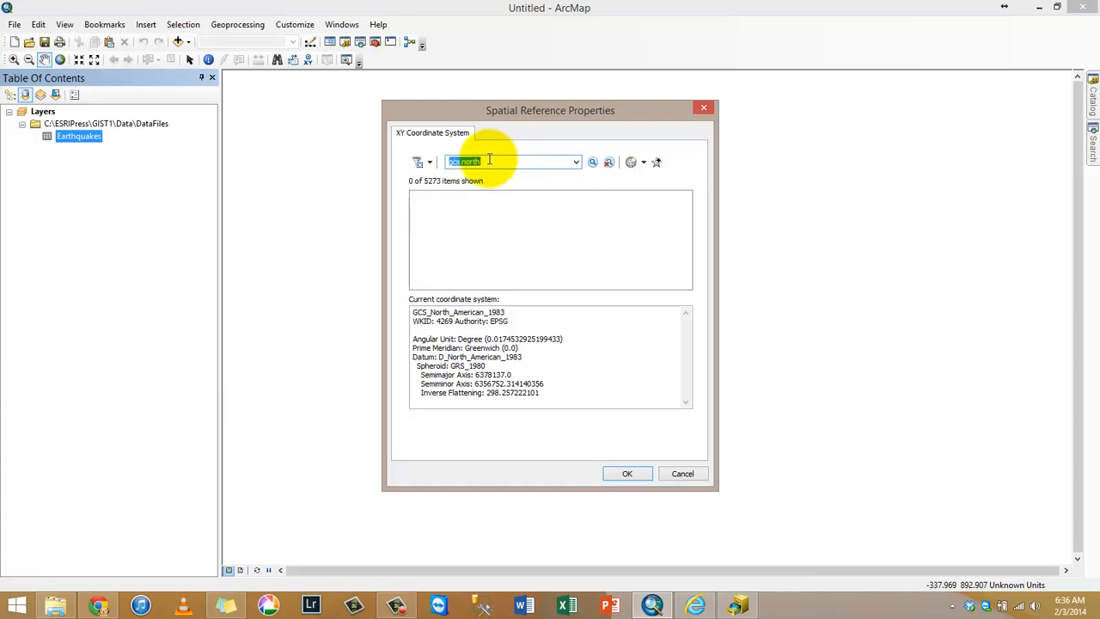
pyautogui.click(460, 162)
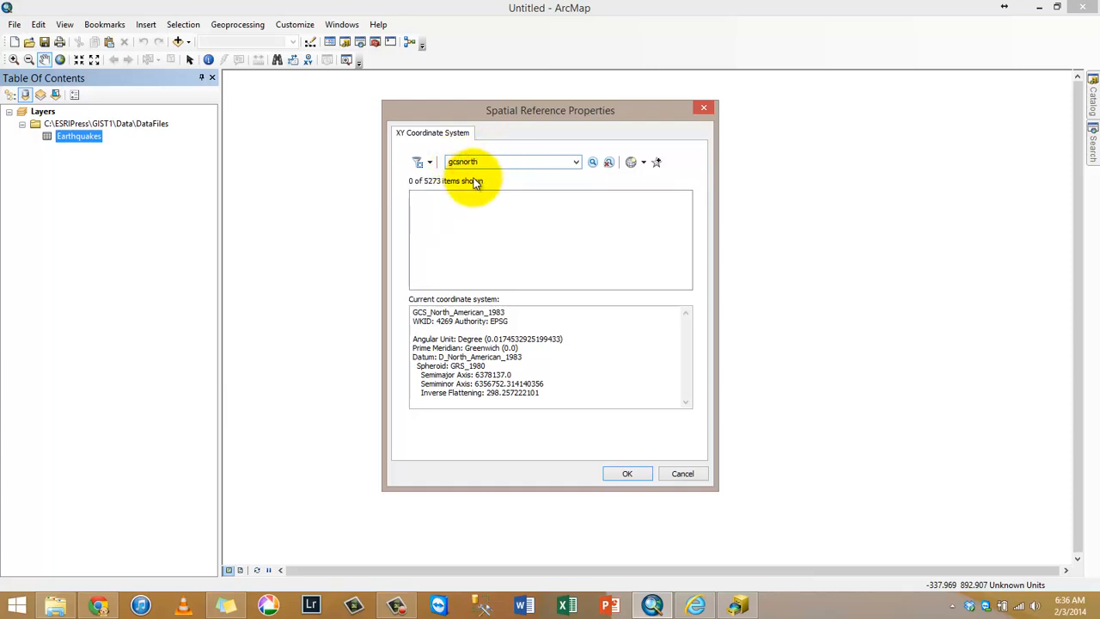
pyautogui.press('Return')
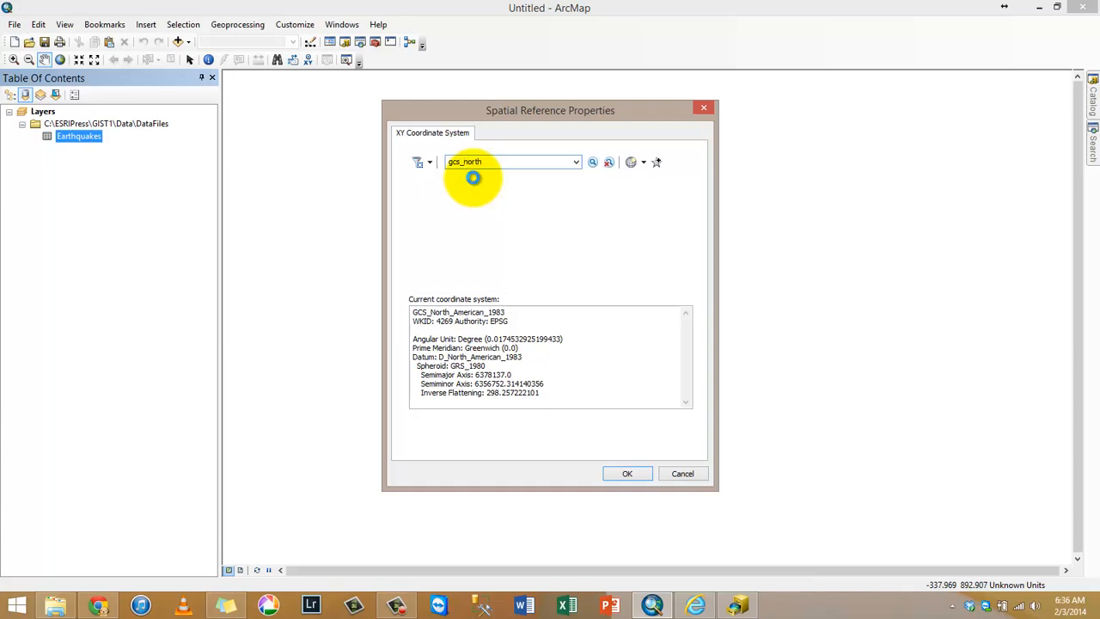
pyautogui.doubleClick(492, 209)
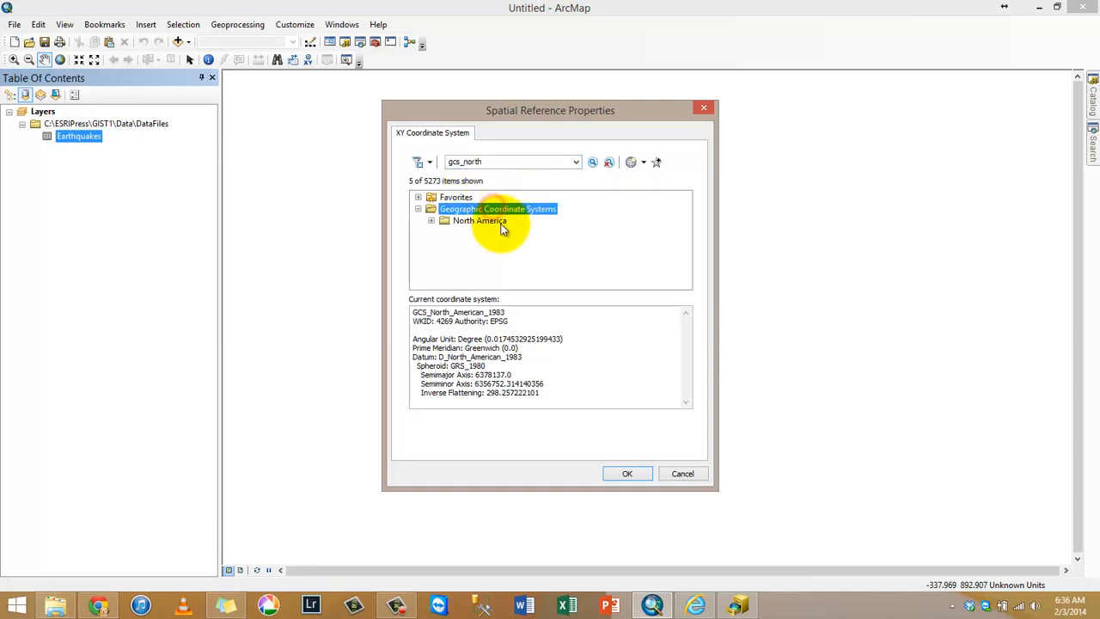
pyautogui.doubleClick(496, 221)
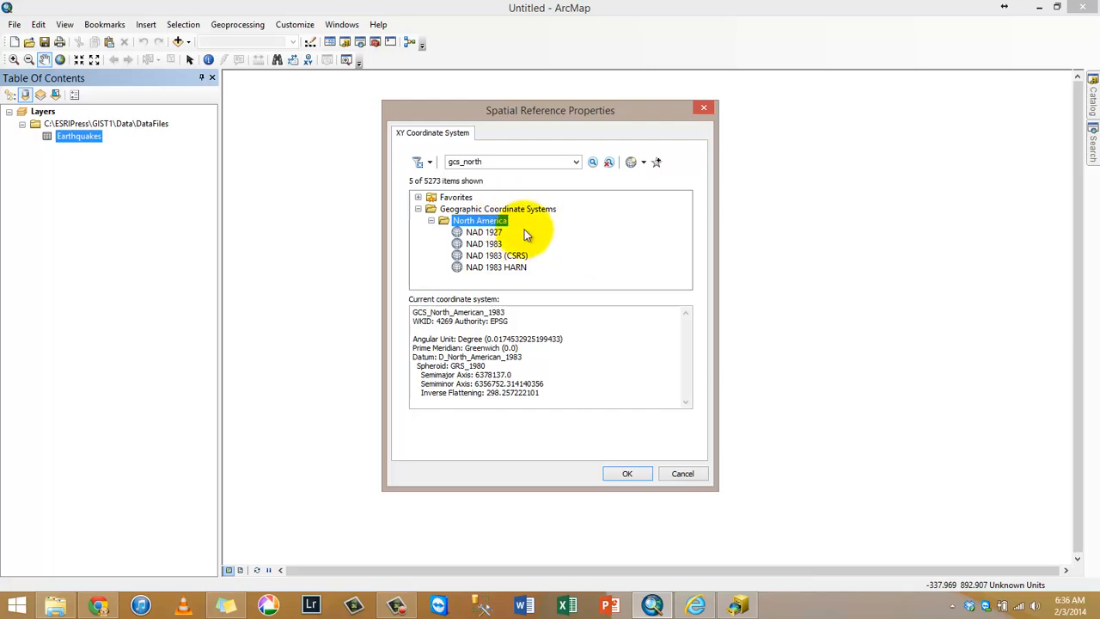
# - Search the coordinate systems for "GCS" and browse the geographic and projected folders in the results
pyautogui.moveTo(491, 163); pyautogui.dragTo(437, 164)
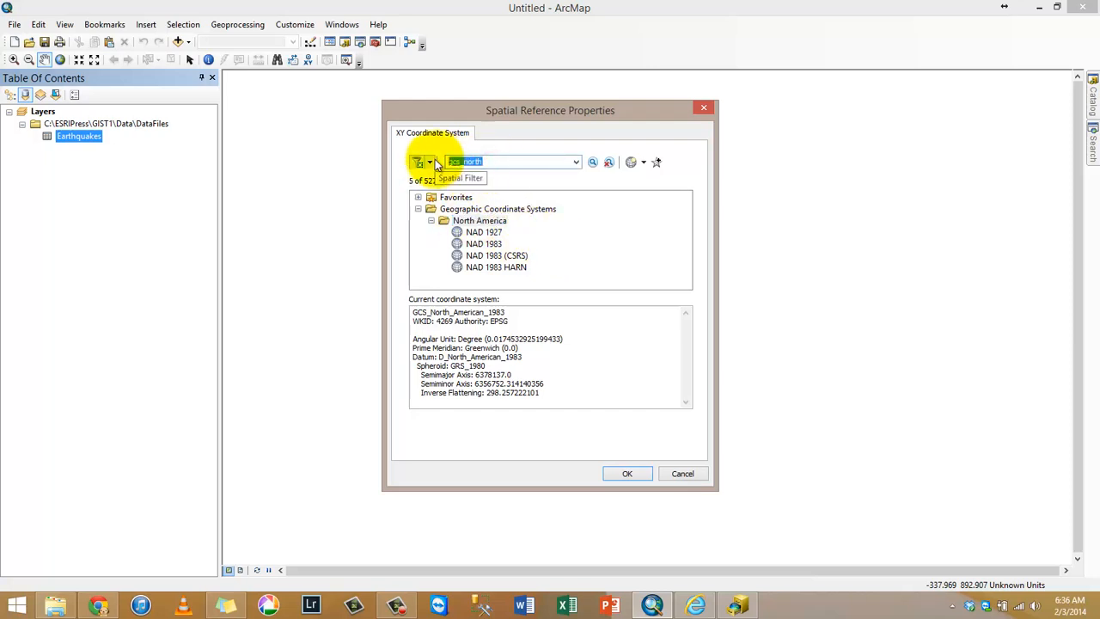
pyautogui.click(434, 161)
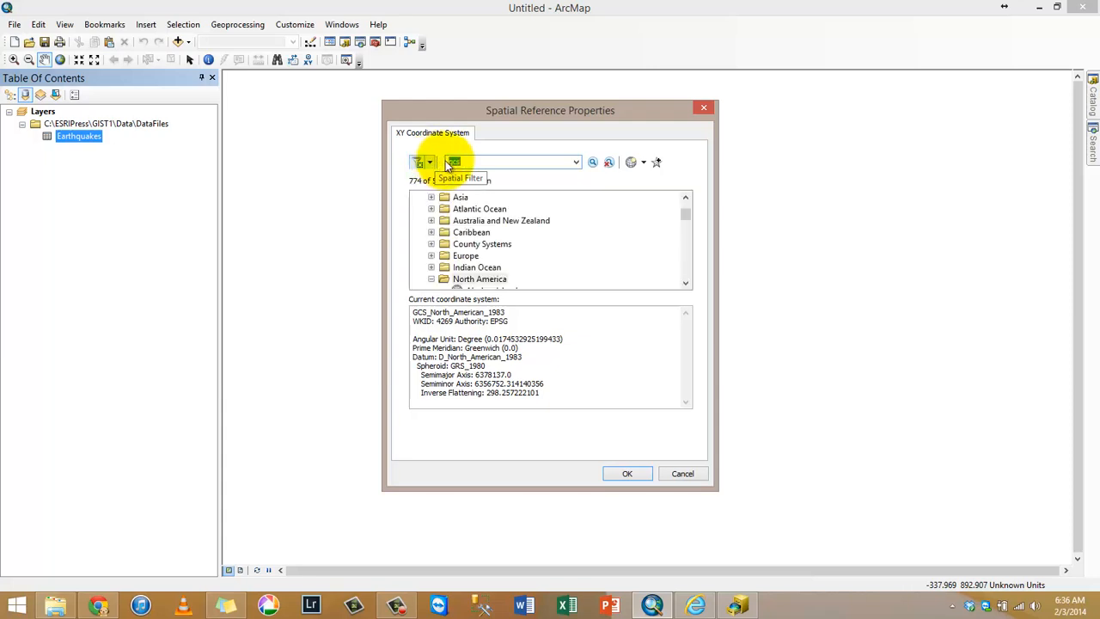
pyautogui.click(685, 283)
pyautogui.moveTo(692, 285); pyautogui.dragTo(692, 285)
pyautogui.moveTo(685, 239); pyautogui.dragTo(697, 273)
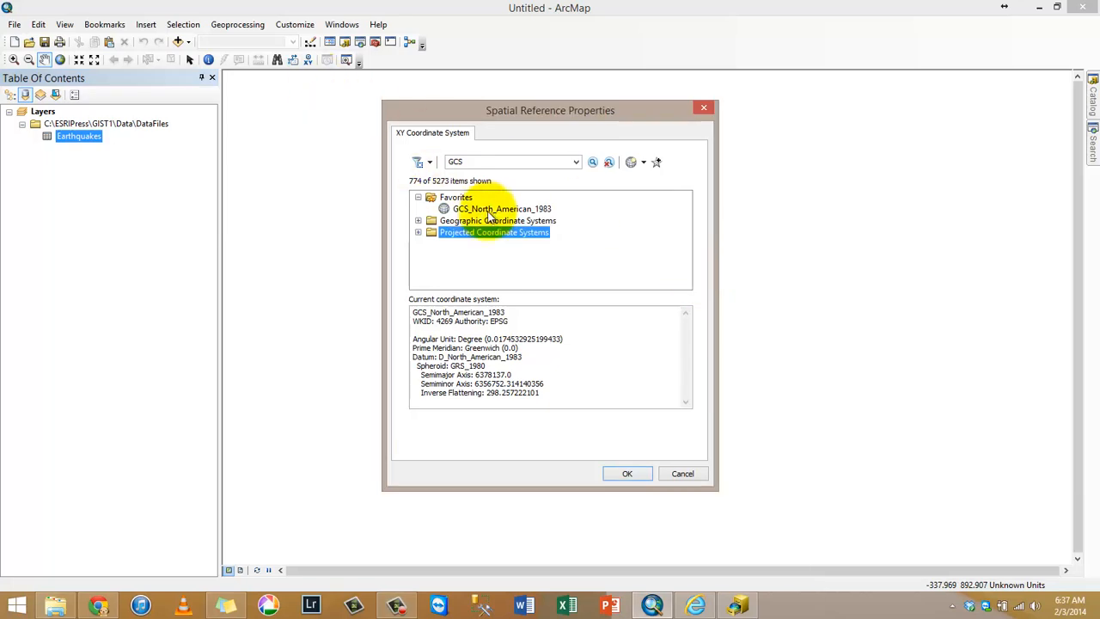
# - Choose GCS_North_American_1983 from the favorites as the input coordinate system and plot the Earthquakes table as XY points
pyautogui.click(489, 209)
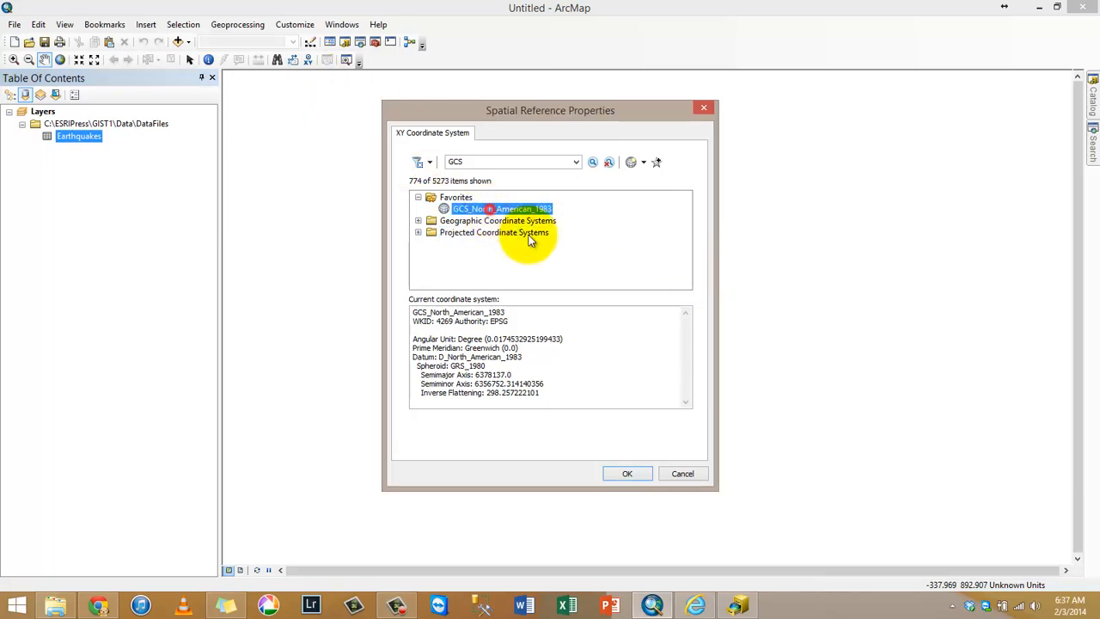
pyautogui.click(629, 475)
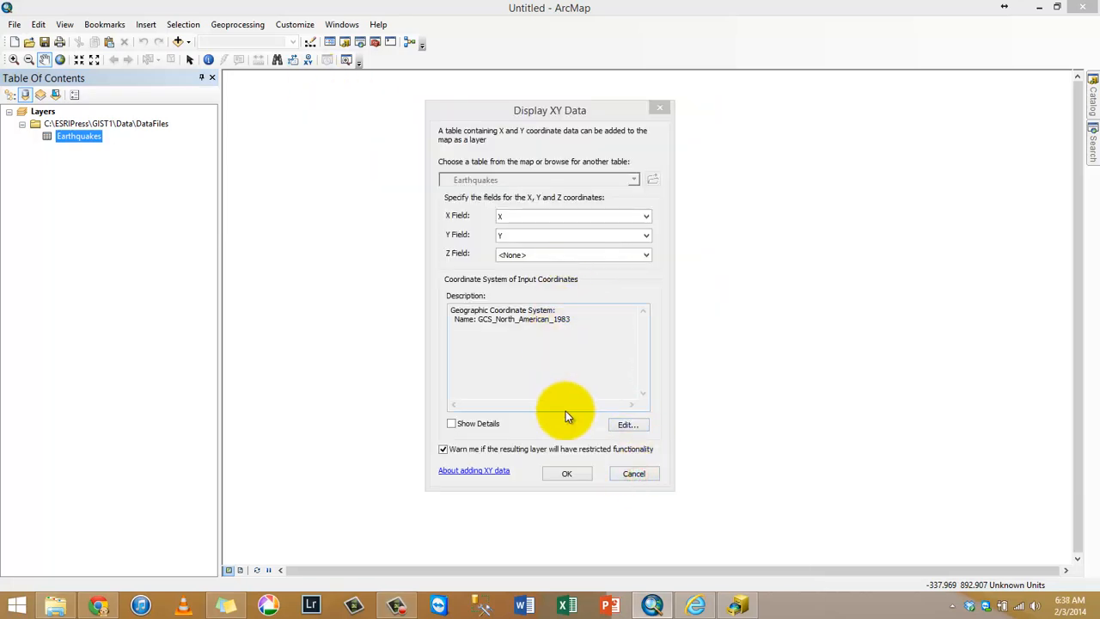
pyautogui.click(576, 470)
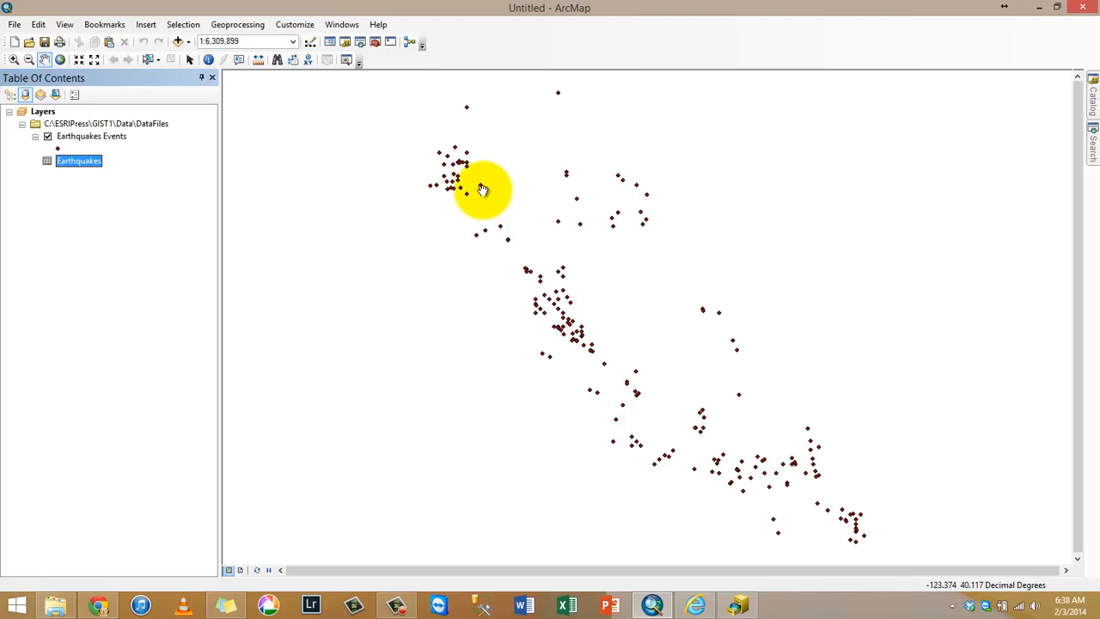
# - Add the CACounties feature class from UnitedStates.gdb to the map
pyautogui.rightClick(89, 137)
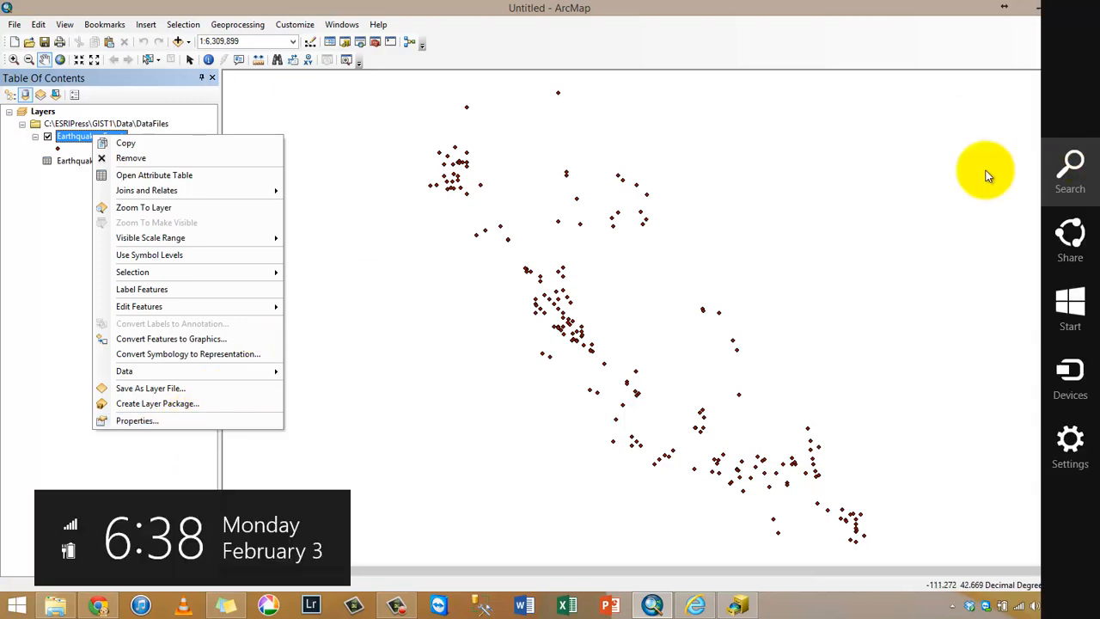
pyautogui.click(1092, 99)
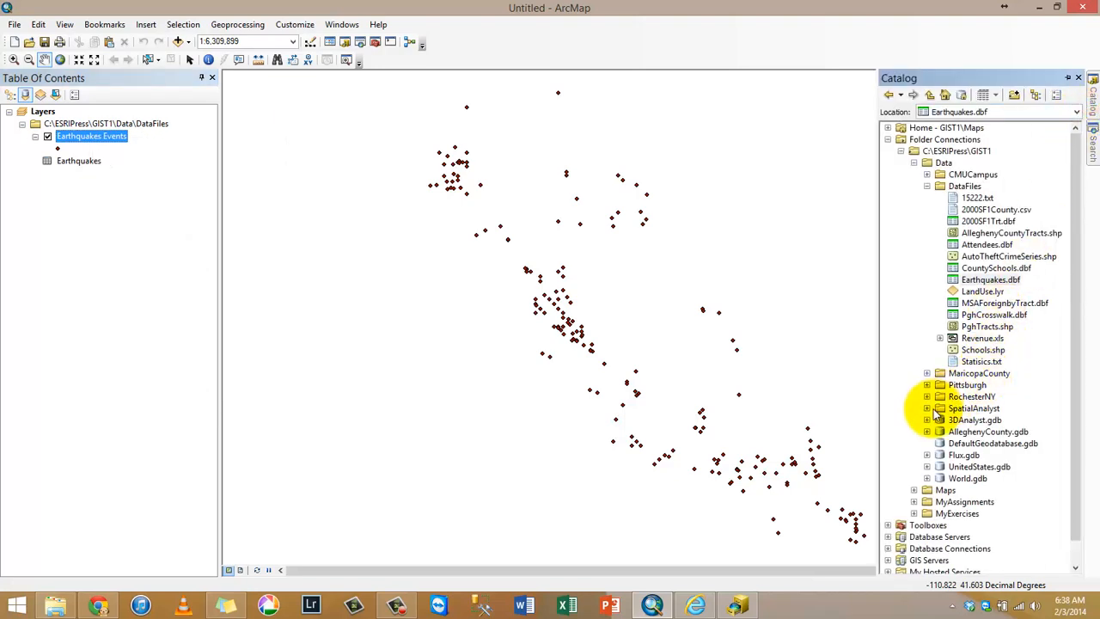
pyautogui.click(929, 467)
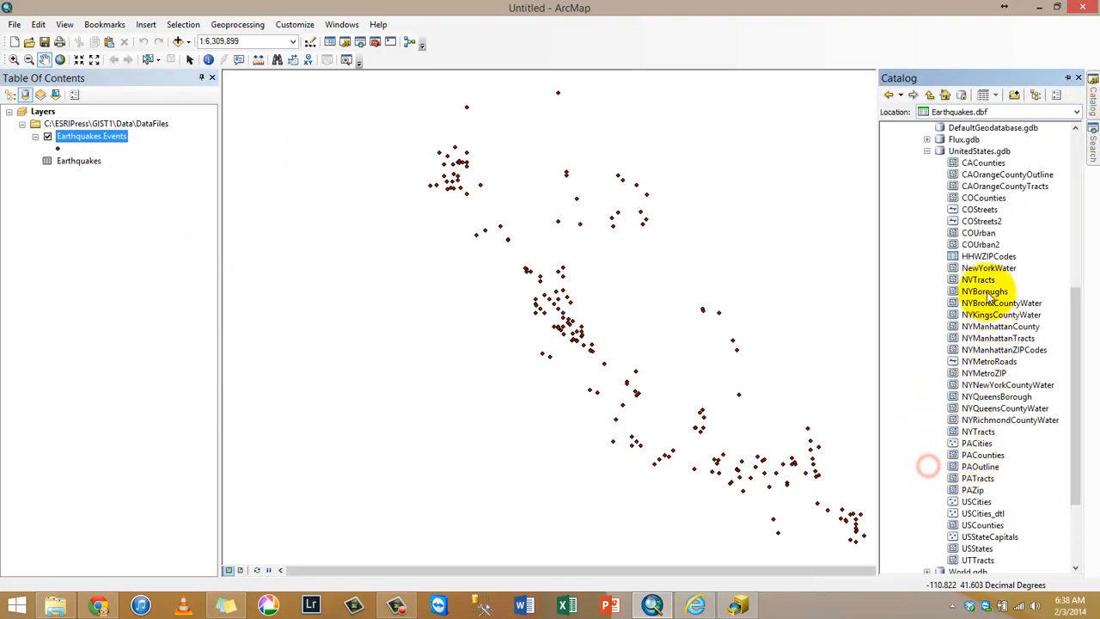
pyautogui.moveTo(982, 163); pyautogui.dragTo(713, 270)
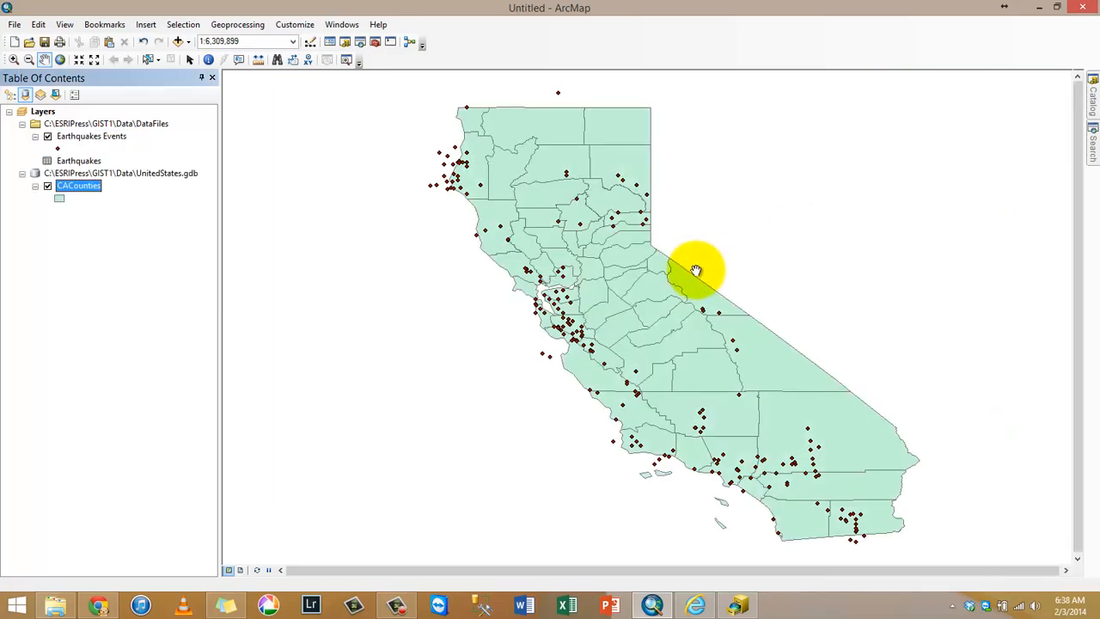
pyautogui.rightClick(108, 137)
pyautogui.click(41, 112)
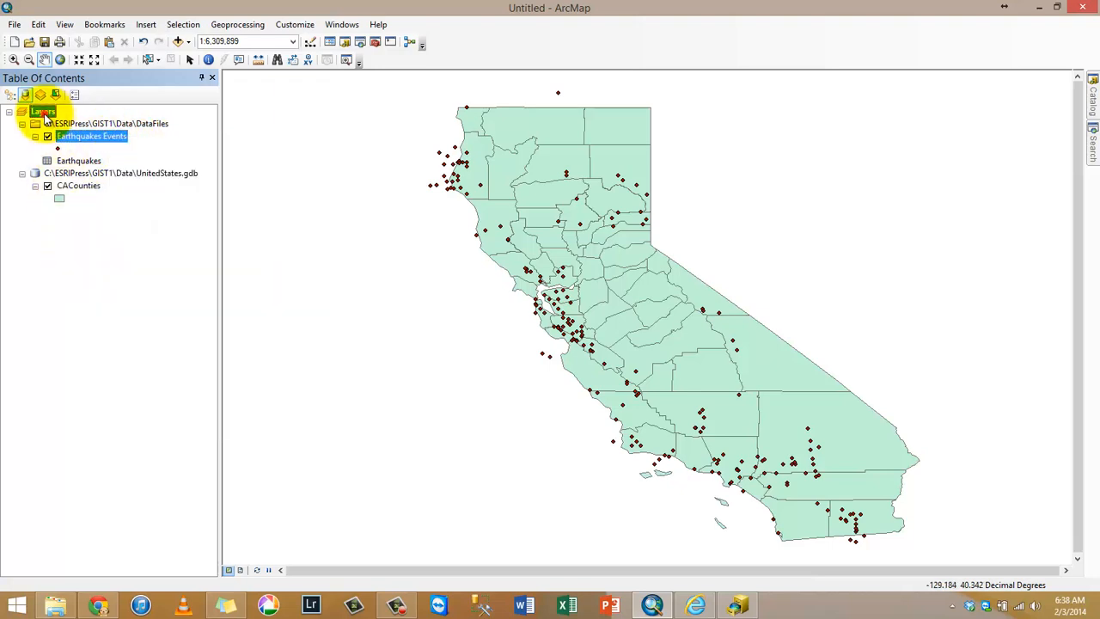
pyautogui.click(107, 139)
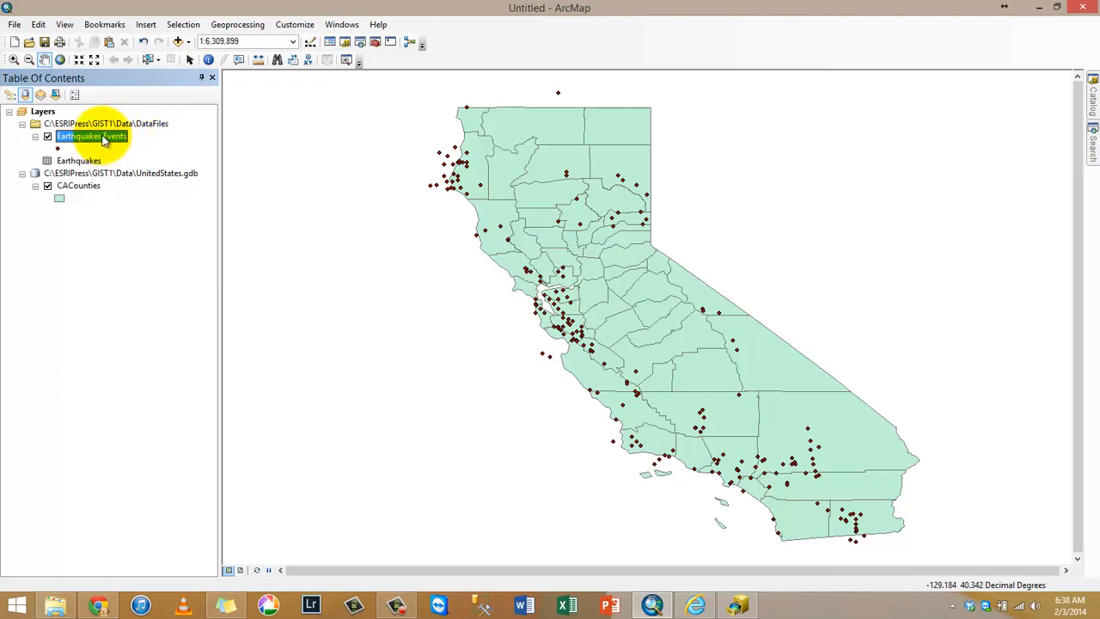
# - Collapse UnitedStates.gdb in the catalog, then refresh the DataFiles folder and check its contents around Earthquakes.dbf
pyautogui.click(1091, 96)
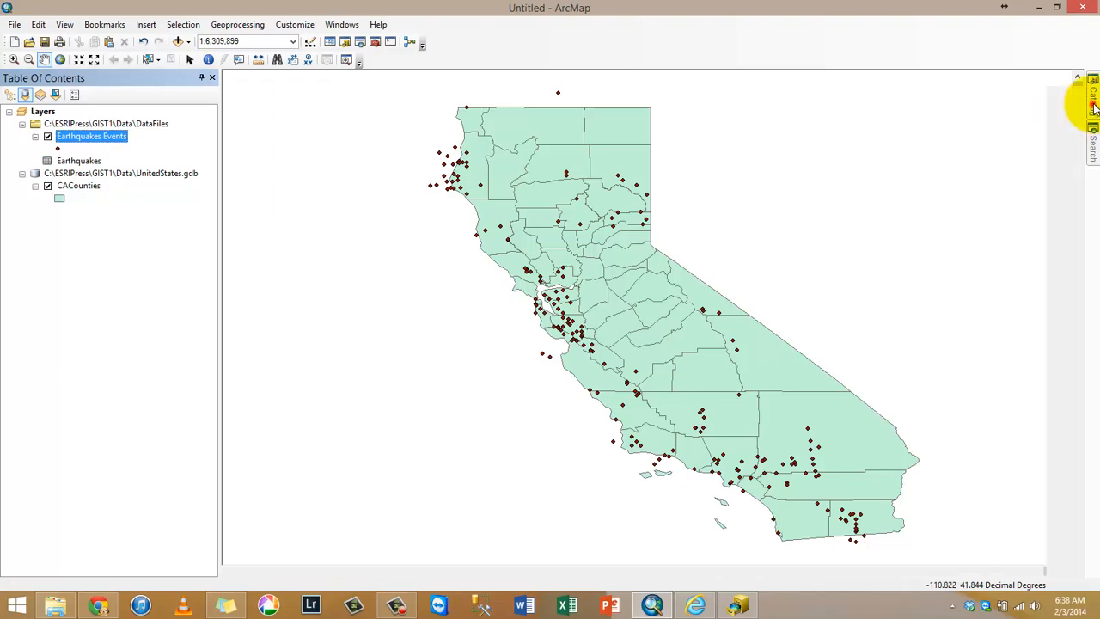
pyautogui.click(926, 150)
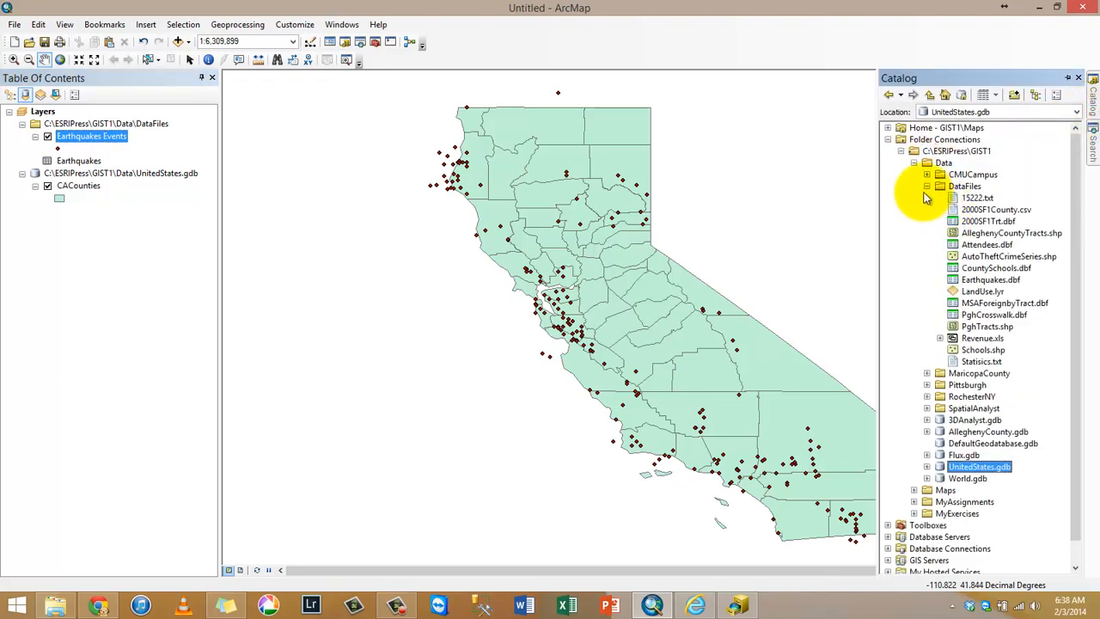
pyautogui.rightClick(973, 187)
pyautogui.click(1022, 252)
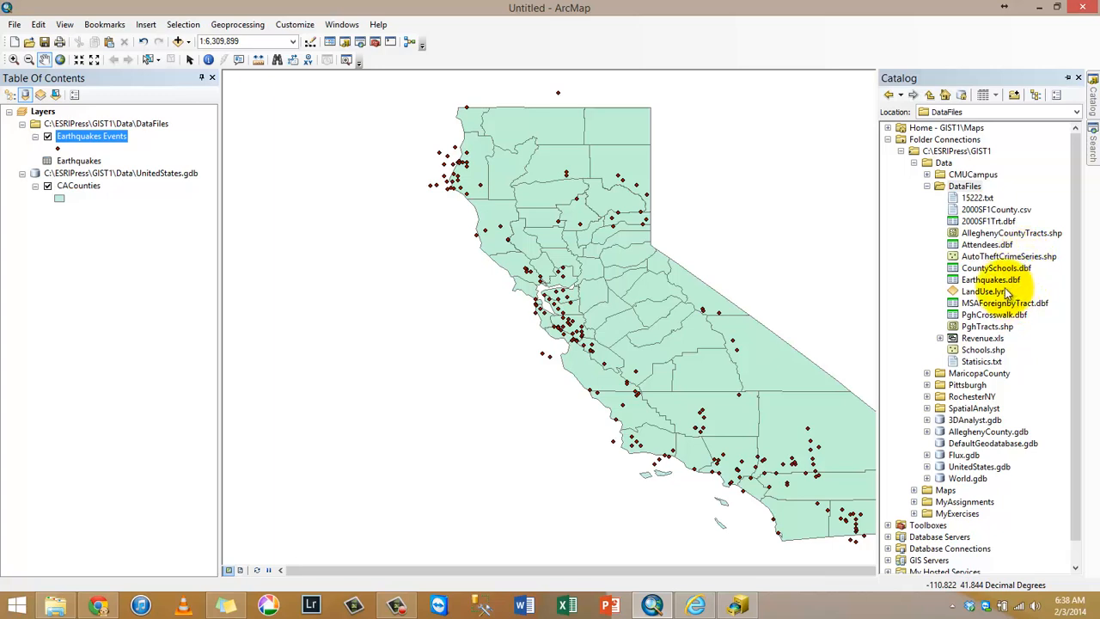
pyautogui.click(1000, 280)
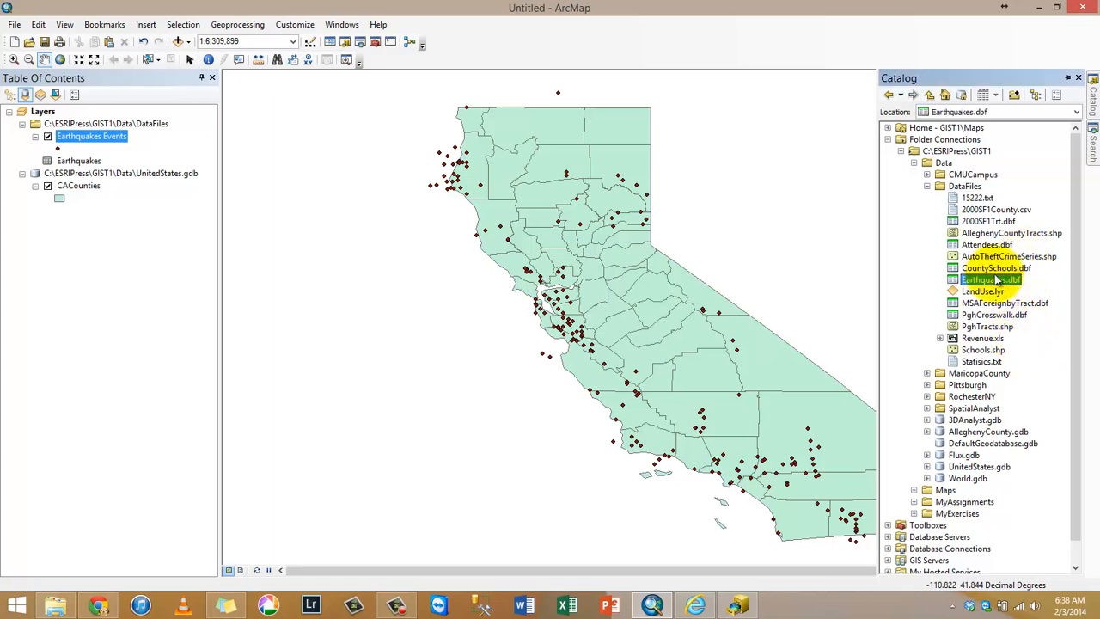
pyautogui.rightClick(965, 186)
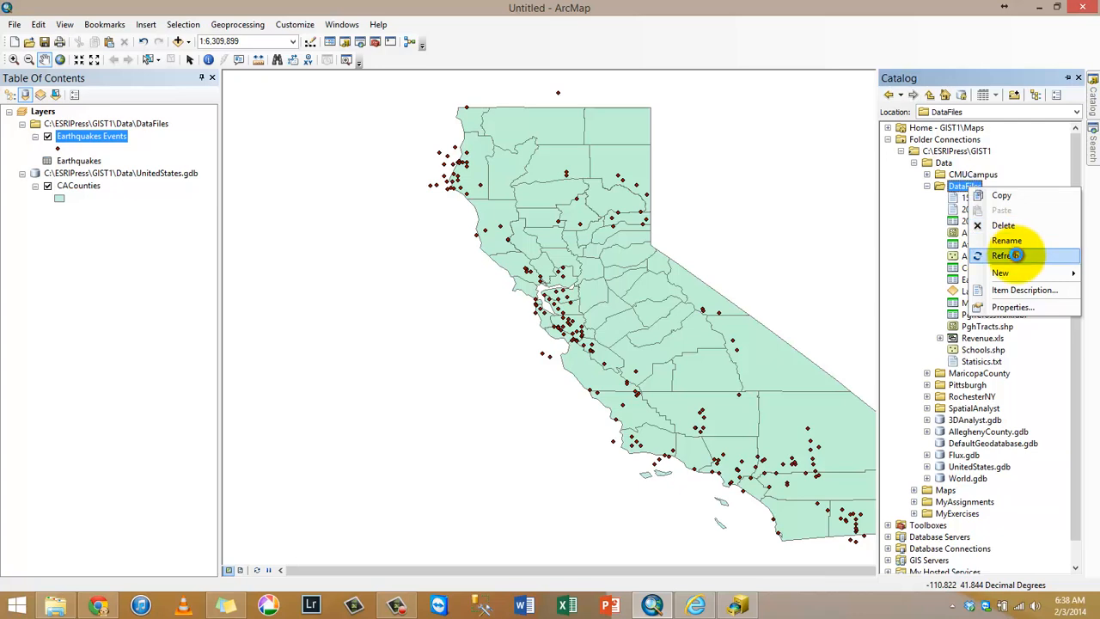
pyautogui.click(1019, 256)
pyautogui.rightClick(108, 136)
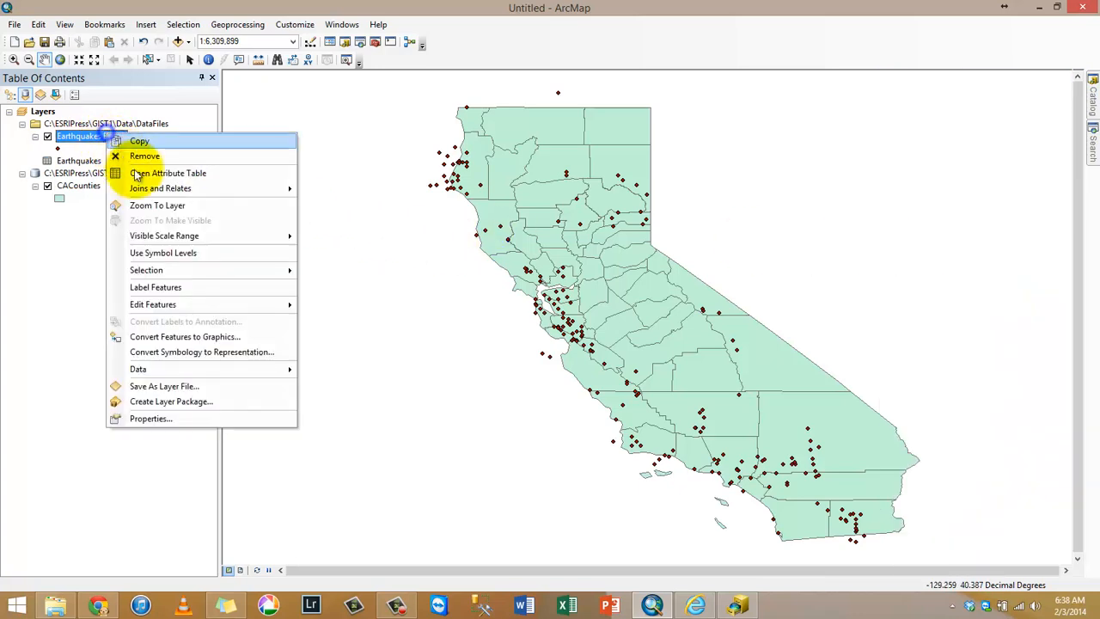
pyautogui.moveTo(250, 371)
pyautogui.click(325, 383)
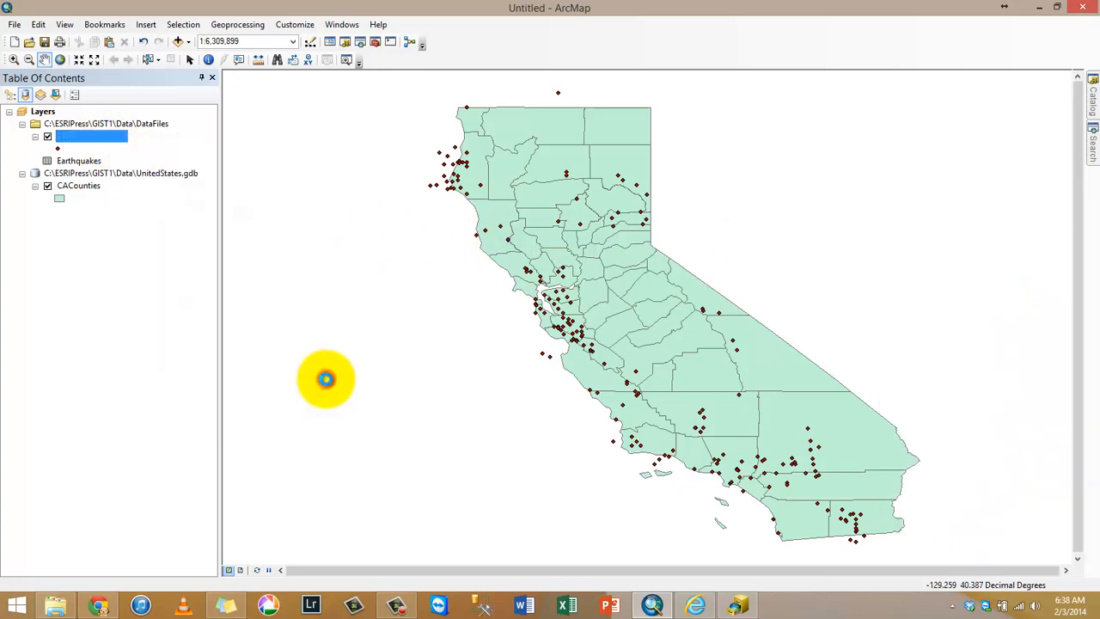
pyautogui.click(646, 393)
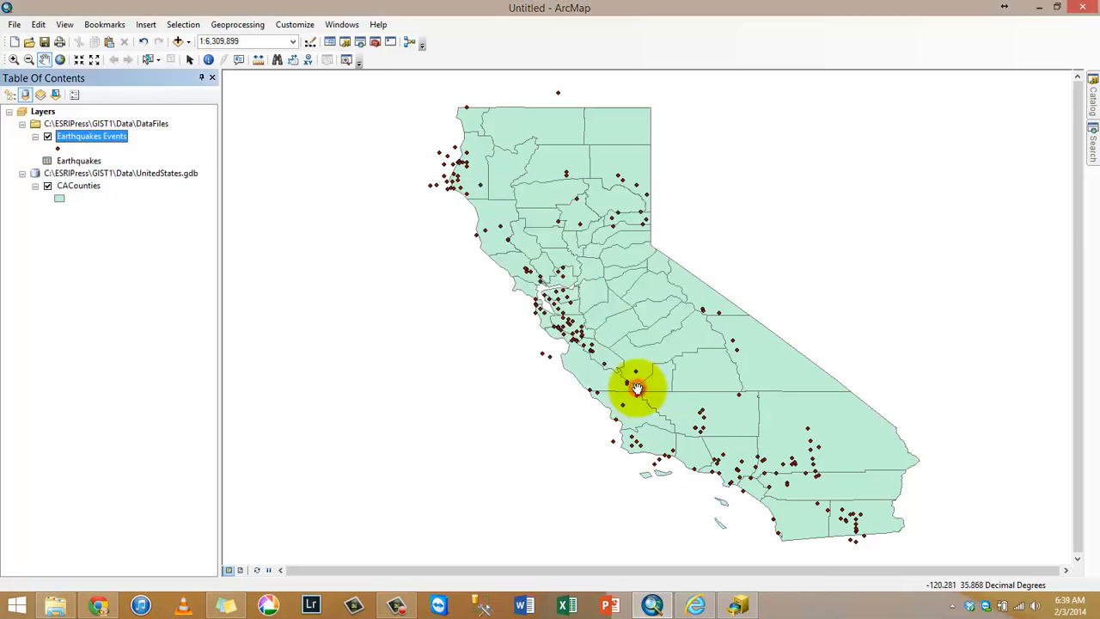